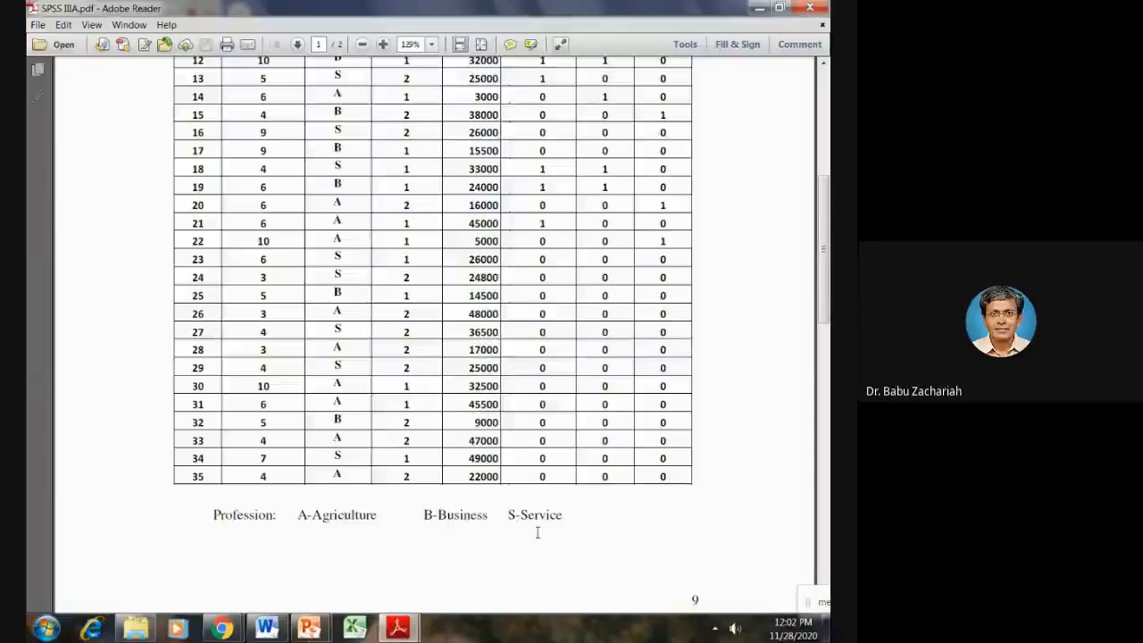
Examine the health survey data table, the profession codes and the list of ten analysis tasks in the PDF
{"action": "scroll", "coordinate": [538, 533], "scroll_direction": "up", "scroll_amount": 6}
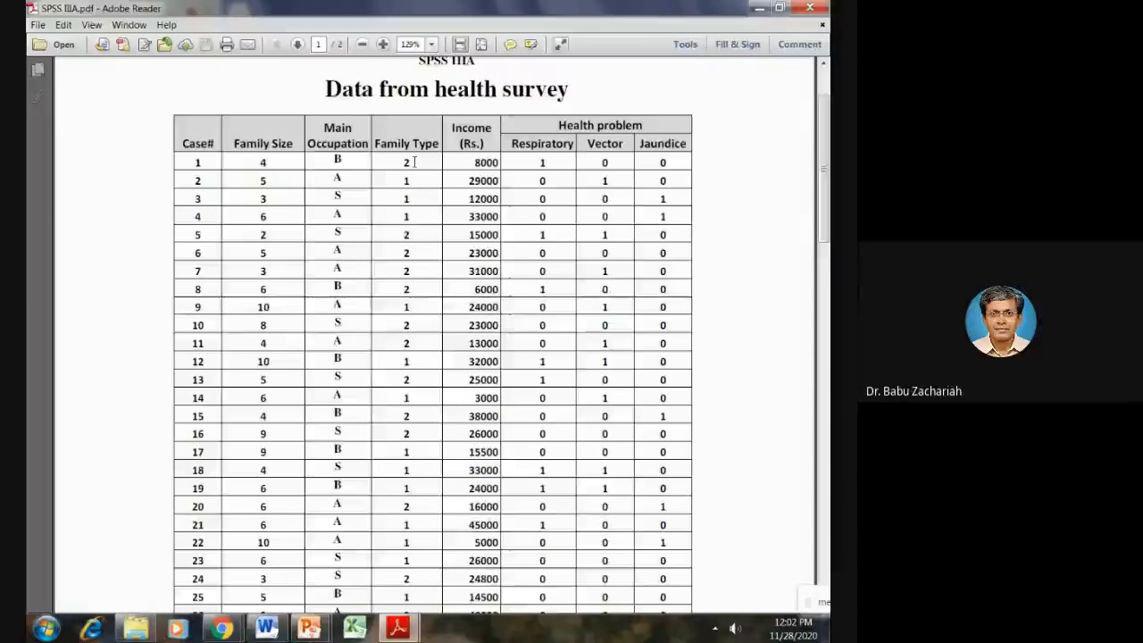
{"action": "scroll", "coordinate": [416, 253], "scroll_direction": "down", "scroll_amount": 6}
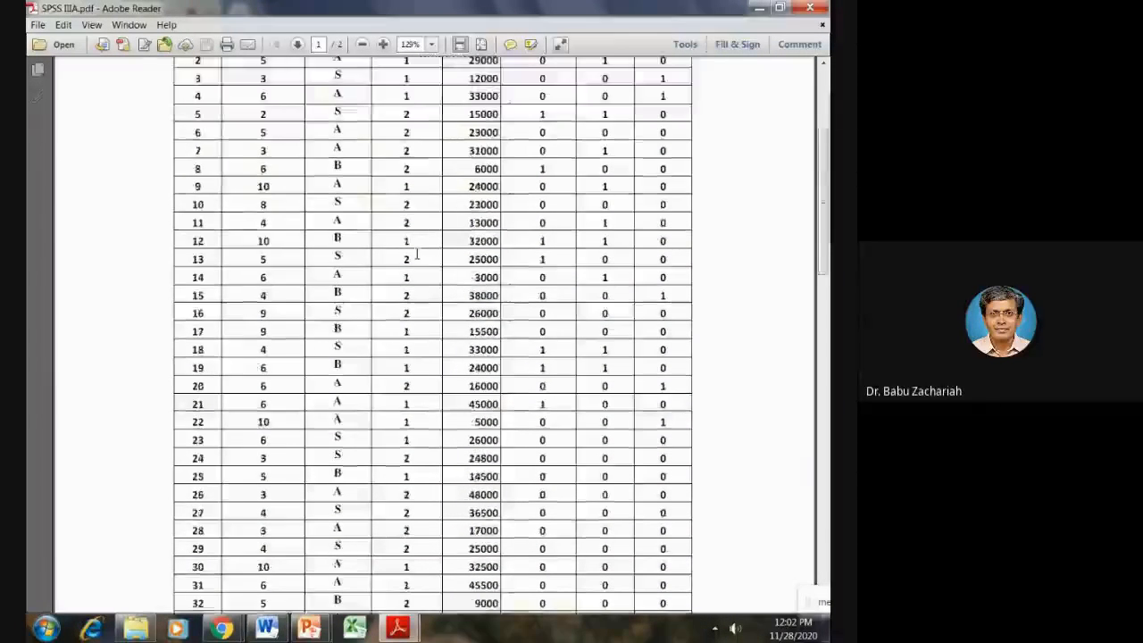
{"action": "scroll", "coordinate": [416, 253], "scroll_direction": "down", "scroll_amount": 10}
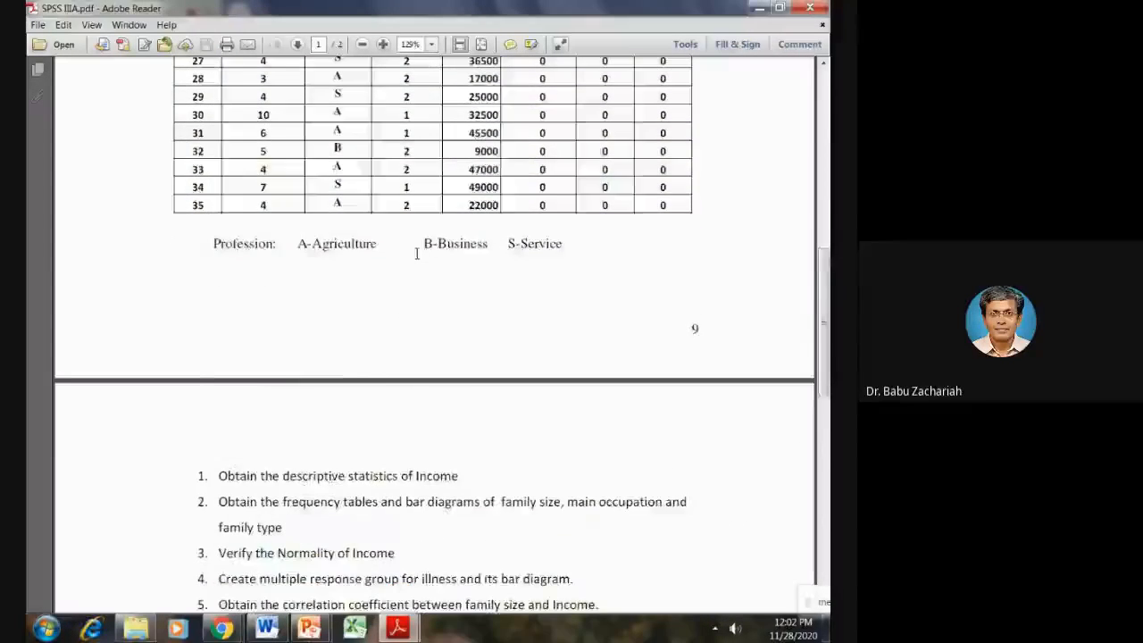
{"action": "scroll", "coordinate": [416, 253], "scroll_direction": "up", "scroll_amount": 10}
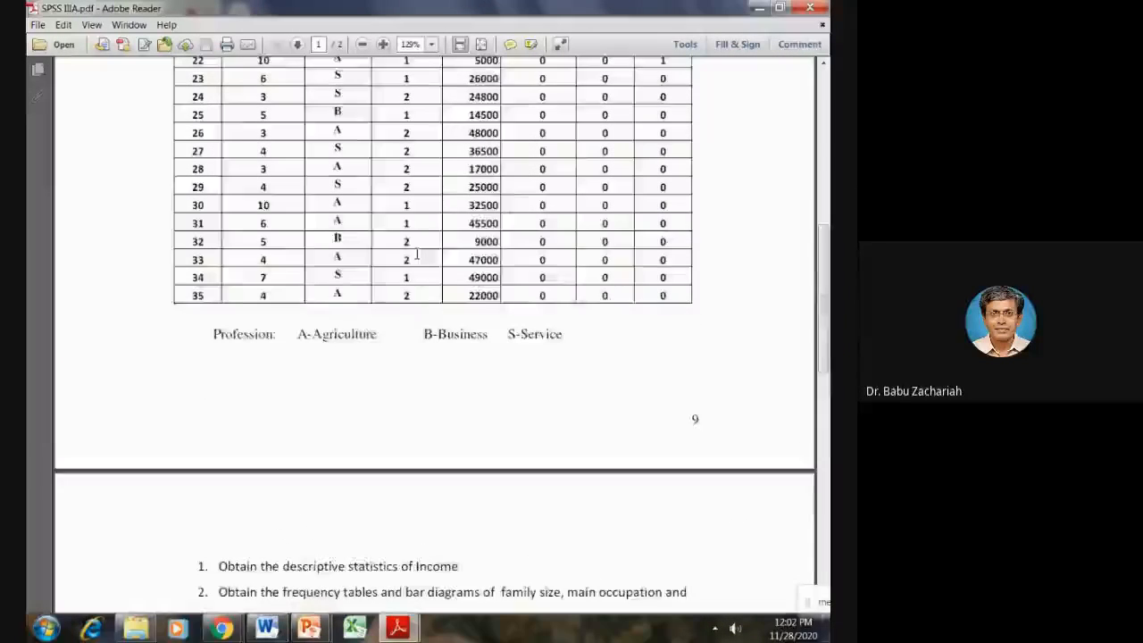
{"action": "scroll", "coordinate": [416, 253], "scroll_direction": "up", "scroll_amount": 5}
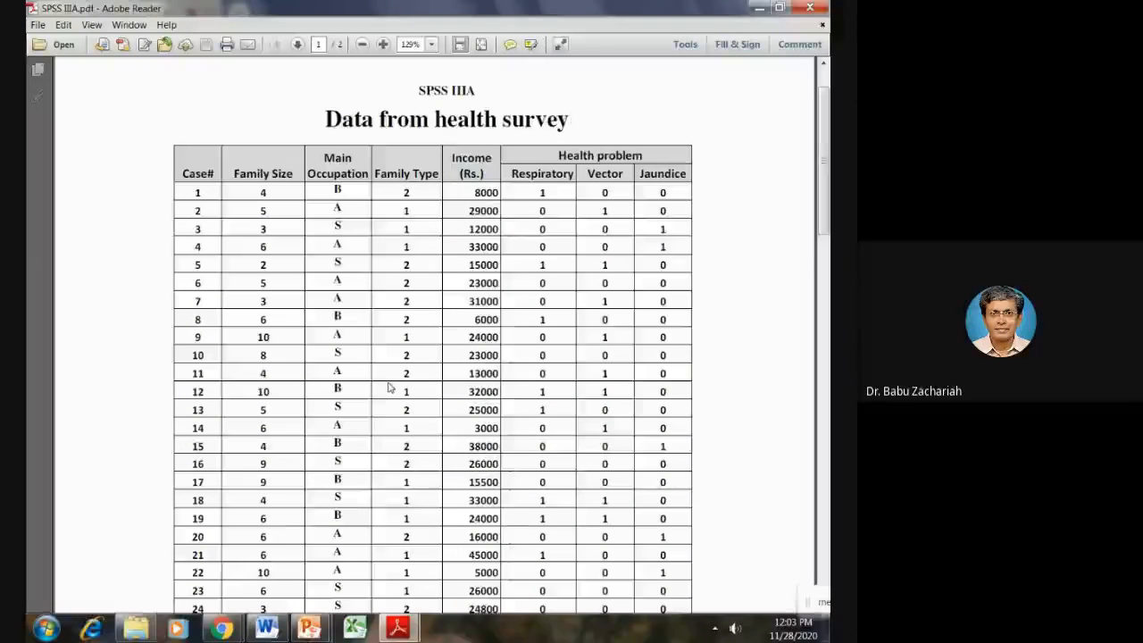
{"action": "scroll", "coordinate": [389, 385], "scroll_direction": "down", "scroll_amount": 2}
{"action": "scroll", "coordinate": [389, 385], "scroll_direction": "down", "scroll_amount": 8}
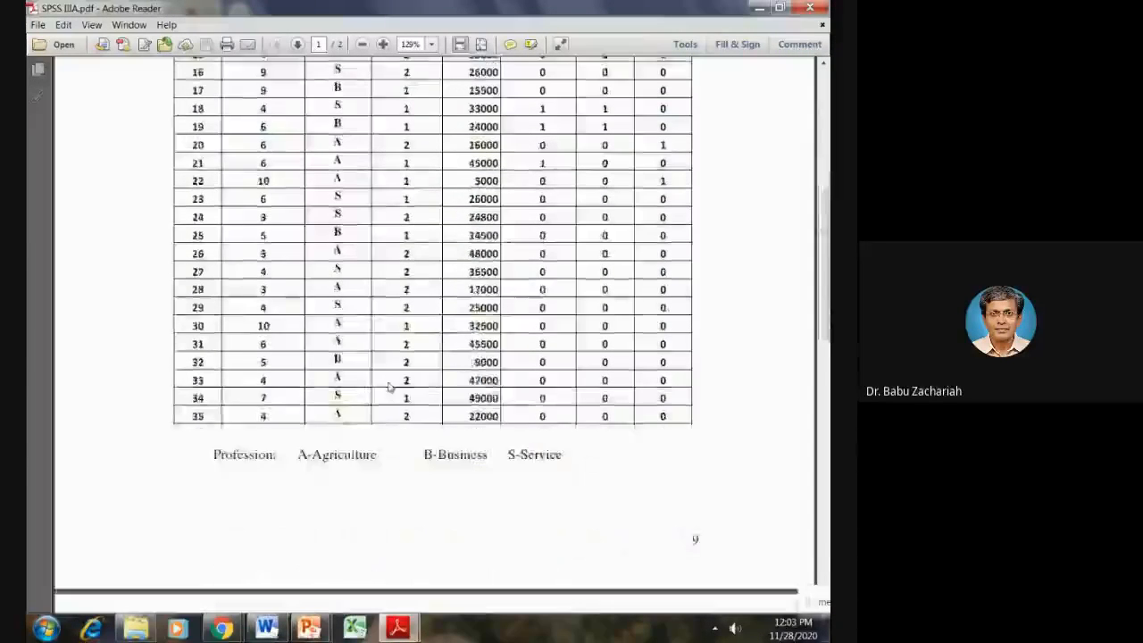
{"action": "scroll", "coordinate": [390, 386], "scroll_direction": "down", "scroll_amount": 3}
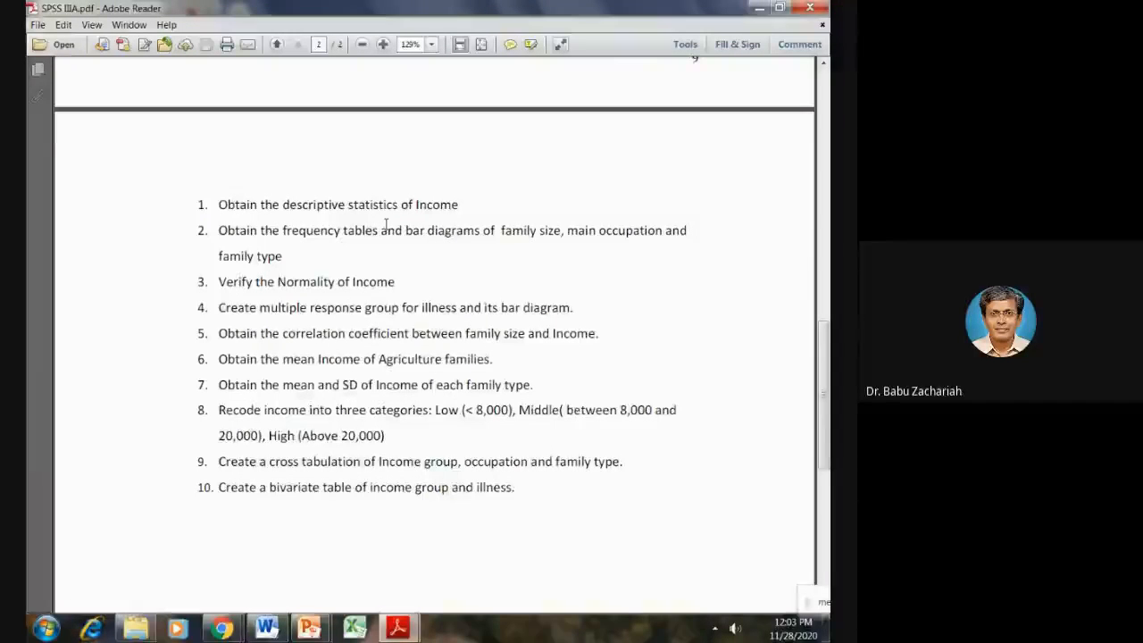
Minimize the open windows, launch IBM SPSS Statistics 20 from the desktop and dismiss its startup dialog
{"action": "left_click", "coordinate": [759, 11]}
{"action": "left_click", "coordinate": [759, 11]}
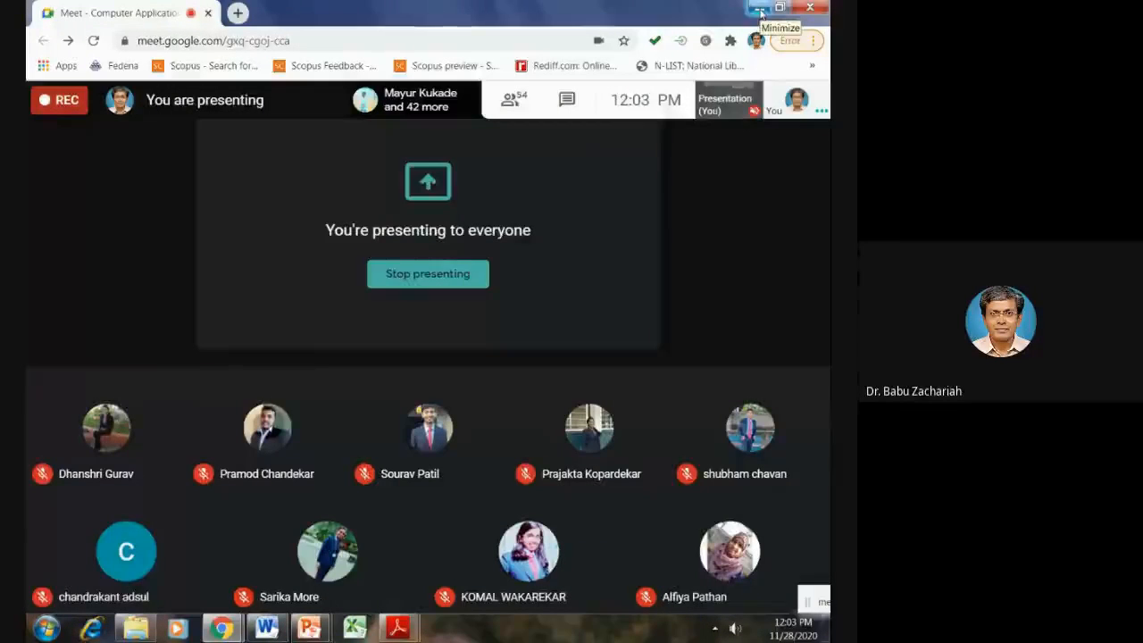
{"action": "left_click", "coordinate": [759, 11]}
{"action": "double_click", "coordinate": [110, 37]}
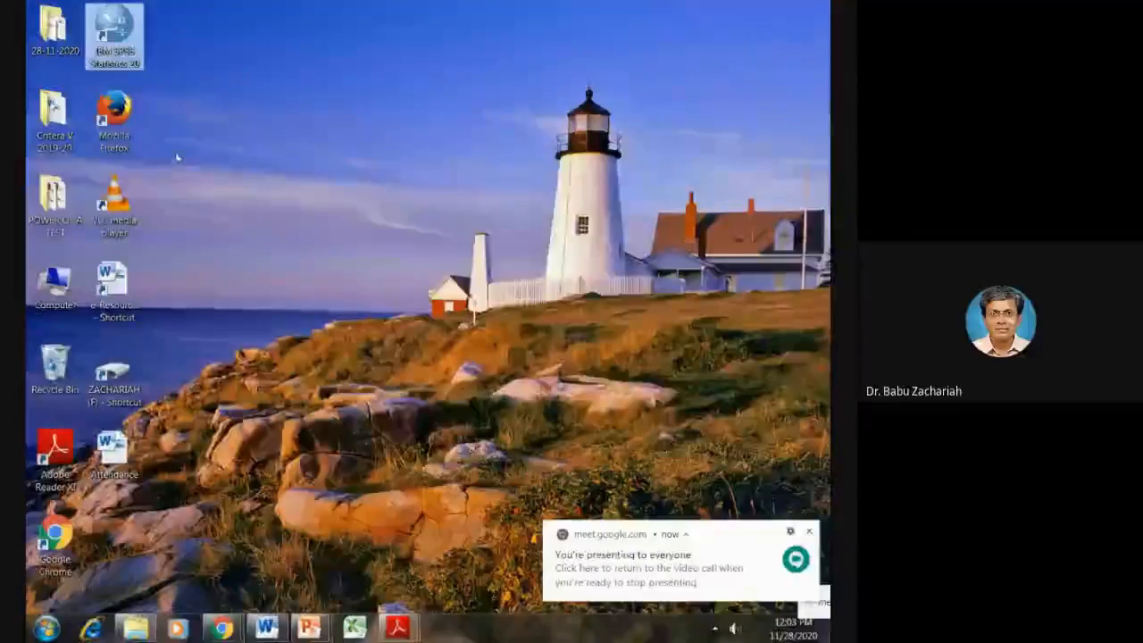
{"action": "double_click", "coordinate": [108, 60]}
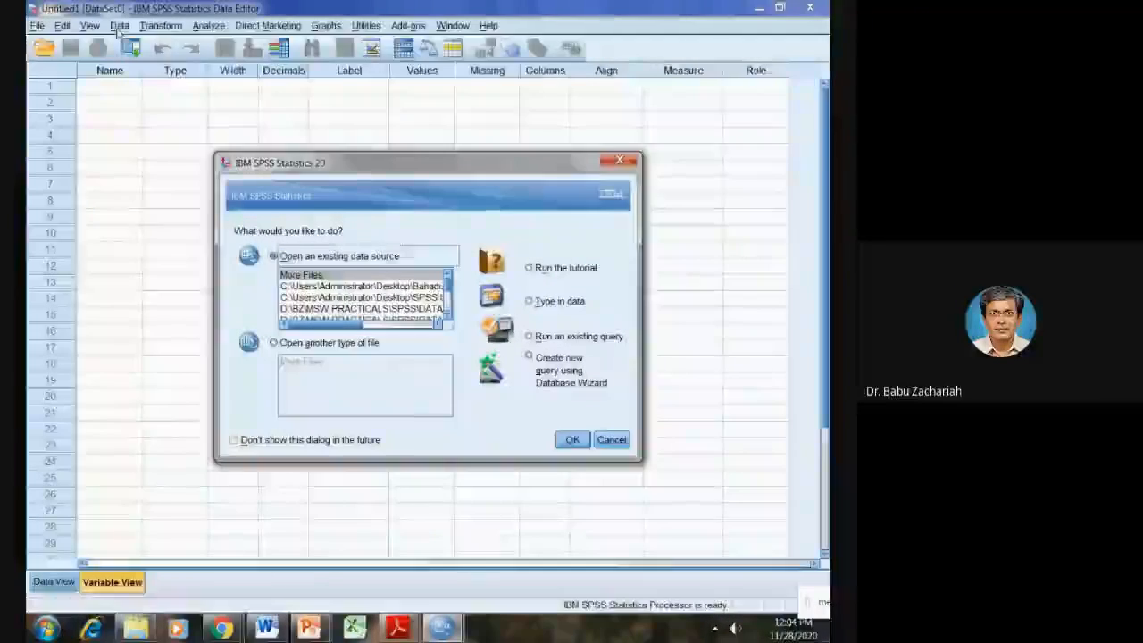
{"action": "left_click", "coordinate": [629, 161]}
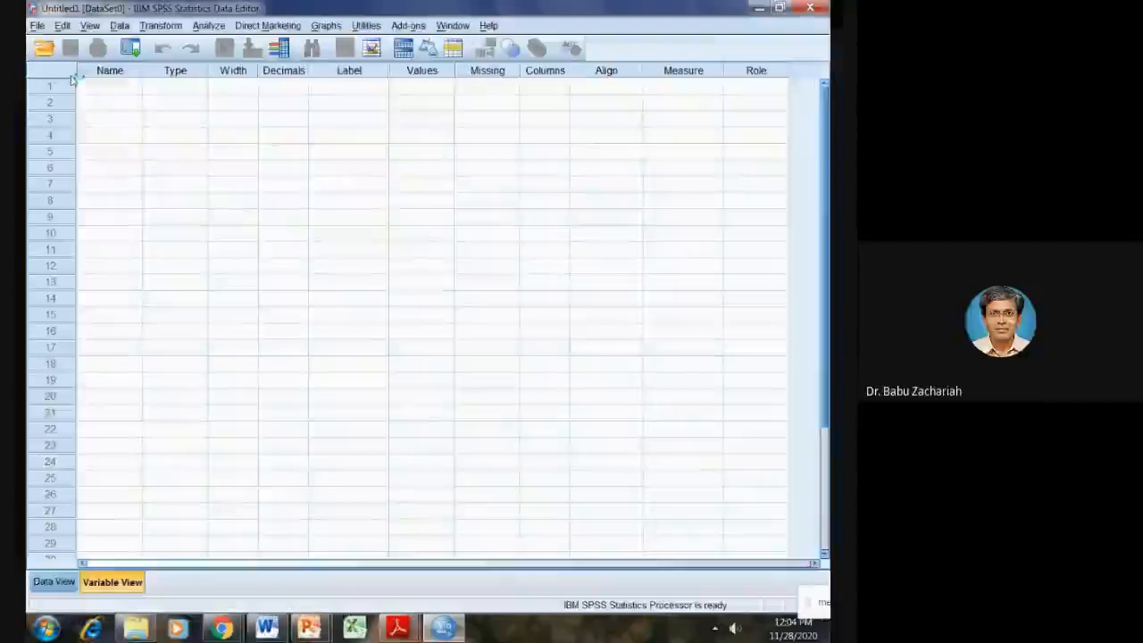
Open the data file SPSS IIIA.sav from the SPSS III folder inside 28-11-2020 on the Desktop
{"action": "left_click", "coordinate": [37, 26]}
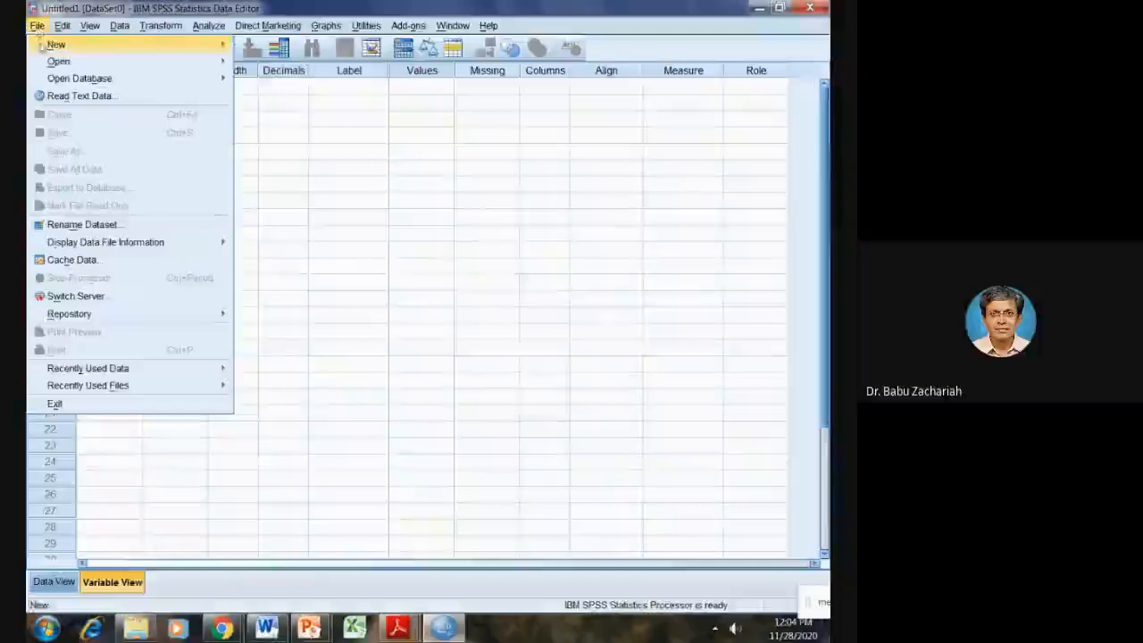
{"action": "mouse_move", "coordinate": [194, 59]}
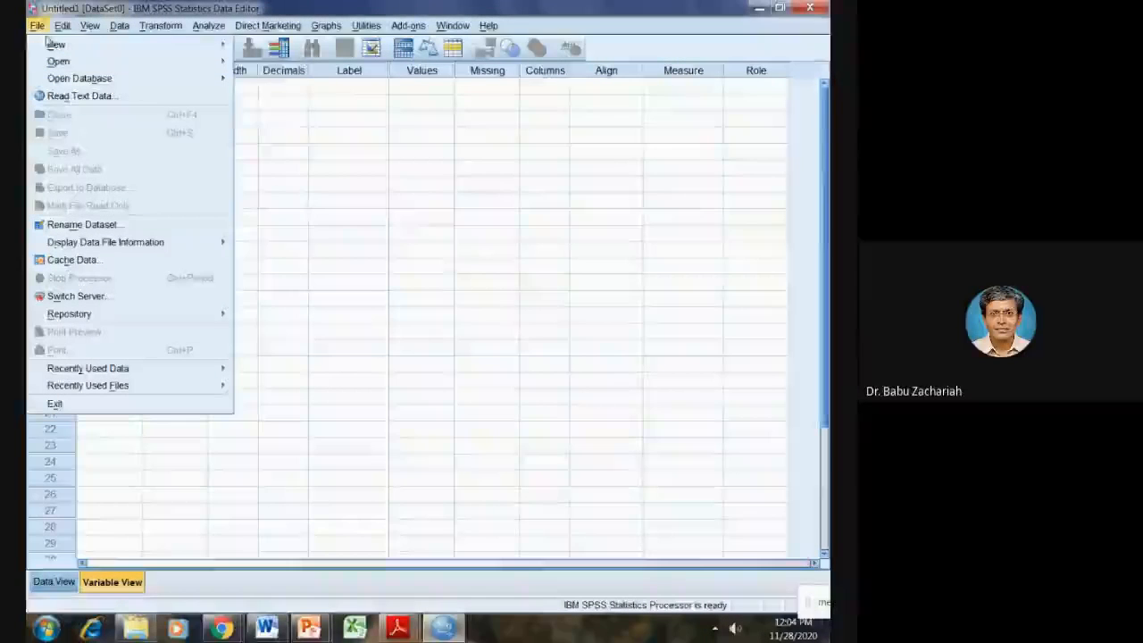
{"action": "mouse_move", "coordinate": [51, 61]}
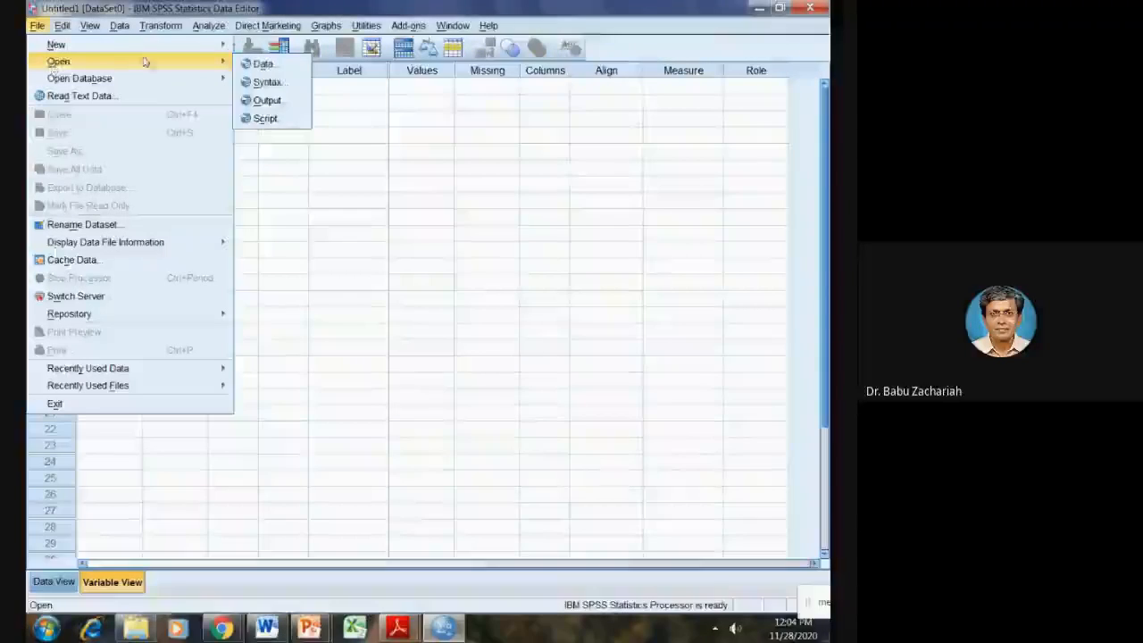
{"action": "left_click", "coordinate": [262, 66]}
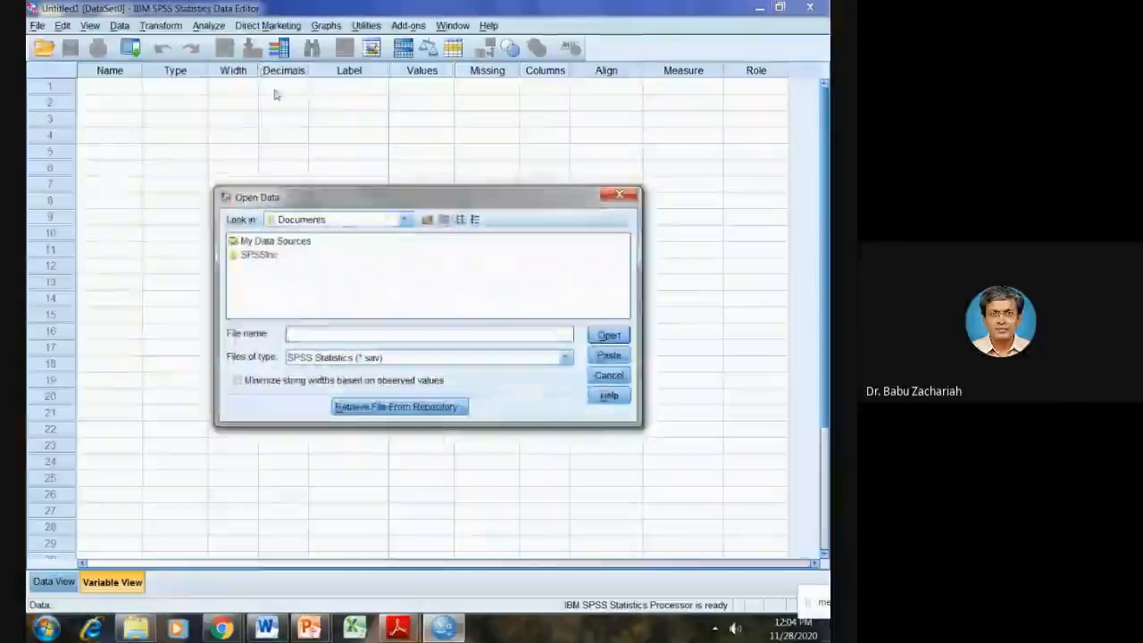
{"action": "left_click", "coordinate": [404, 220]}
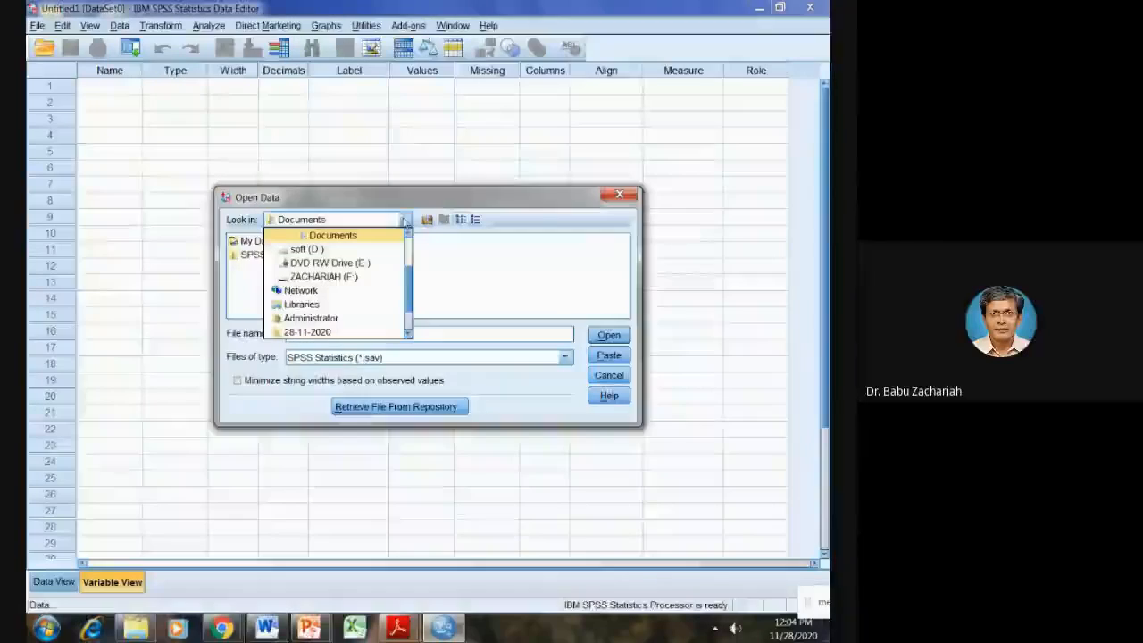
{"action": "left_click_drag", "start_coordinate": [411, 287], "coordinate": [413, 256]}
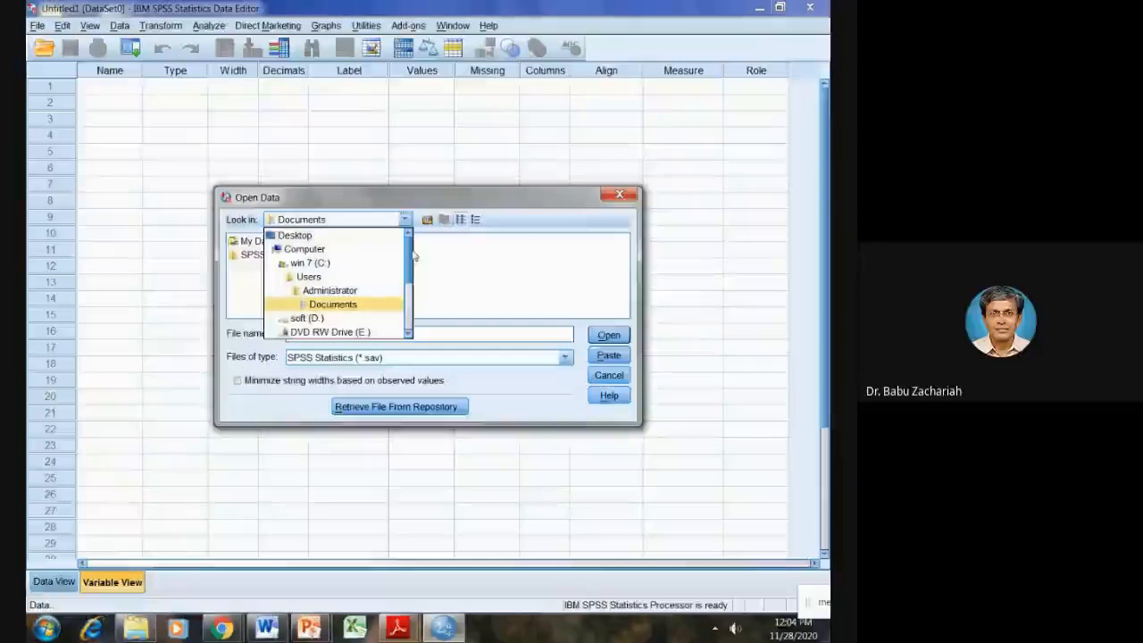
{"action": "left_click", "coordinate": [360, 235]}
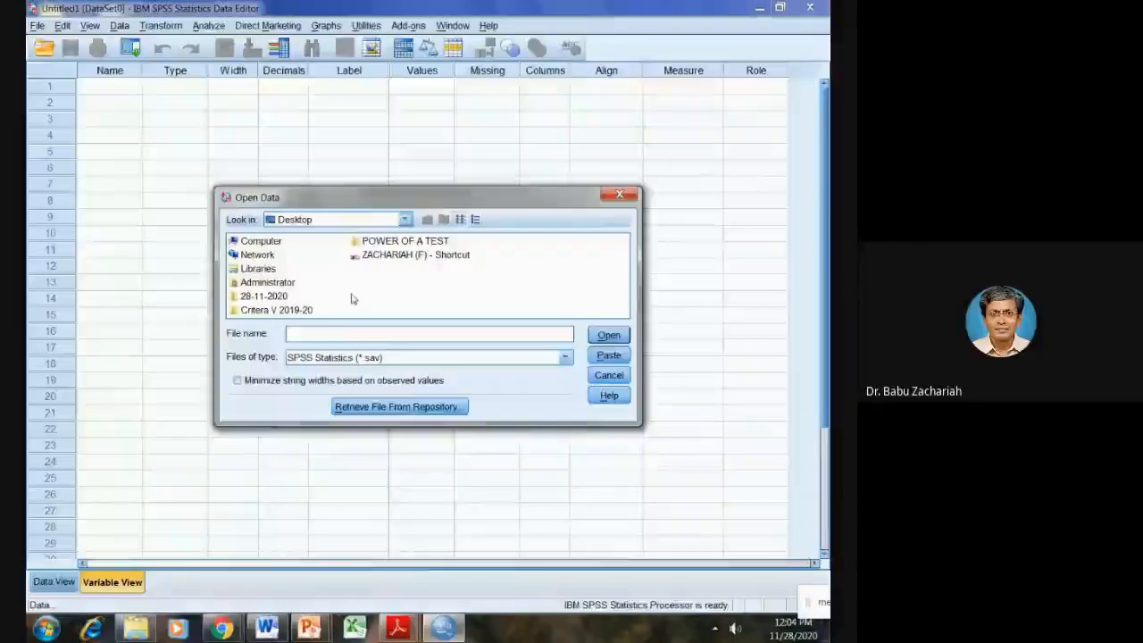
{"action": "double_click", "coordinate": [266, 295]}
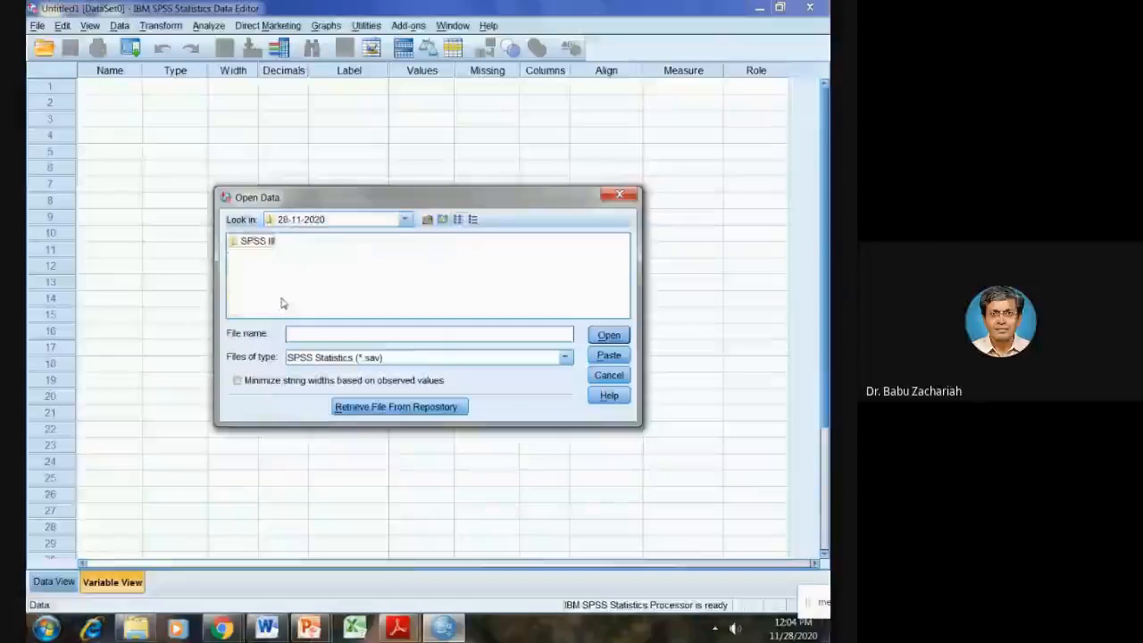
{"action": "double_click", "coordinate": [261, 242]}
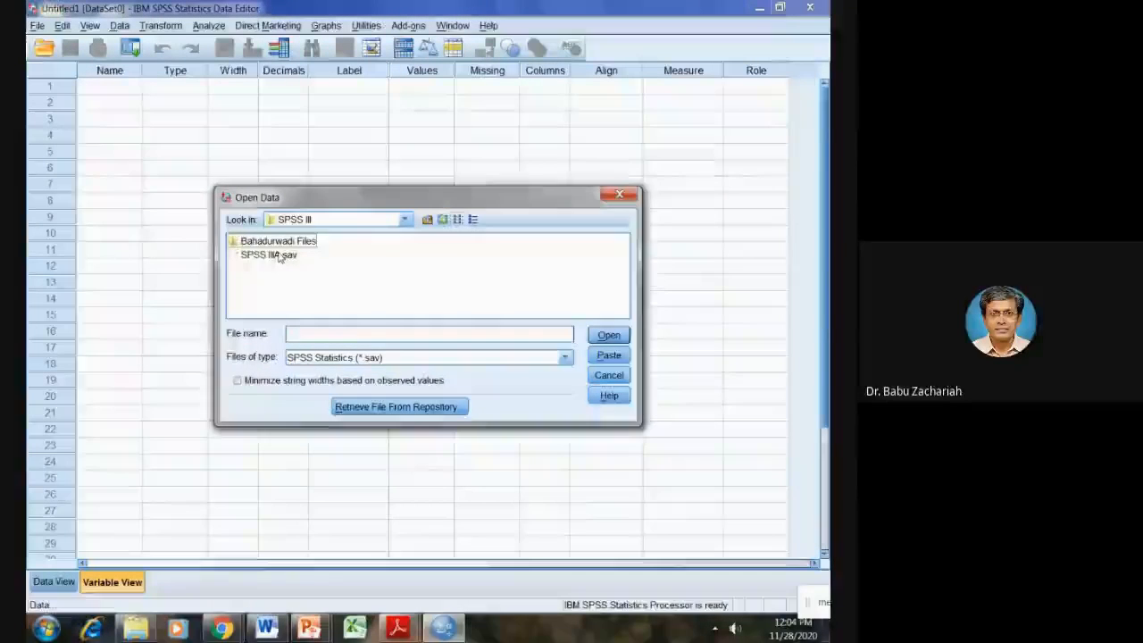
{"action": "double_click", "coordinate": [270, 255]}
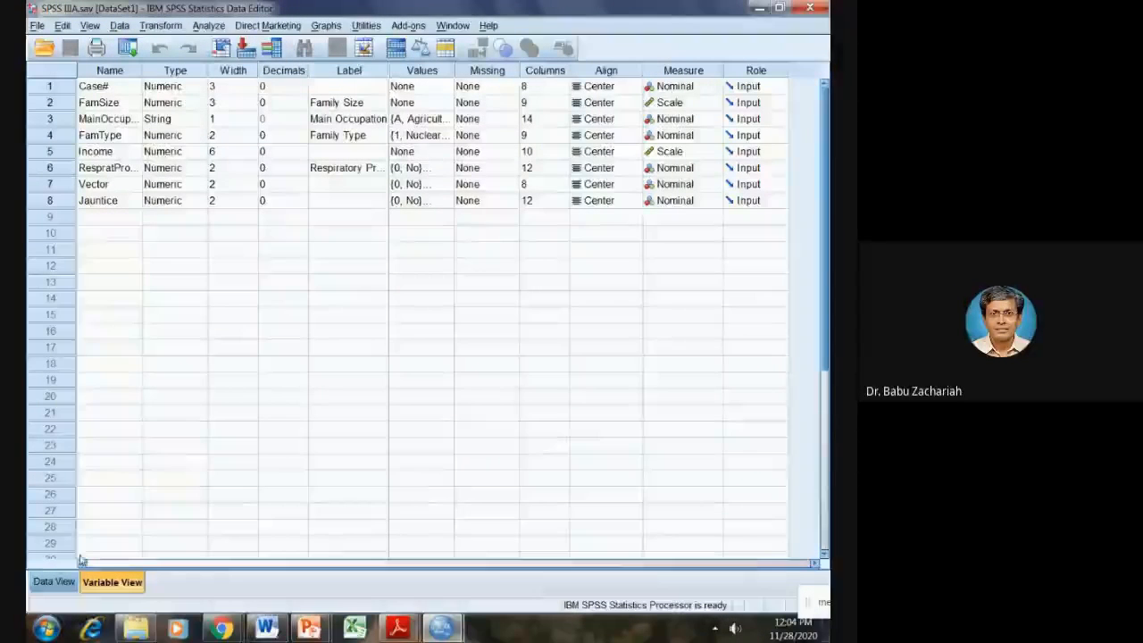
Compare the dataset's case values with its variable definitions, finishing on the variable definitions
{"action": "left_click", "coordinate": [53, 585]}
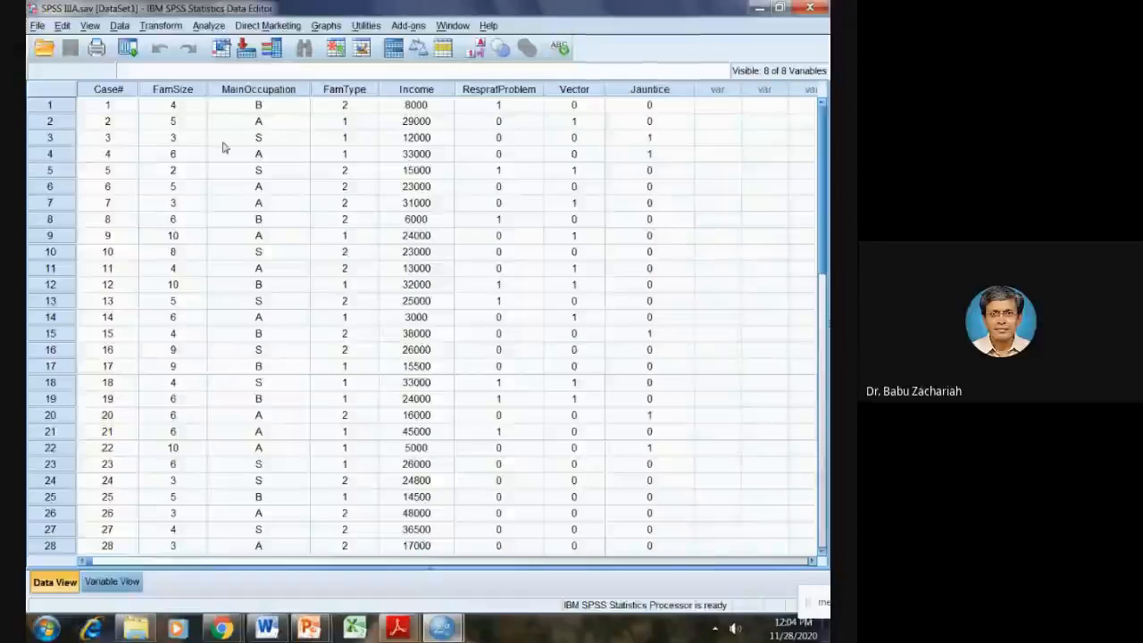
{"action": "left_click", "coordinate": [112, 581]}
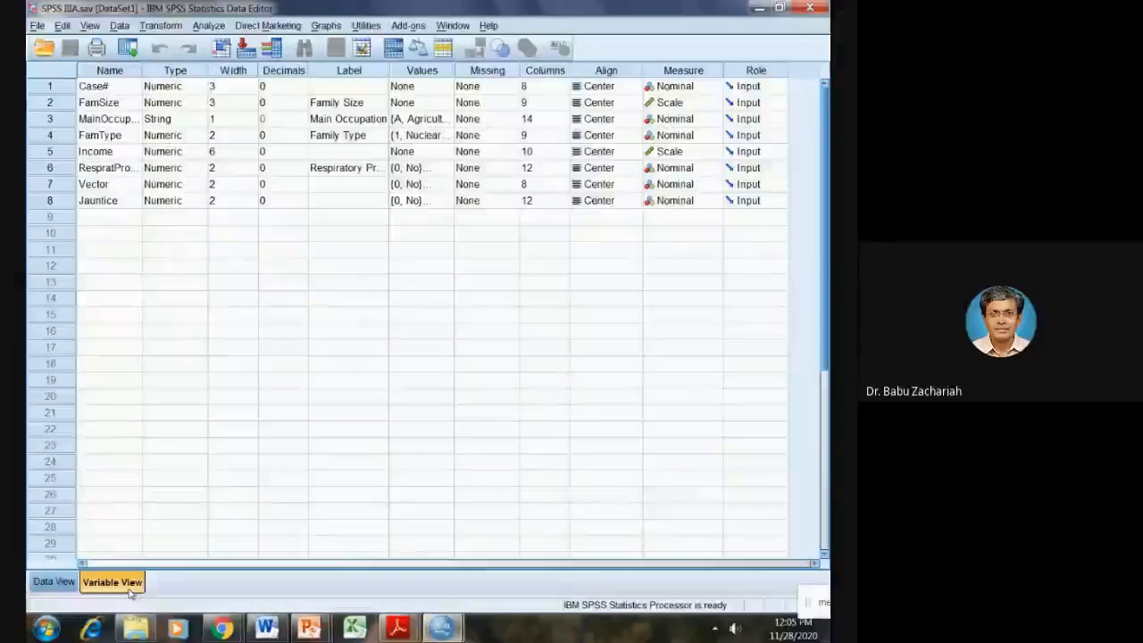
{"action": "left_click", "coordinate": [53, 581]}
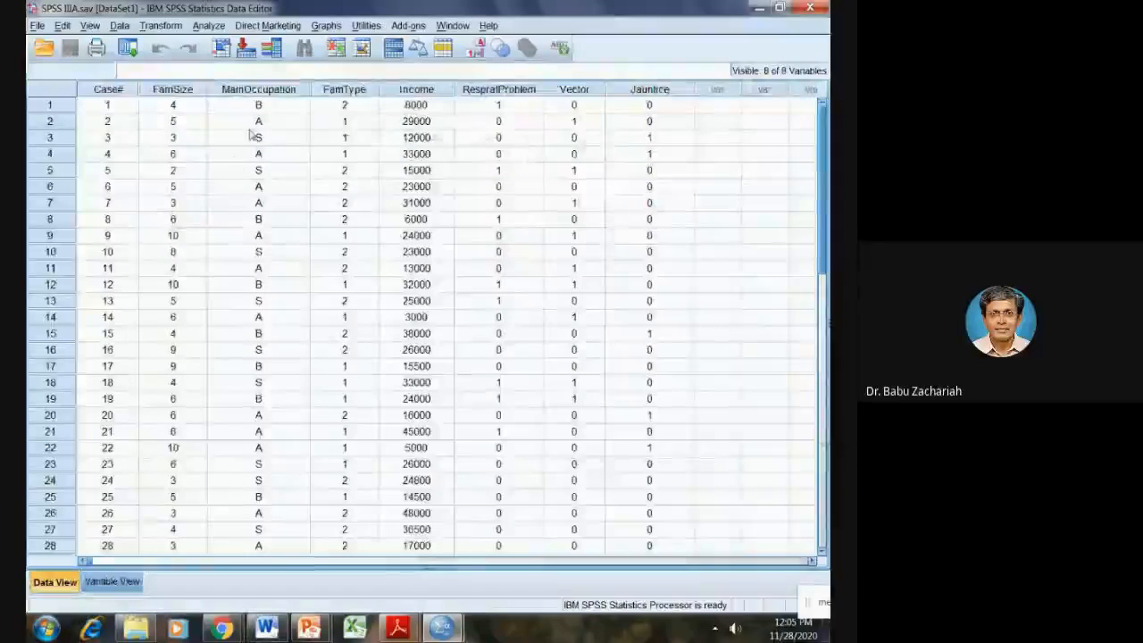
{"action": "left_click", "coordinate": [107, 582]}
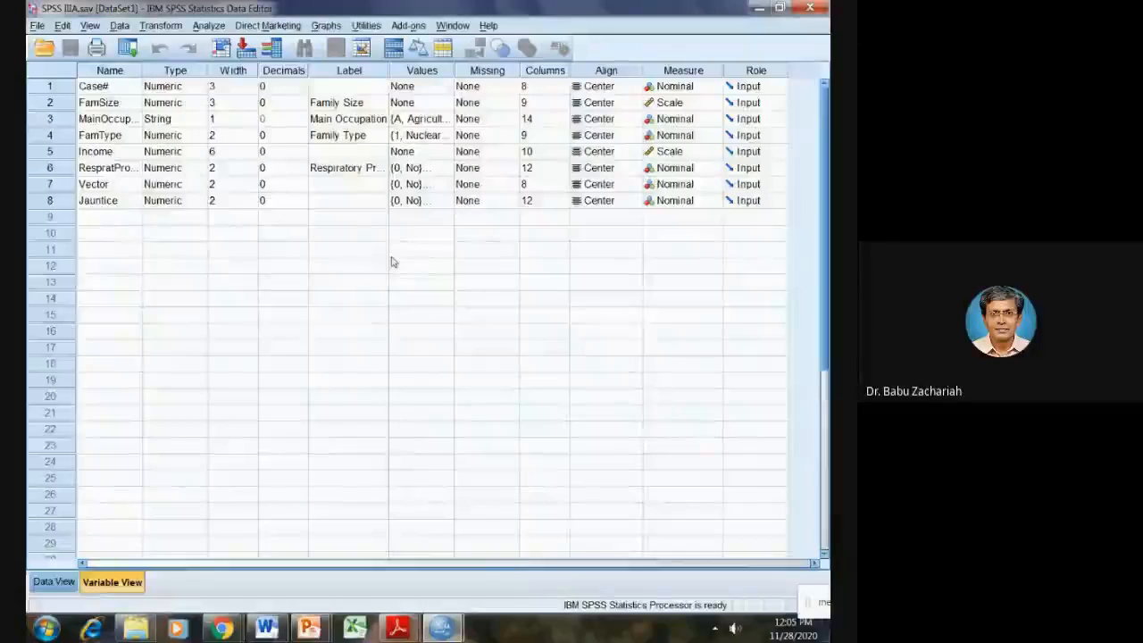
Review the value labels defined for the main occupation, family type and respiratory problem variables
{"action": "left_click", "coordinate": [442, 122]}
{"action": "left_click", "coordinate": [445, 120]}
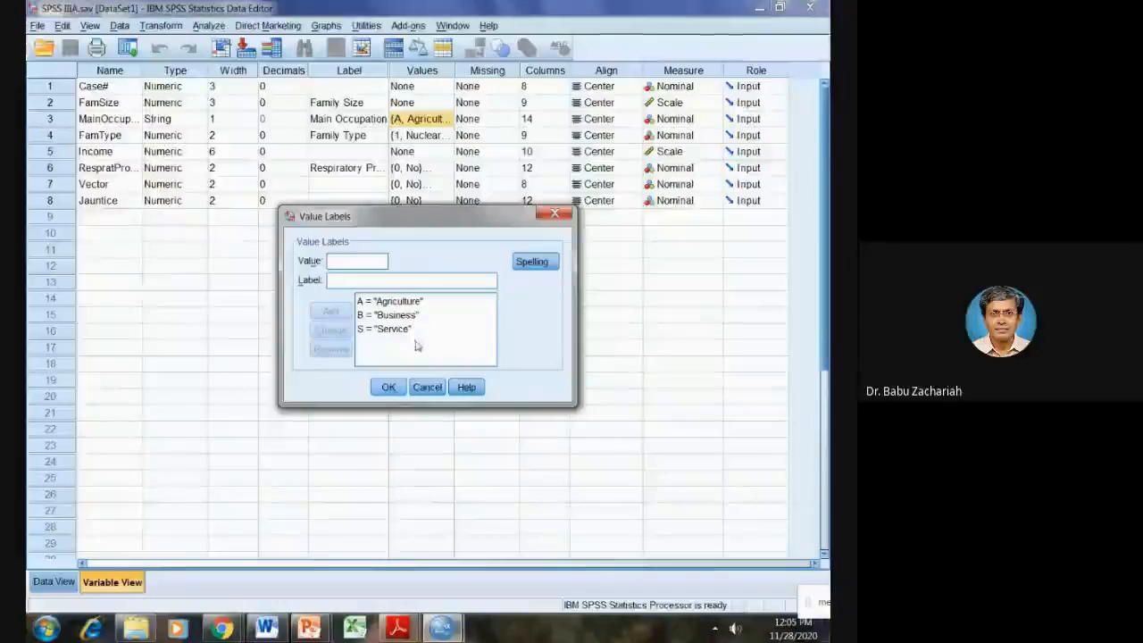
{"action": "left_click", "coordinate": [389, 387]}
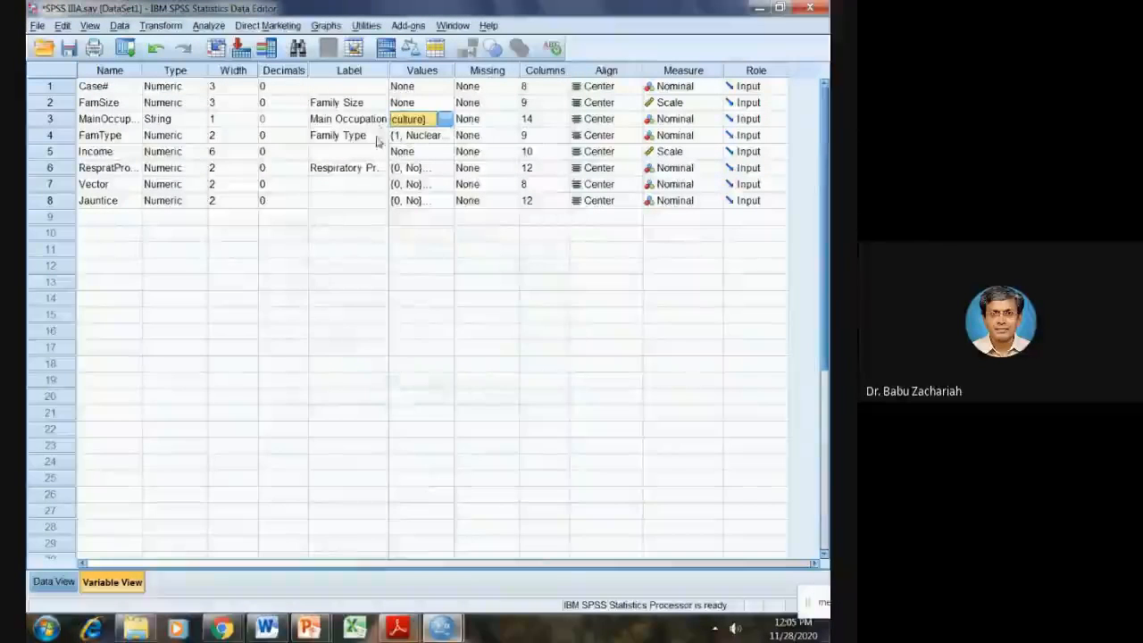
{"action": "left_click", "coordinate": [446, 135]}
{"action": "left_click", "coordinate": [449, 135]}
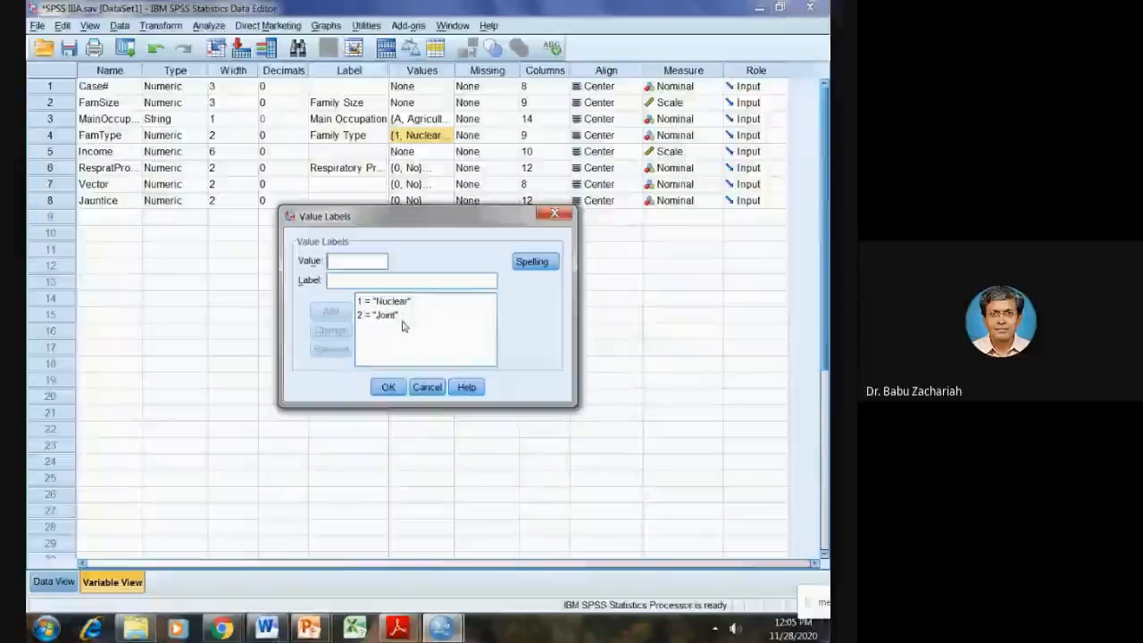
{"action": "left_click", "coordinate": [391, 389]}
{"action": "left_click", "coordinate": [316, 395]}
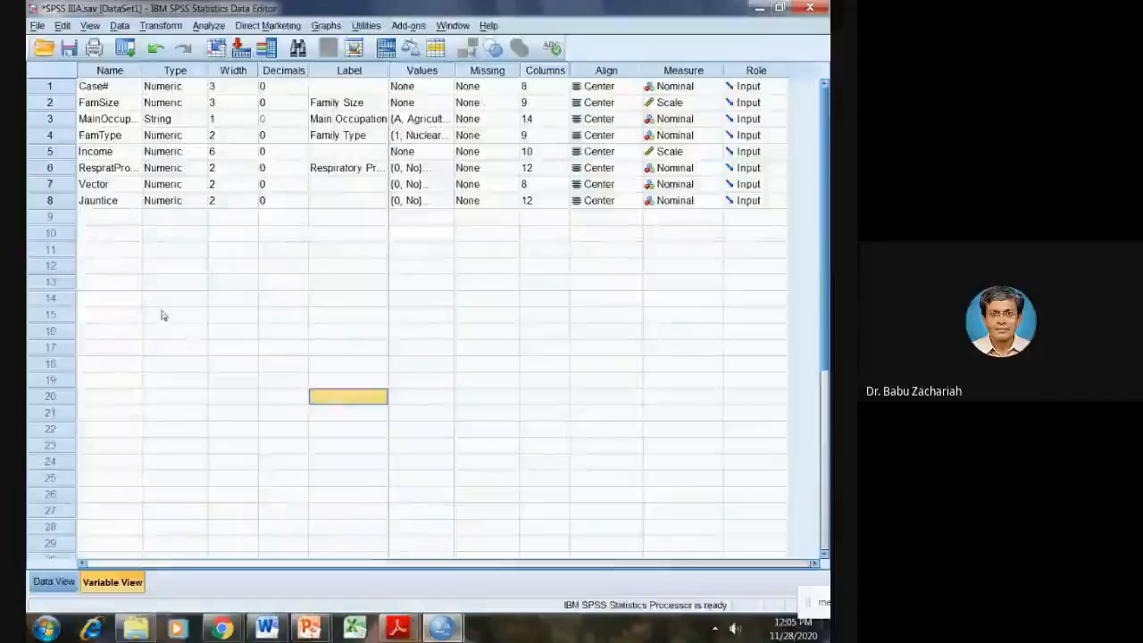
{"action": "left_click", "coordinate": [449, 170]}
{"action": "left_click", "coordinate": [449, 170]}
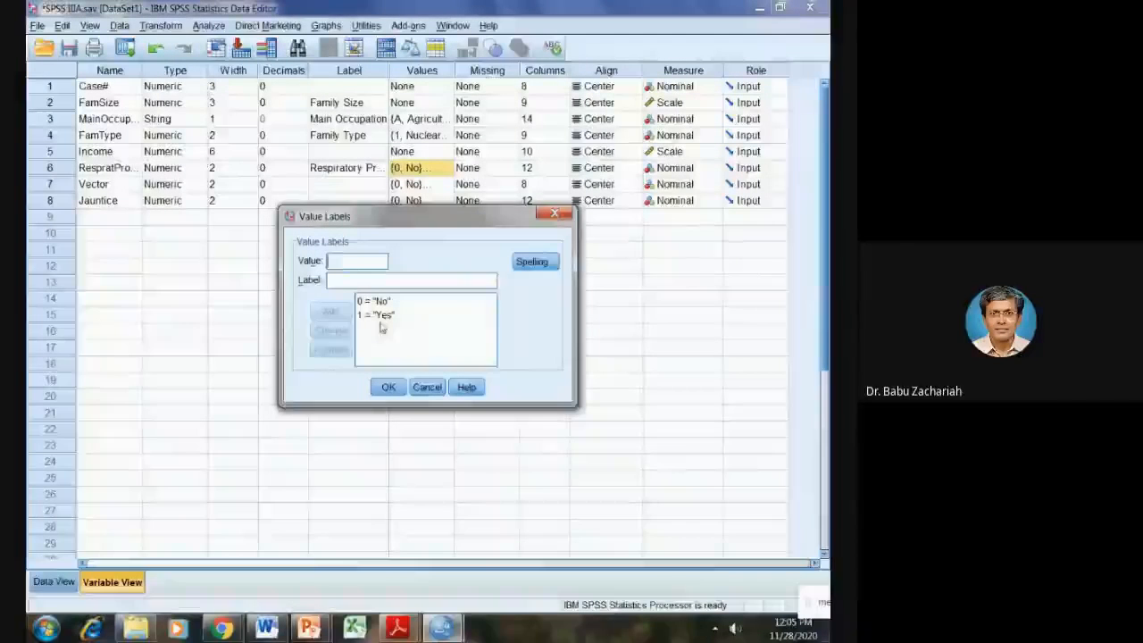
{"action": "left_click", "coordinate": [398, 391]}
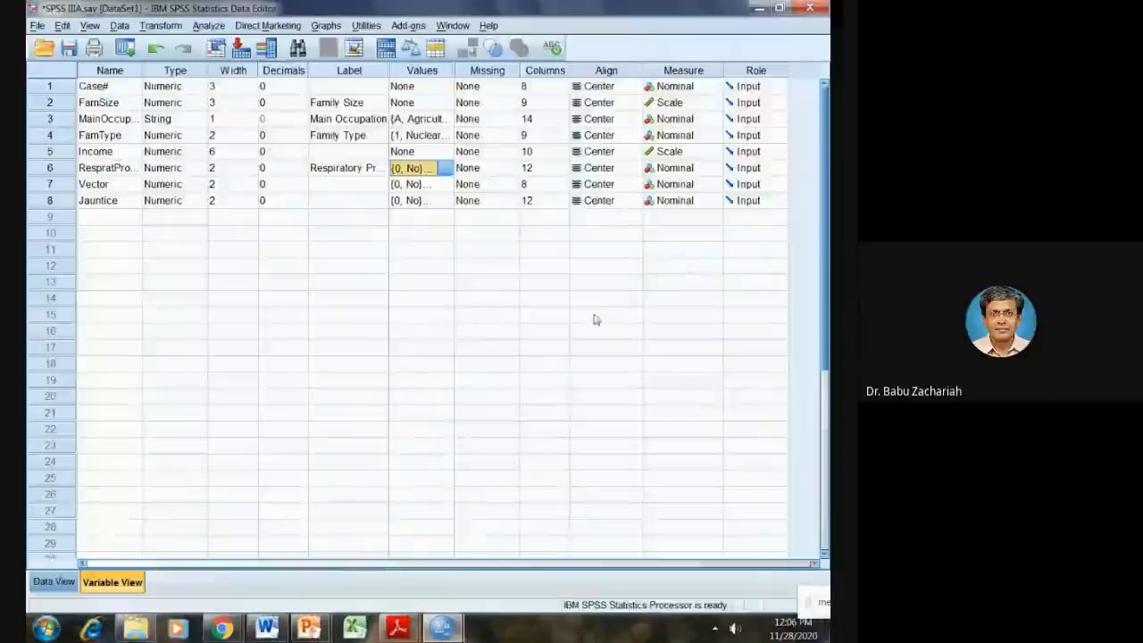
Return to the case data and set up a Frequencies analysis with Income as its variable
{"action": "left_click", "coordinate": [51, 581]}
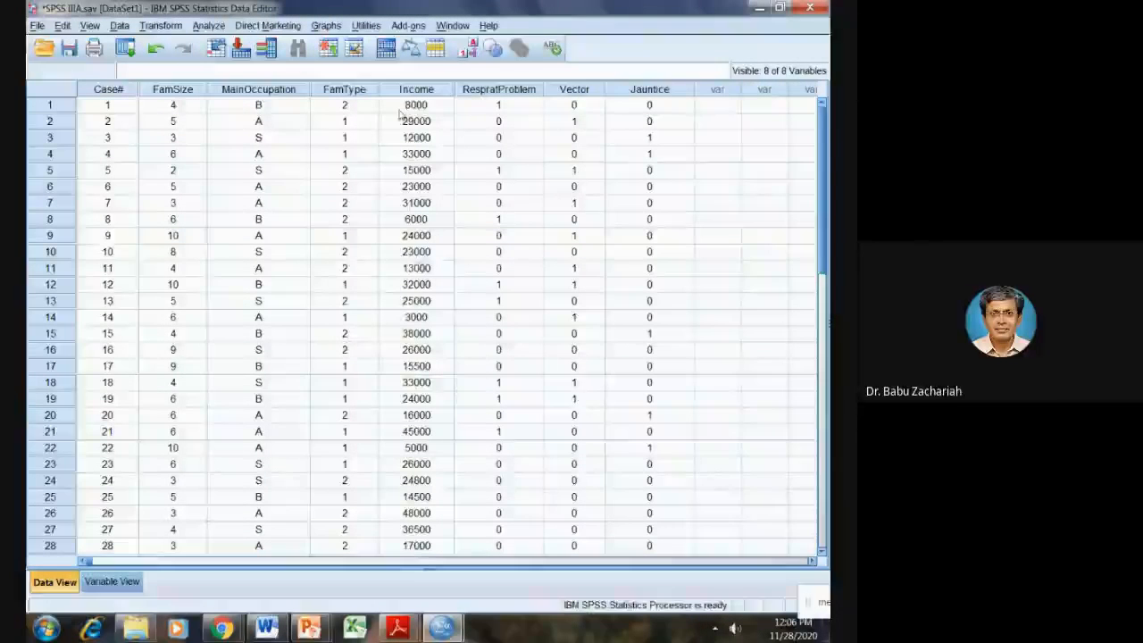
{"action": "left_click", "coordinate": [216, 27]}
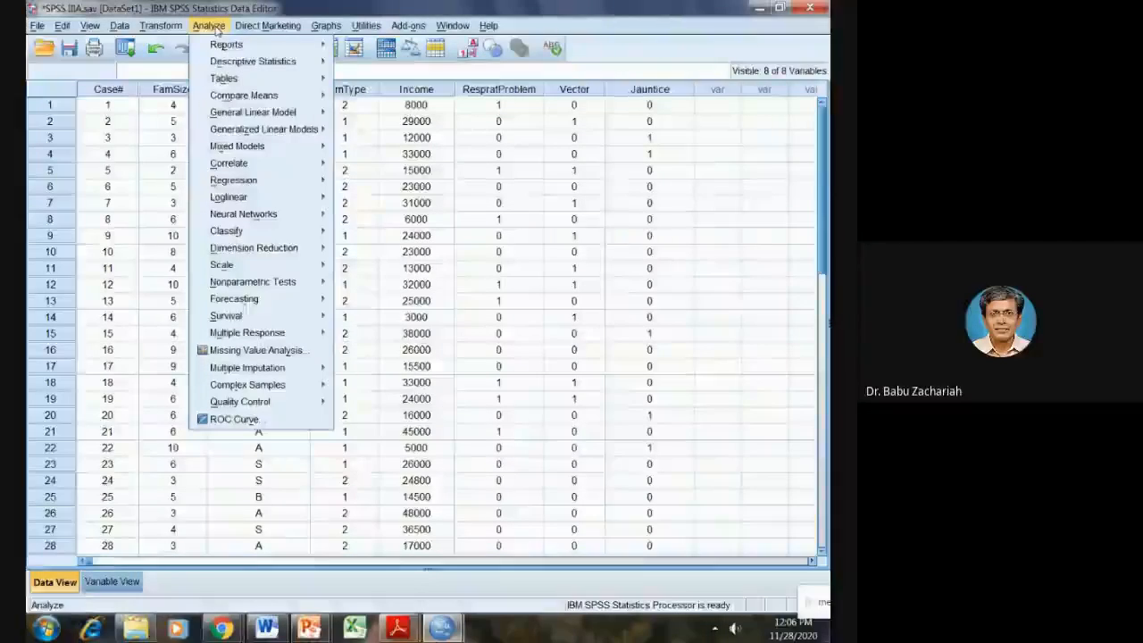
{"action": "mouse_move", "coordinate": [222, 64]}
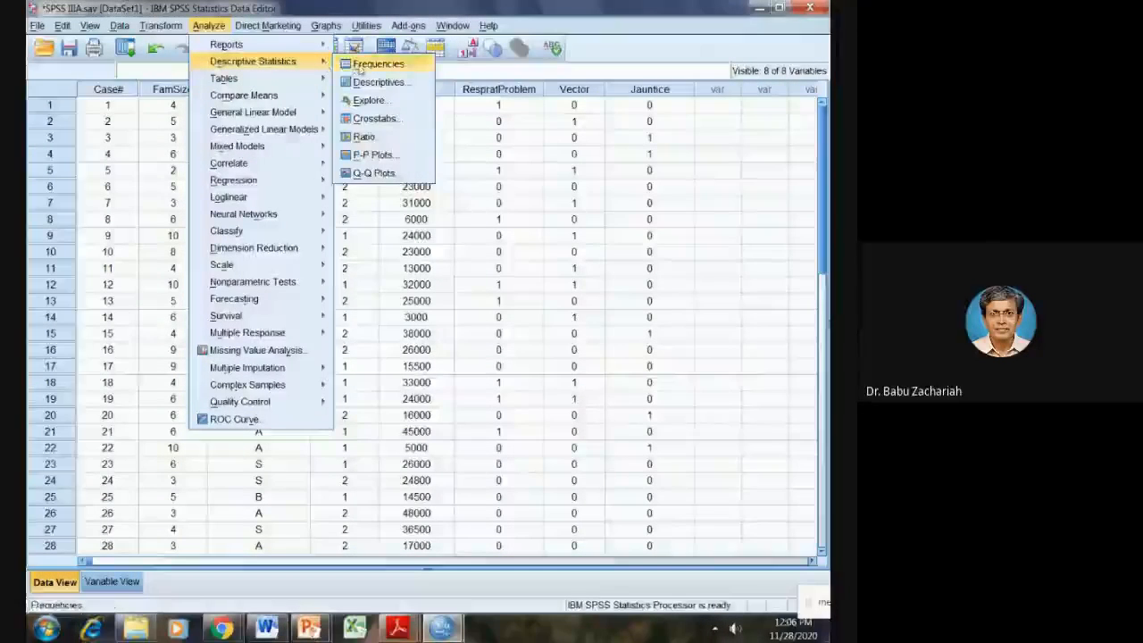
{"action": "left_click", "coordinate": [378, 65]}
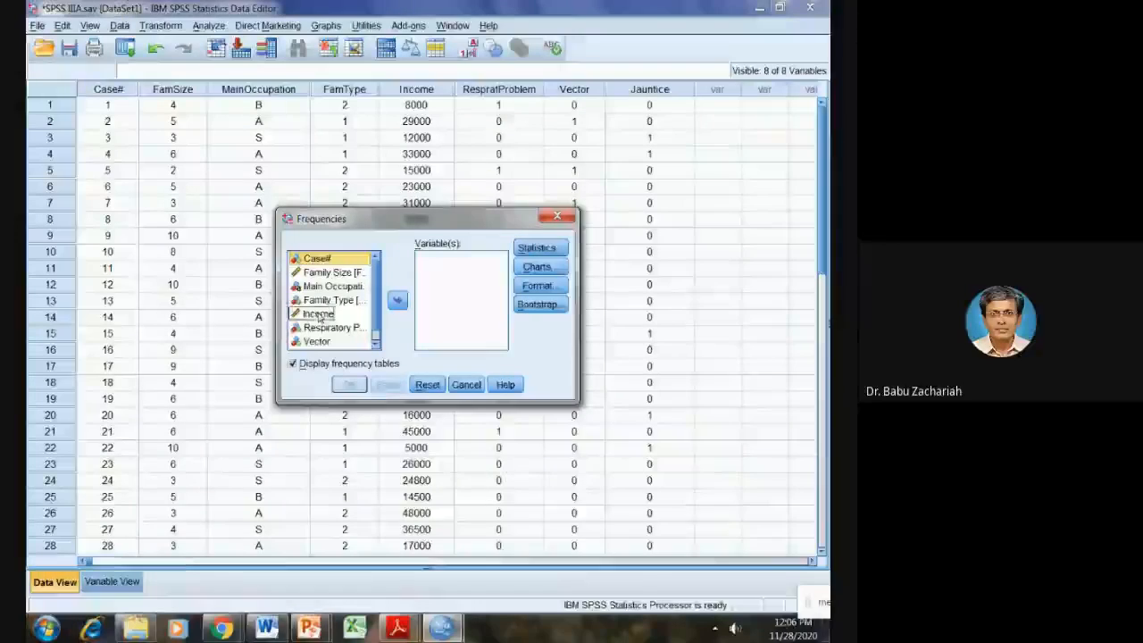
{"action": "left_click", "coordinate": [318, 314]}
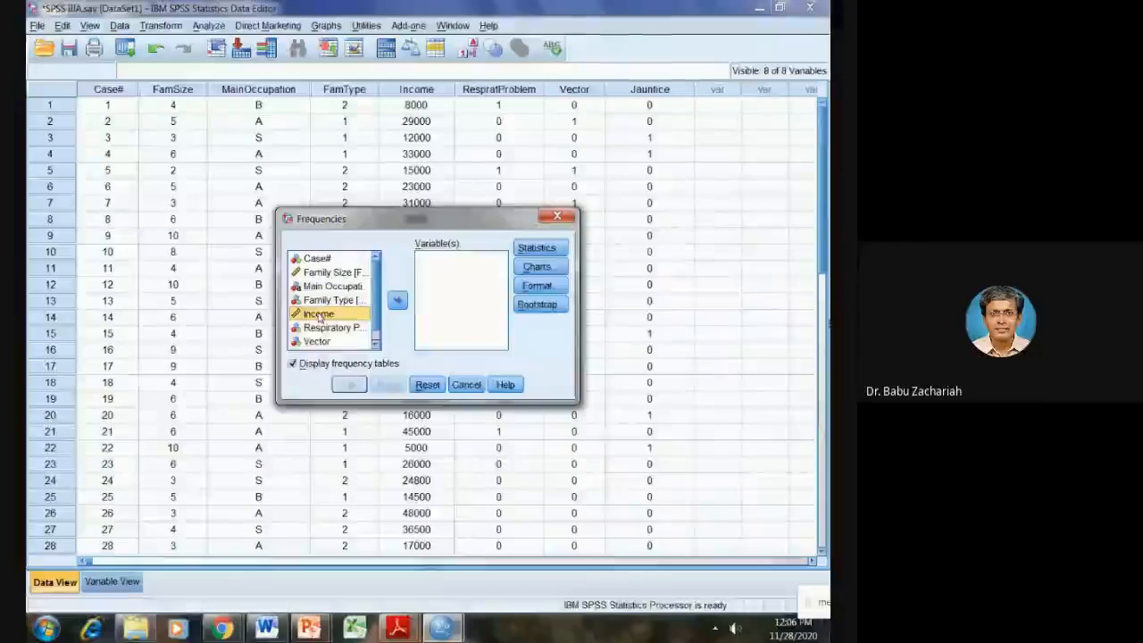
{"action": "left_click", "coordinate": [399, 302]}
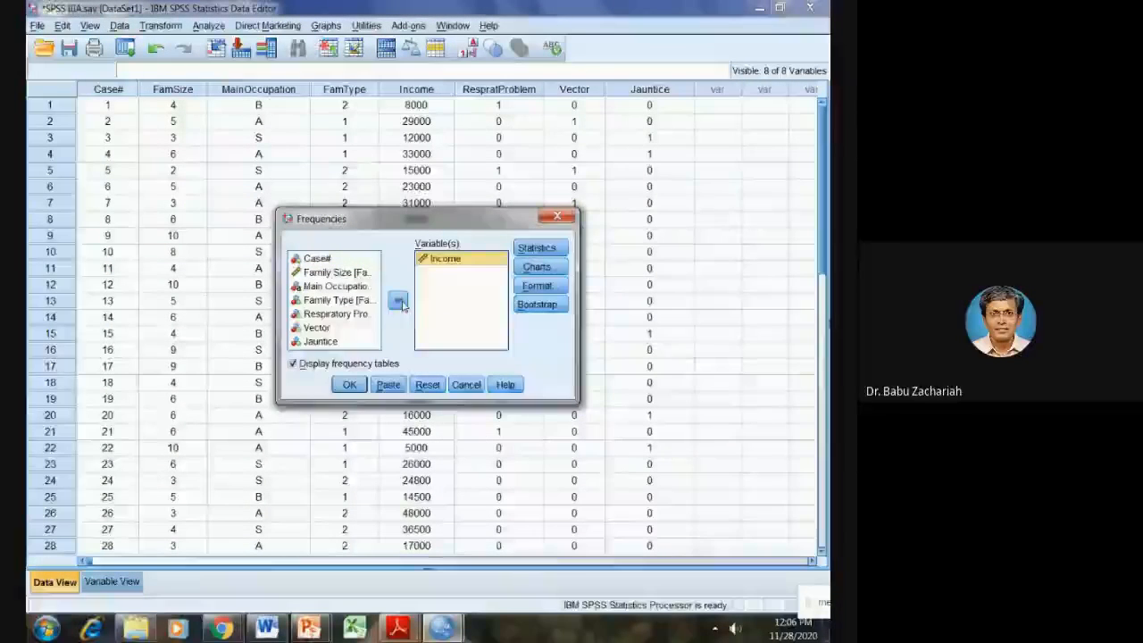
Request quartiles, mean, median, mode, standard deviation, minimum, maximum and range for Income, and run the Frequencies analysis
{"action": "left_click", "coordinate": [537, 249]}
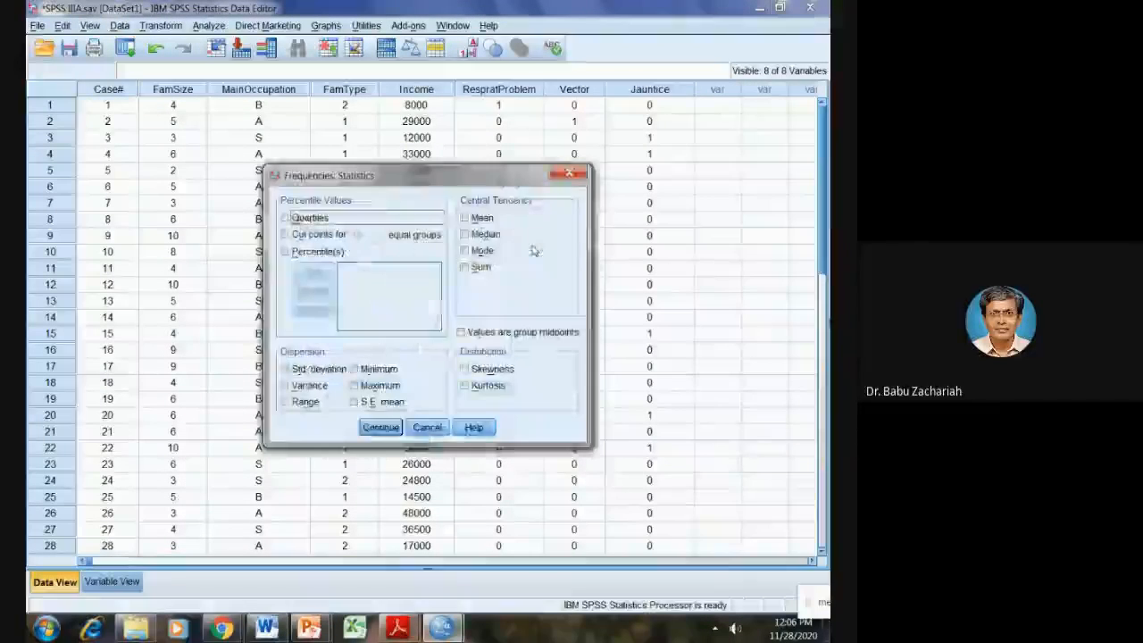
{"action": "left_click", "coordinate": [474, 223]}
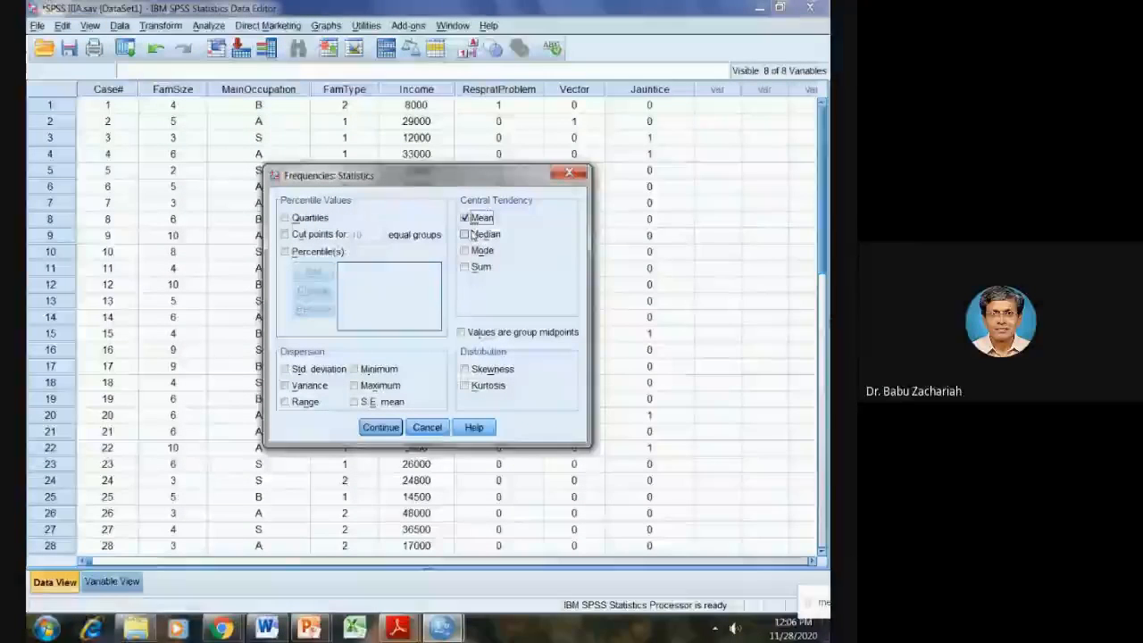
{"action": "left_click", "coordinate": [472, 235]}
{"action": "left_click", "coordinate": [473, 250]}
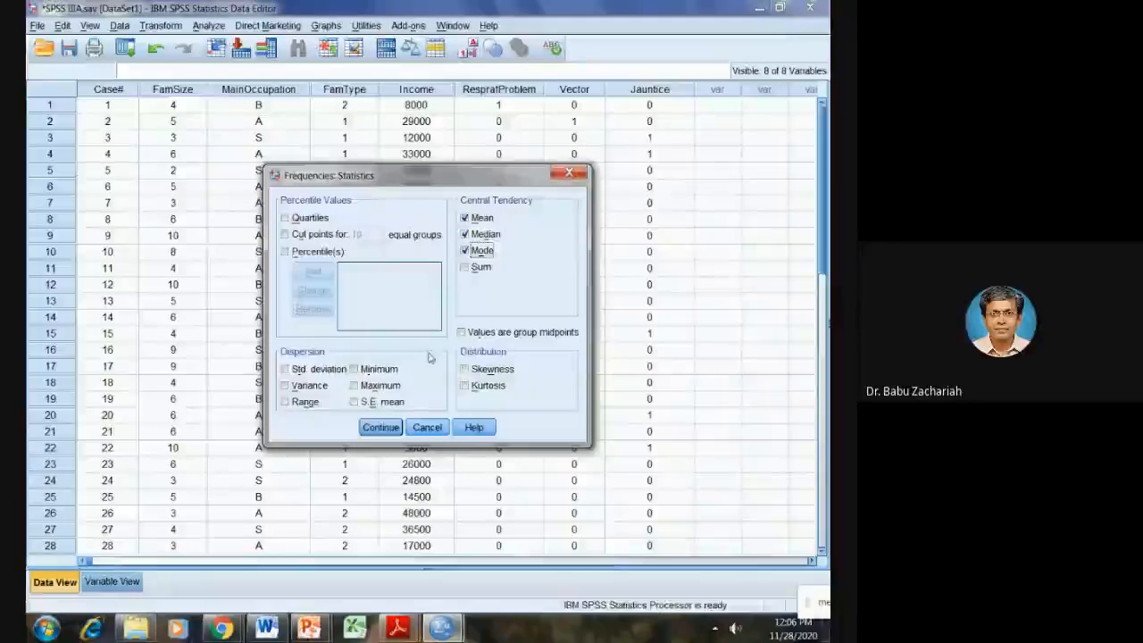
{"action": "left_click", "coordinate": [285, 218]}
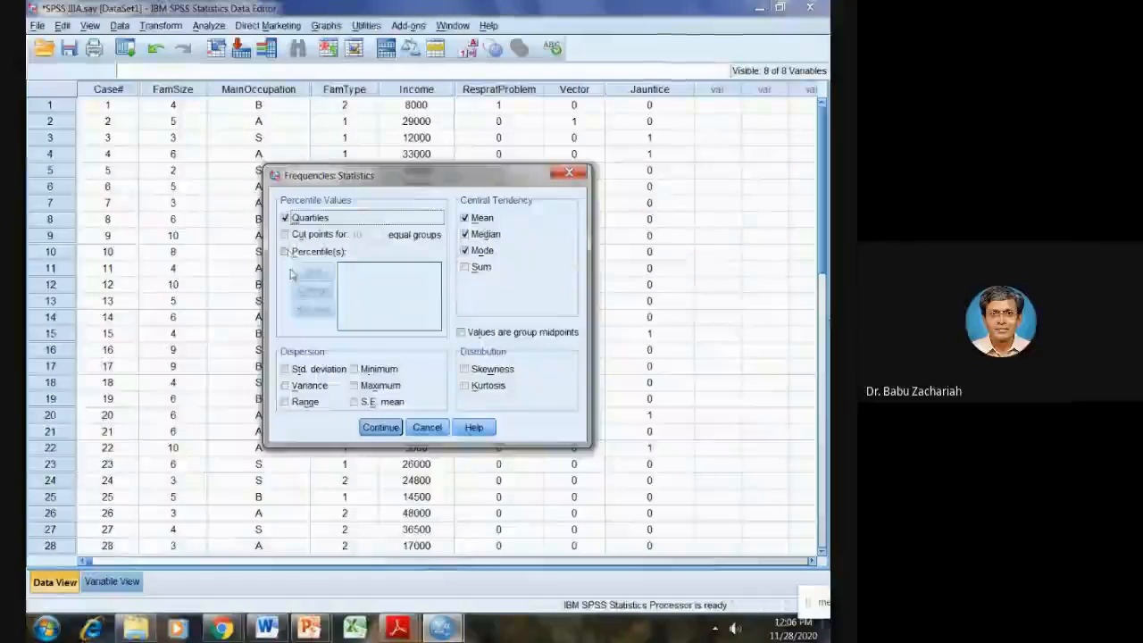
{"action": "left_click", "coordinate": [297, 369]}
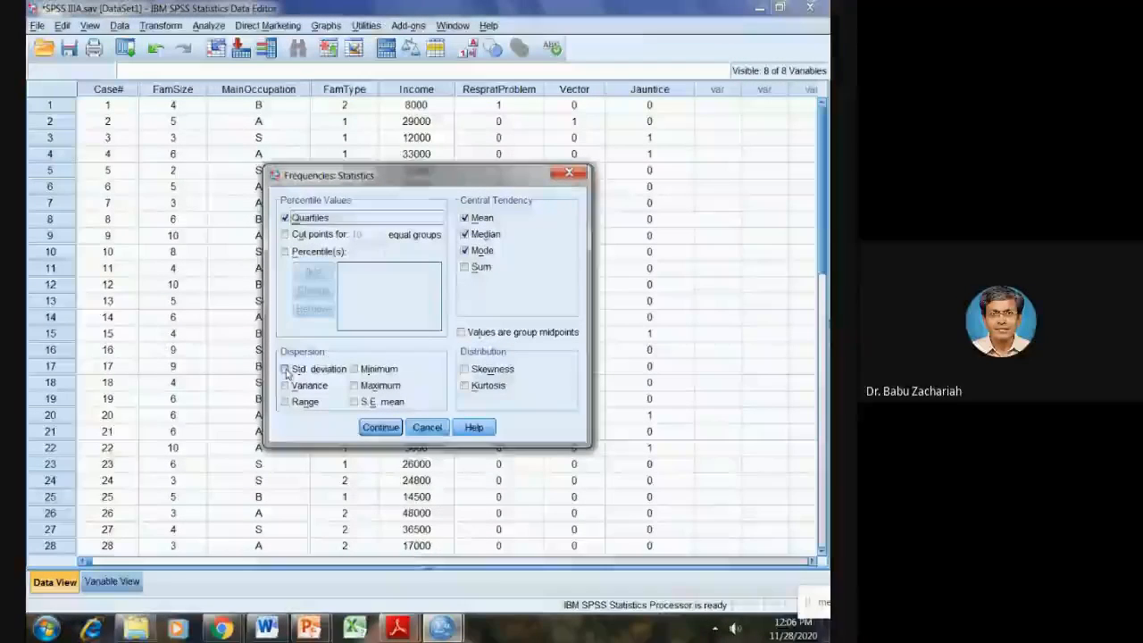
{"action": "left_click", "coordinate": [355, 368]}
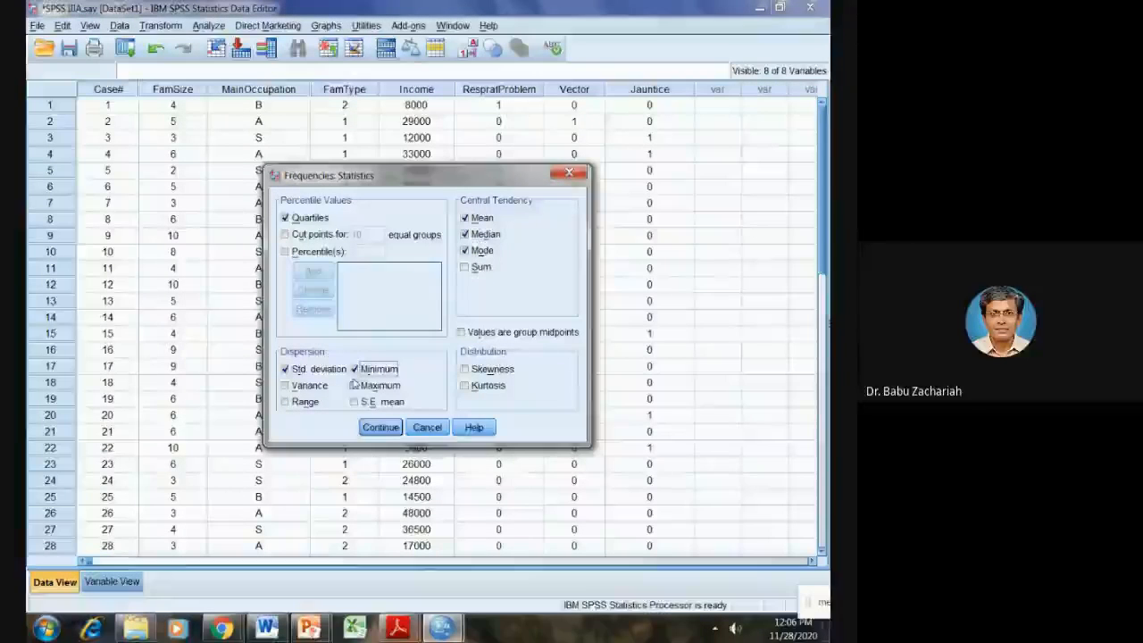
{"action": "left_click", "coordinate": [354, 384]}
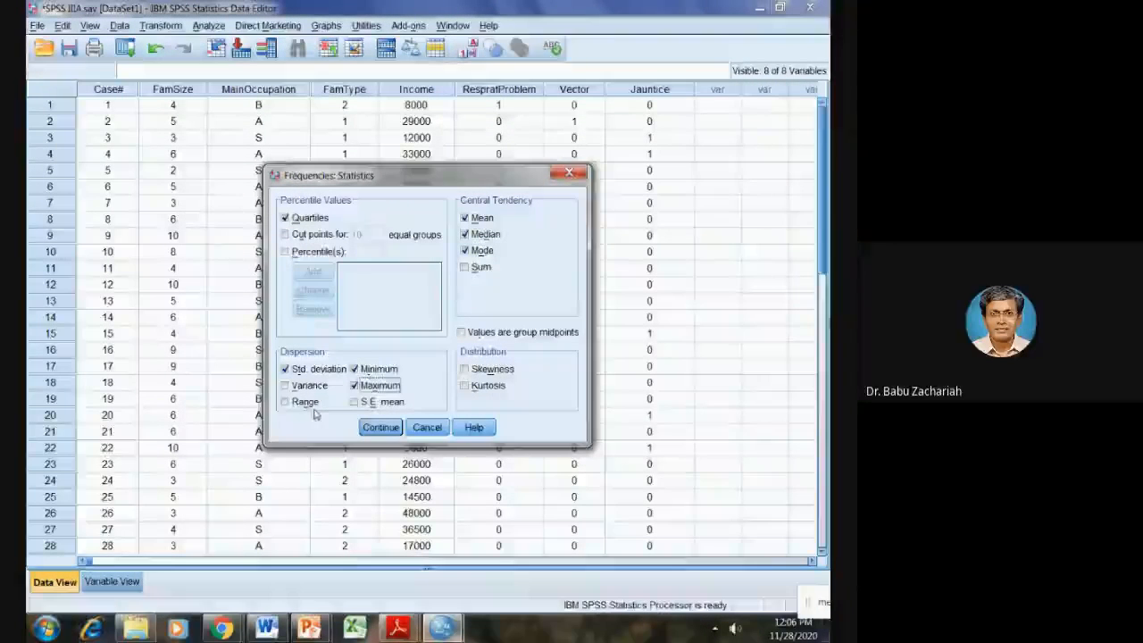
{"action": "left_click", "coordinate": [284, 403]}
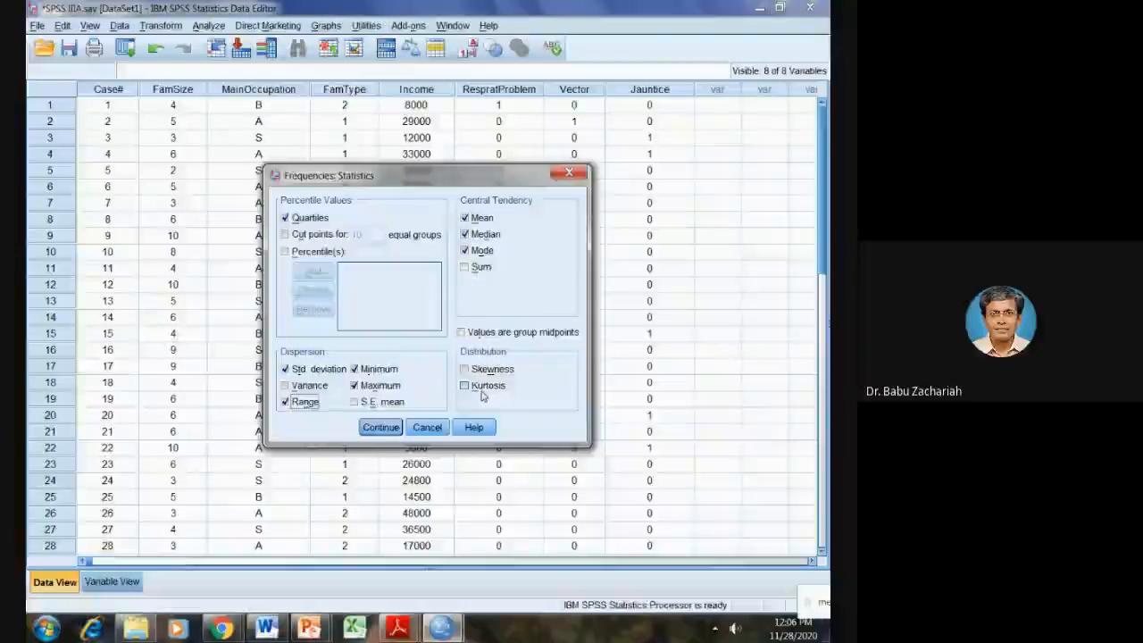
{"action": "left_click", "coordinate": [381, 428]}
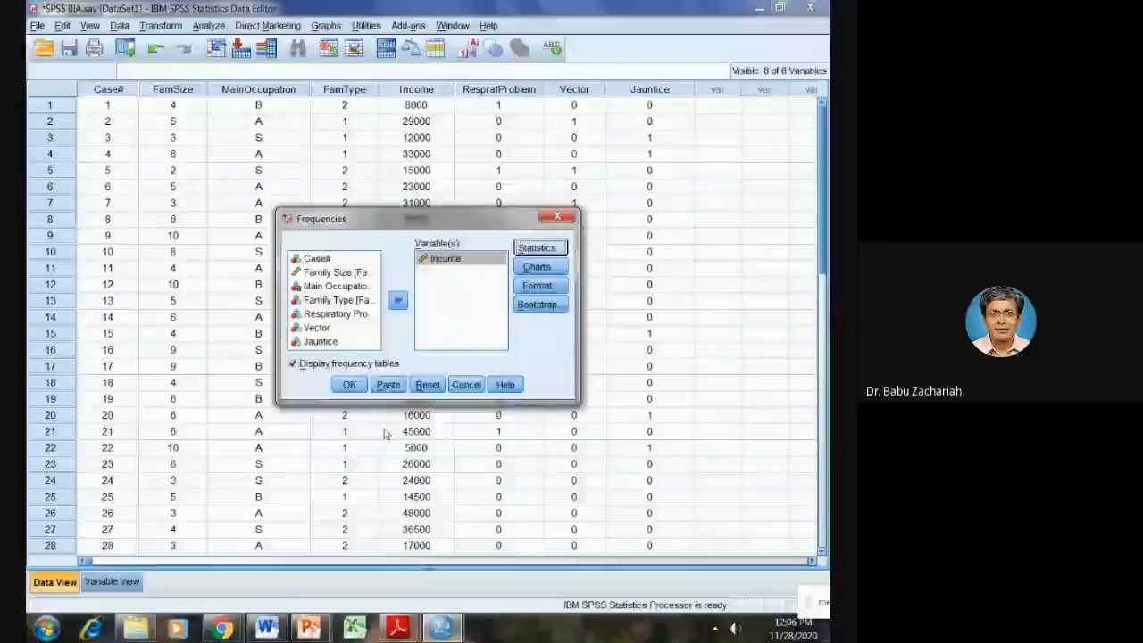
{"action": "left_click", "coordinate": [356, 386]}
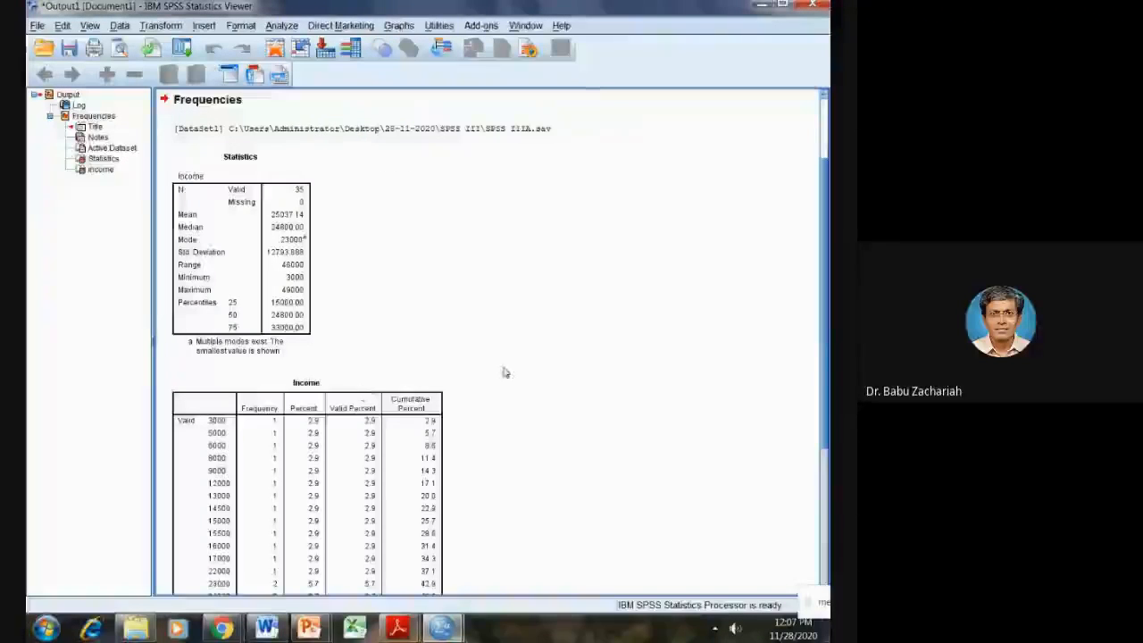
Delete the Income frequency table from the output and review the remaining Statistics table
{"action": "scroll", "coordinate": [503, 372], "scroll_direction": "down", "scroll_amount": 5}
{"action": "left_click", "coordinate": [349, 314]}
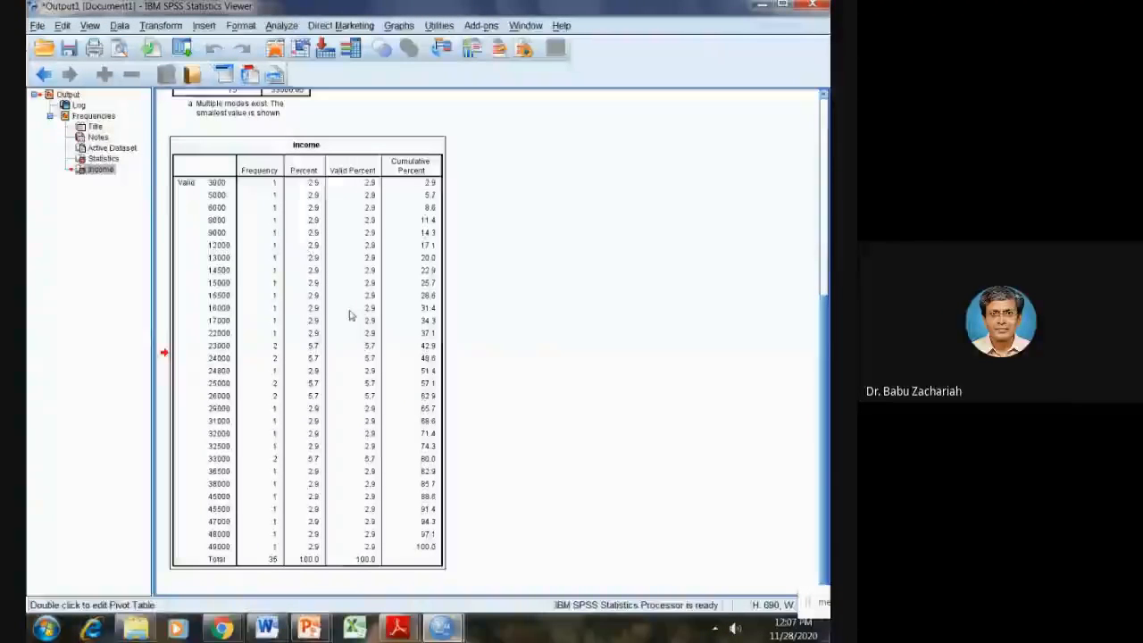
{"action": "key", "text": "Delete"}
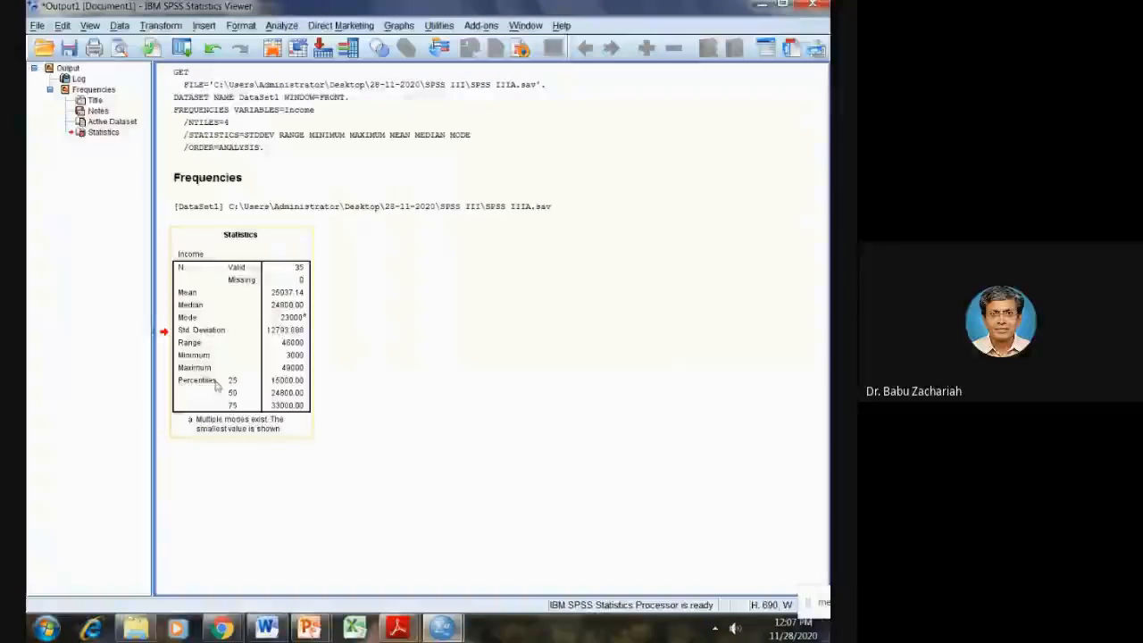
{"action": "left_click", "coordinate": [230, 406]}
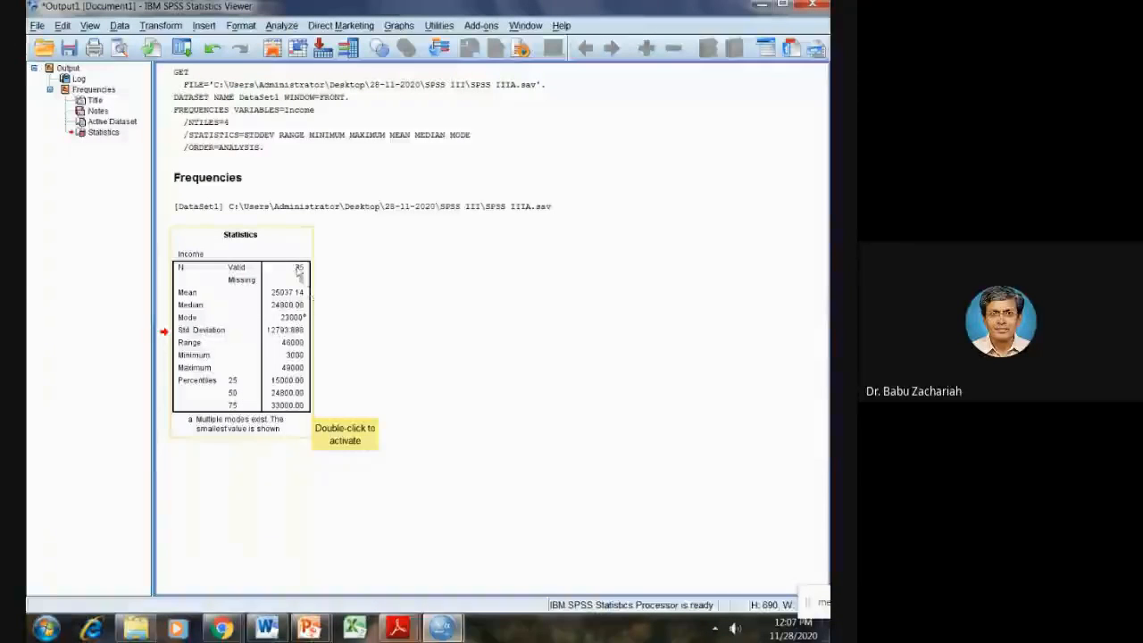
{"action": "left_click", "coordinate": [389, 567]}
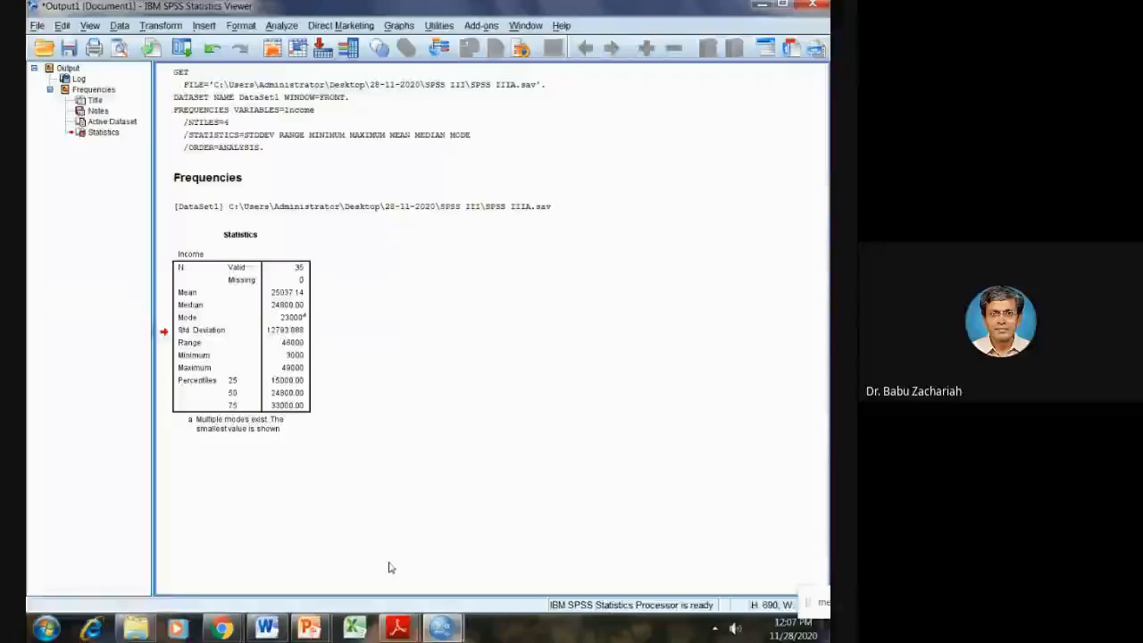
Close time table.pdf and switch to SPSS IIIA.pdf in Adobe Reader to read the task list
{"action": "mouse_move", "coordinate": [400, 629]}
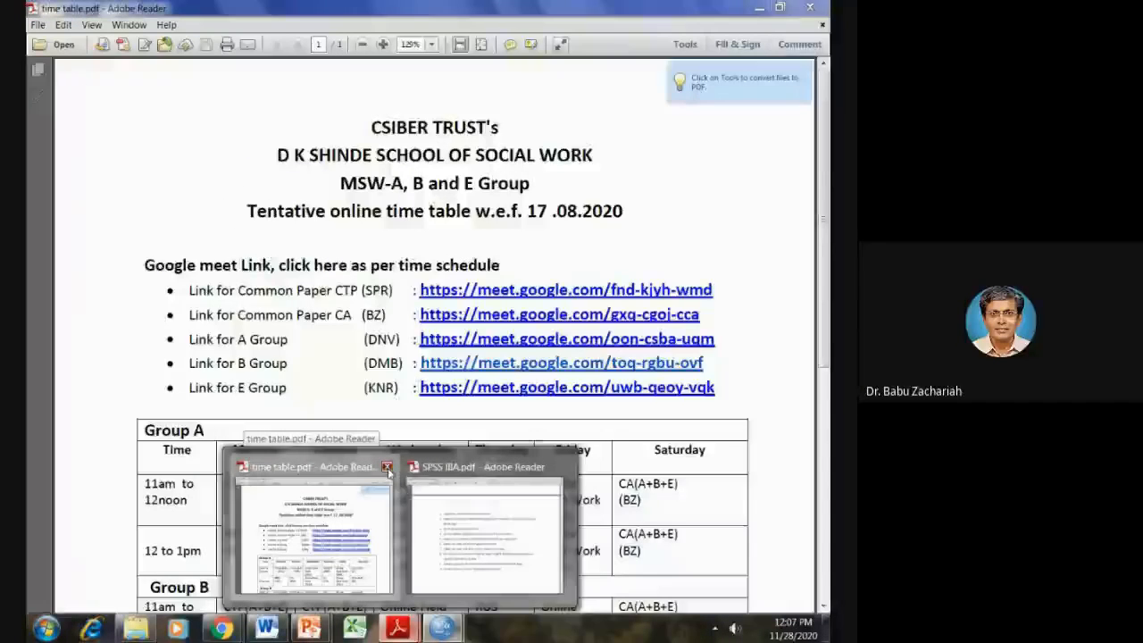
{"action": "left_click", "coordinate": [388, 467]}
{"action": "mouse_move", "coordinate": [393, 518]}
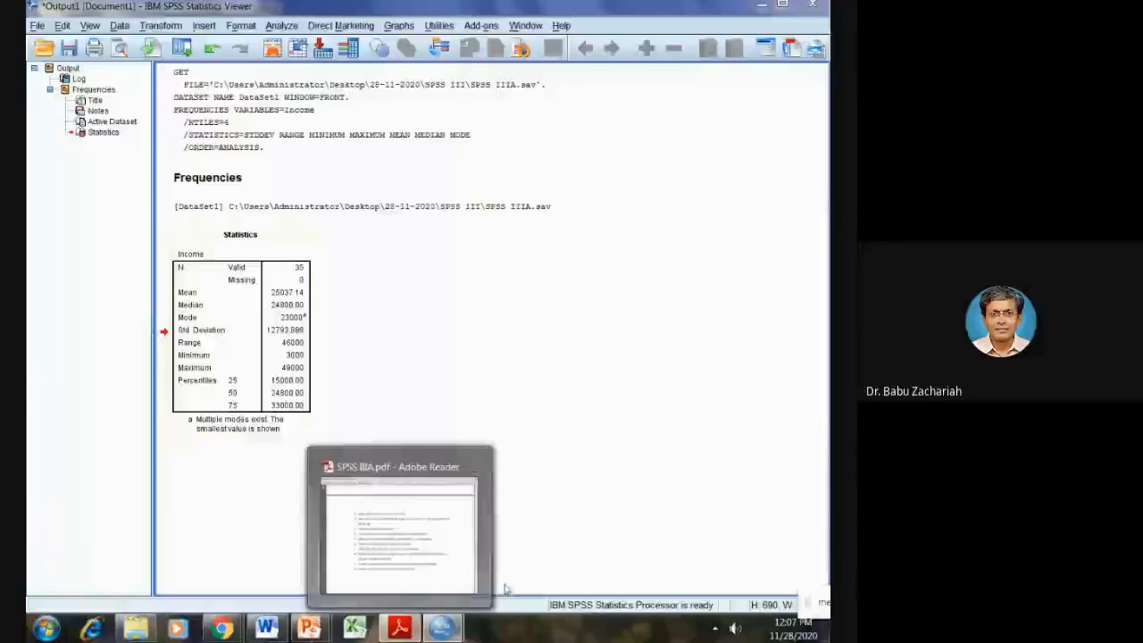
{"action": "left_click", "coordinate": [434, 564]}
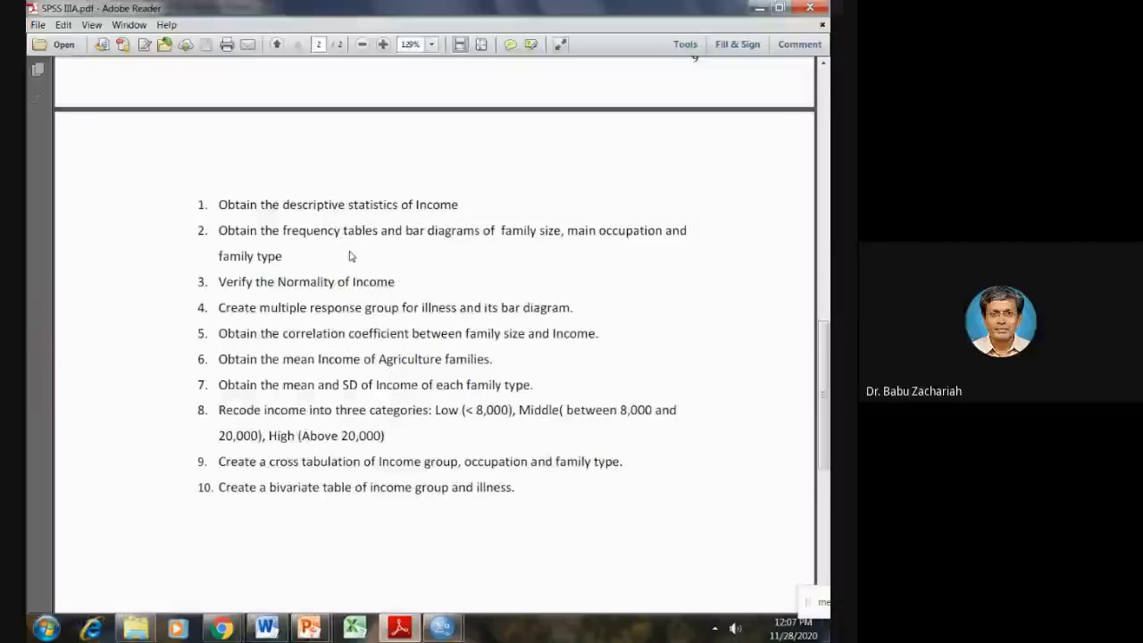
Switch back to the SPSS dataset, reopen the Frequencies analysis and remove Income from its variables
{"action": "mouse_move", "coordinate": [441, 627]}
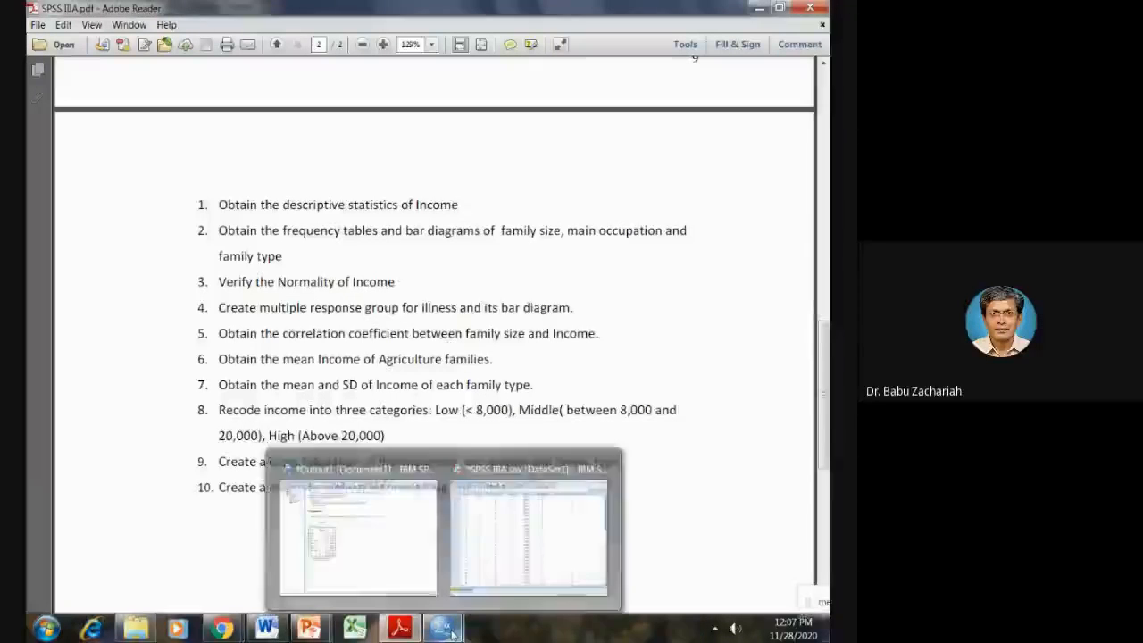
{"action": "left_click", "coordinate": [465, 567]}
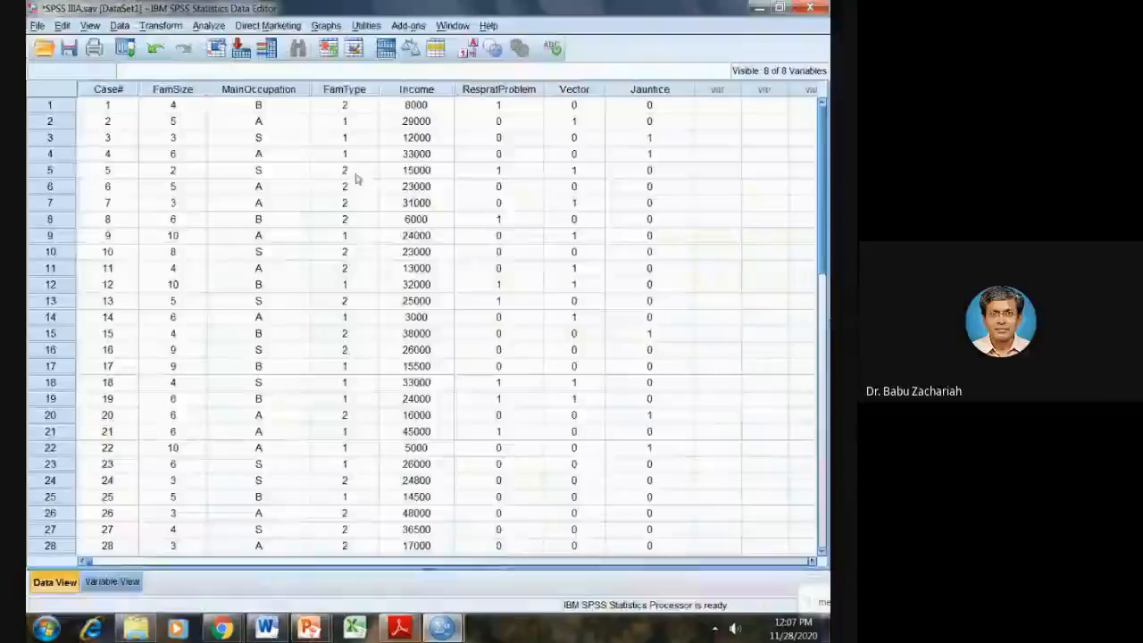
{"action": "left_click", "coordinate": [210, 26]}
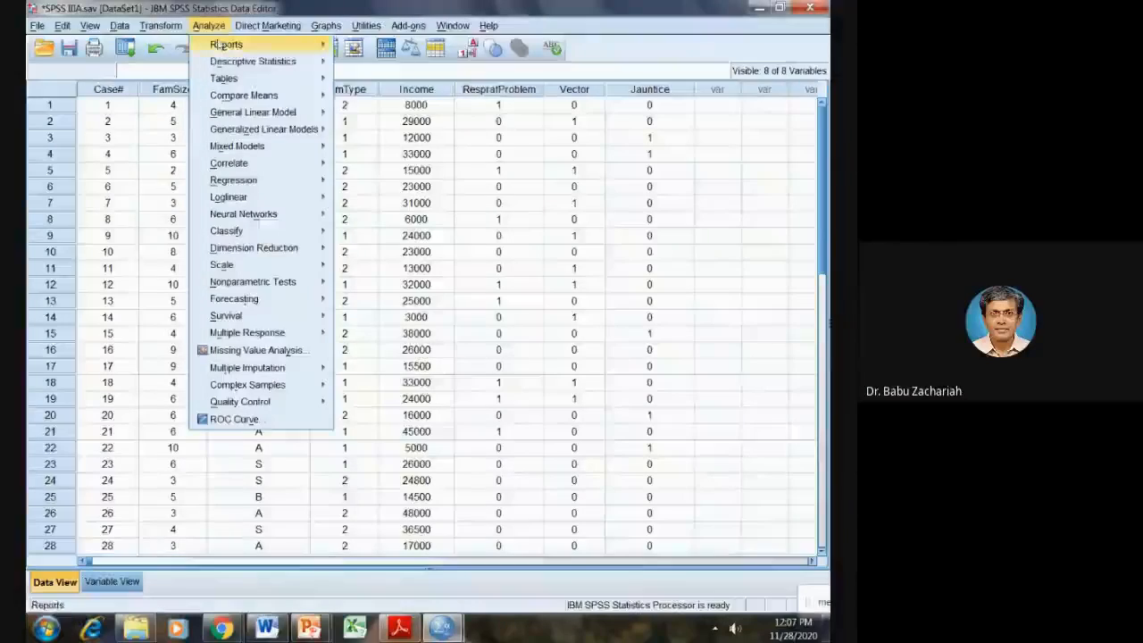
{"action": "mouse_move", "coordinate": [221, 61]}
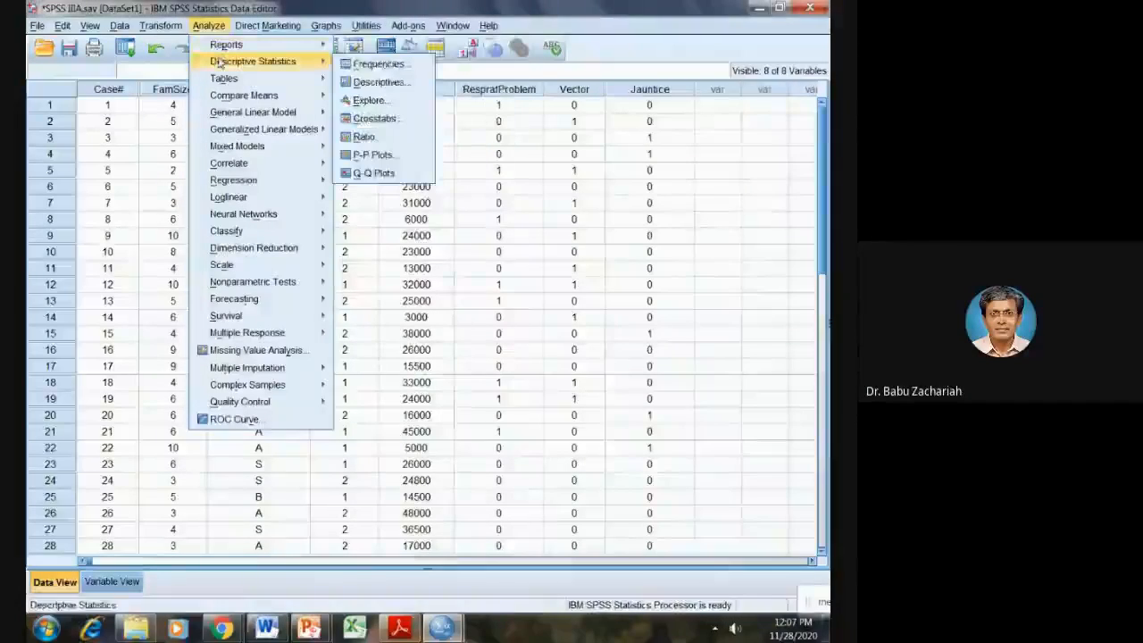
{"action": "left_click", "coordinate": [371, 64]}
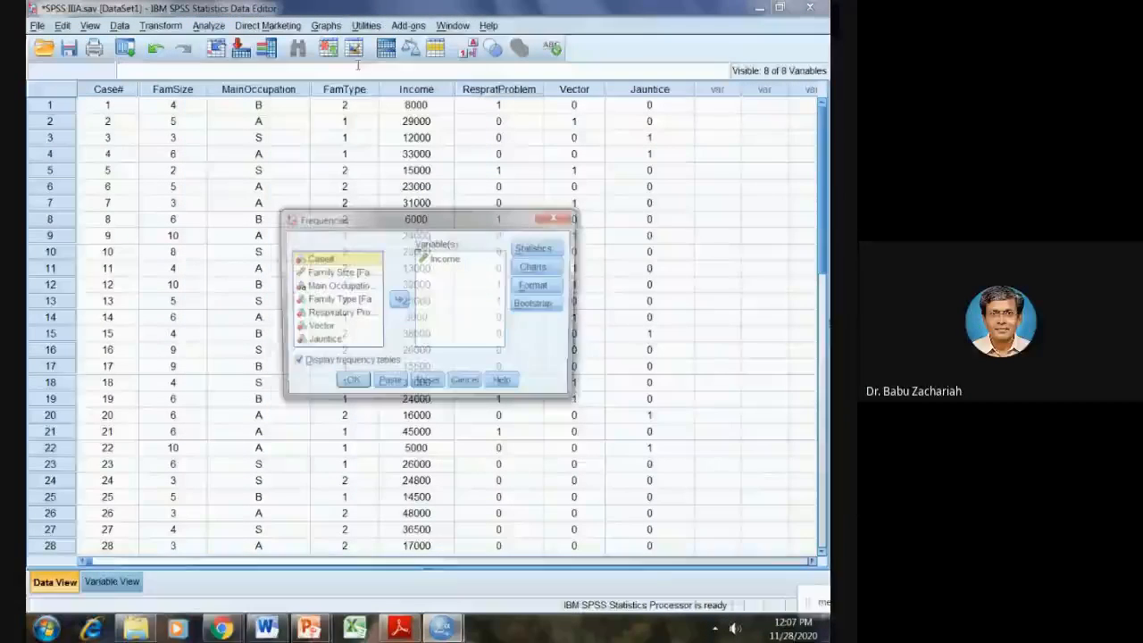
{"action": "left_click", "coordinate": [449, 261]}
{"action": "double_click", "coordinate": [449, 261]}
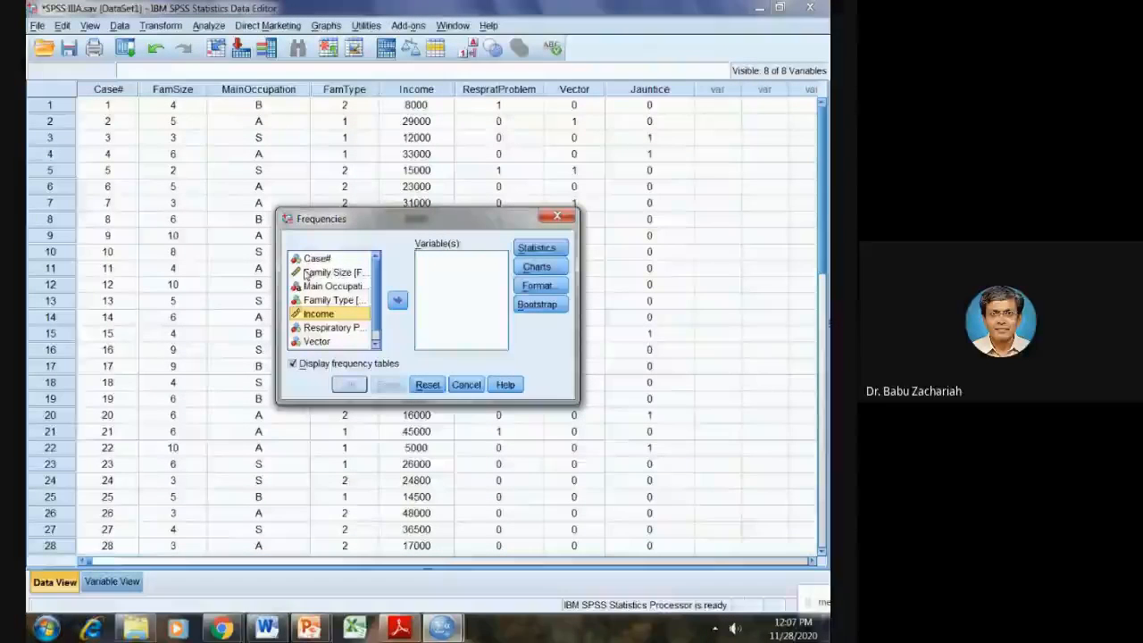
Add Family Size, Main Occupation and Family Type as the Frequencies variables
{"action": "left_click", "coordinate": [344, 271]}
{"action": "left_click", "coordinate": [396, 301]}
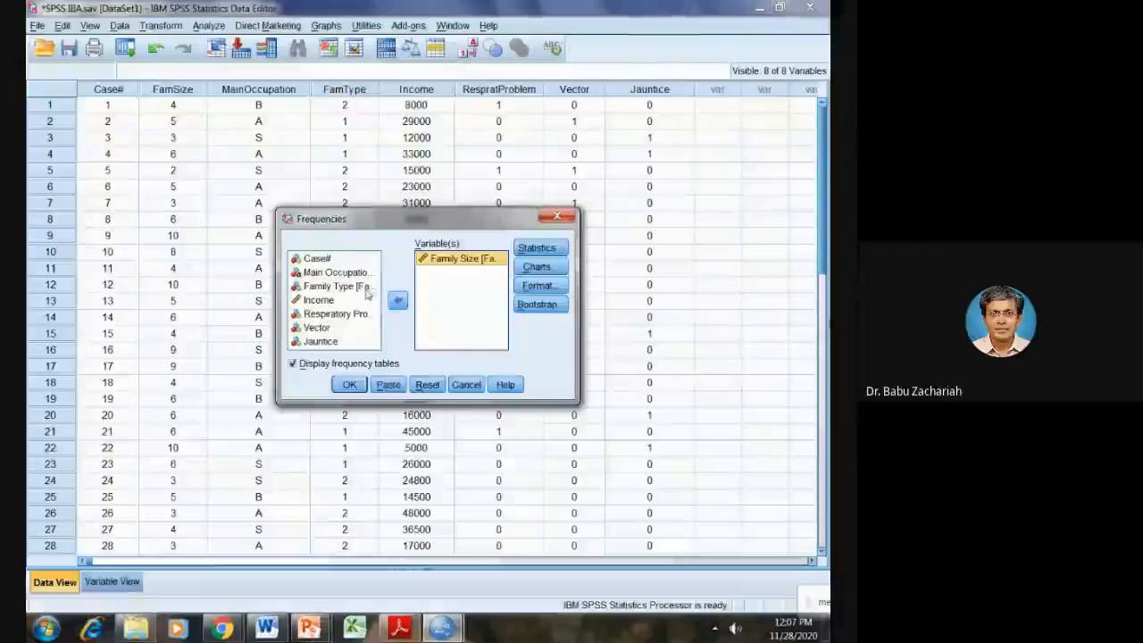
{"action": "left_click", "coordinate": [332, 274]}
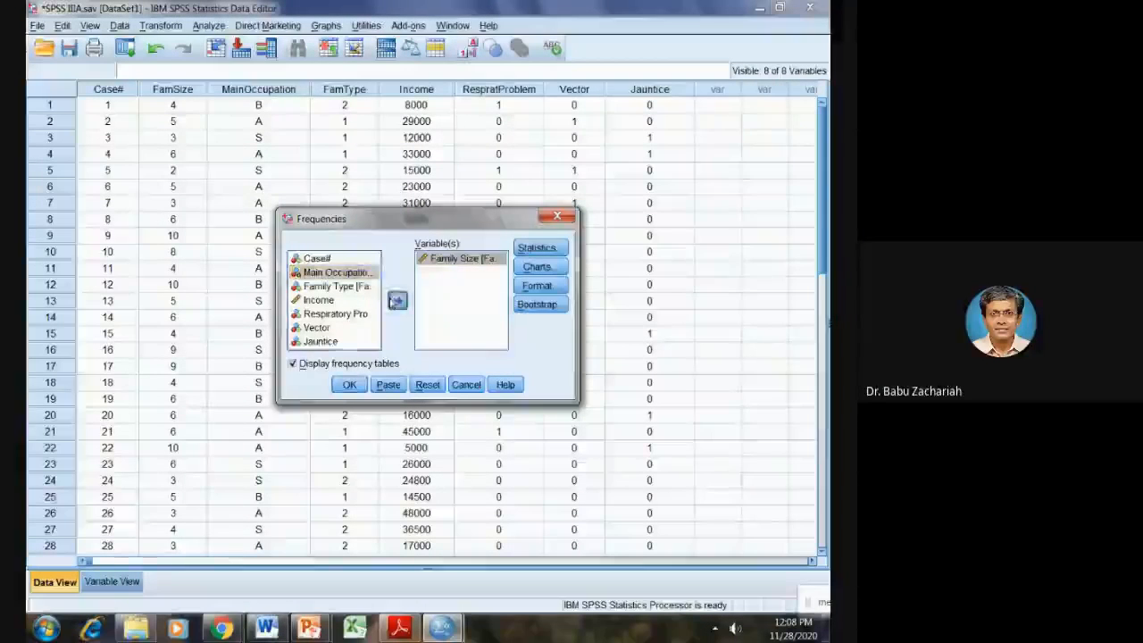
{"action": "double_click", "coordinate": [334, 272]}
{"action": "left_click", "coordinate": [339, 272]}
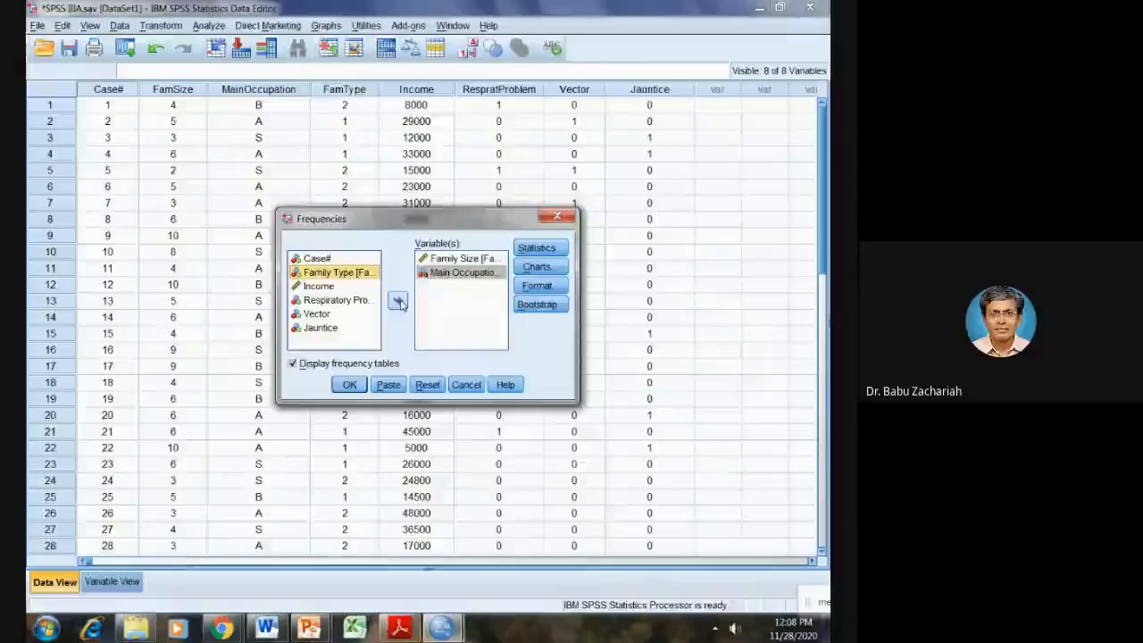
{"action": "left_click", "coordinate": [396, 300]}
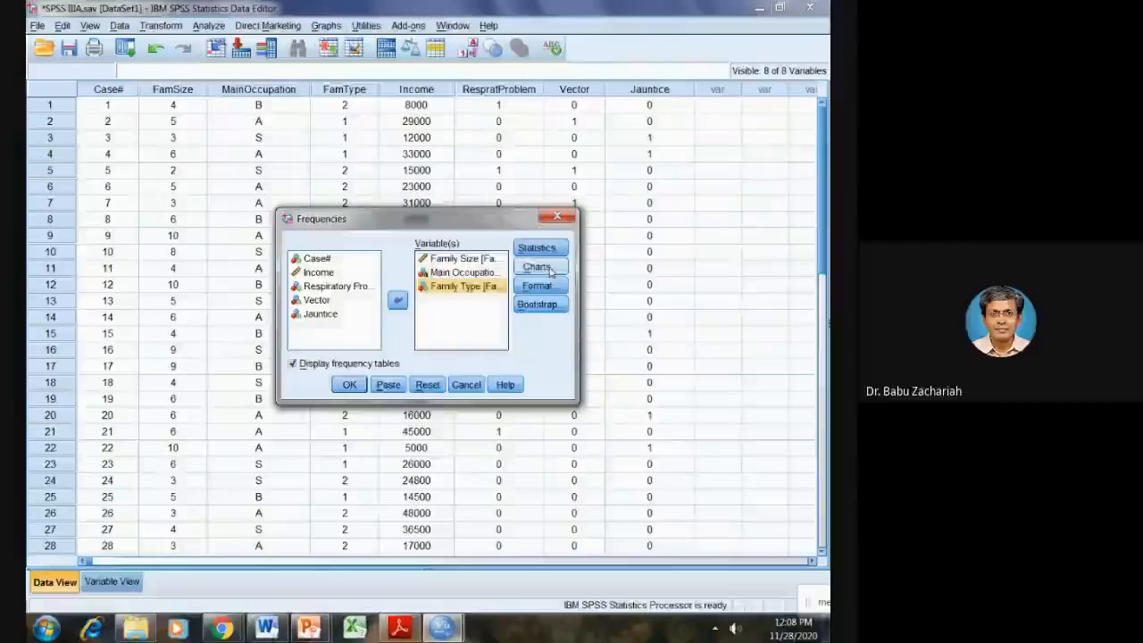
Set the Frequencies chart type to bar charts showing frequencies
{"action": "left_click", "coordinate": [540, 267]}
{"action": "left_click", "coordinate": [352, 273]}
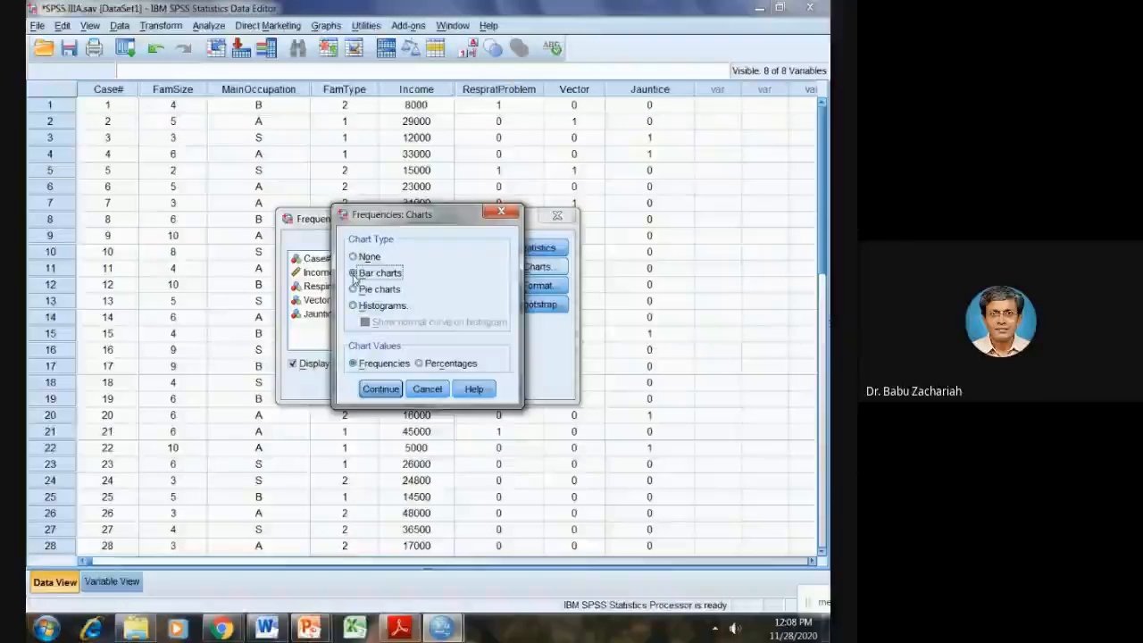
{"action": "left_click", "coordinate": [380, 389]}
Clear all selected percentile, central tendency and dispersion statistics and run the Frequencies analysis
{"action": "left_click", "coordinate": [540, 248]}
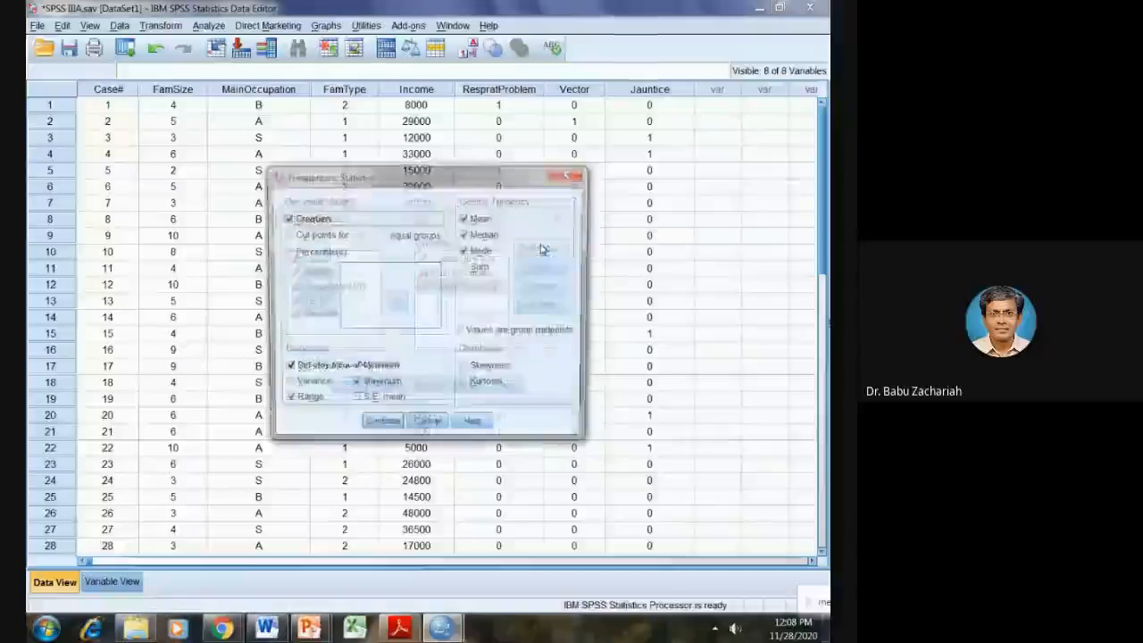
{"action": "left_click", "coordinate": [478, 218]}
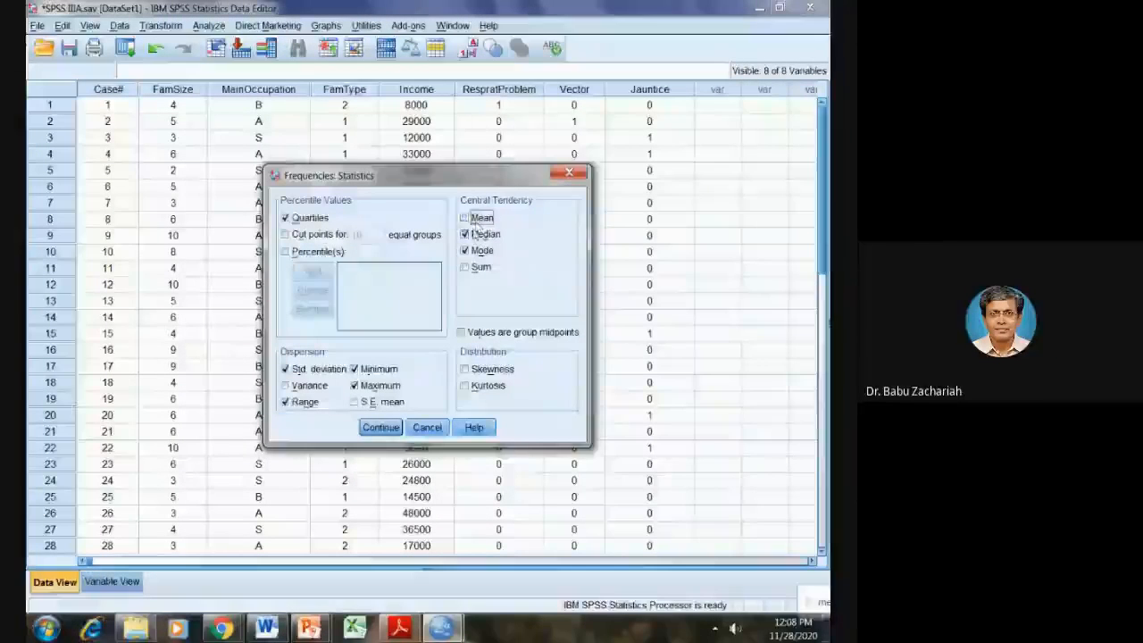
{"action": "left_click", "coordinate": [482, 234]}
{"action": "left_click", "coordinate": [473, 250]}
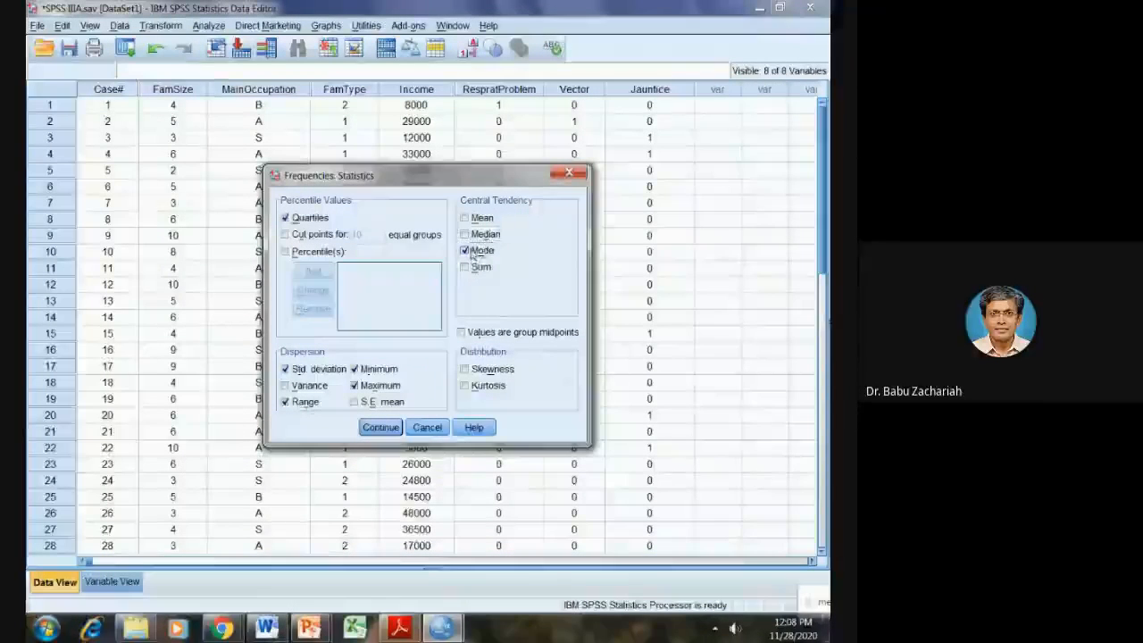
{"action": "left_click", "coordinate": [374, 368]}
{"action": "left_click", "coordinate": [377, 385]}
{"action": "left_click", "coordinate": [302, 402]}
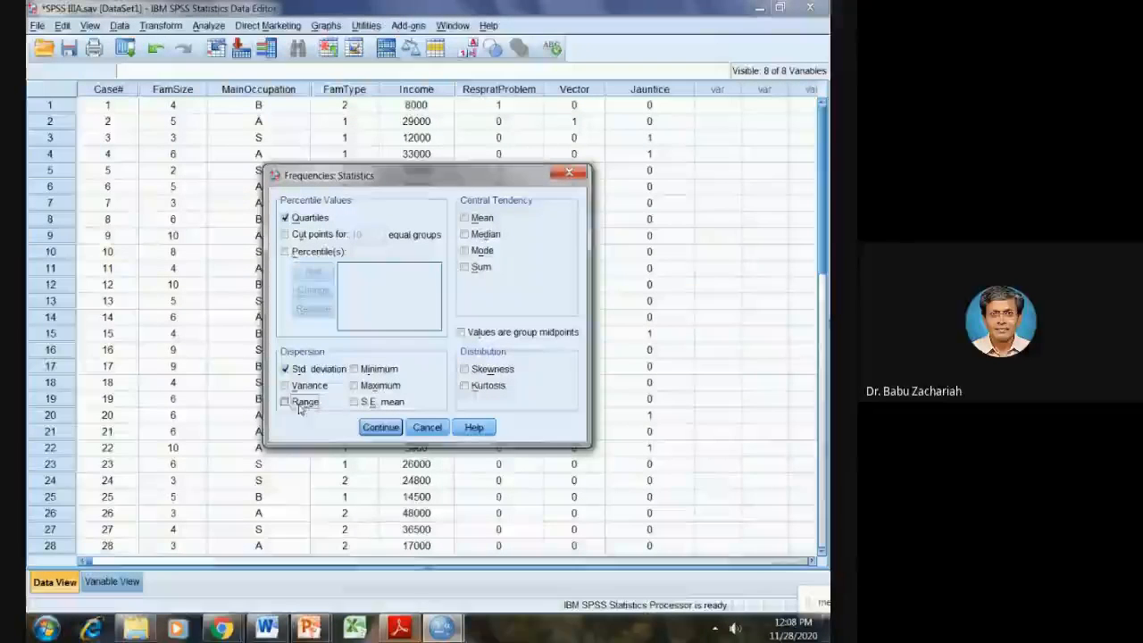
{"action": "left_click", "coordinate": [296, 368]}
{"action": "left_click", "coordinate": [303, 218]}
{"action": "left_click", "coordinate": [381, 427]}
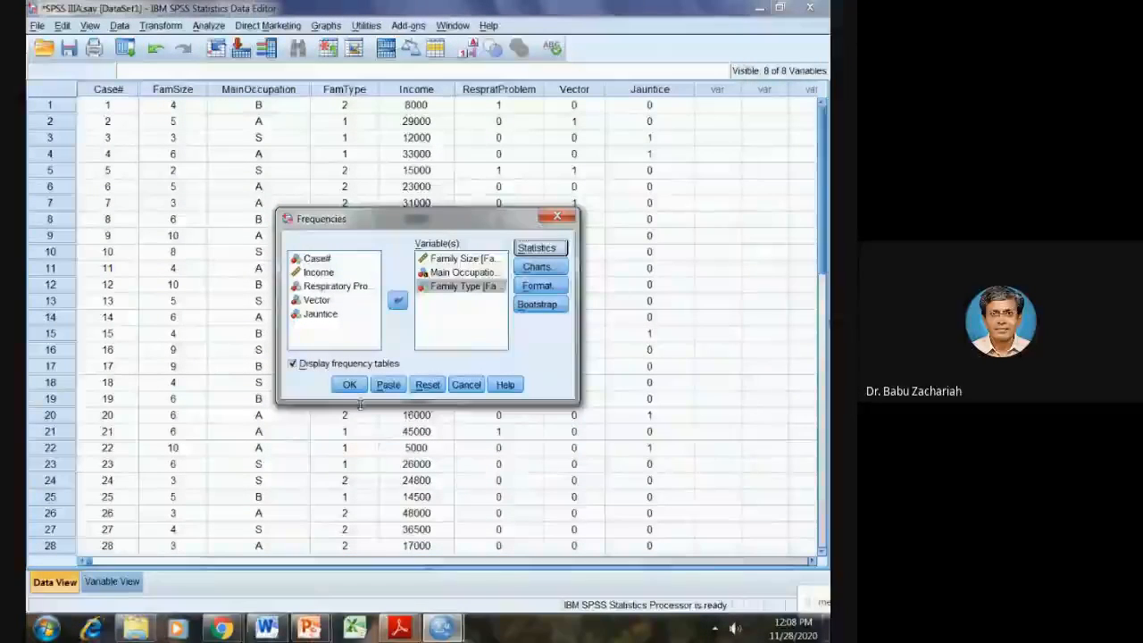
{"action": "left_click", "coordinate": [349, 385]}
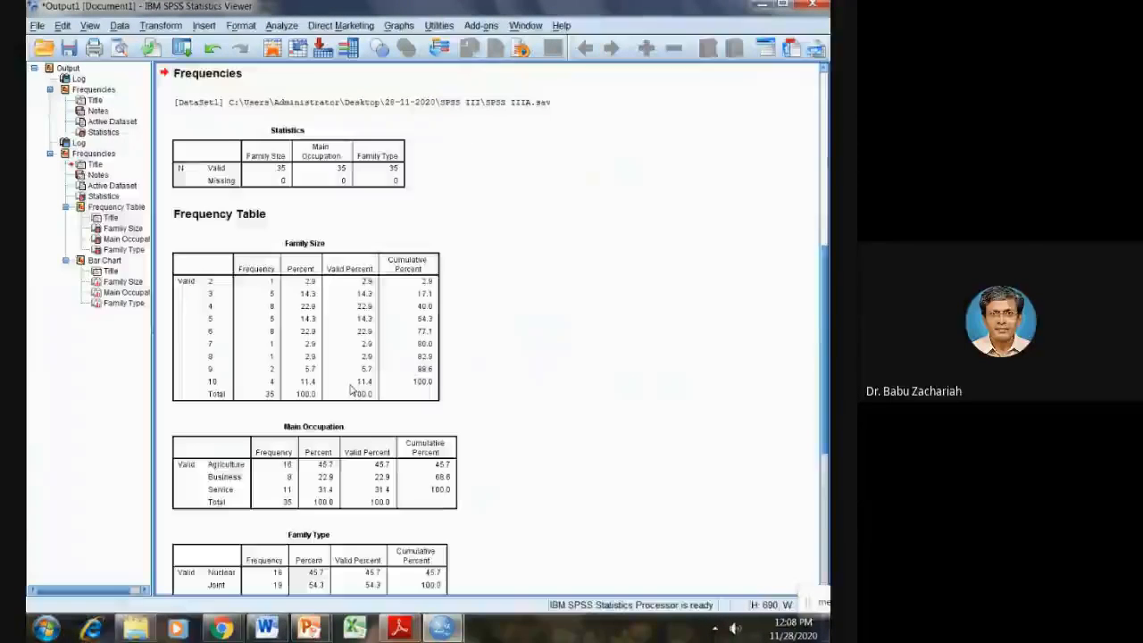
Examine the frequency tables and bar charts of Family Size, Main Occupation and Family Type in the output
{"action": "scroll", "coordinate": [519, 346], "scroll_direction": "down", "scroll_amount": 3}
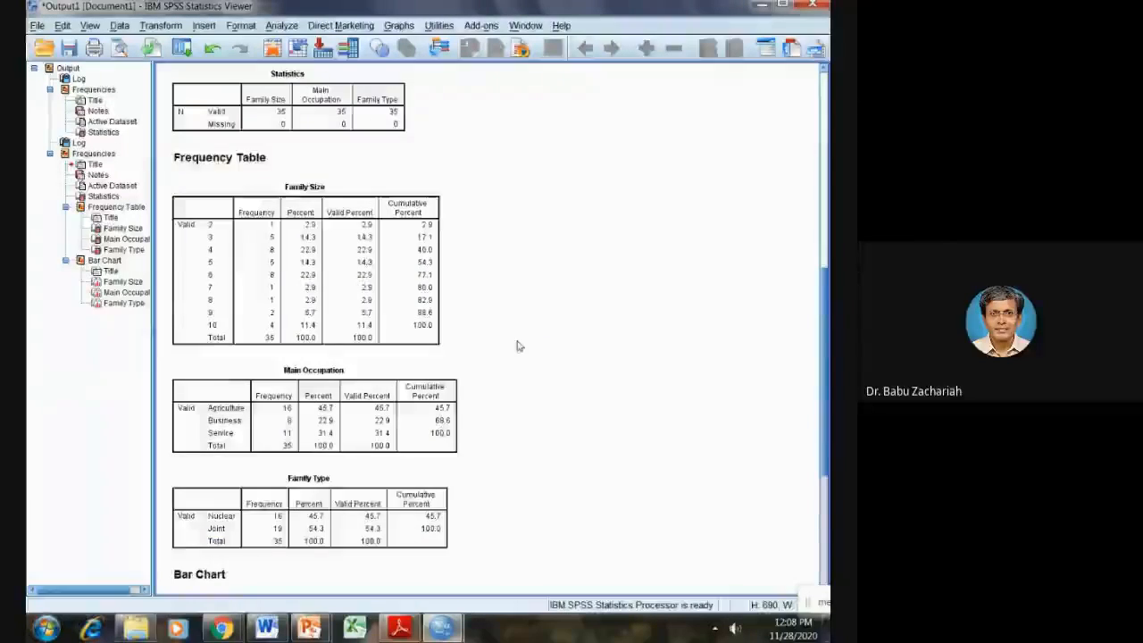
{"action": "scroll", "coordinate": [519, 347], "scroll_direction": "up", "scroll_amount": 2}
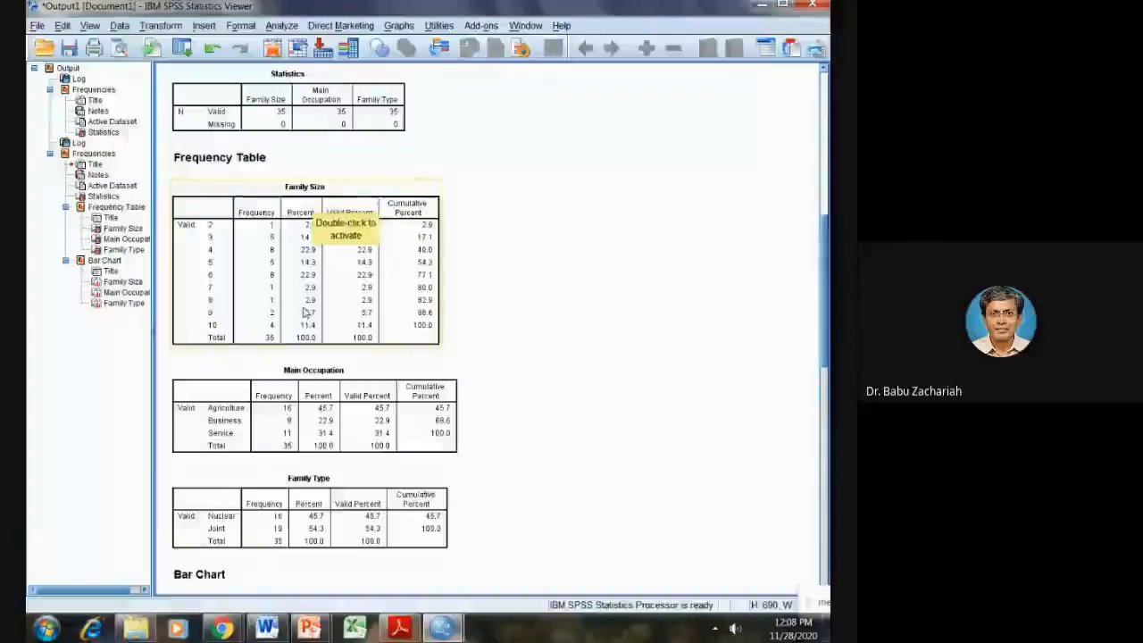
{"action": "scroll", "coordinate": [284, 478], "scroll_direction": "down", "scroll_amount": 3}
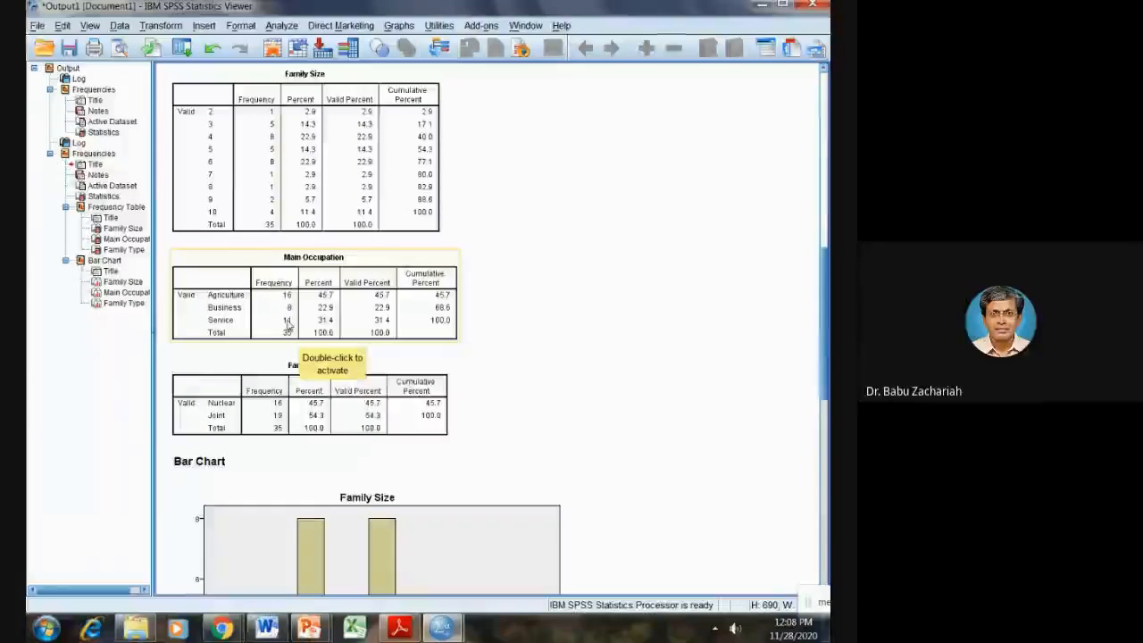
{"action": "scroll", "coordinate": [460, 354], "scroll_direction": "down", "scroll_amount": 1}
{"action": "scroll", "coordinate": [460, 355], "scroll_direction": "down", "scroll_amount": 1}
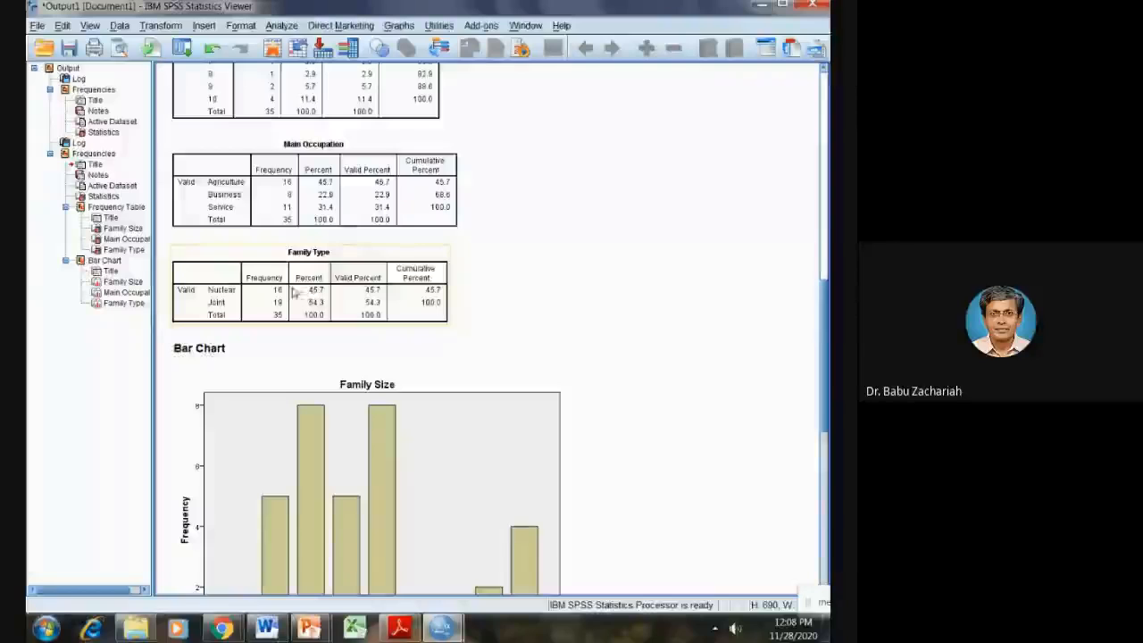
{"action": "scroll", "coordinate": [489, 320], "scroll_direction": "down", "scroll_amount": 3}
{"action": "left_click", "coordinate": [490, 318]}
{"action": "scroll", "coordinate": [489, 318], "scroll_direction": "down", "scroll_amount": 4}
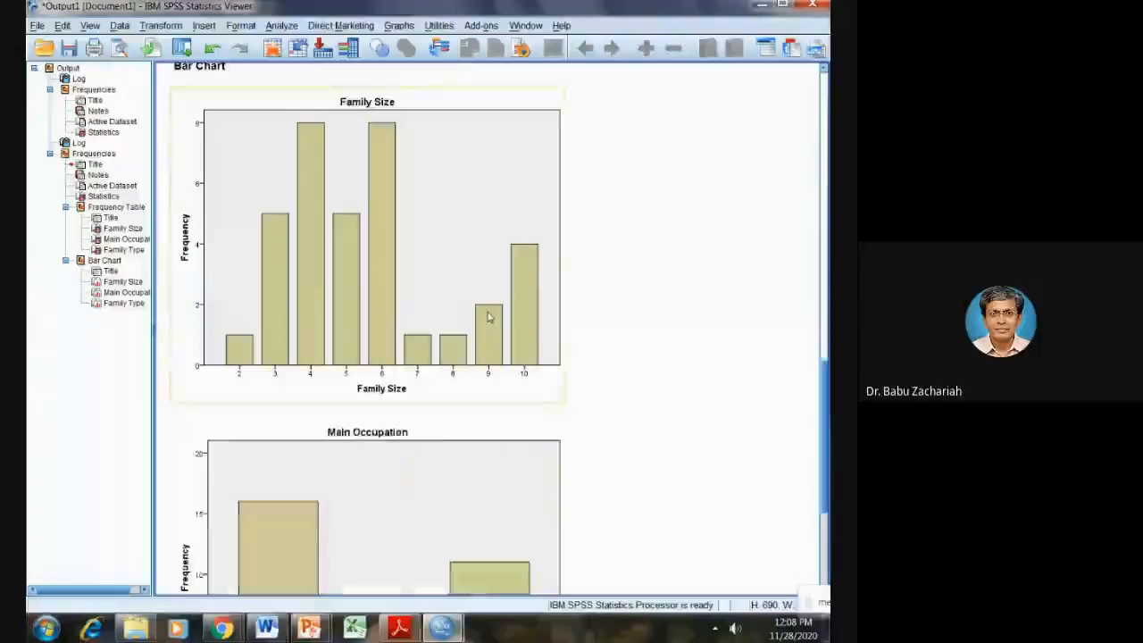
{"action": "scroll", "coordinate": [491, 314], "scroll_direction": "up", "scroll_amount": 3}
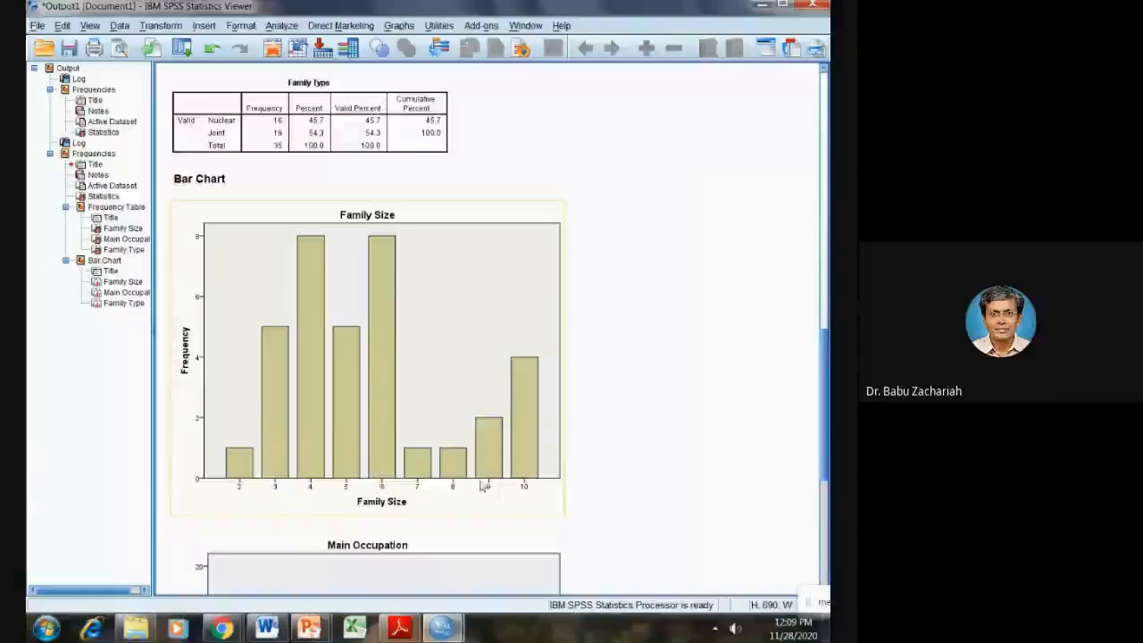
{"action": "scroll", "coordinate": [215, 397], "scroll_direction": "down", "scroll_amount": 8}
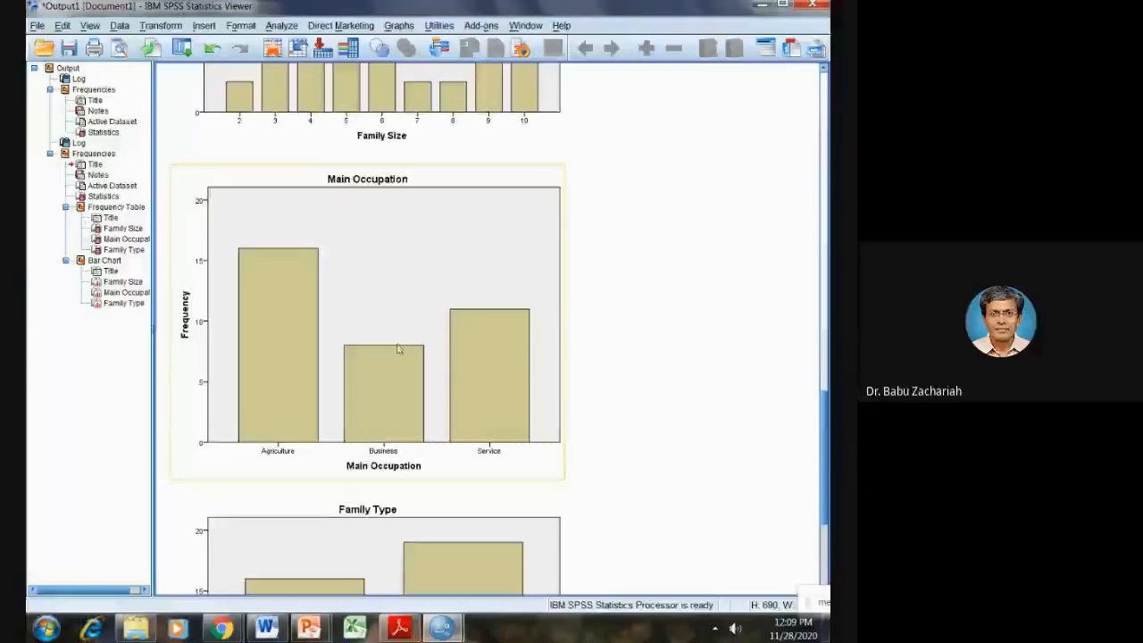
{"action": "scroll", "coordinate": [505, 376], "scroll_direction": "down", "scroll_amount": 5}
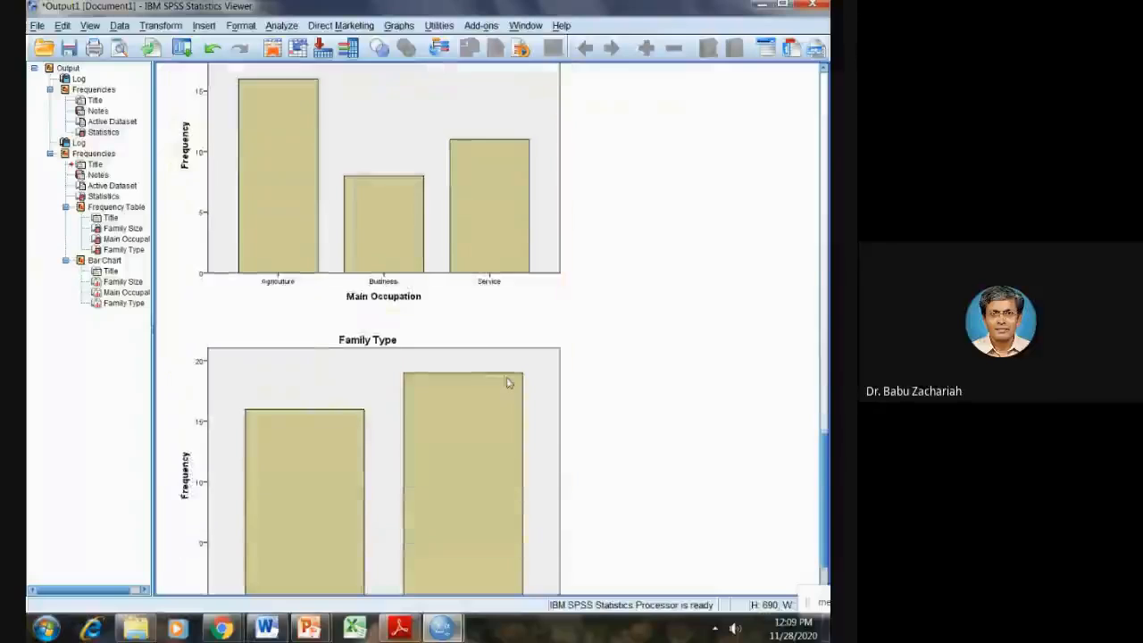
{"action": "left_click", "coordinate": [508, 383]}
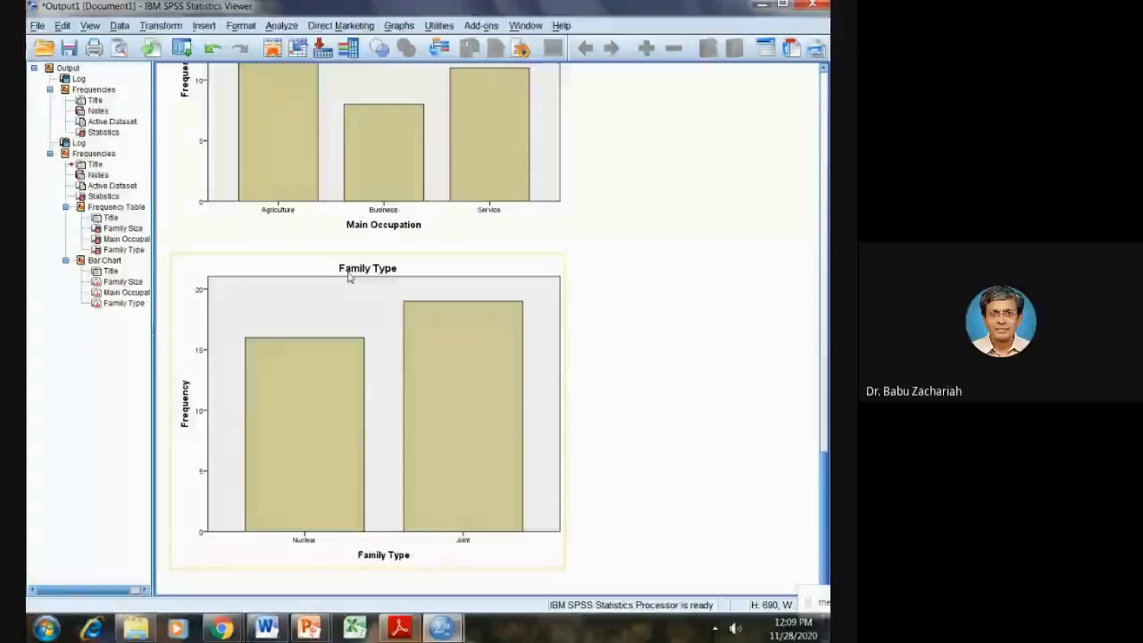
{"action": "left_click", "coordinate": [601, 342]}
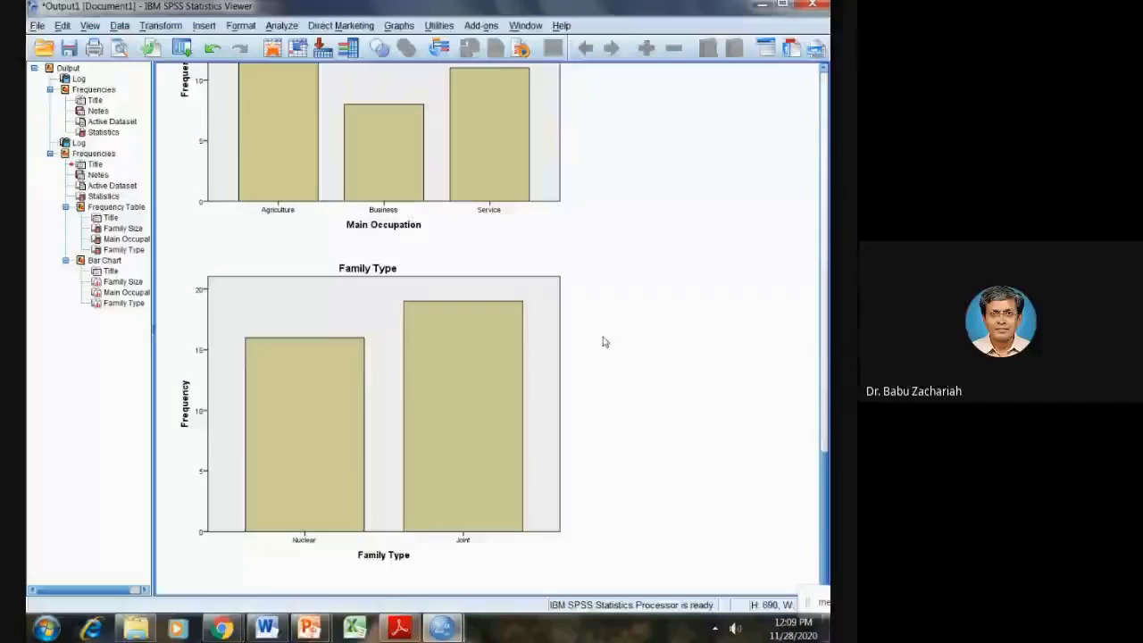
{"action": "scroll", "coordinate": [602, 342], "scroll_direction": "up", "scroll_amount": 15}
{"action": "scroll", "coordinate": [602, 342], "scroll_direction": "up", "scroll_amount": 12}
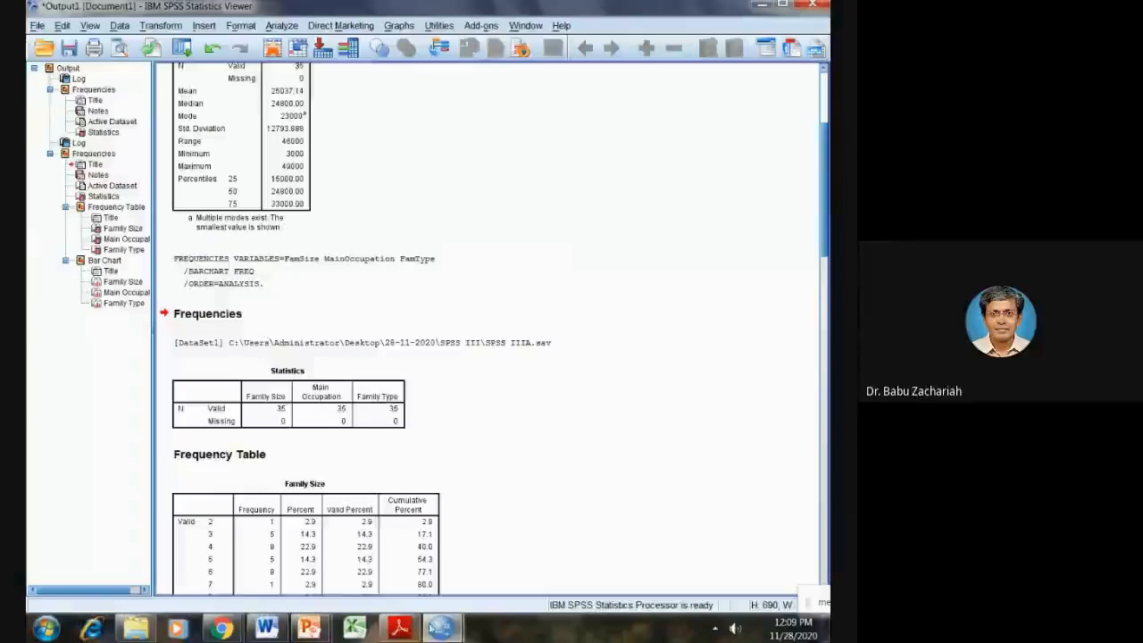
Check the task list in SPSS IIIA.pdf in Adobe Reader and return to the SPSS dataset
{"action": "left_click", "coordinate": [399, 628]}
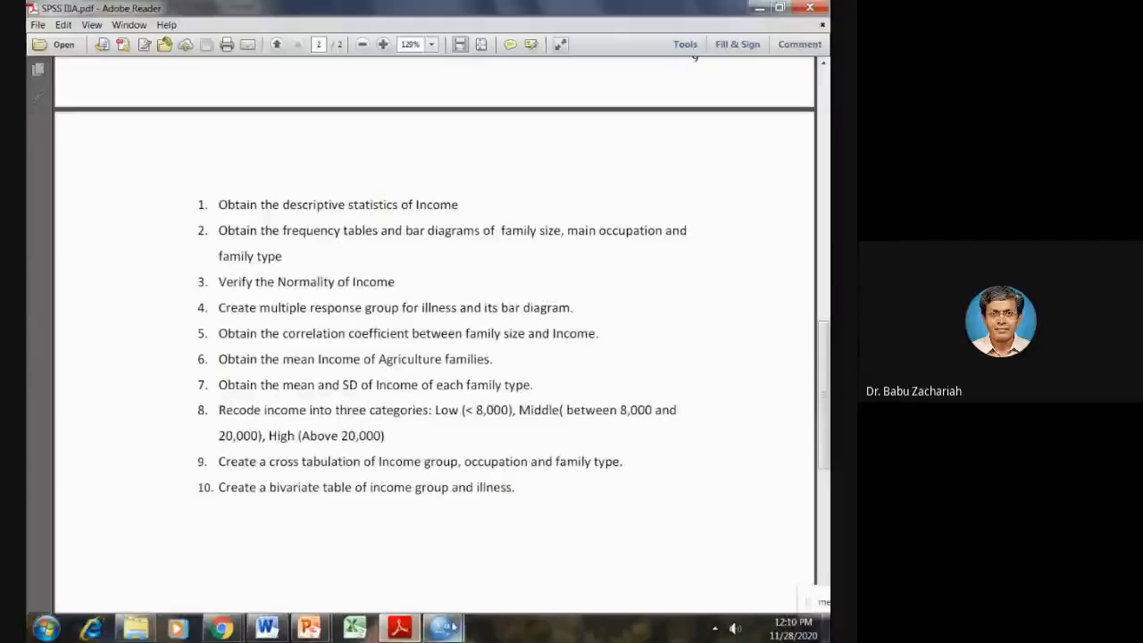
{"action": "mouse_move", "coordinate": [457, 625]}
{"action": "left_click", "coordinate": [500, 559]}
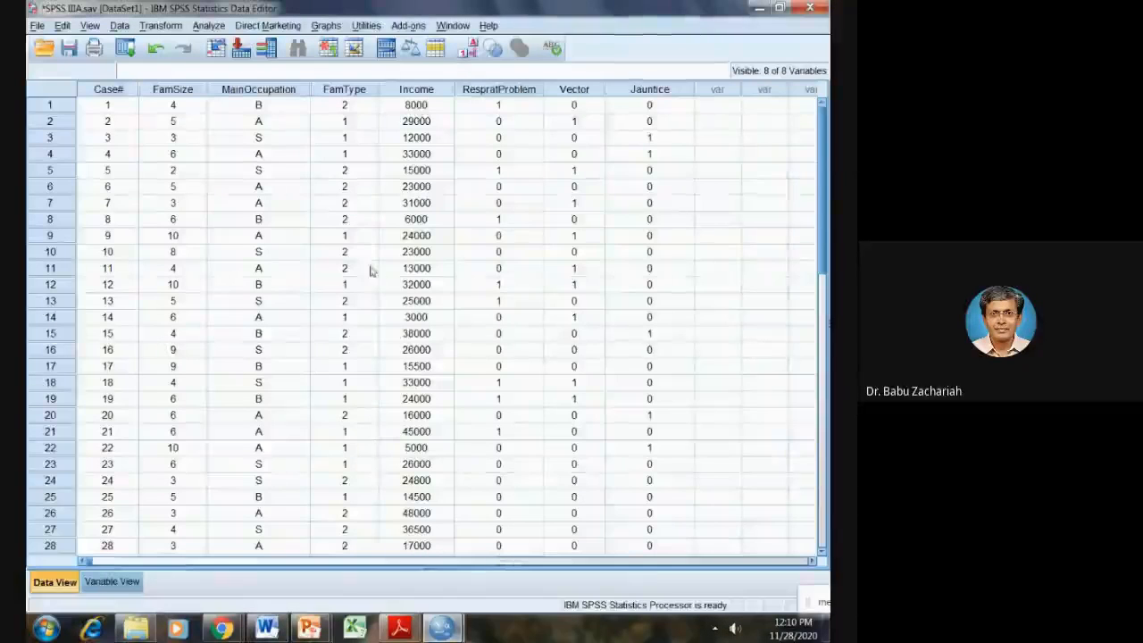
Set up an Explore analysis with Income in the Dependent List, keeping Descriptives with a 95% confidence interval for the mean
{"action": "left_click", "coordinate": [206, 26]}
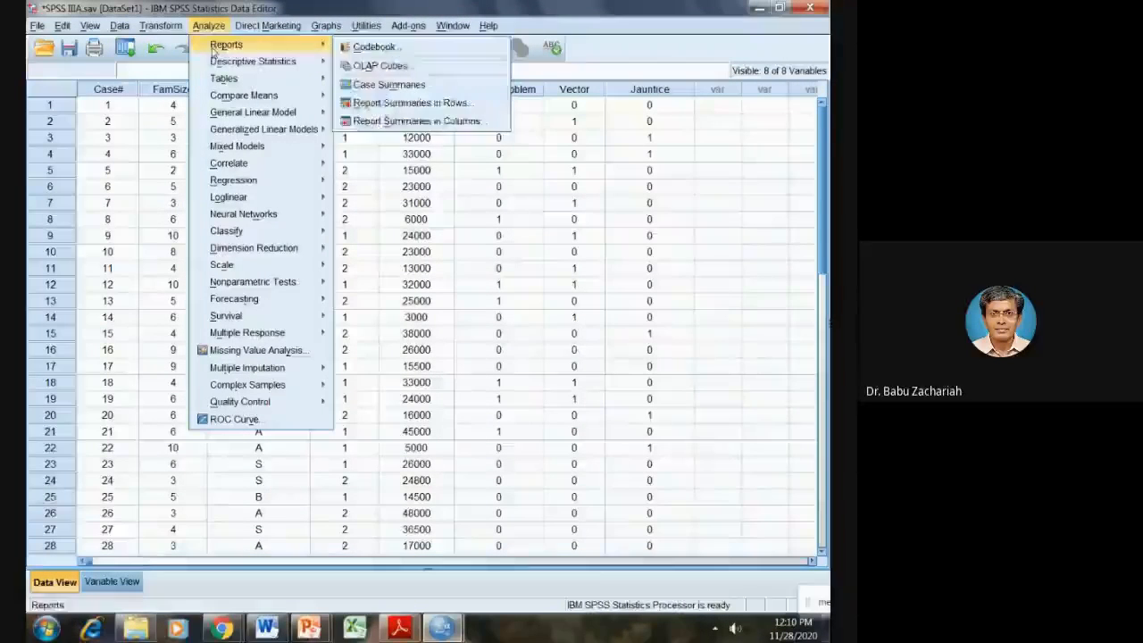
{"action": "mouse_move", "coordinate": [295, 60]}
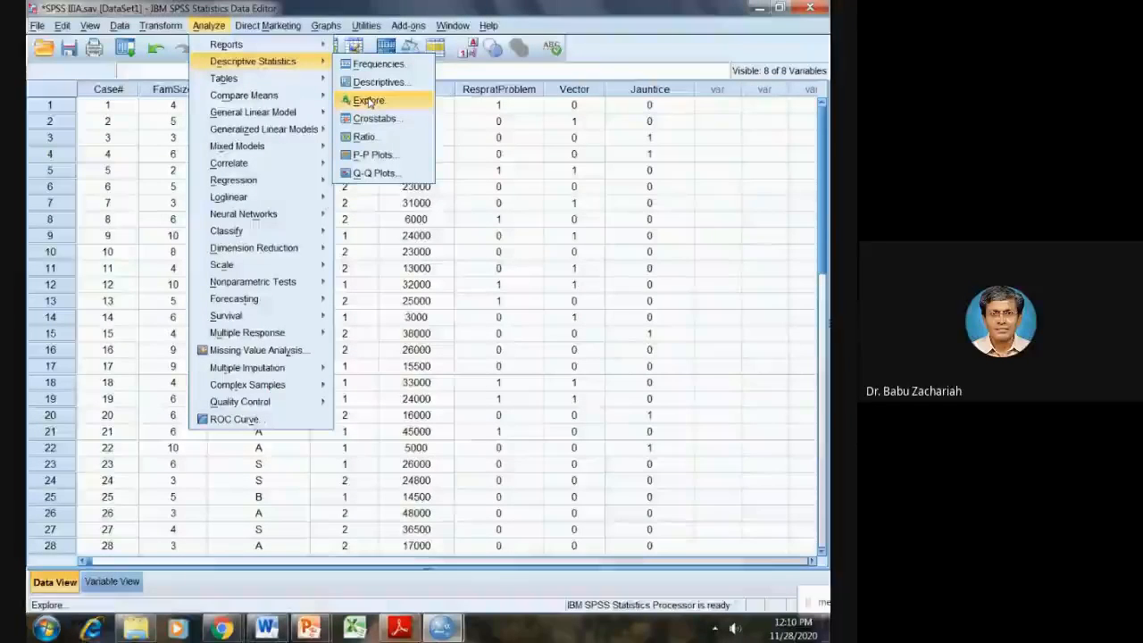
{"action": "left_click", "coordinate": [368, 101]}
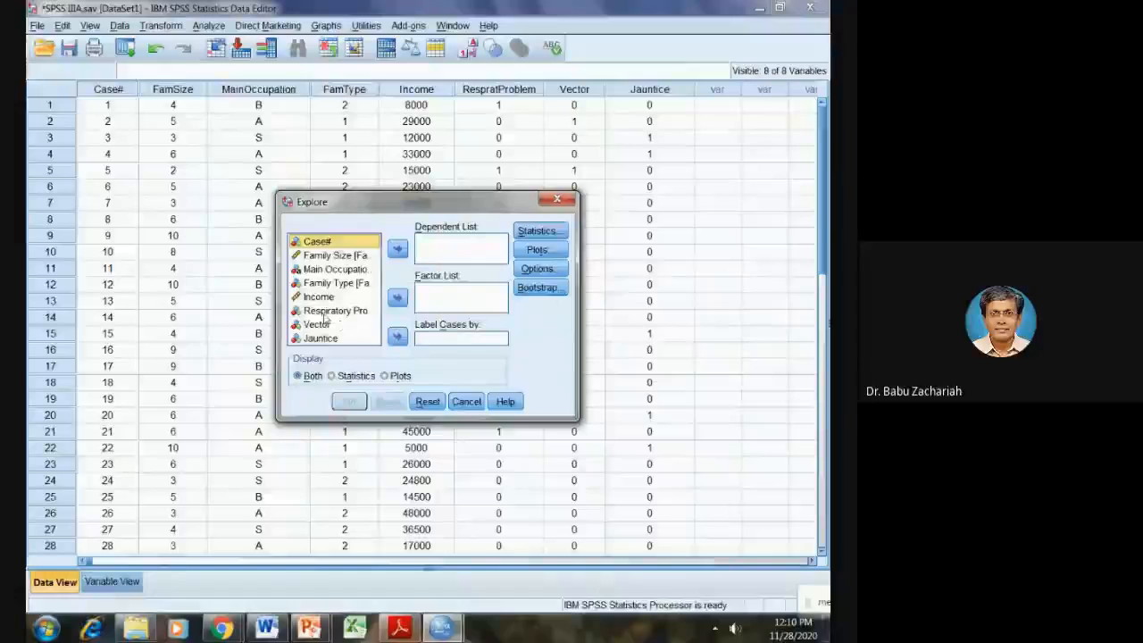
{"action": "left_click", "coordinate": [323, 299]}
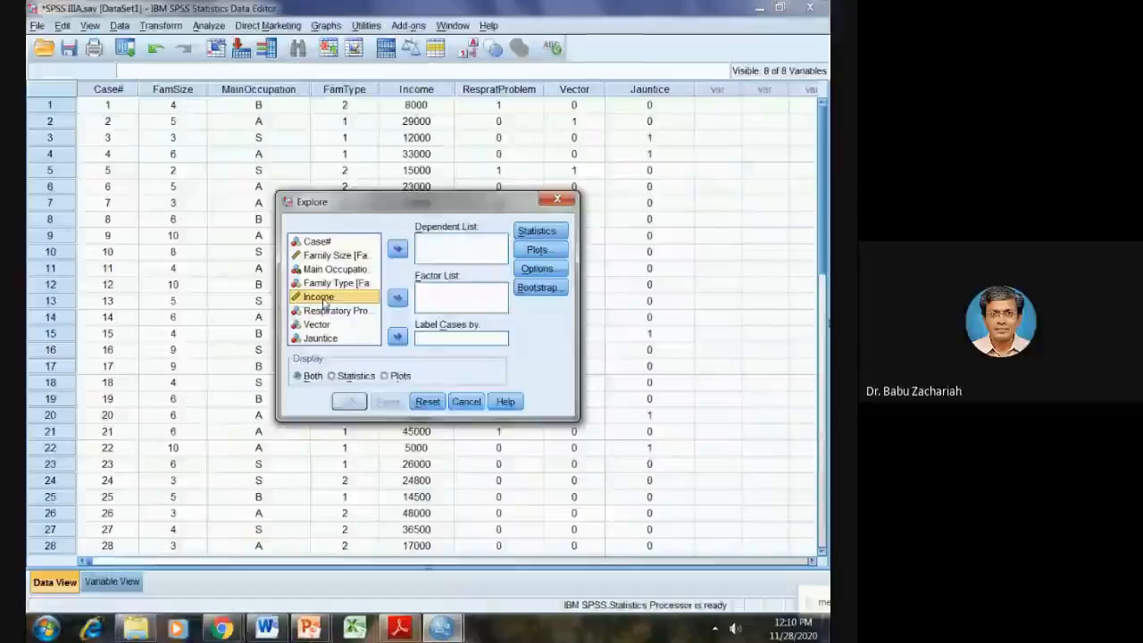
{"action": "left_click", "coordinate": [398, 249]}
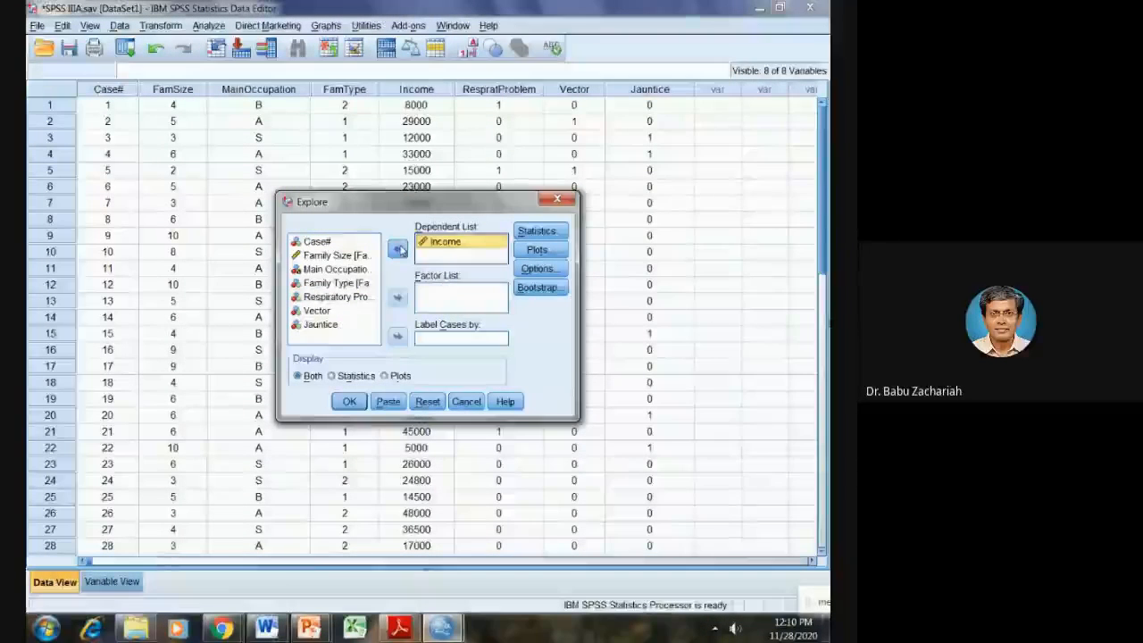
{"action": "left_click", "coordinate": [537, 230]}
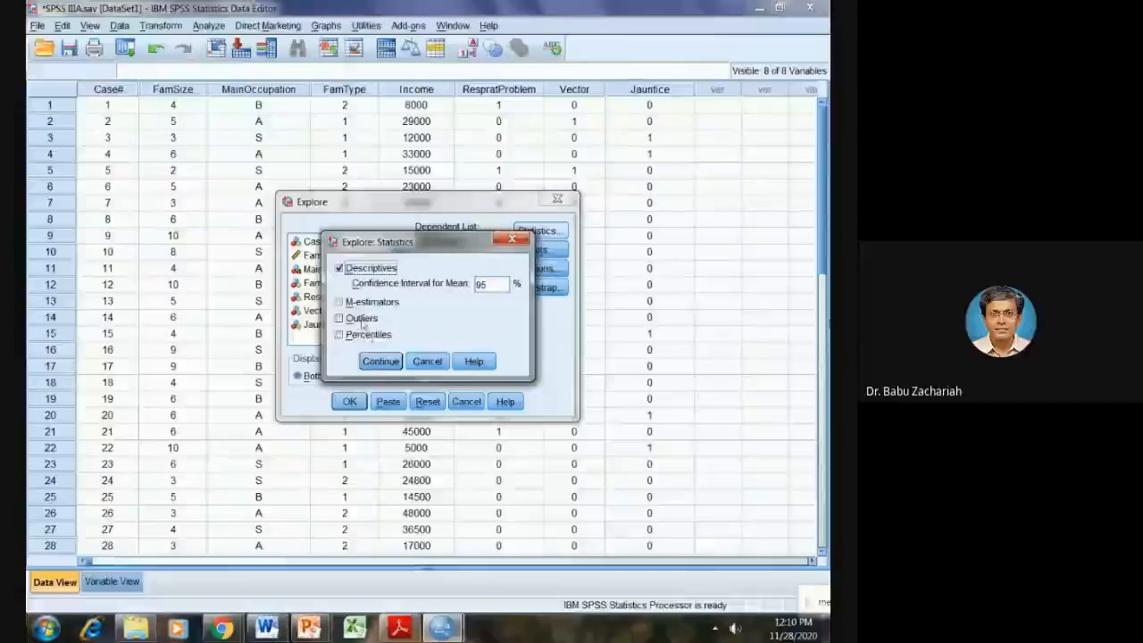
{"action": "left_click", "coordinate": [379, 361]}
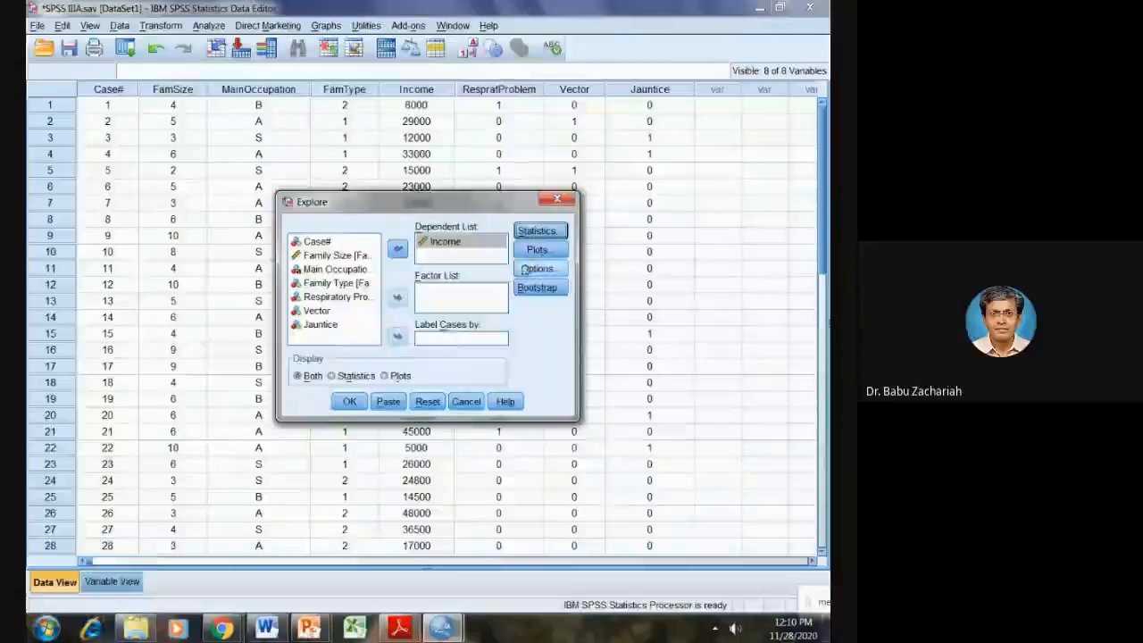
Add a histogram and normality plots with tests to the Explore plots and run the analysis
{"action": "left_click", "coordinate": [535, 251]}
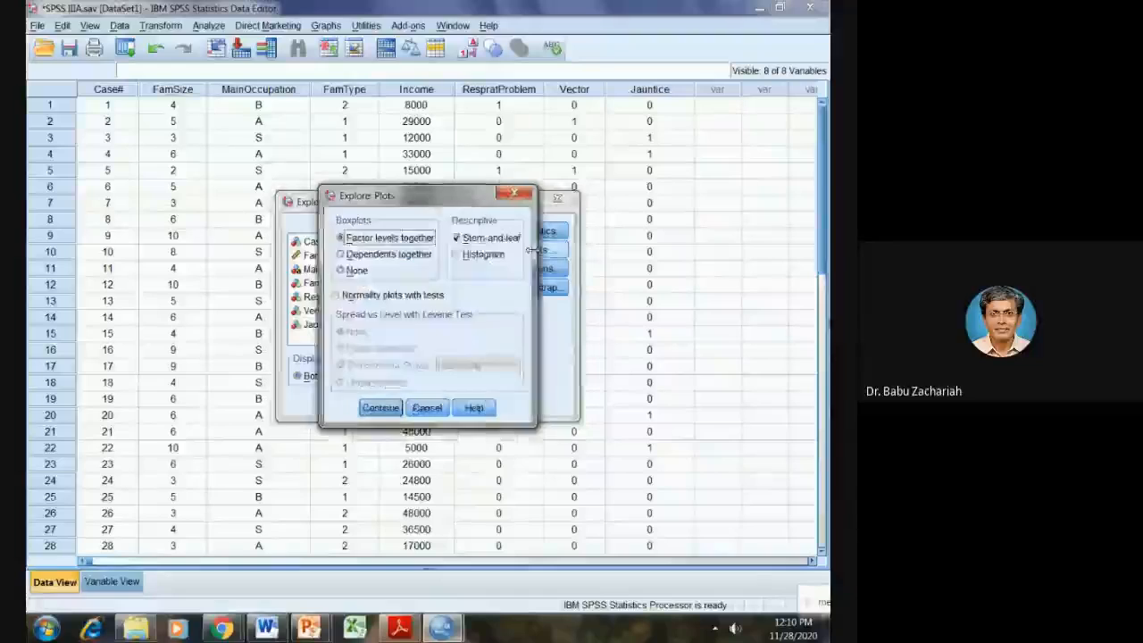
{"action": "left_click", "coordinate": [455, 254]}
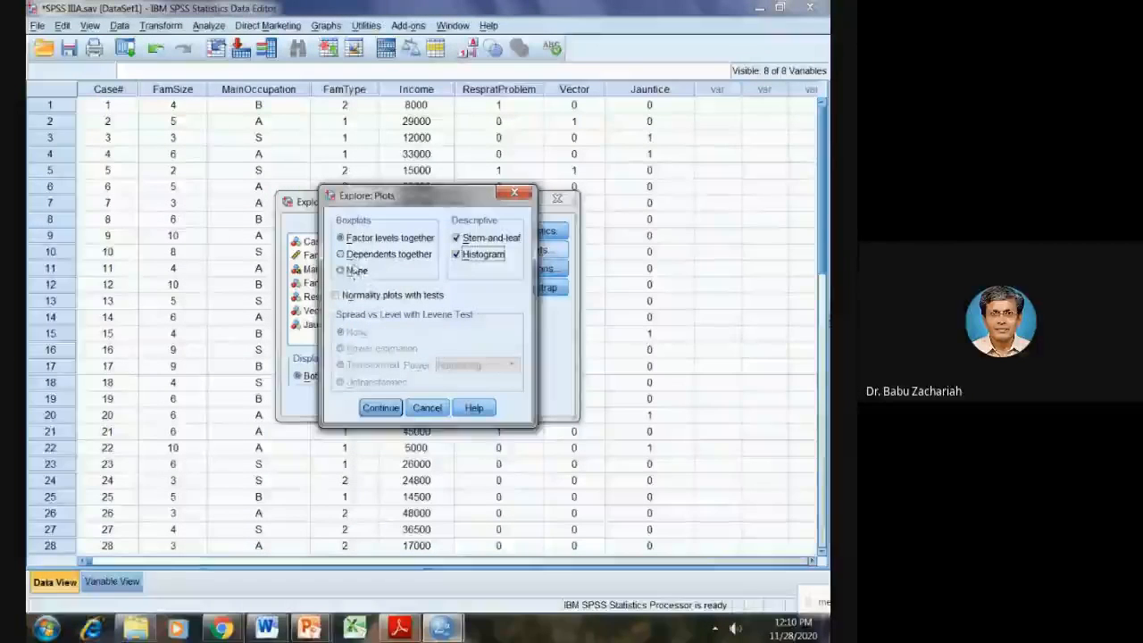
{"action": "left_click", "coordinate": [338, 298]}
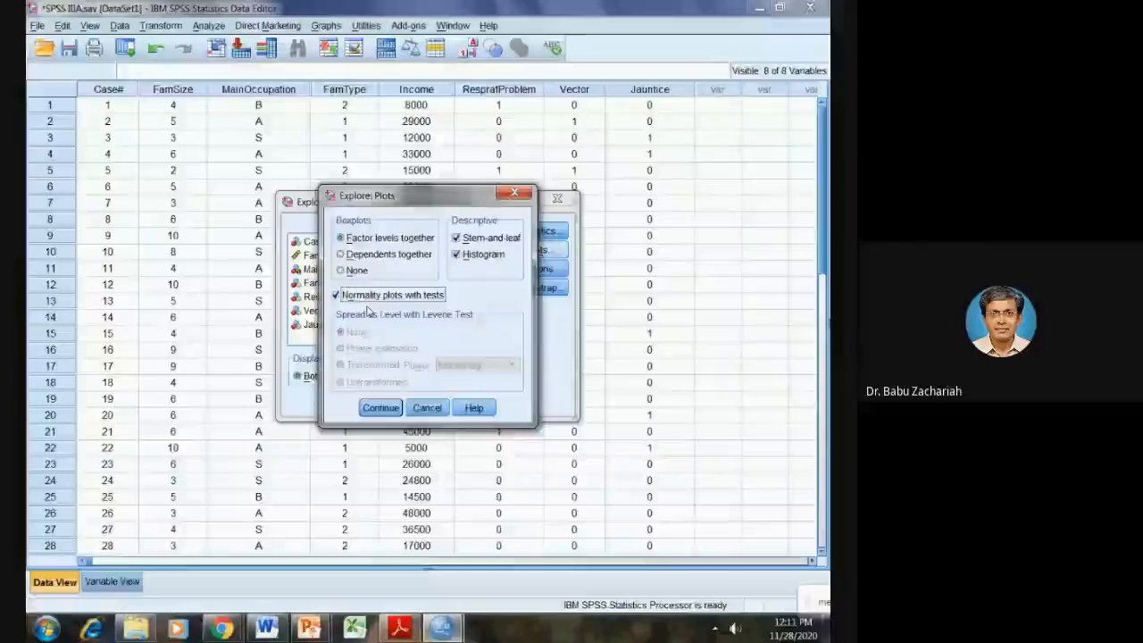
{"action": "left_click", "coordinate": [367, 412]}
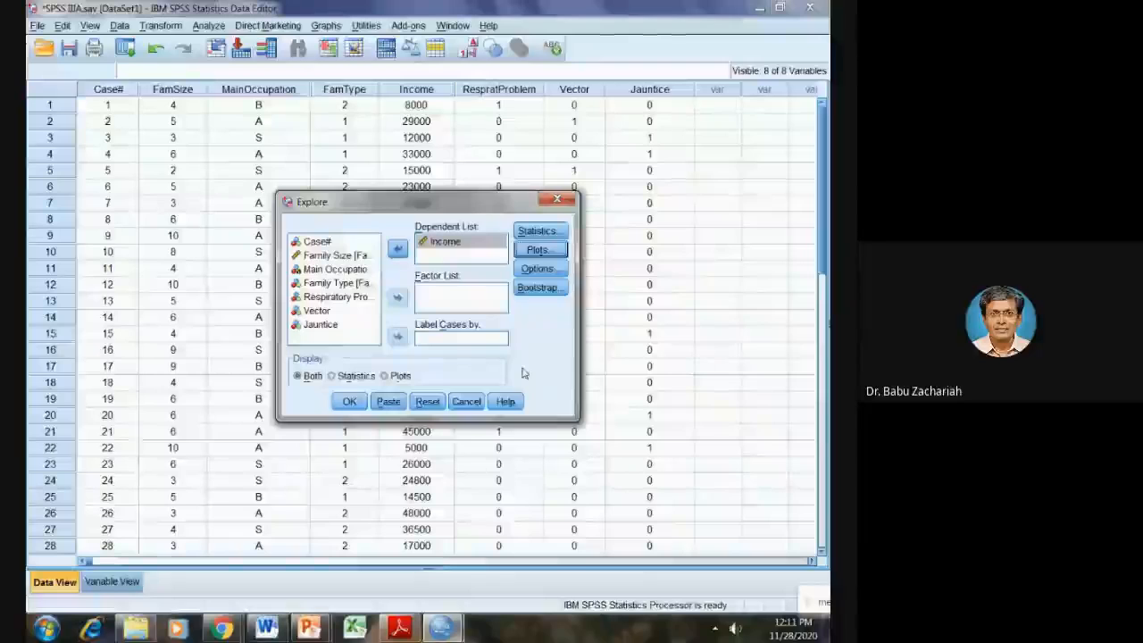
{"action": "left_click", "coordinate": [350, 402]}
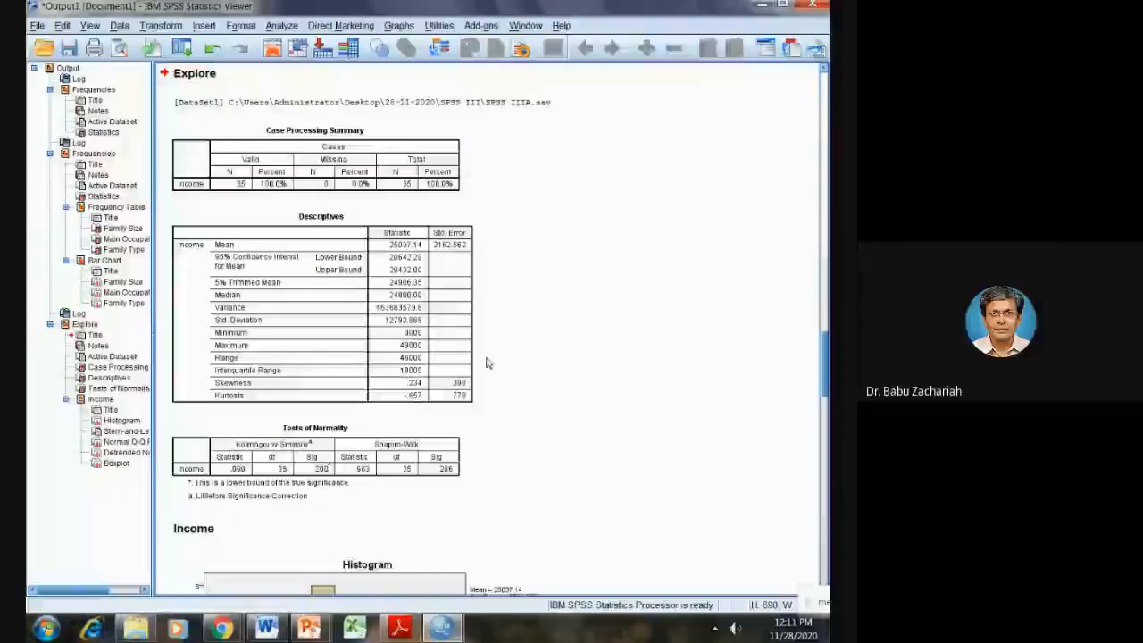
Review the case summary, descriptives, Tests of Normality and histogram of Income in the Explore output
{"action": "left_click", "coordinate": [328, 176]}
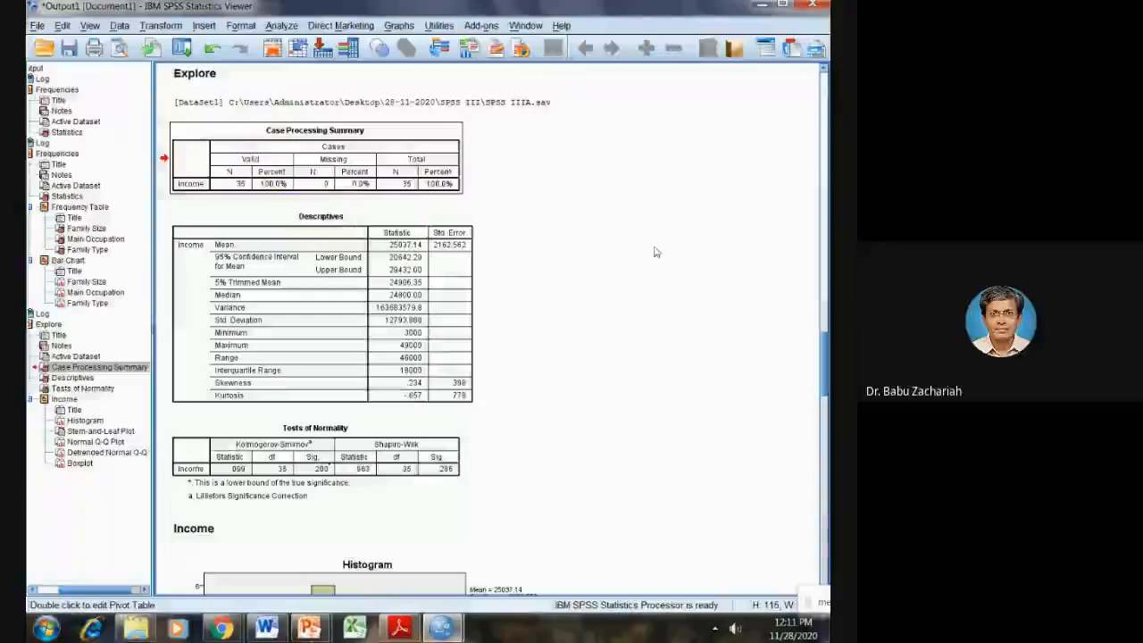
{"action": "scroll", "coordinate": [515, 288], "scroll_direction": "down", "scroll_amount": 3}
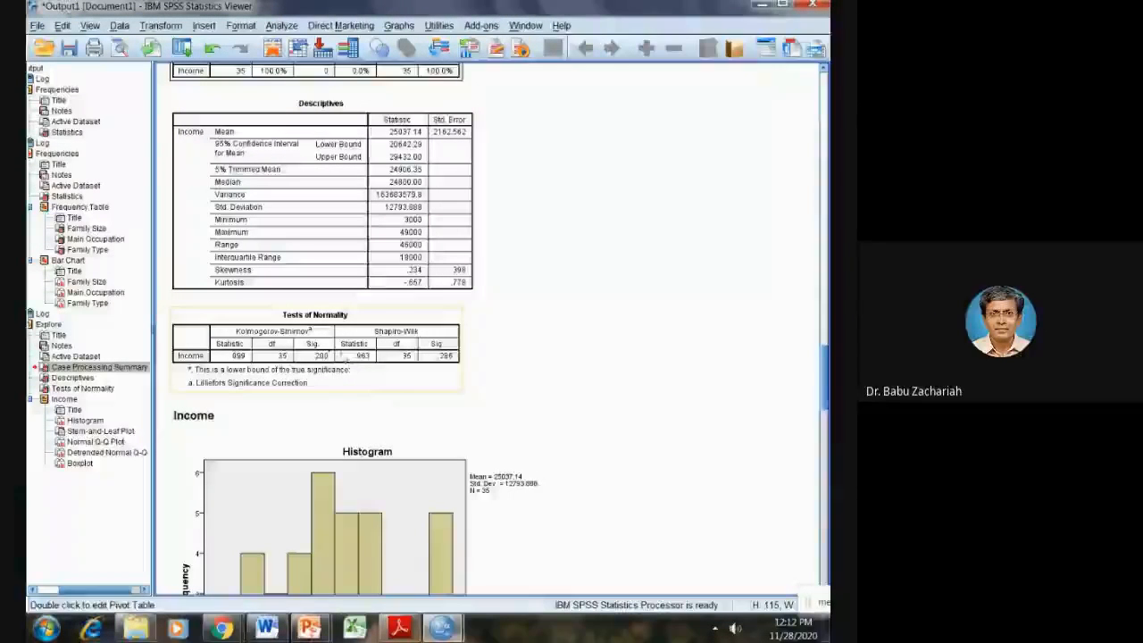
{"action": "left_click", "coordinate": [344, 359]}
{"action": "scroll", "coordinate": [342, 357], "scroll_direction": "down", "scroll_amount": 3}
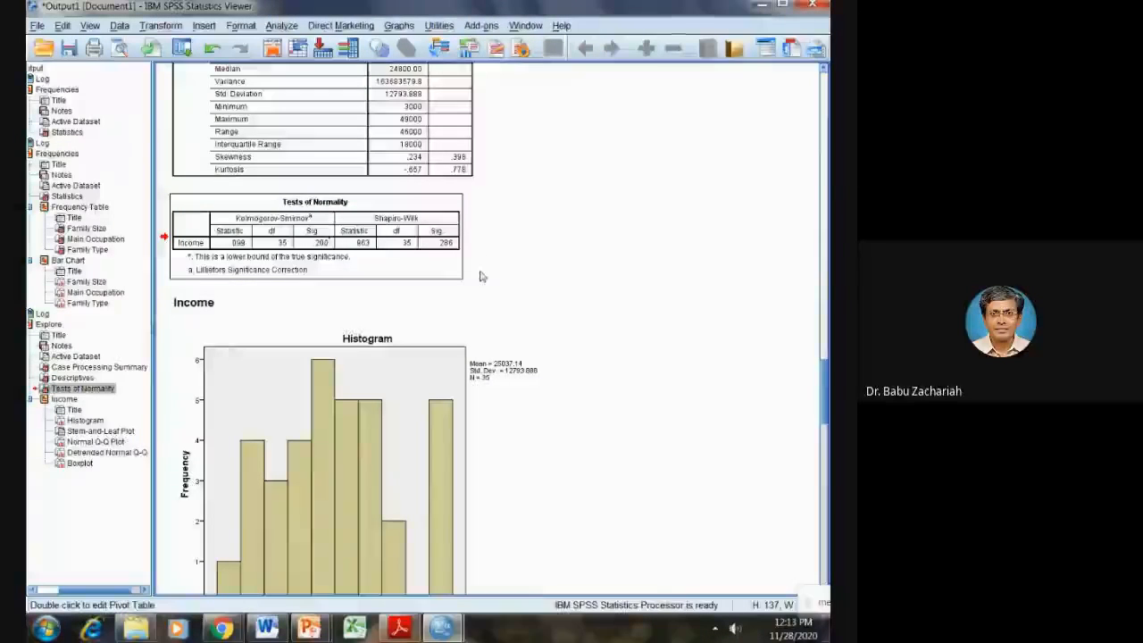
{"action": "scroll", "coordinate": [479, 277], "scroll_direction": "down", "scroll_amount": 3}
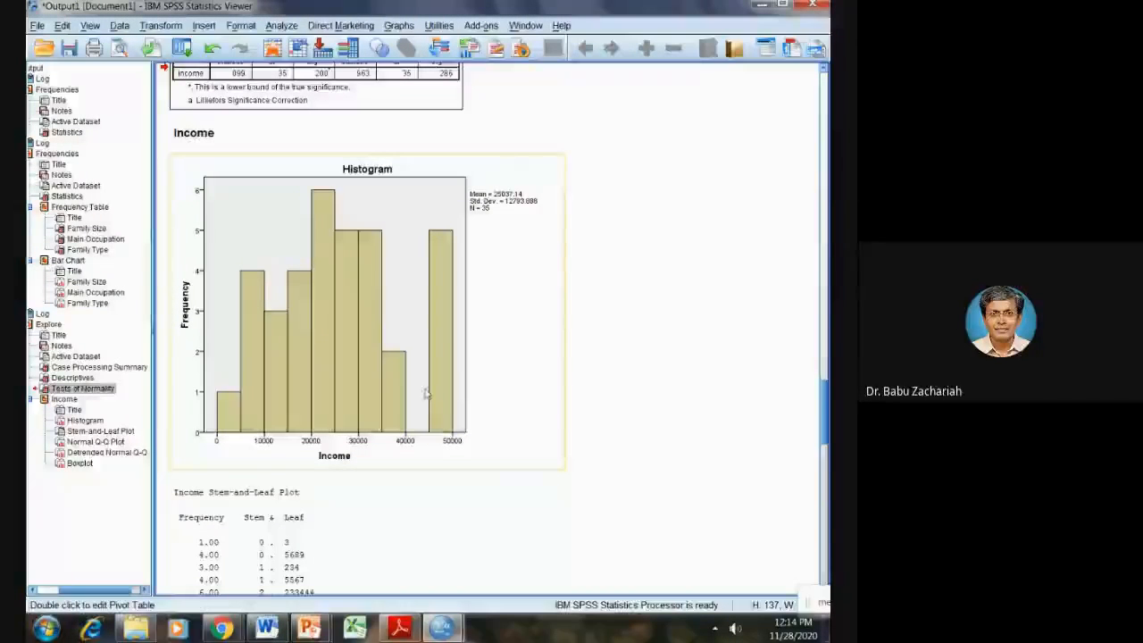
Examine the stem-and-leaf plot, normal and detrended Q-Q plots, and boxplot of Income in the Explore output
{"action": "scroll", "coordinate": [415, 361], "scroll_direction": "down", "scroll_amount": 5}
{"action": "left_click", "coordinate": [258, 382]}
{"action": "scroll", "coordinate": [258, 382], "scroll_direction": "down", "scroll_amount": 5}
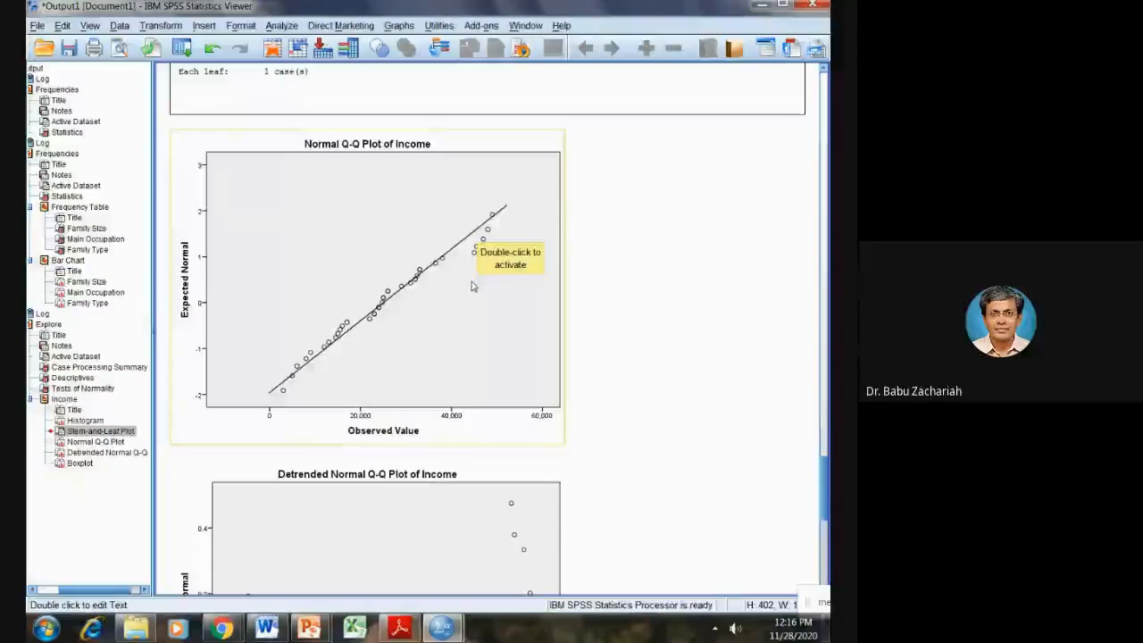
{"action": "scroll", "coordinate": [439, 276], "scroll_direction": "down", "scroll_amount": 2}
{"action": "scroll", "coordinate": [438, 276], "scroll_direction": "down", "scroll_amount": 5}
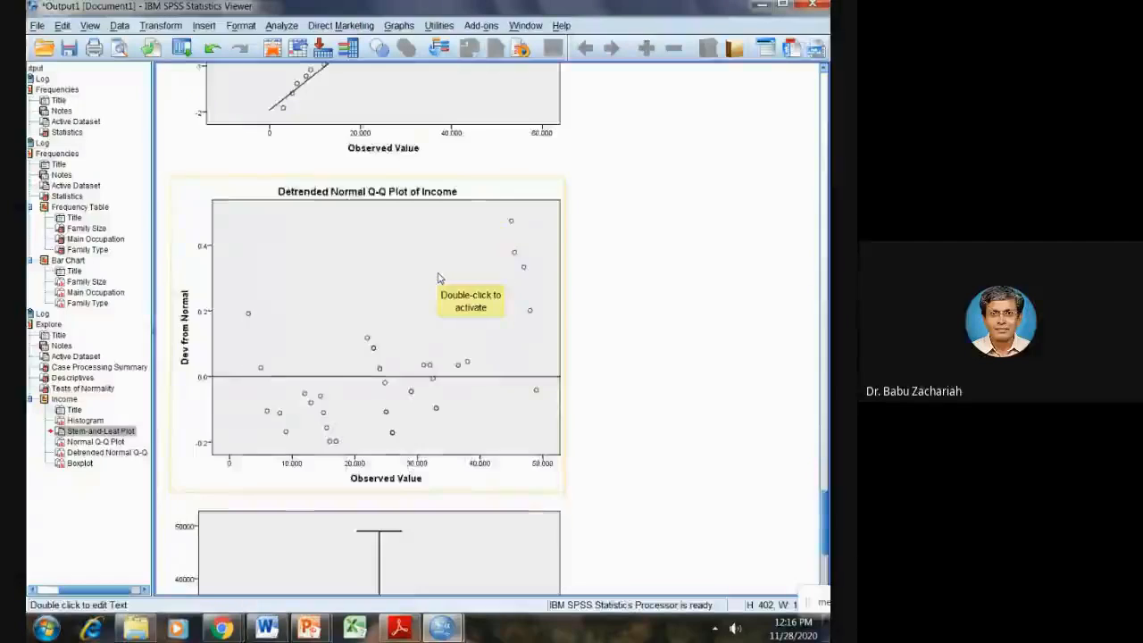
{"action": "scroll", "coordinate": [438, 276], "scroll_direction": "up", "scroll_amount": 6}
{"action": "scroll", "coordinate": [428, 241], "scroll_direction": "down", "scroll_amount": 1}
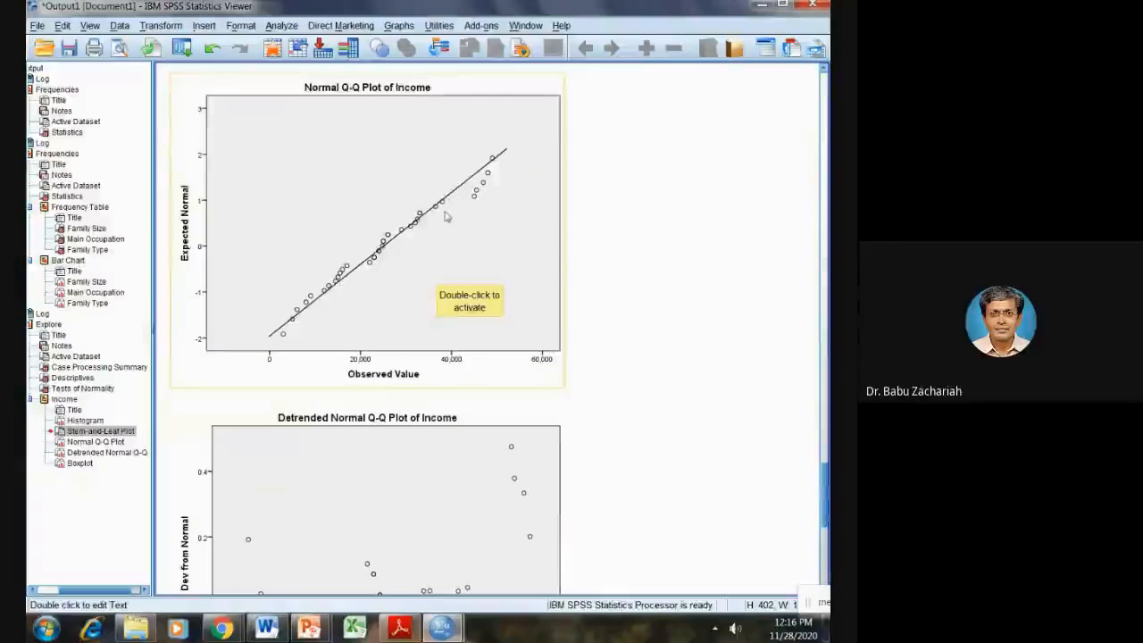
{"action": "scroll", "coordinate": [437, 244], "scroll_direction": "down", "scroll_amount": 8}
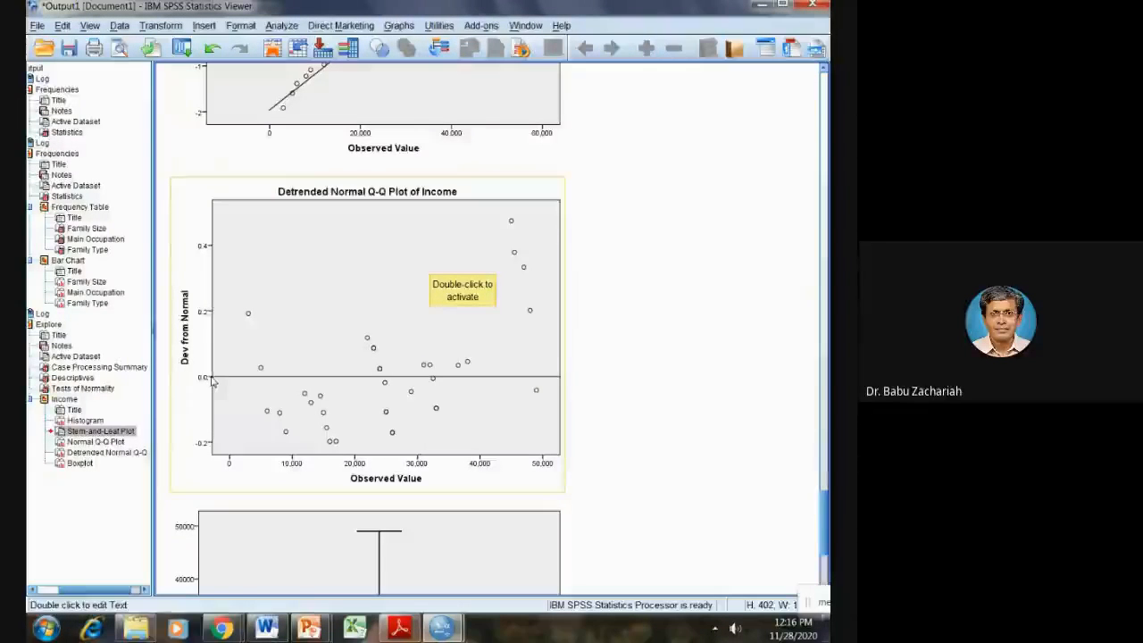
{"action": "scroll", "coordinate": [285, 227], "scroll_direction": "up", "scroll_amount": 6}
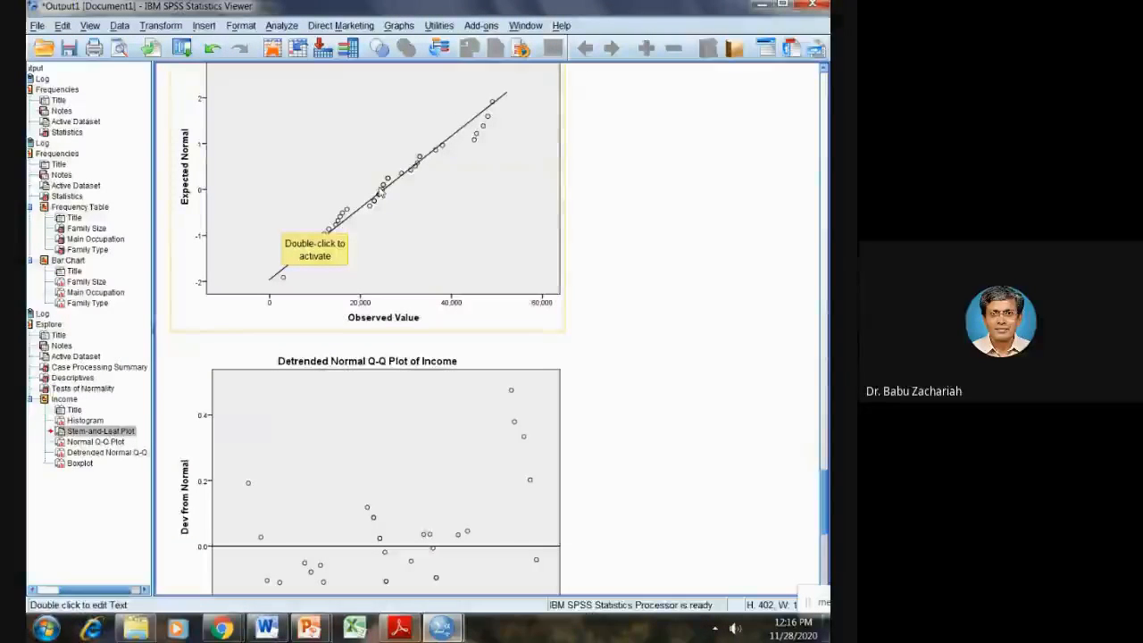
{"action": "scroll", "coordinate": [340, 438], "scroll_direction": "down", "scroll_amount": 3}
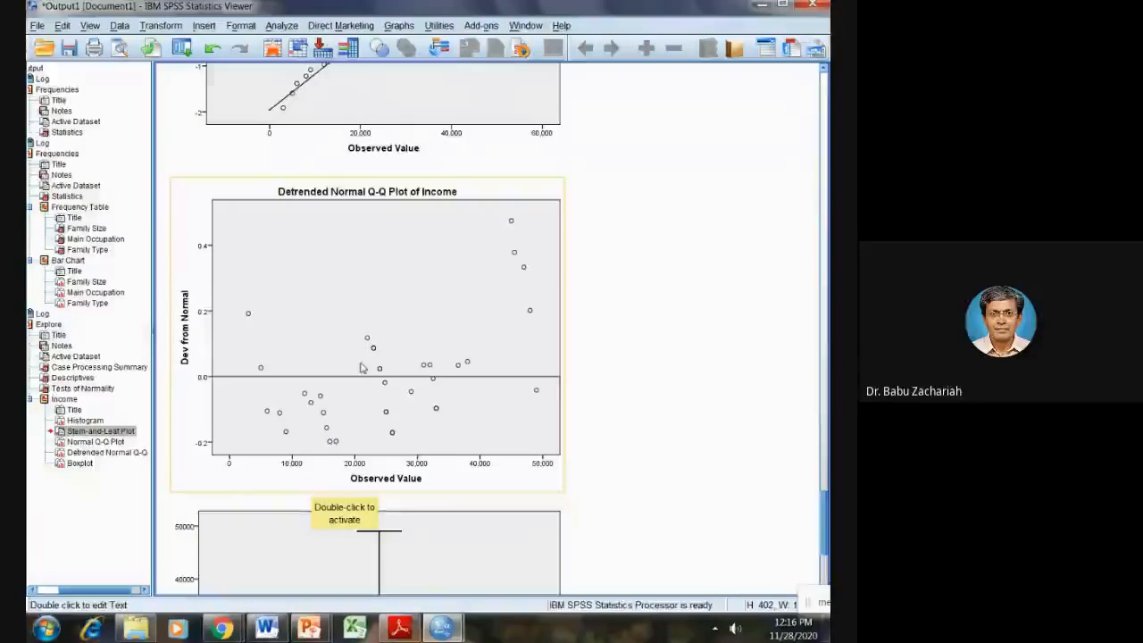
{"action": "scroll", "coordinate": [360, 373], "scroll_direction": "down", "scroll_amount": 3}
{"action": "scroll", "coordinate": [361, 368], "scroll_direction": "down", "scroll_amount": 2}
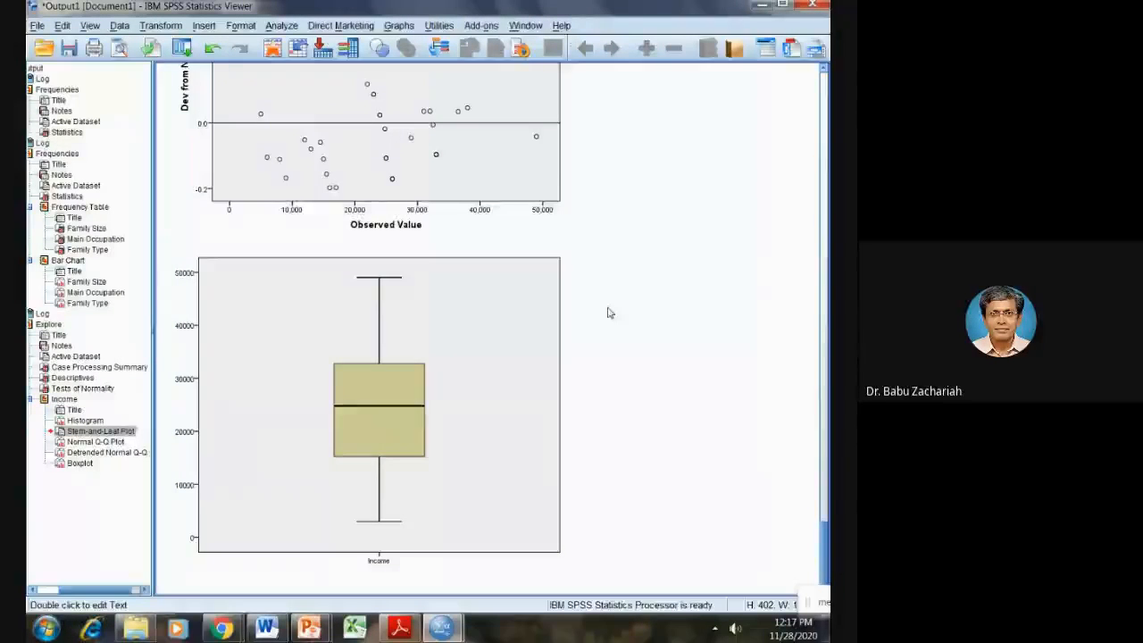
Look back over Income's descriptives and normality tests, and check the task list in SPSS IIIA.pdf in Adobe Reader before returning to SPSS
{"action": "scroll", "coordinate": [610, 313], "scroll_direction": "up", "scroll_amount": 5}
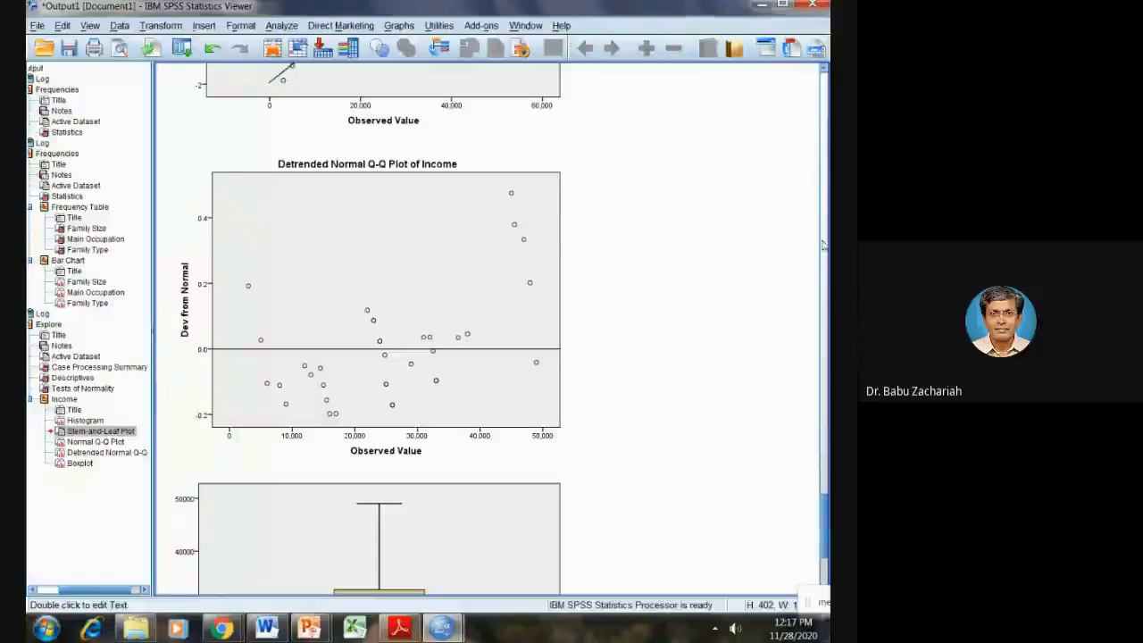
{"action": "scroll", "coordinate": [712, 337], "scroll_direction": "up", "scroll_amount": 15}
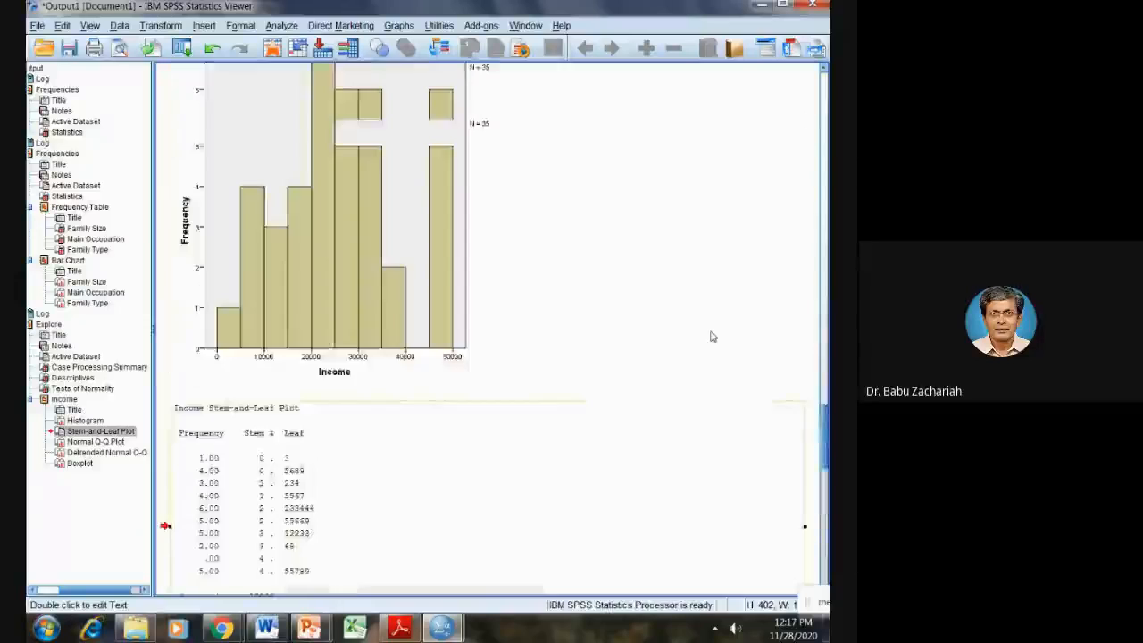
{"action": "scroll", "coordinate": [713, 337], "scroll_direction": "up", "scroll_amount": 10}
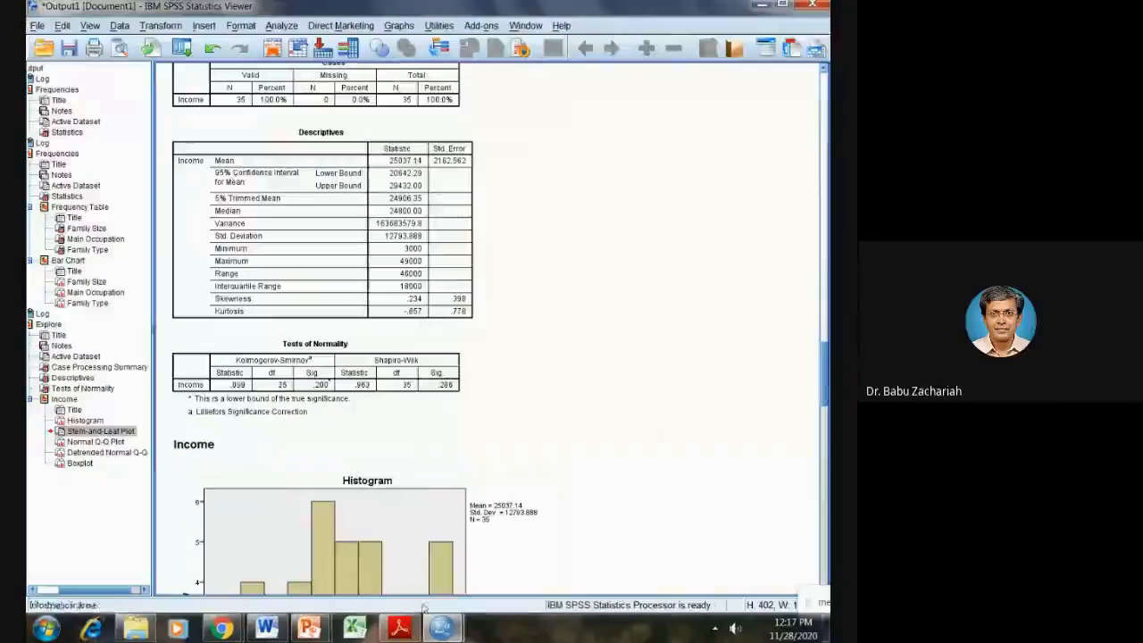
{"action": "left_click", "coordinate": [399, 628]}
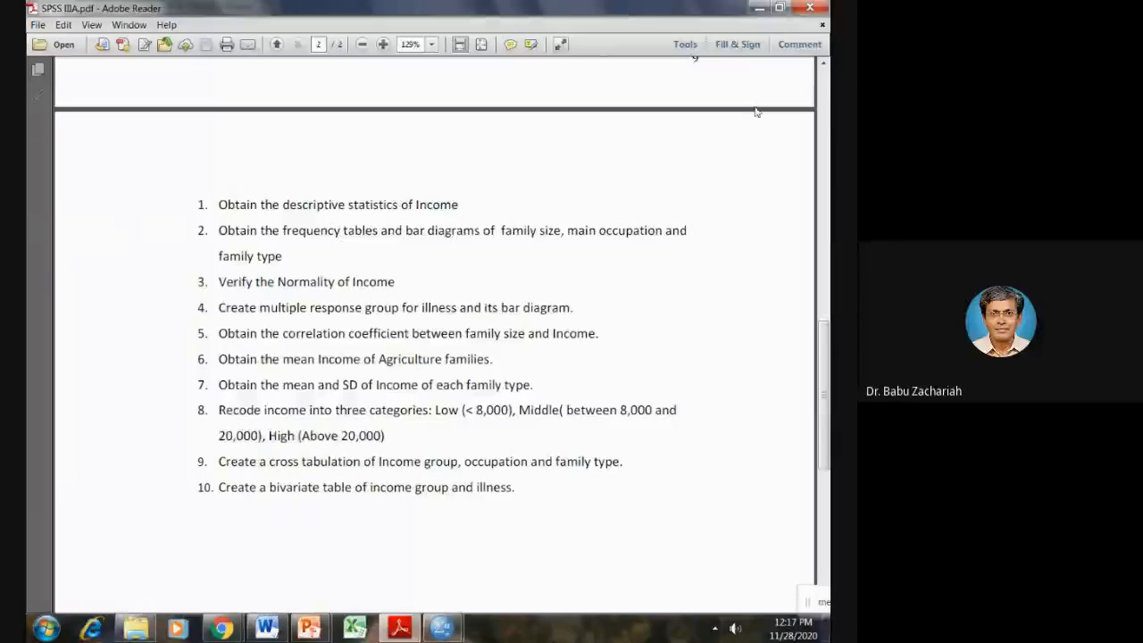
{"action": "key", "text": "alt+Tab"}
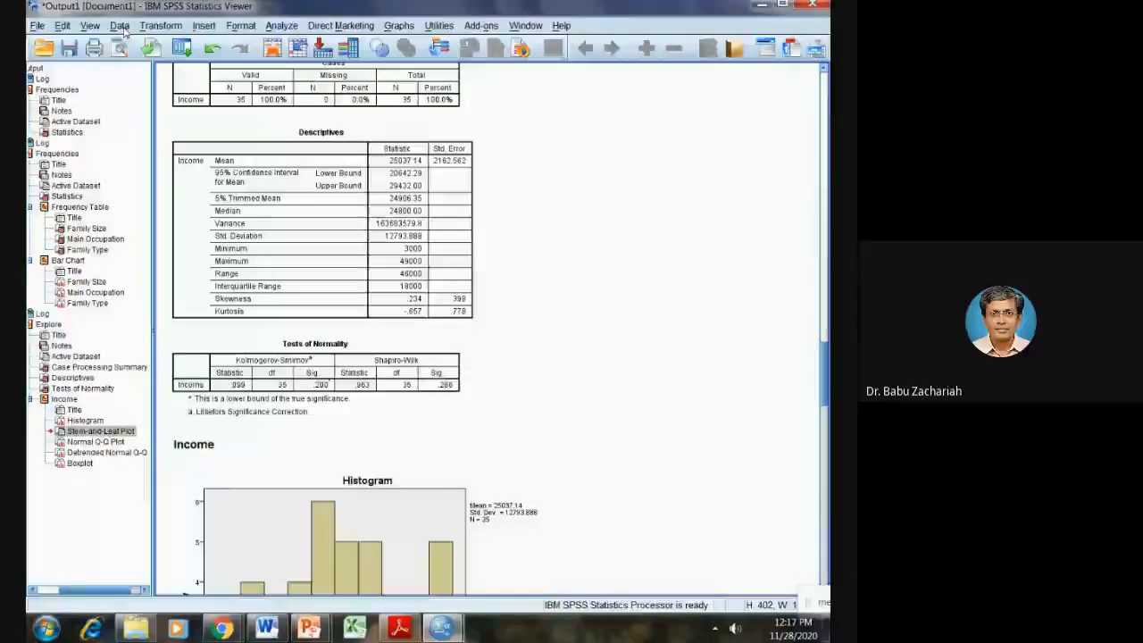
Start defining a multiple response set containing the Respiratory Problem, Vector and Jauntice variables
{"action": "left_click", "coordinate": [158, 26]}
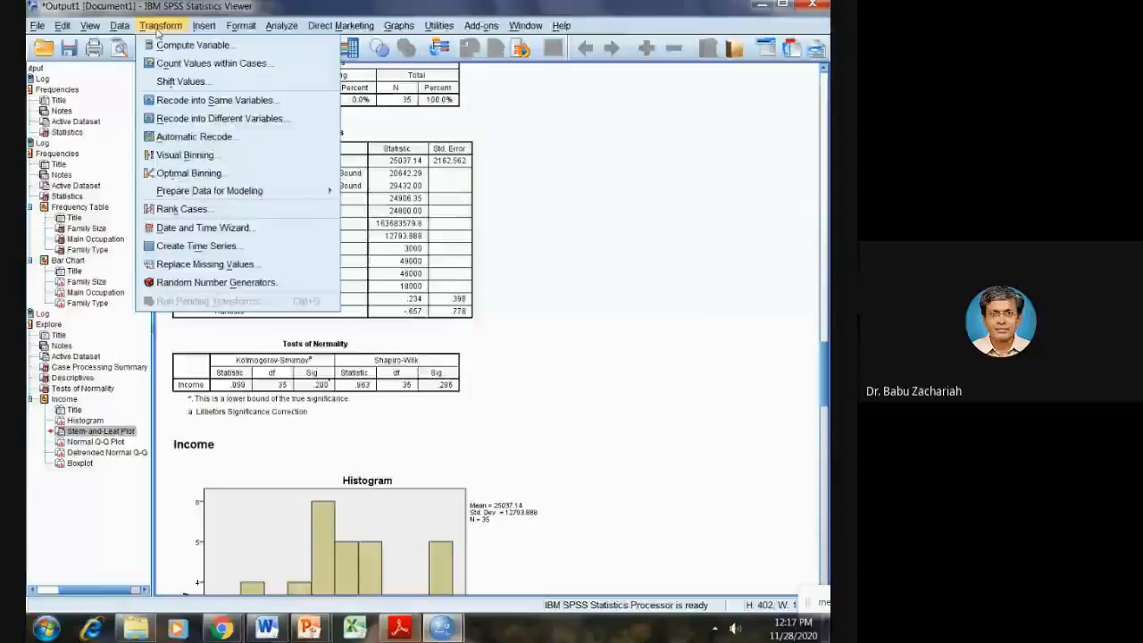
{"action": "mouse_move", "coordinate": [120, 26]}
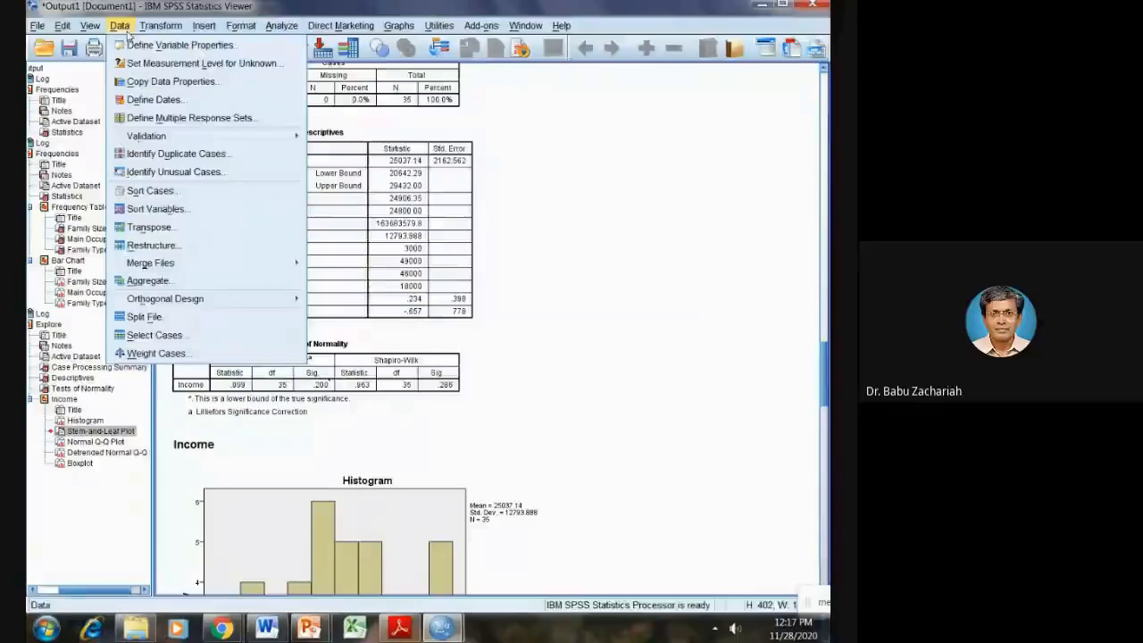
{"action": "left_click", "coordinate": [147, 118]}
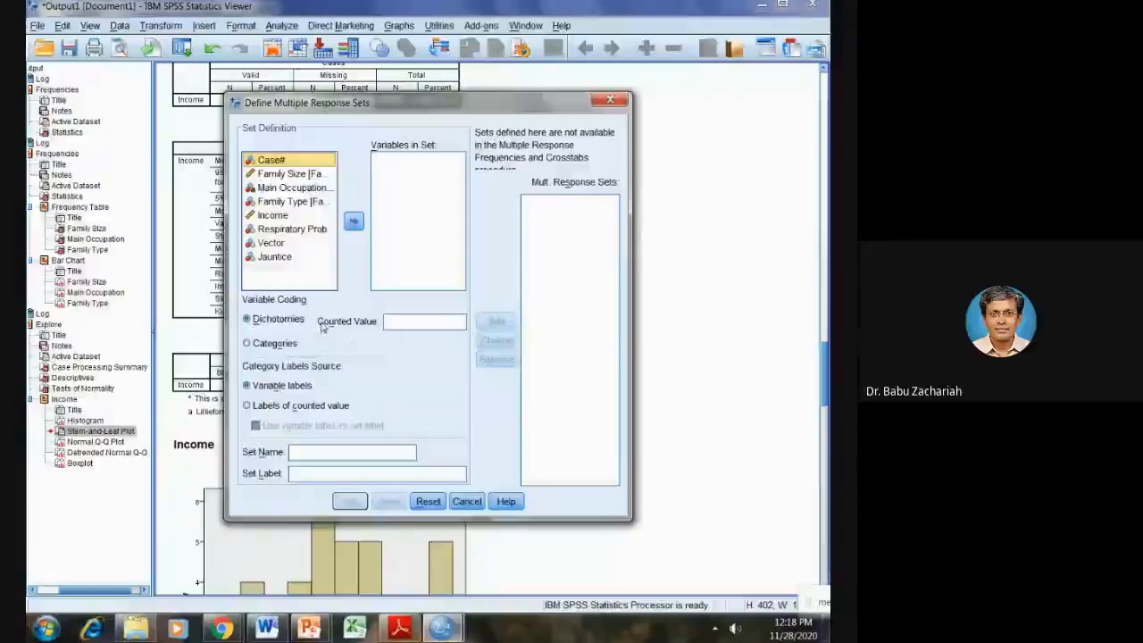
{"action": "left_click", "coordinate": [290, 234]}
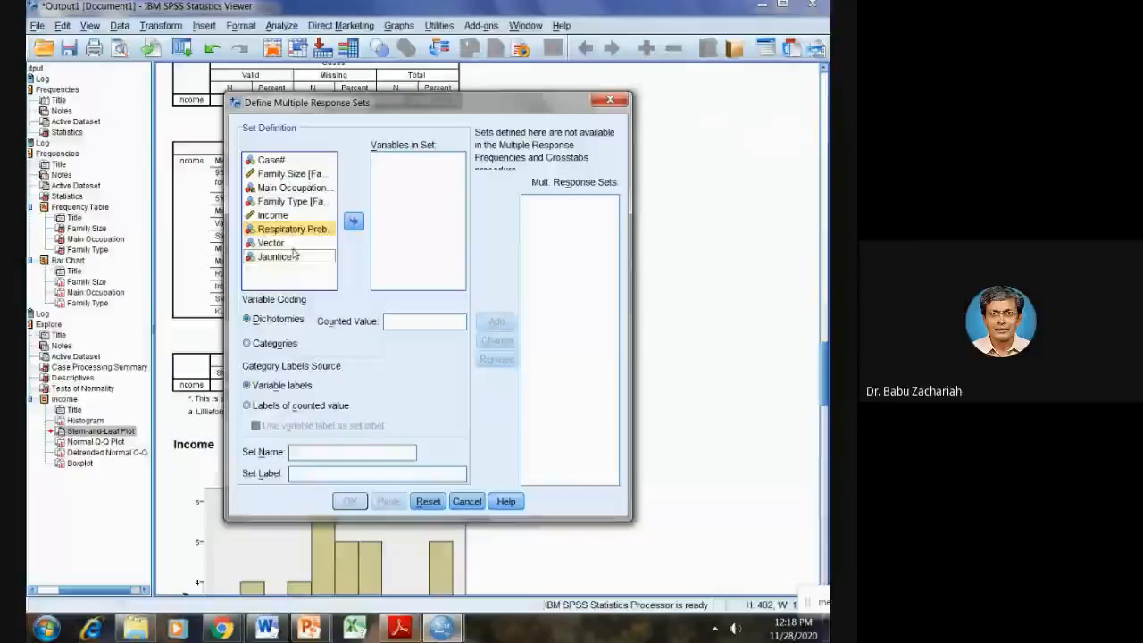
{"action": "left_click", "coordinate": [355, 220]}
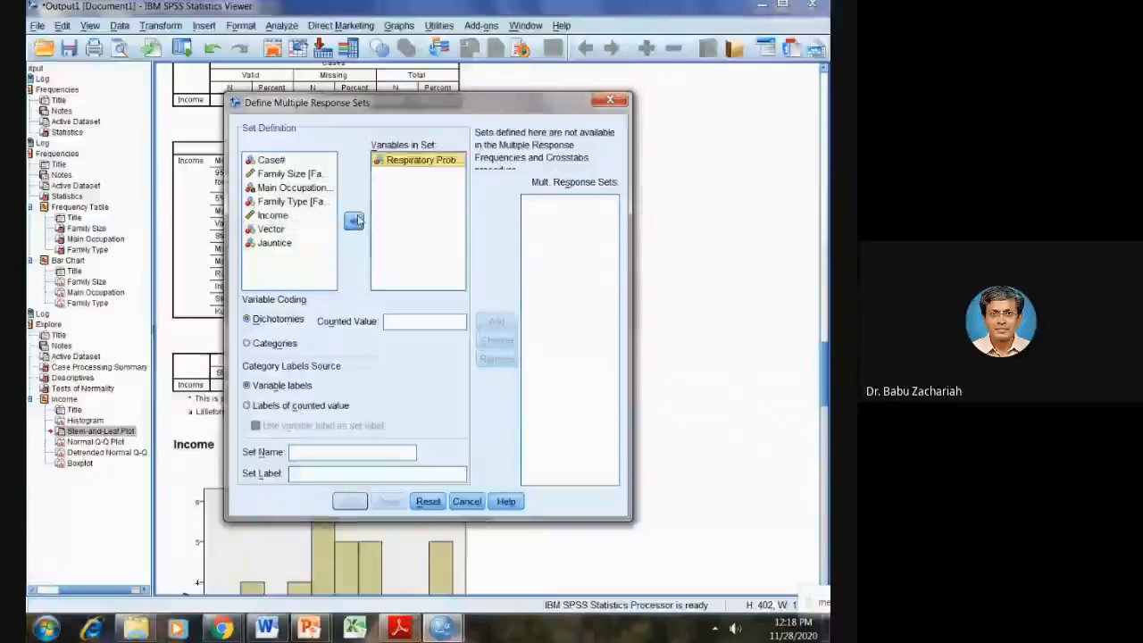
{"action": "left_click", "coordinate": [273, 229]}
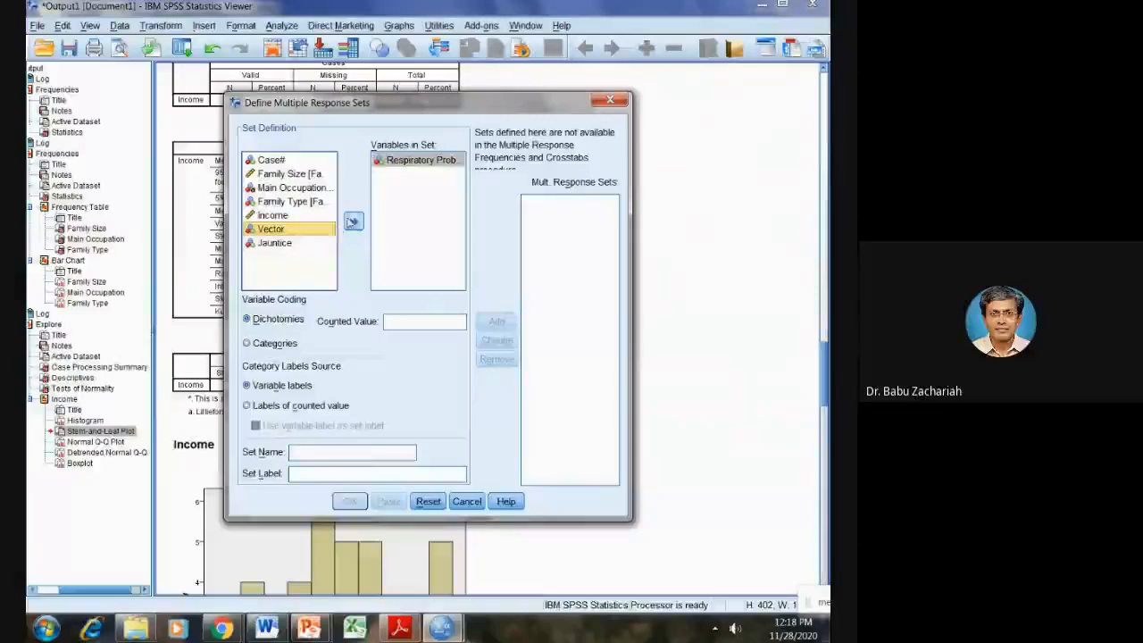
{"action": "left_click", "coordinate": [353, 222]}
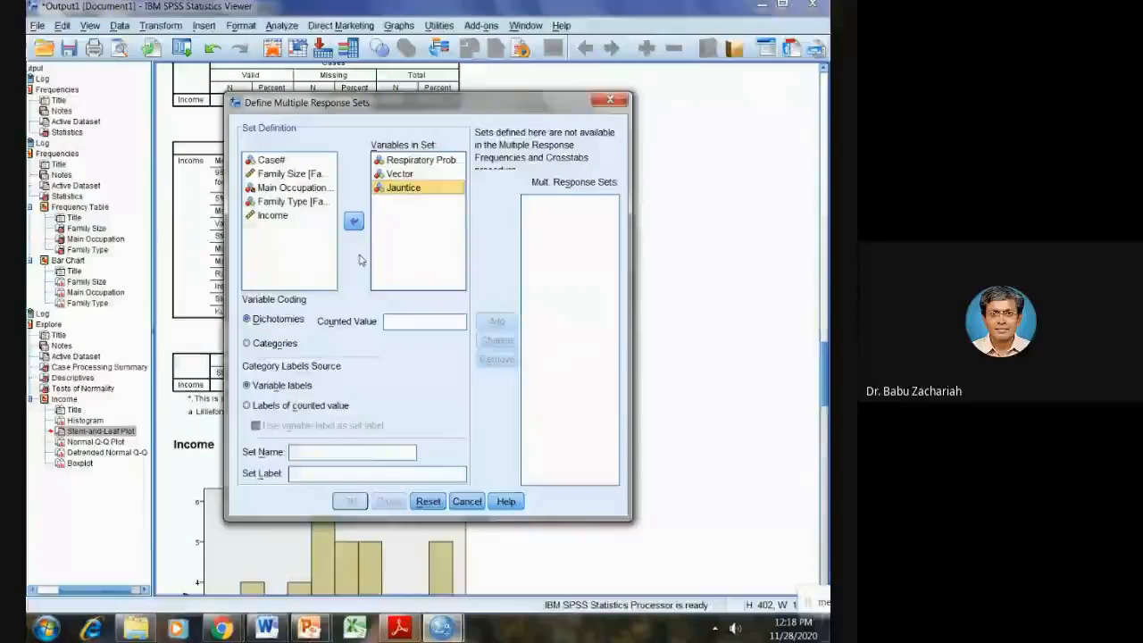
Code the set as dichotomies with counted value 1, name it Illness, add it to the response sets and confirm the definition
{"action": "left_click", "coordinate": [399, 323]}
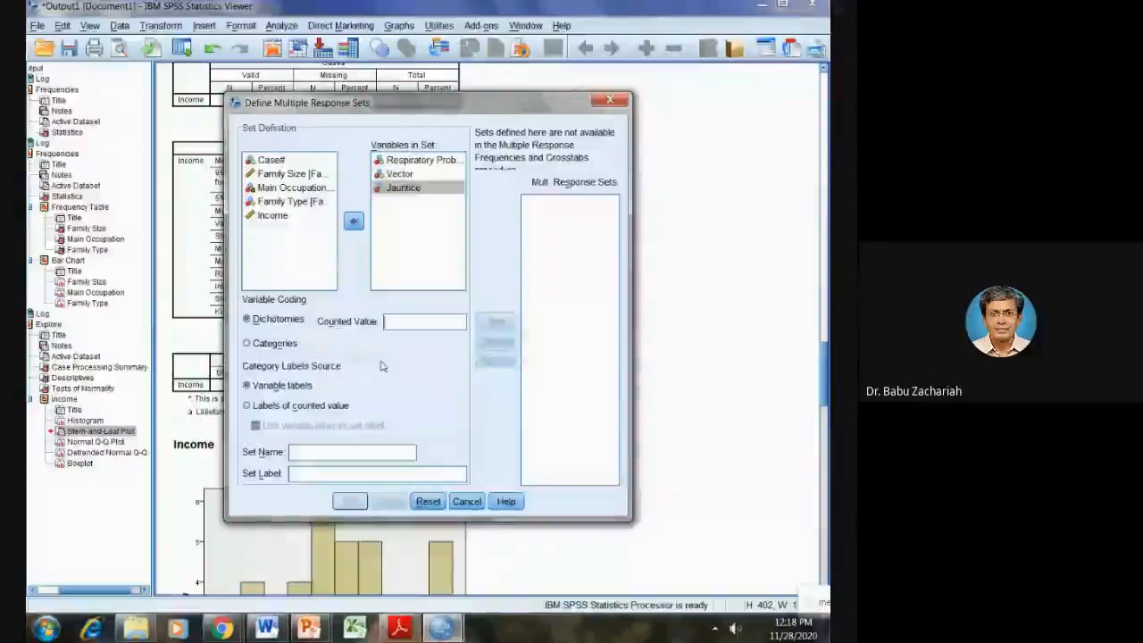
{"action": "type", "text": "1"}
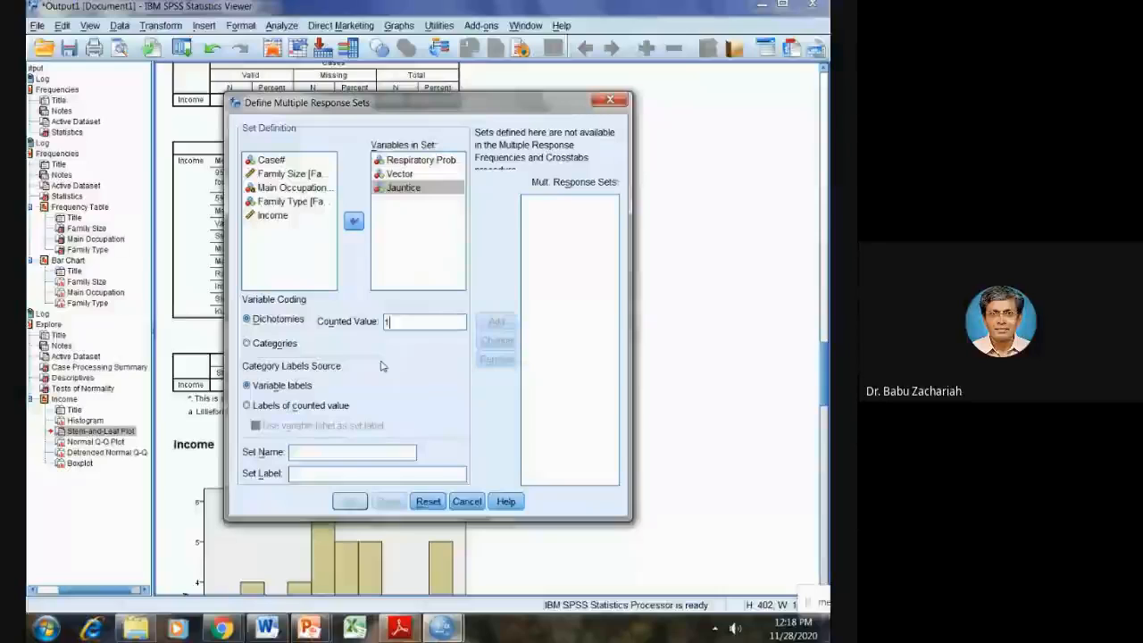
{"action": "left_click", "coordinate": [344, 455]}
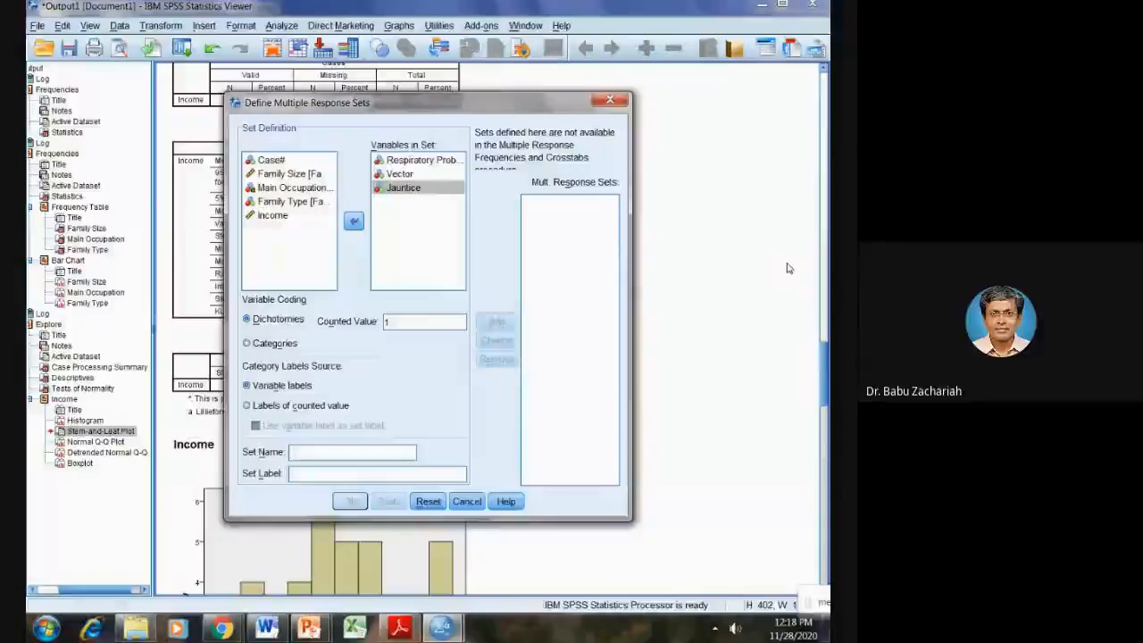
{"action": "type", "text": "illne"}
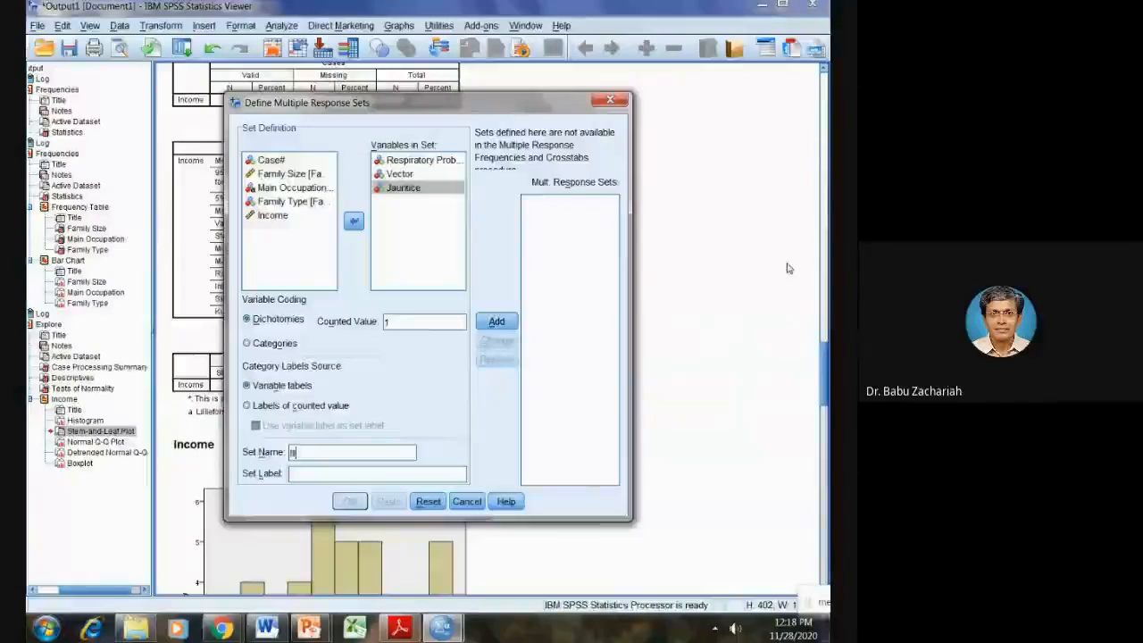
{"action": "type", "text": "ss"}
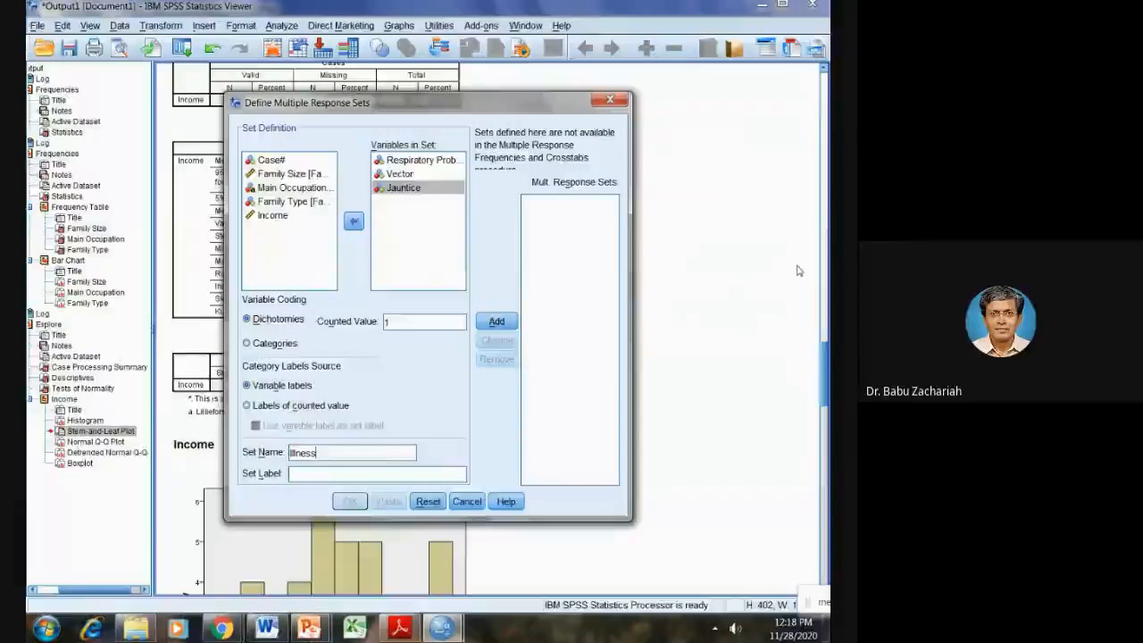
{"action": "left_click", "coordinate": [497, 324]}
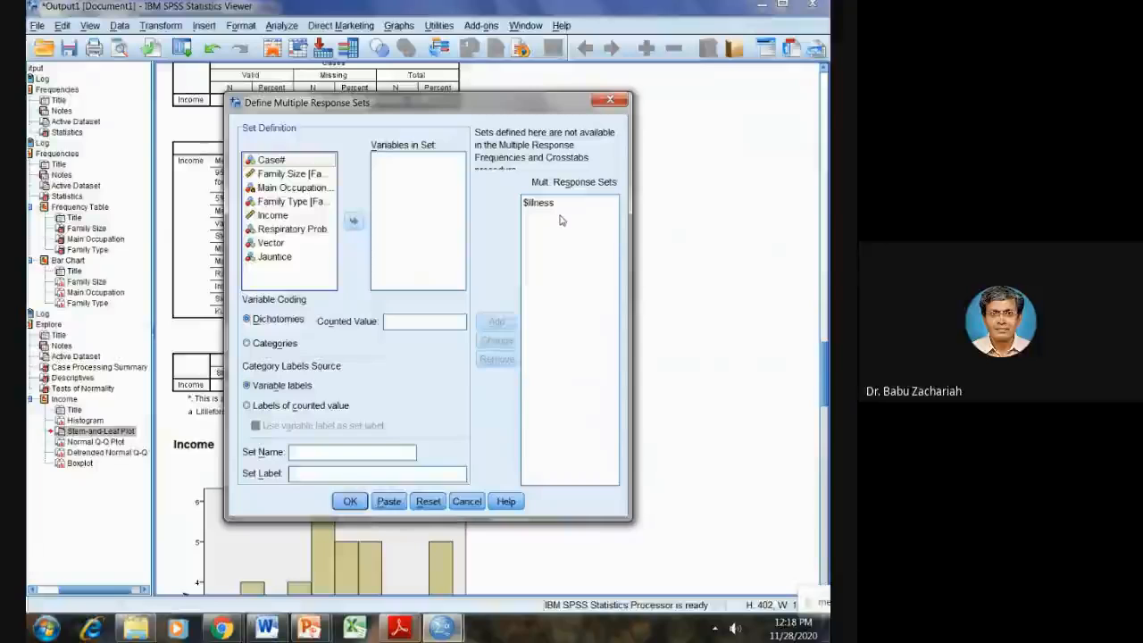
{"action": "left_click", "coordinate": [350, 501]}
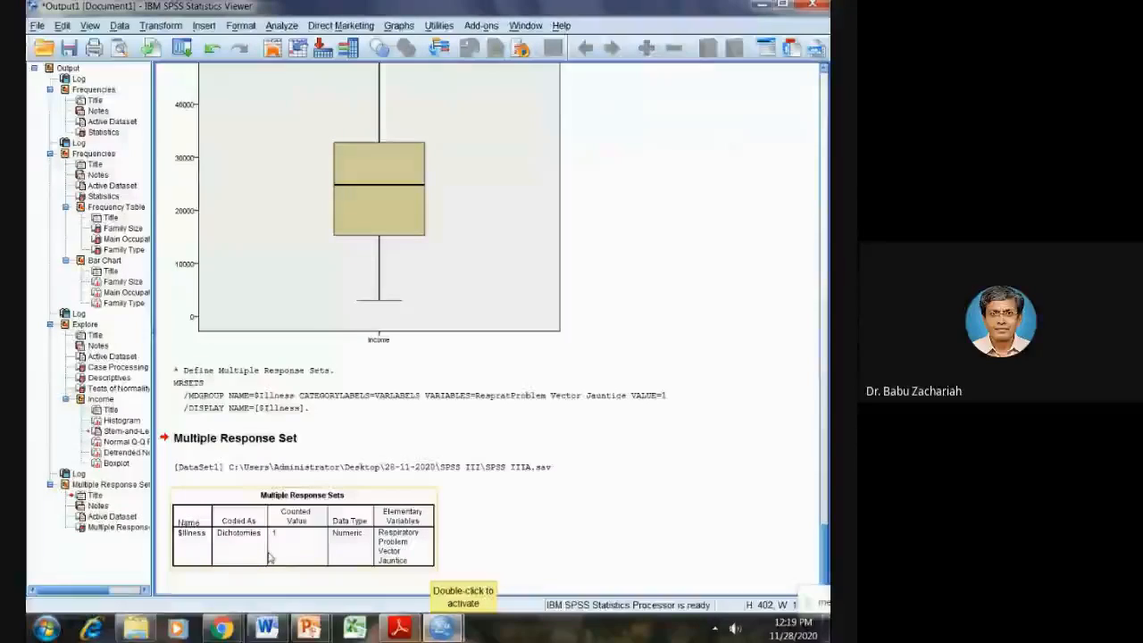
Review the Multiple Response Sets output table and switch to the SPSS IIIA.sav dataset in the Data Editor
{"action": "scroll", "coordinate": [268, 554], "scroll_direction": "up", "scroll_amount": 10}
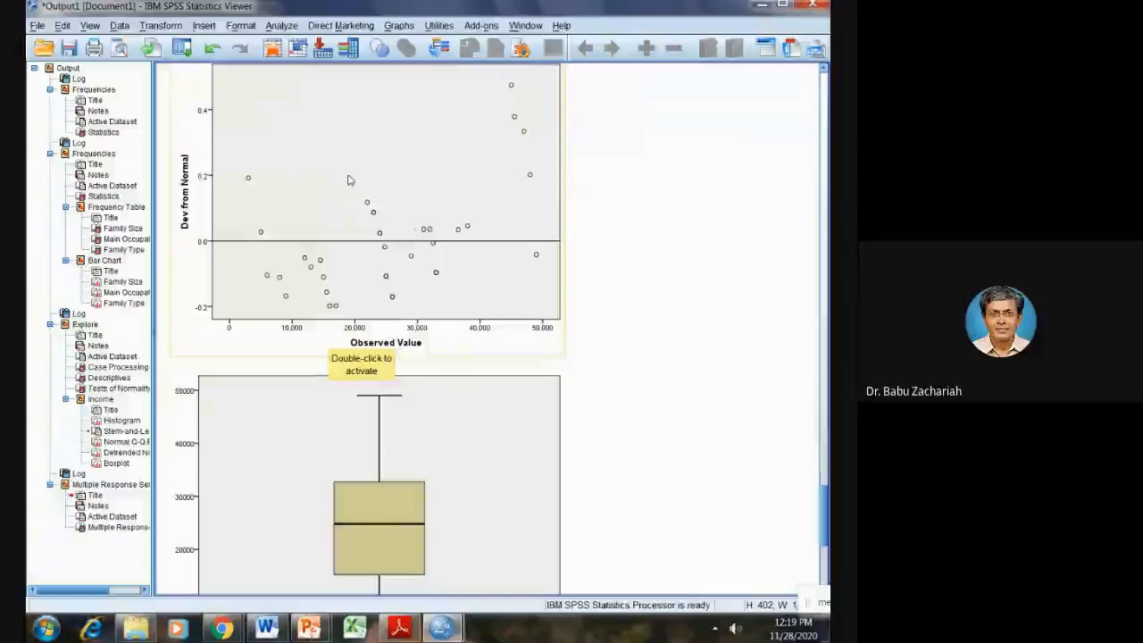
{"action": "scroll", "coordinate": [424, 303], "scroll_direction": "down", "scroll_amount": 1}
{"action": "scroll", "coordinate": [424, 304], "scroll_direction": "down", "scroll_amount": 5}
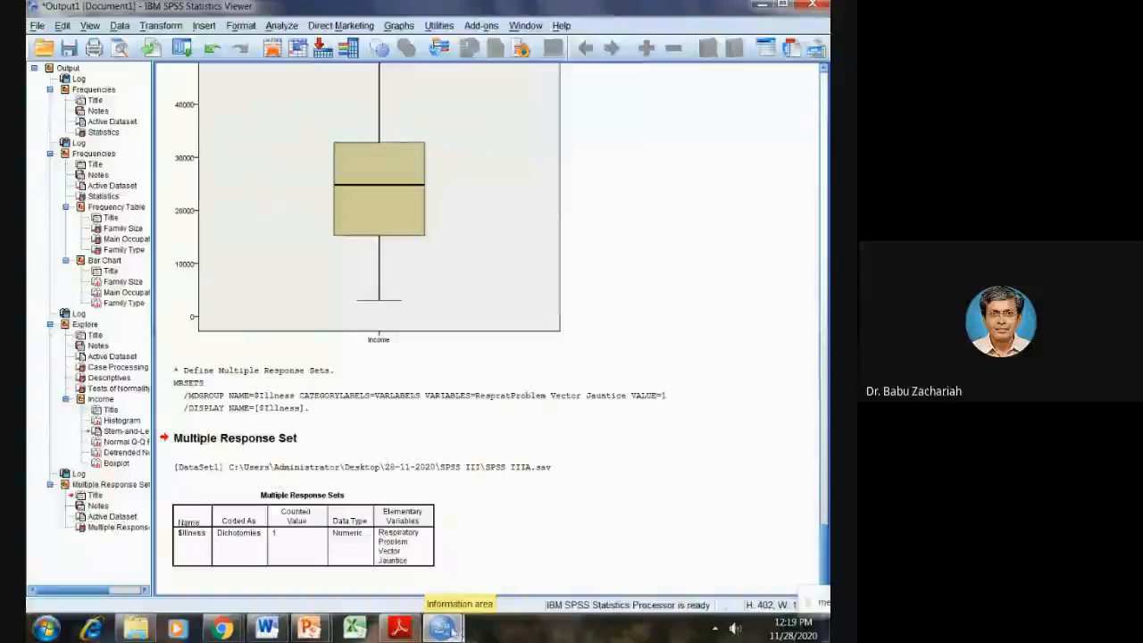
{"action": "mouse_move", "coordinate": [441, 626]}
{"action": "left_click", "coordinate": [503, 558]}
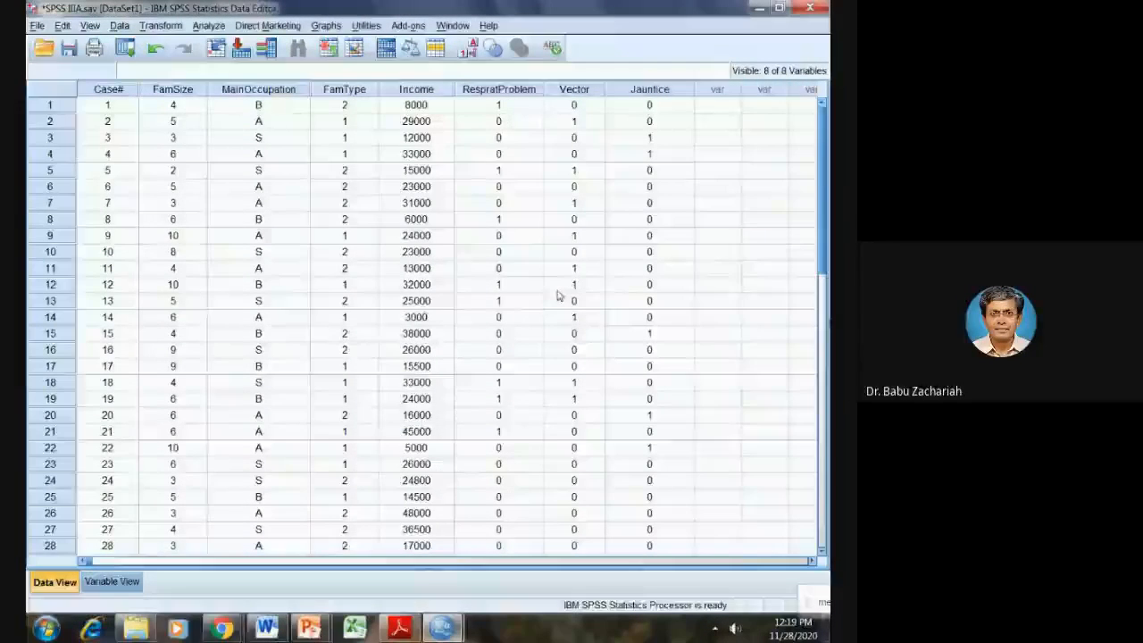
{"action": "left_click", "coordinate": [442, 627]}
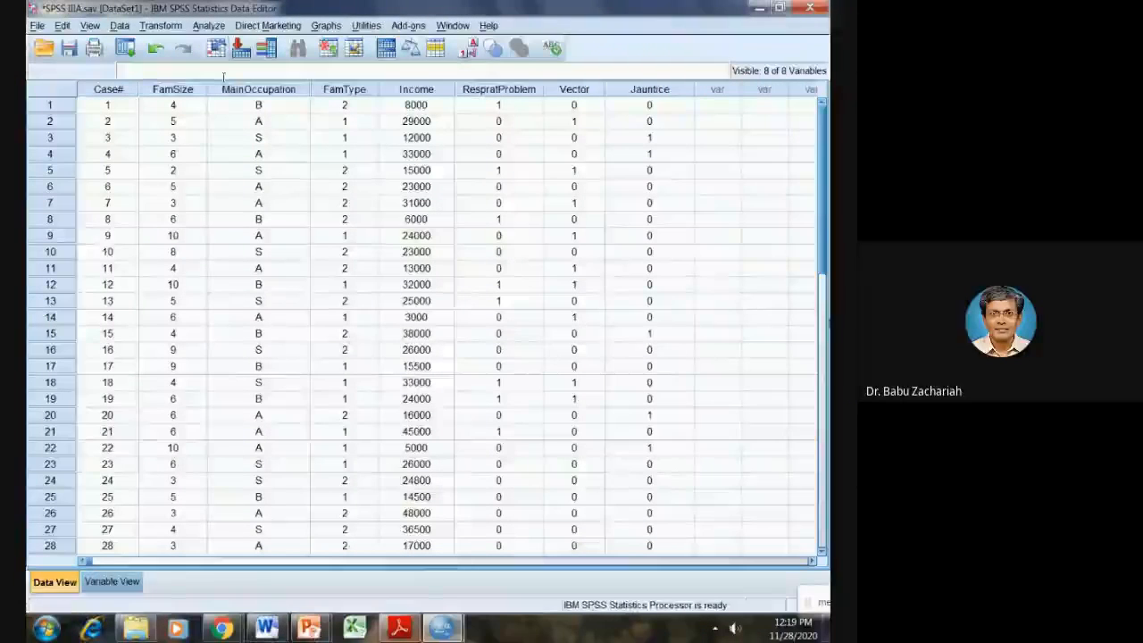
{"action": "left_click", "coordinate": [210, 26]}
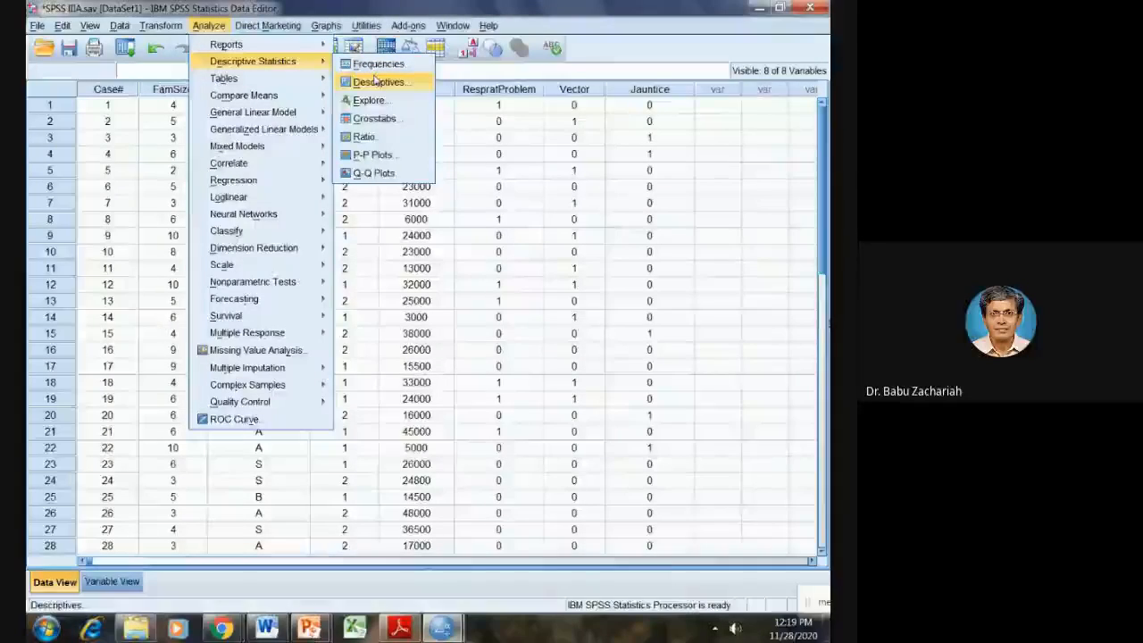
{"action": "left_click", "coordinate": [379, 64]}
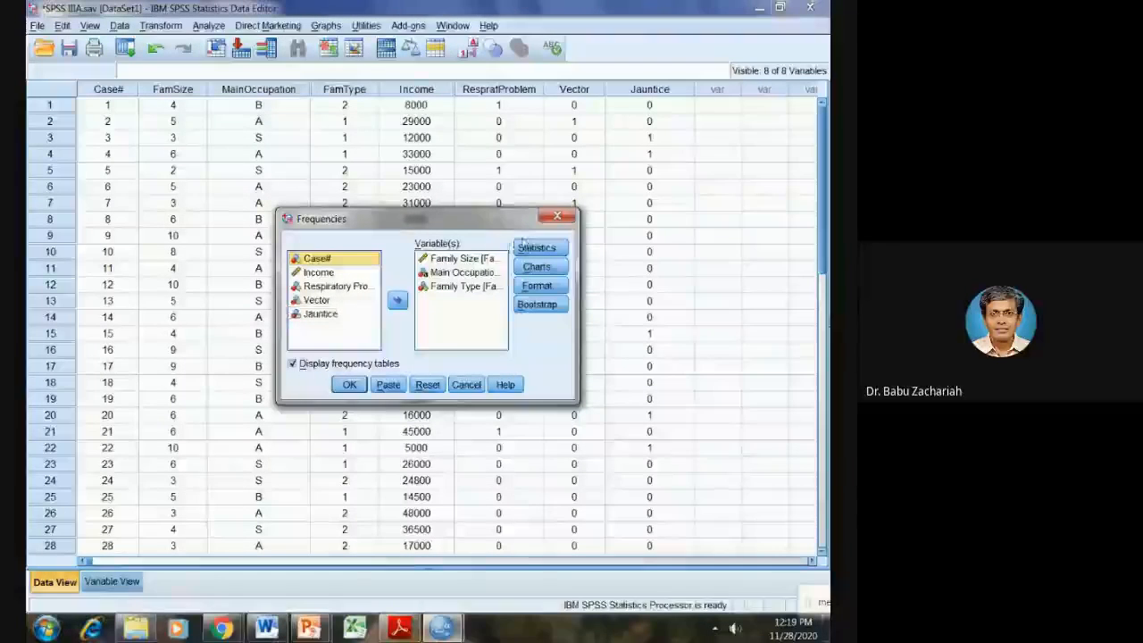
{"action": "left_click", "coordinate": [556, 216]}
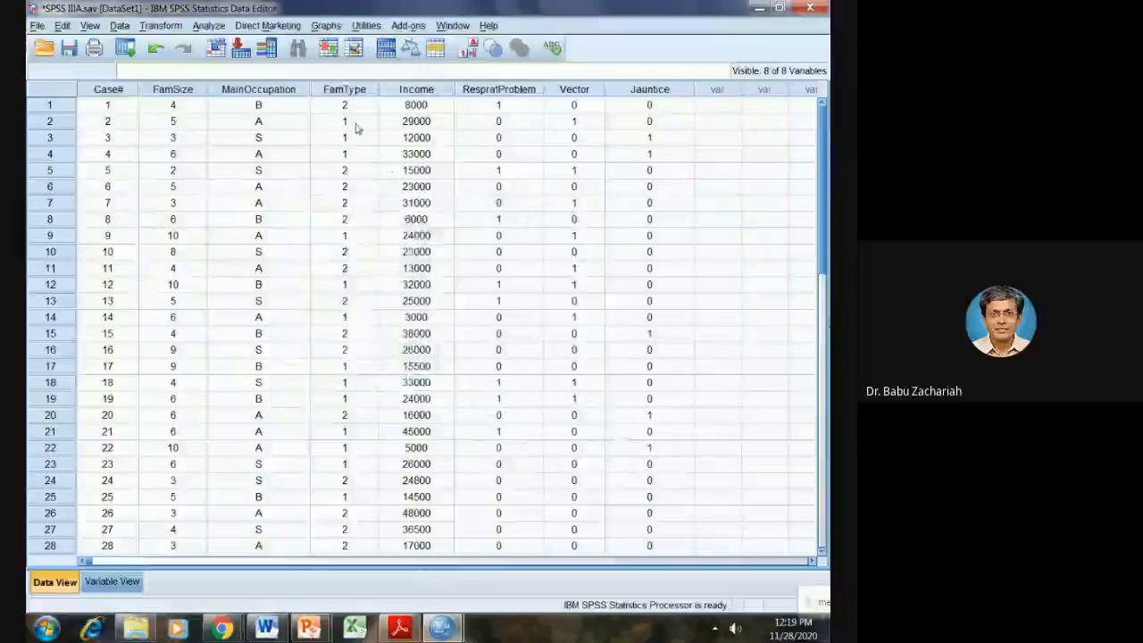
Build a simple bar chart in Chart Builder with the $Illness response set on the X-axis and generate it
{"action": "left_click", "coordinate": [327, 27]}
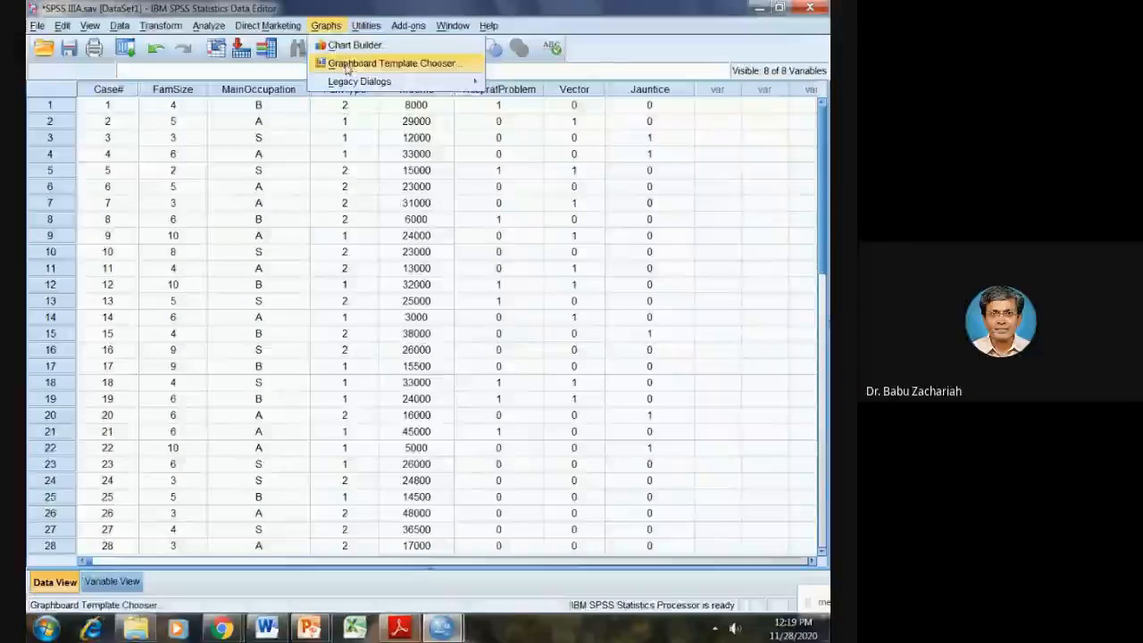
{"action": "left_click", "coordinate": [350, 44]}
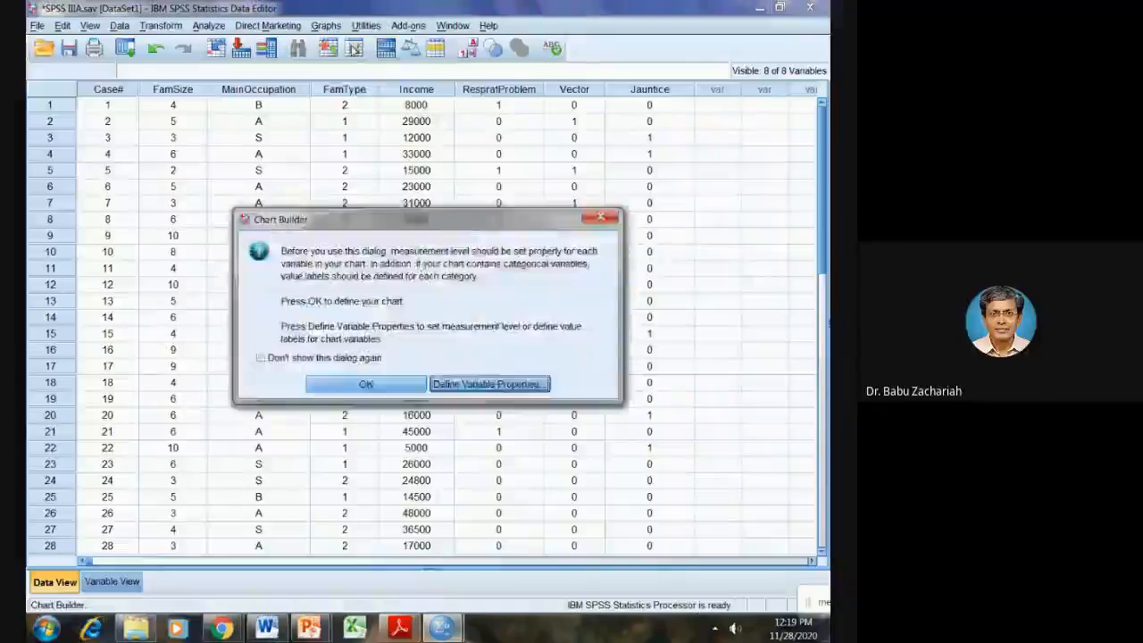
{"action": "left_click", "coordinate": [365, 383]}
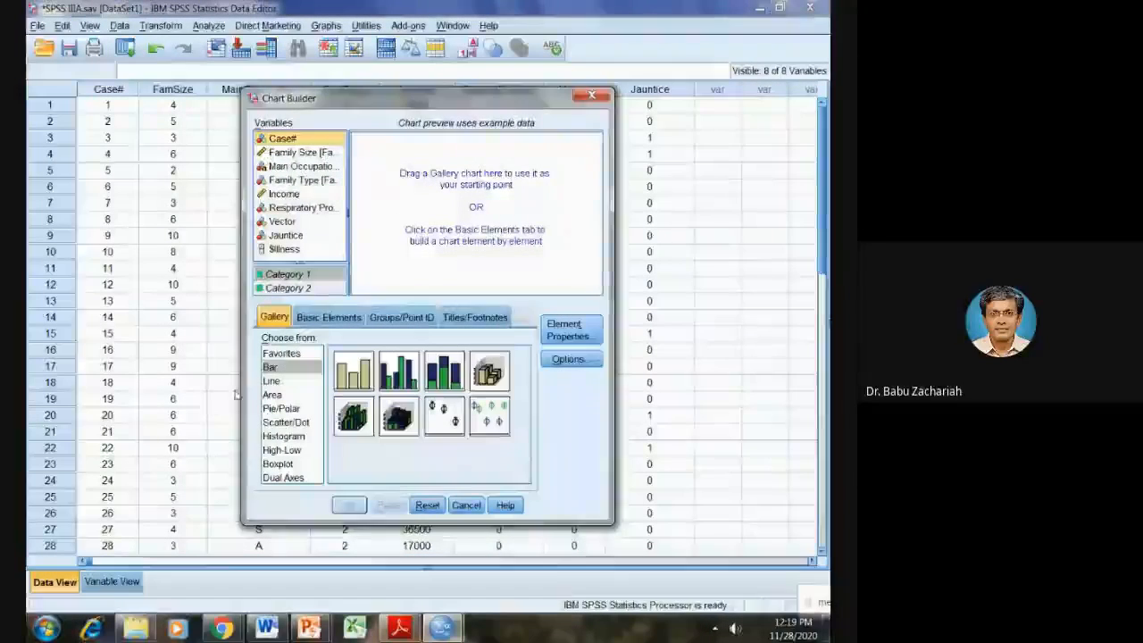
{"action": "left_click_drag", "start_coordinate": [343, 382], "coordinate": [415, 225]}
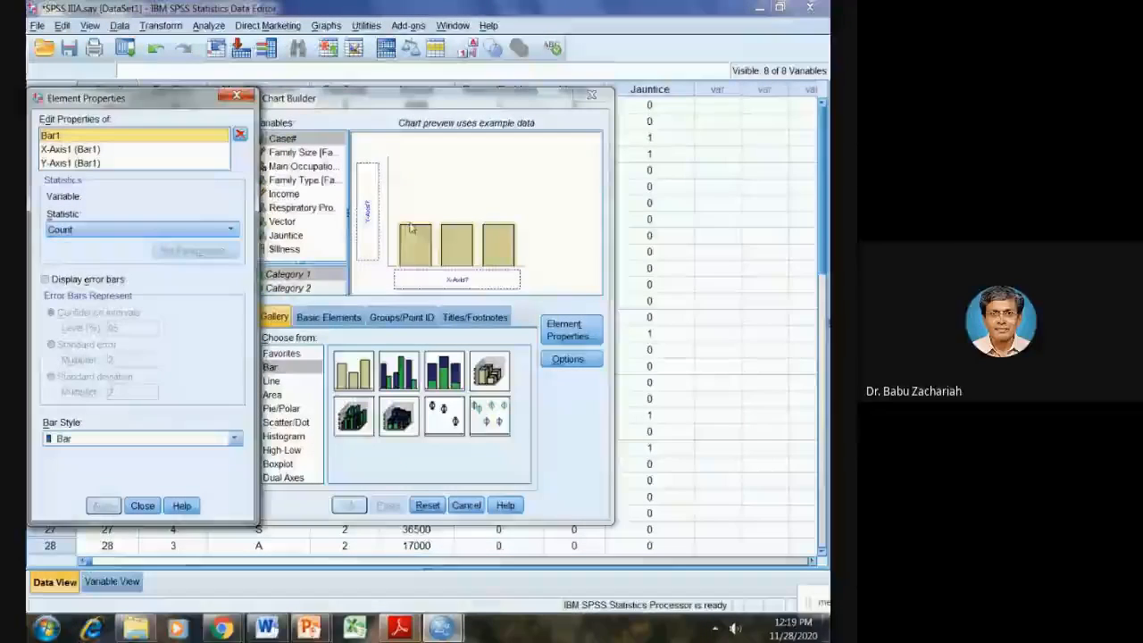
{"action": "left_click", "coordinate": [236, 98]}
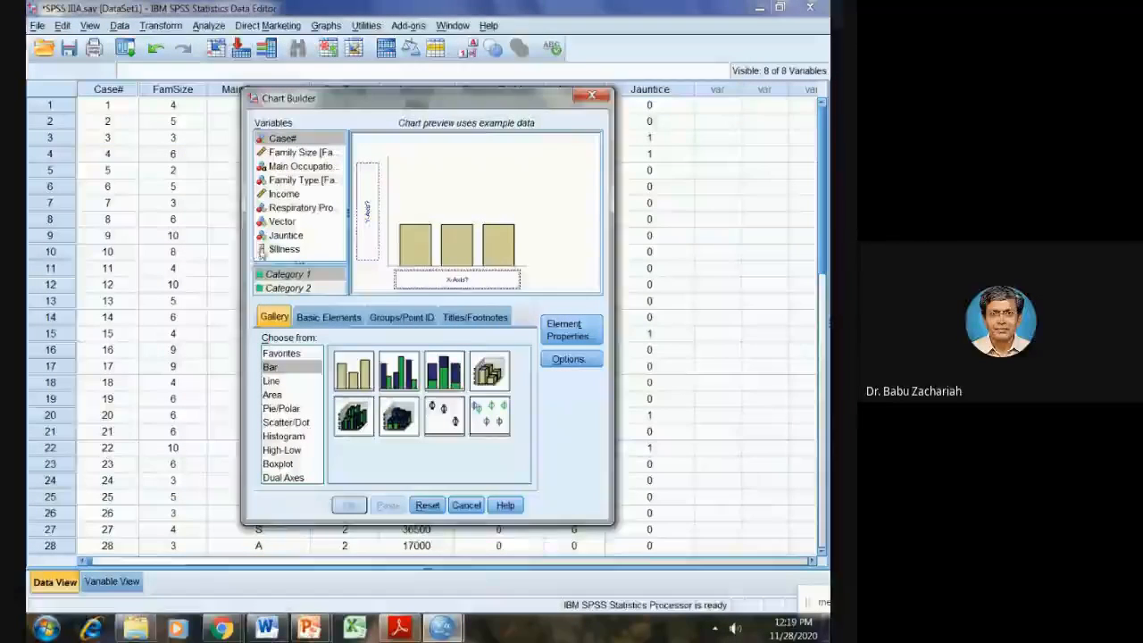
{"action": "left_click_drag", "start_coordinate": [284, 249], "coordinate": [420, 282]}
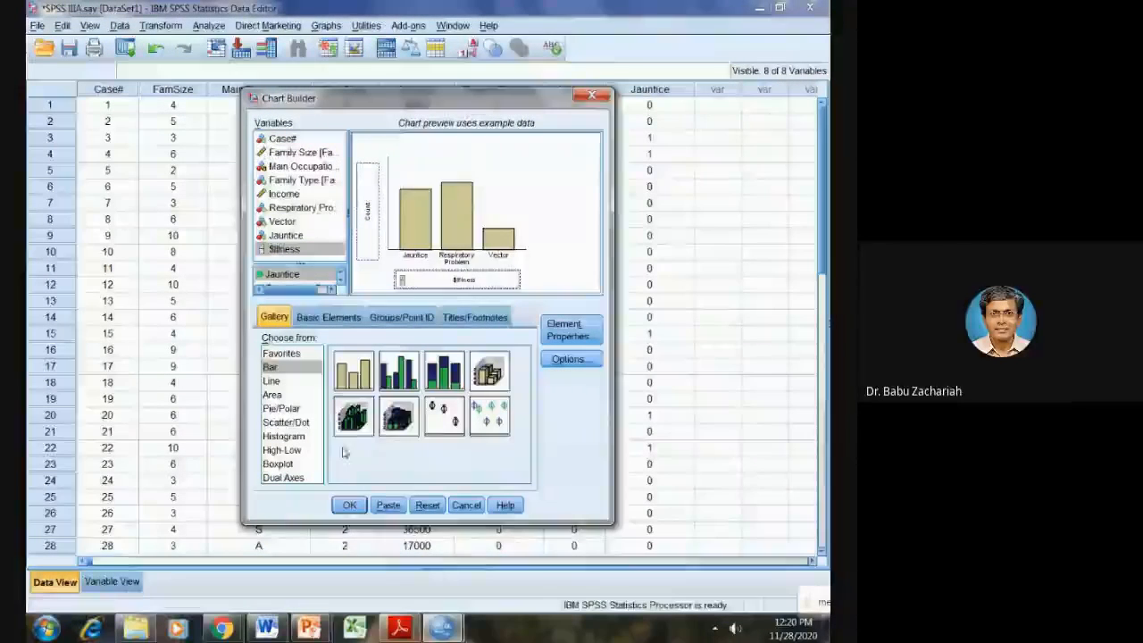
{"action": "left_click", "coordinate": [340, 508]}
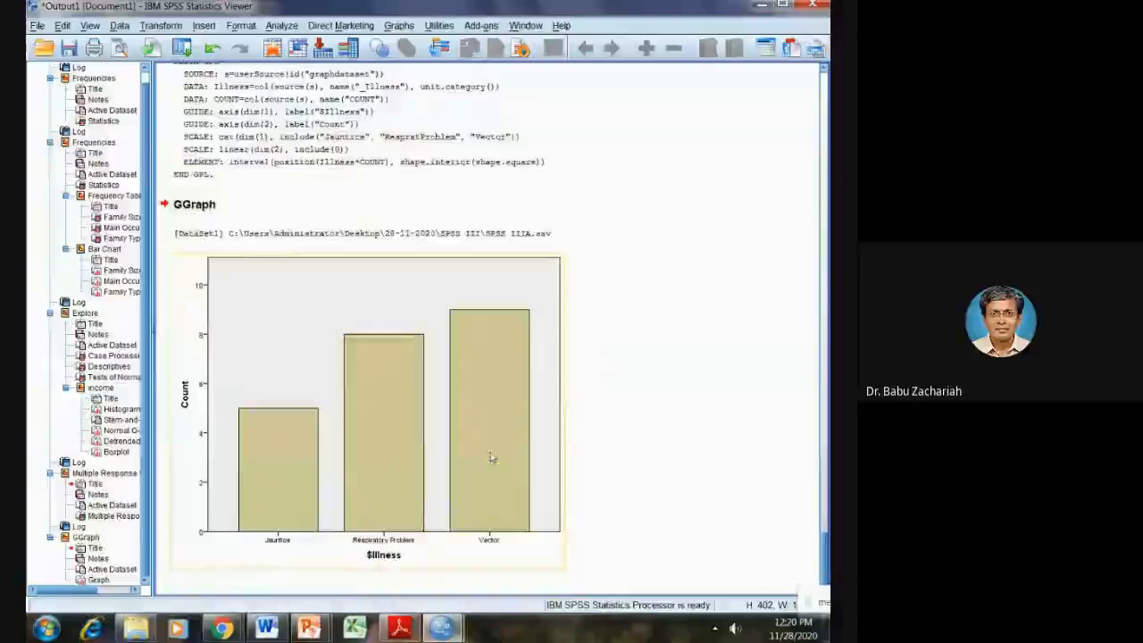
Review the $Illness bar chart, check the task list in SPSS IIIA.pdf in Adobe Reader, and return to the SPSS dataset
{"action": "left_click", "coordinate": [531, 497]}
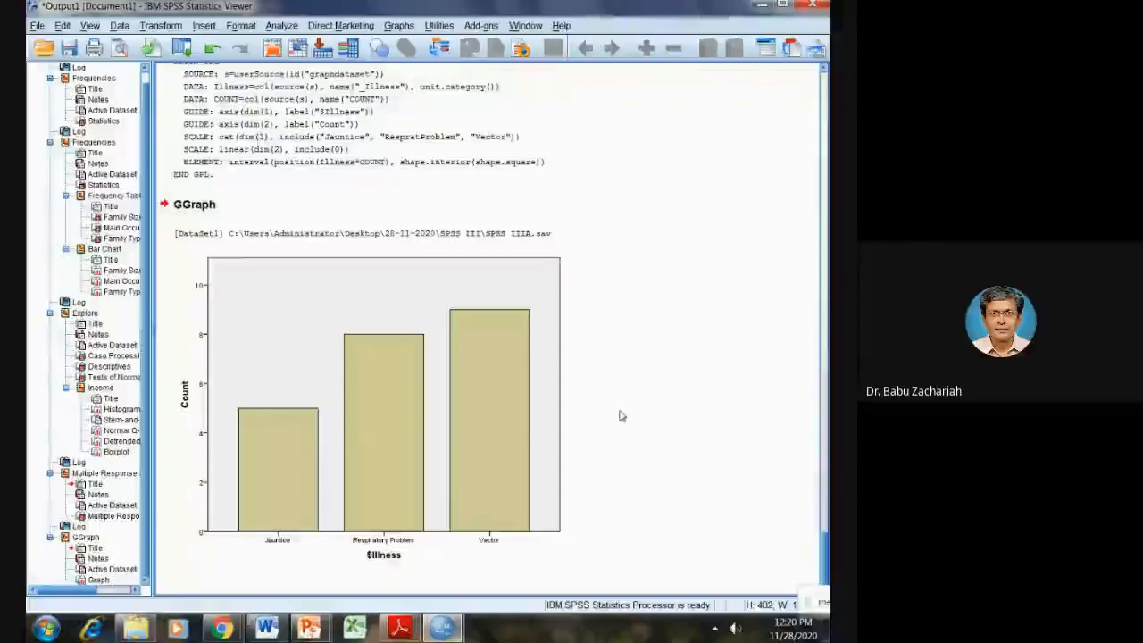
{"action": "left_click", "coordinate": [406, 503]}
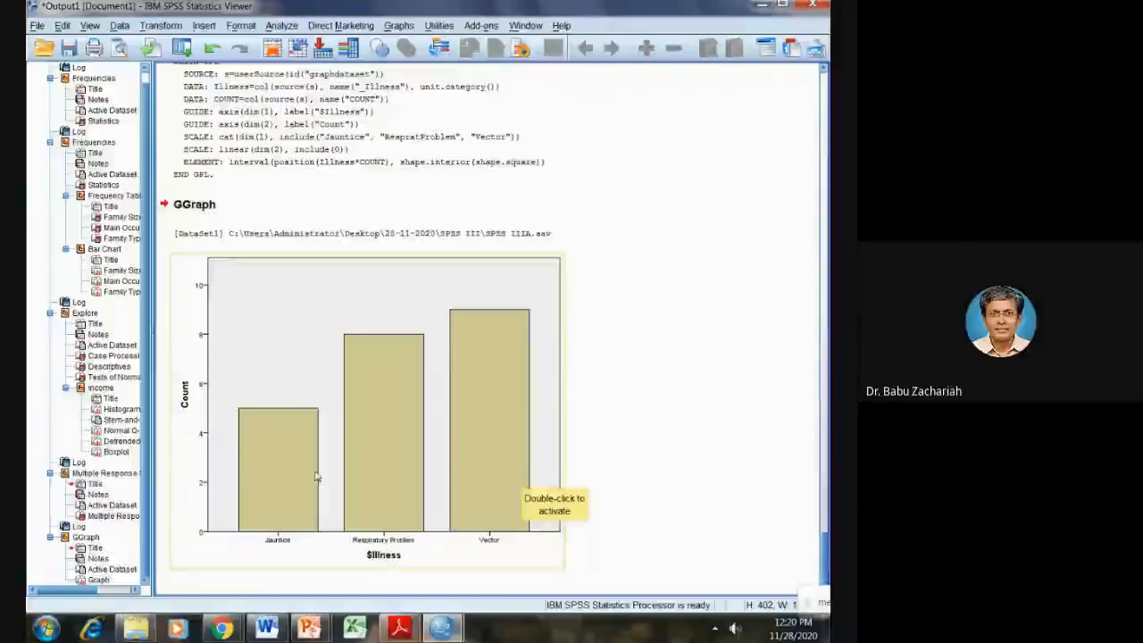
{"action": "left_click", "coordinate": [622, 431]}
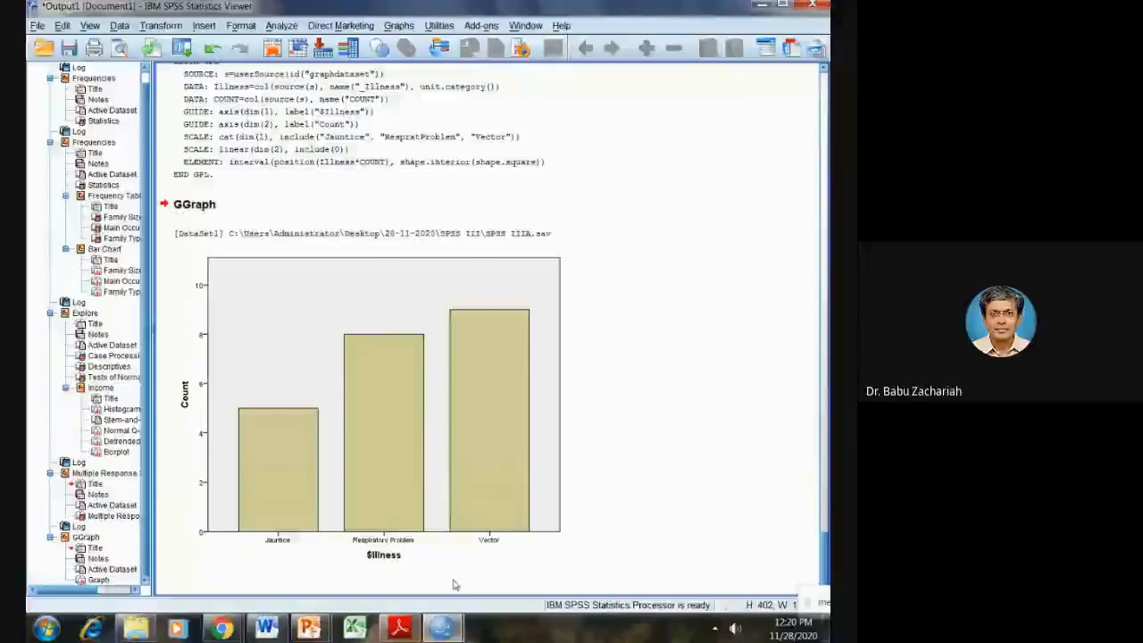
{"action": "mouse_move", "coordinate": [442, 629]}
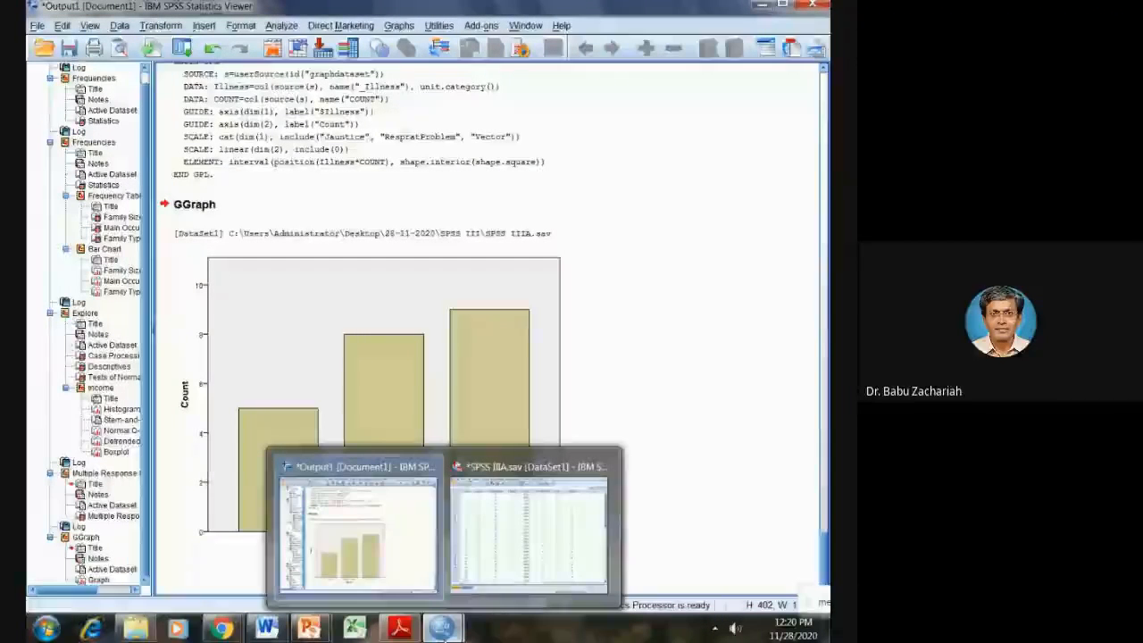
{"action": "mouse_move", "coordinate": [400, 628]}
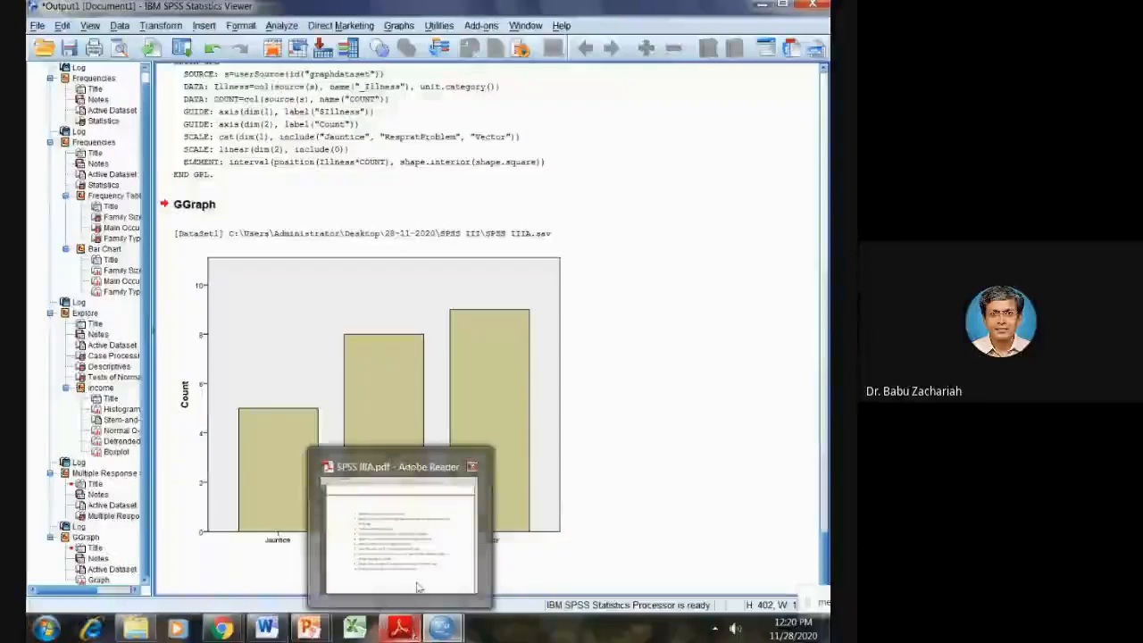
{"action": "left_click", "coordinate": [416, 586]}
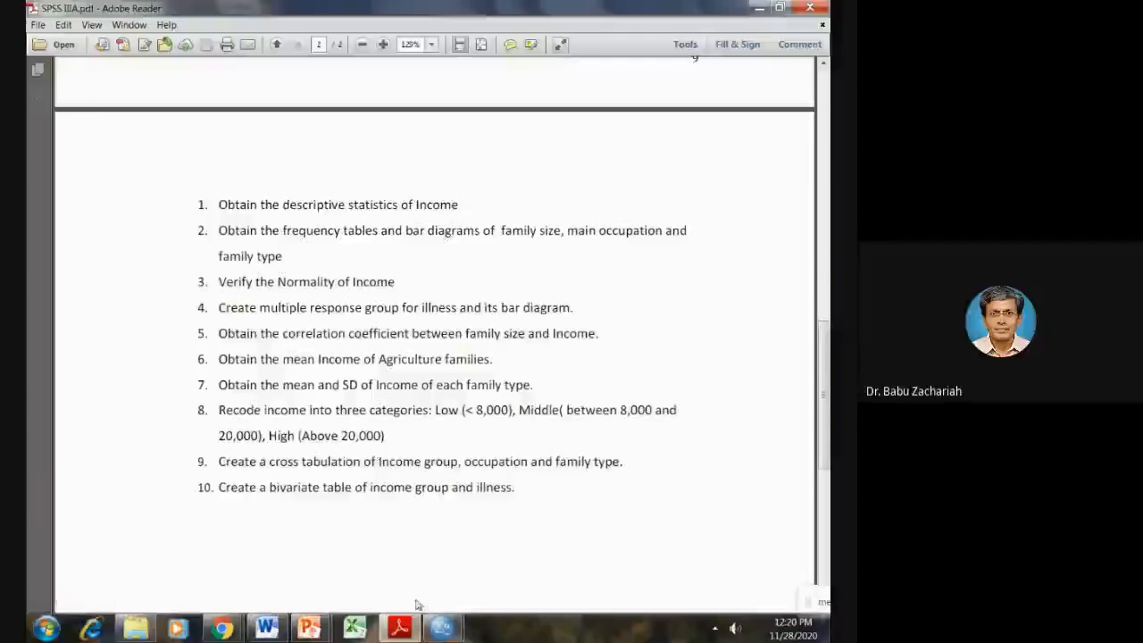
{"action": "mouse_move", "coordinate": [441, 627]}
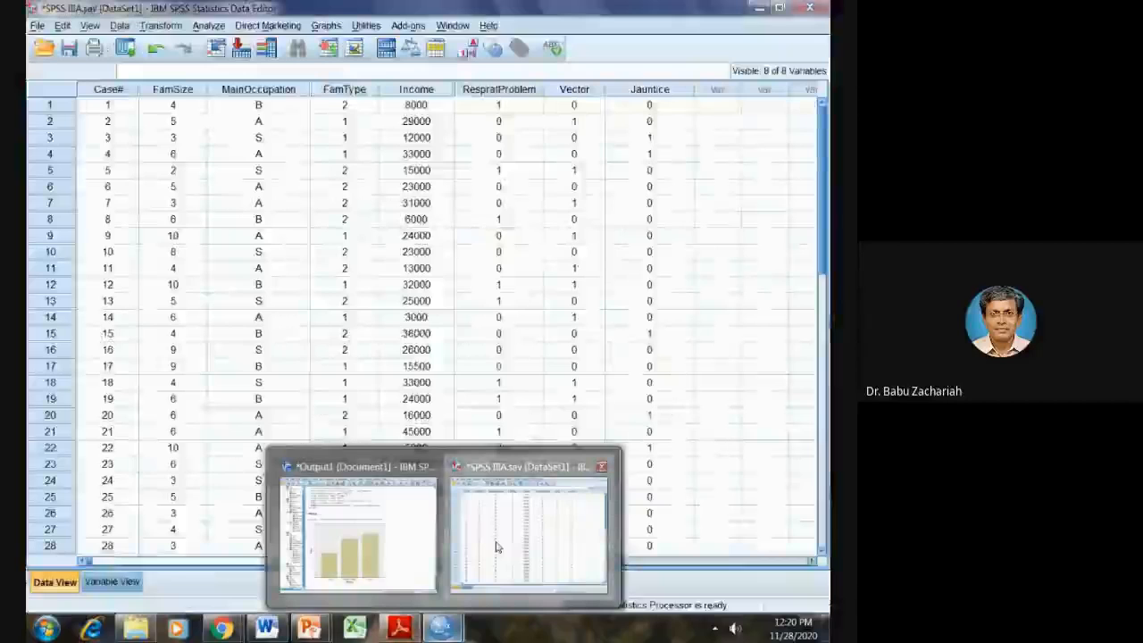
{"action": "left_click", "coordinate": [497, 547]}
Run a two-tailed bivariate Pearson correlation between Family Size and Income
{"action": "left_click", "coordinate": [208, 25]}
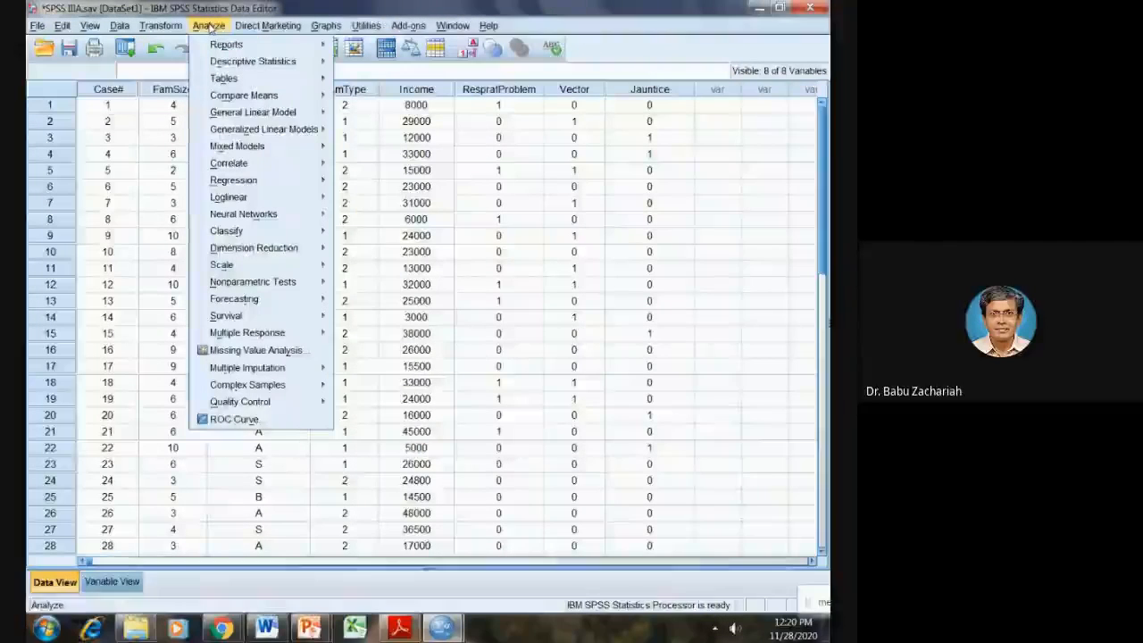
{"action": "mouse_move", "coordinate": [237, 168]}
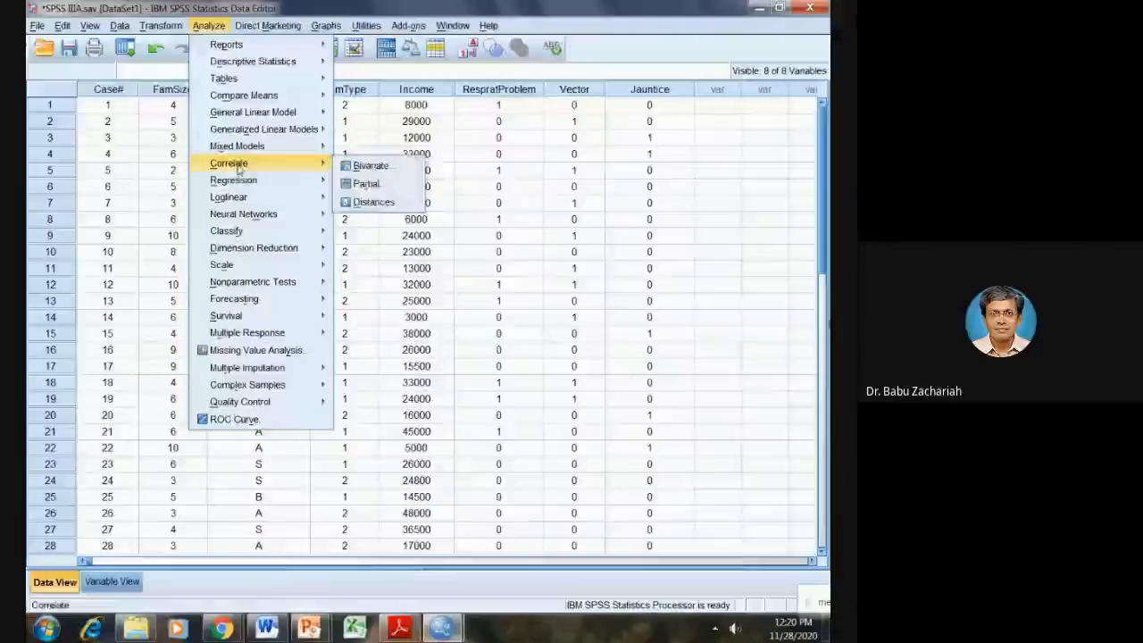
{"action": "left_click", "coordinate": [408, 174]}
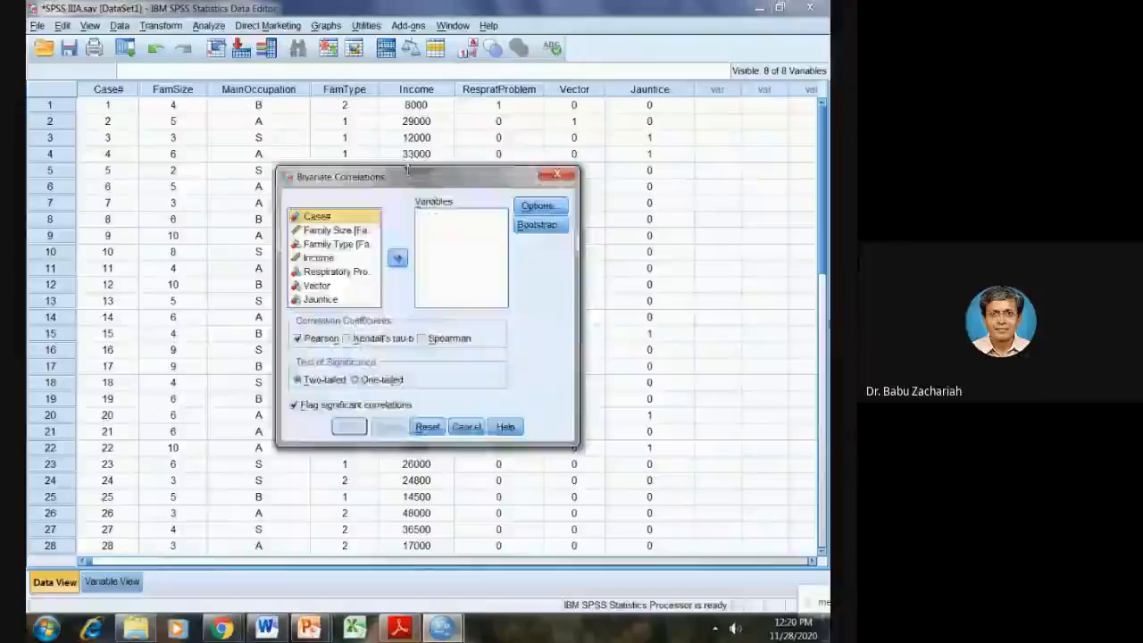
{"action": "left_click", "coordinate": [334, 231]}
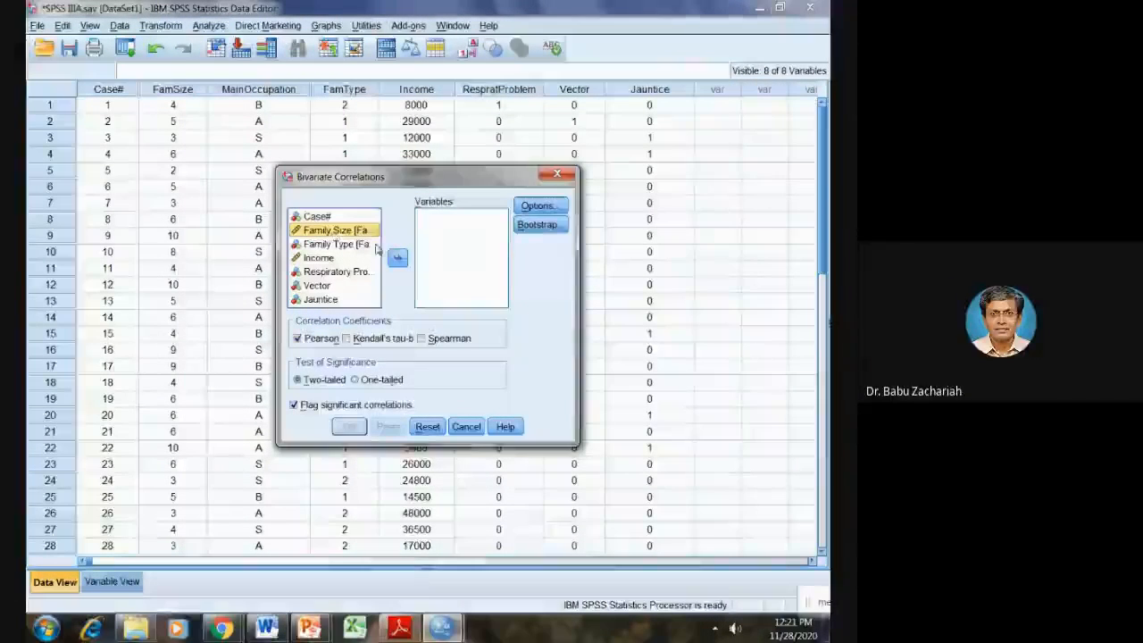
{"action": "left_click", "coordinate": [397, 258]}
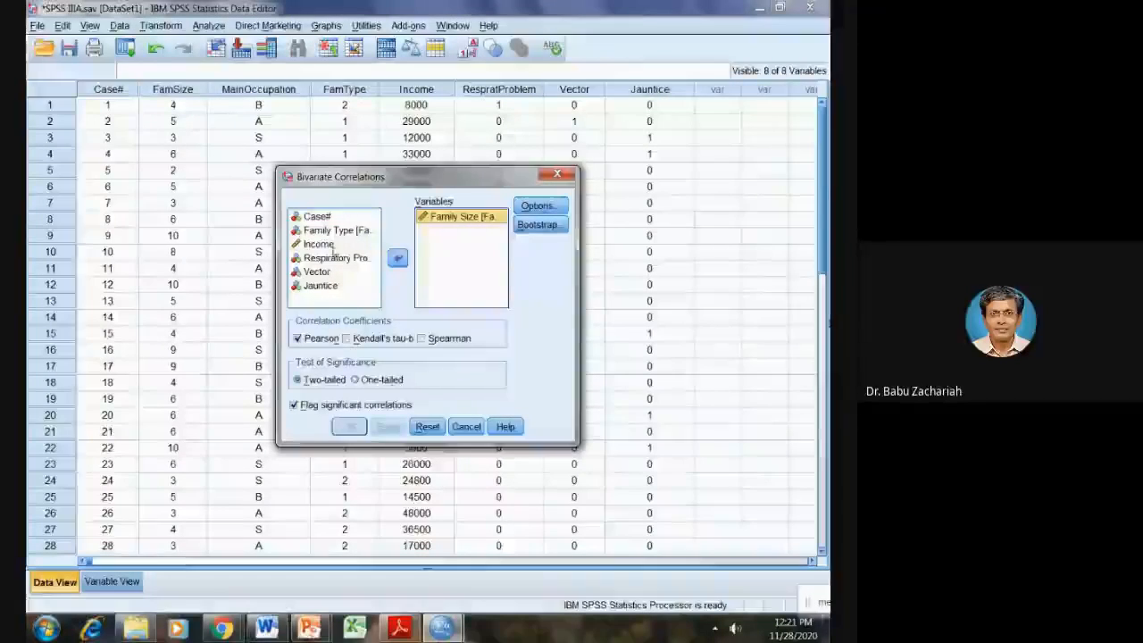
{"action": "left_click", "coordinate": [335, 230]}
{"action": "left_click", "coordinate": [319, 244]}
{"action": "left_click", "coordinate": [396, 261]}
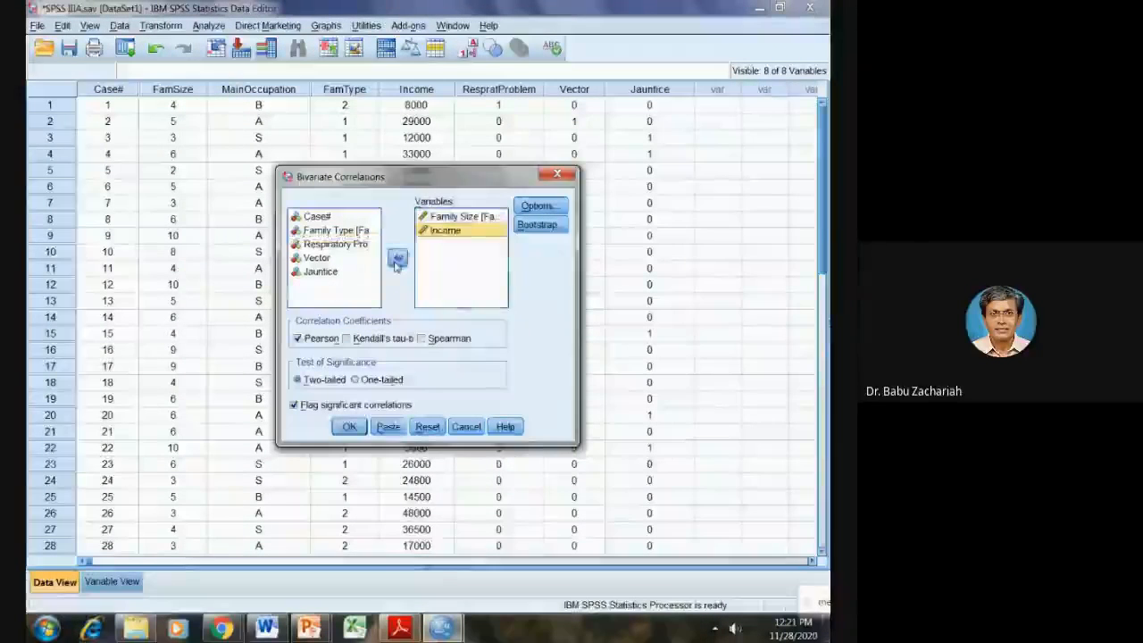
{"action": "left_click", "coordinate": [349, 427]}
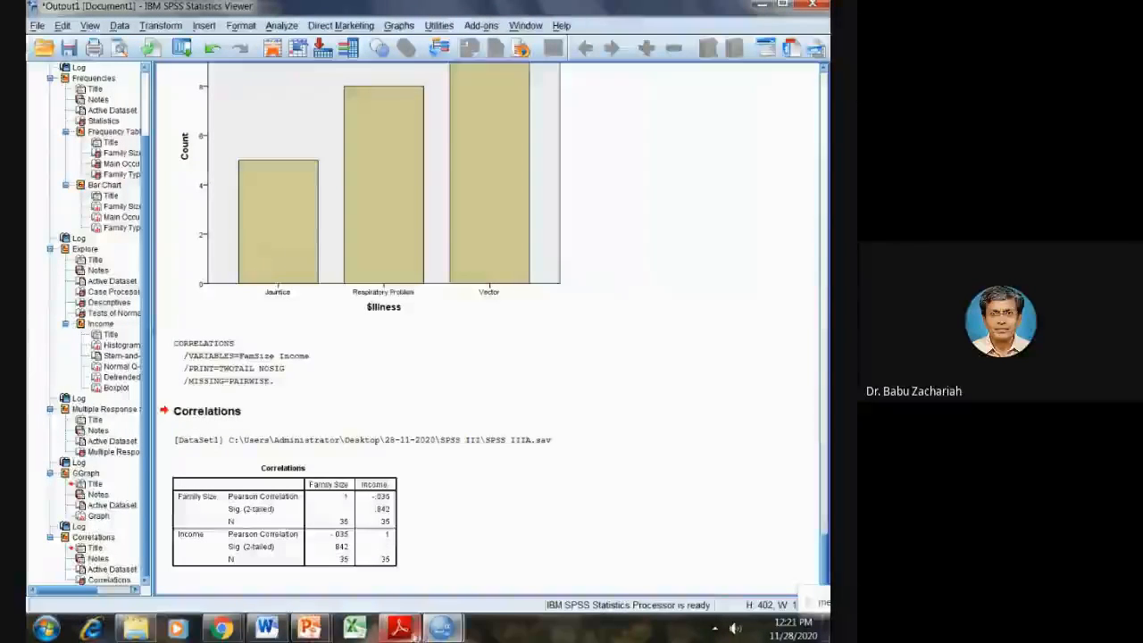
Check the next task in SPSS IIIA.pdf in Adobe Reader and switch back to the SPSS dataset
{"action": "left_click", "coordinate": [401, 629]}
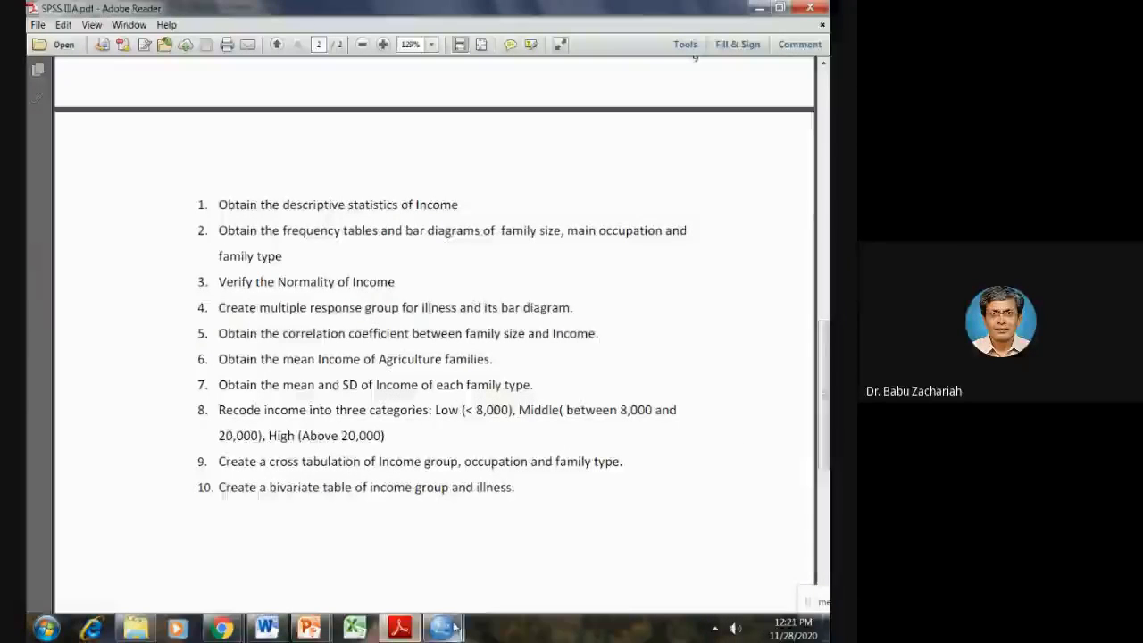
{"action": "mouse_move", "coordinate": [441, 628]}
{"action": "left_click", "coordinate": [522, 543]}
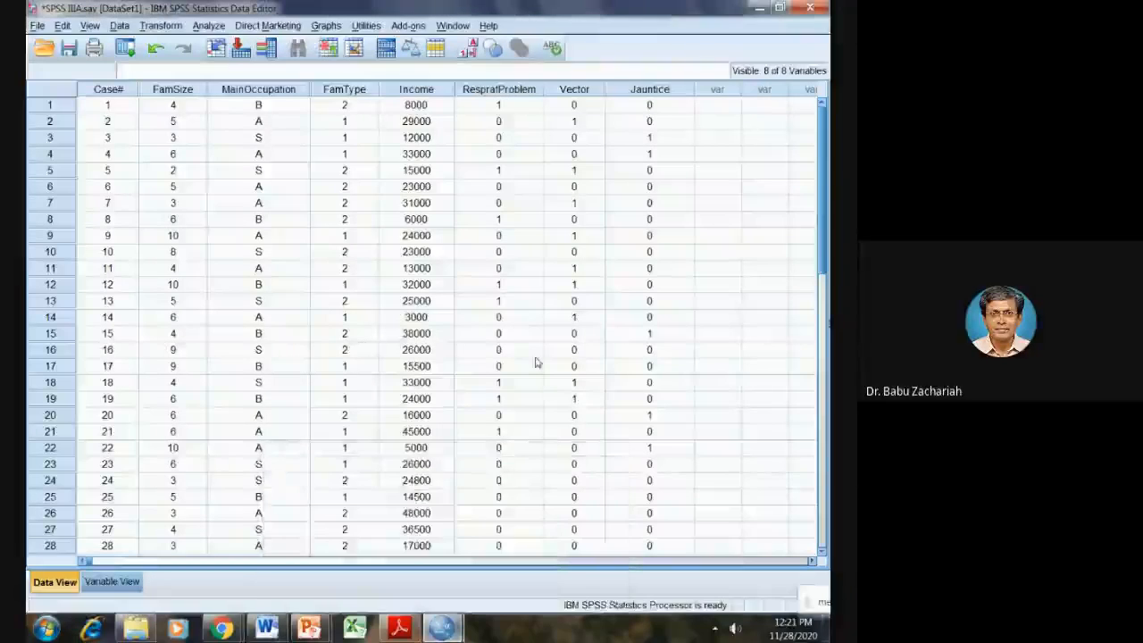
Start selecting cases that satisfy a condition, filtering out unselected cases, and open the condition for editing
{"action": "left_click", "coordinate": [119, 25]}
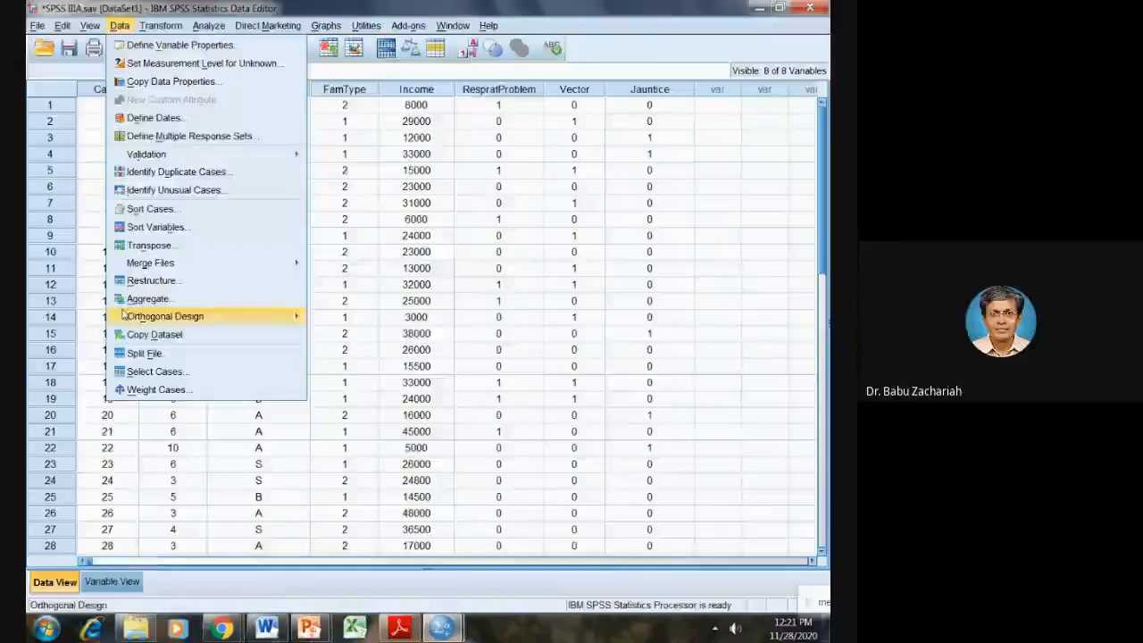
{"action": "left_click", "coordinate": [134, 373]}
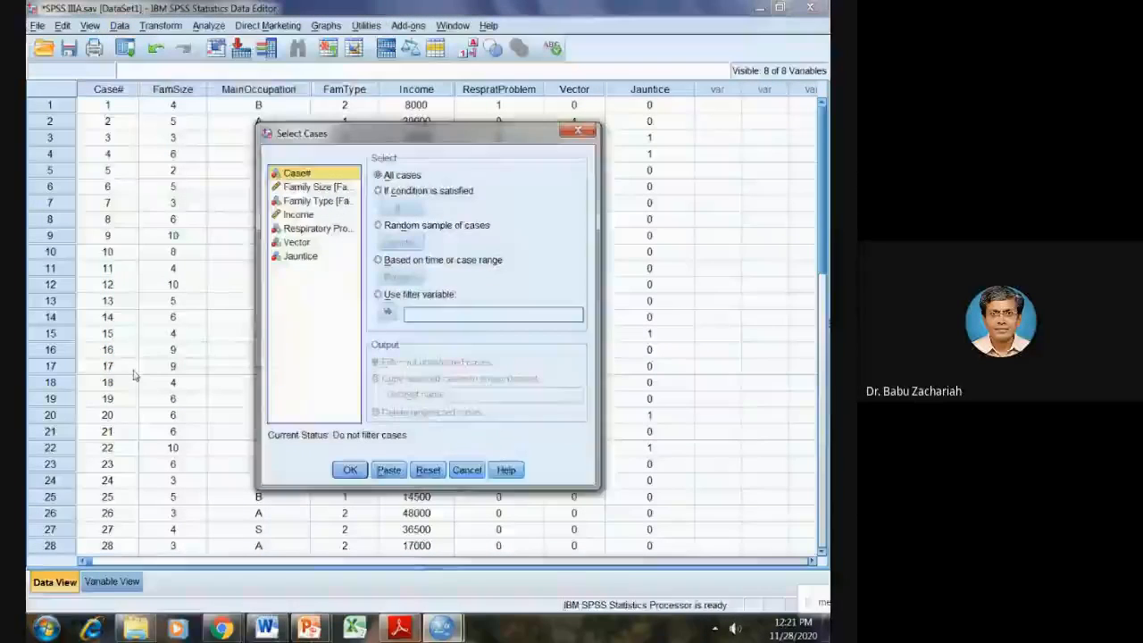
{"action": "left_click", "coordinate": [379, 191]}
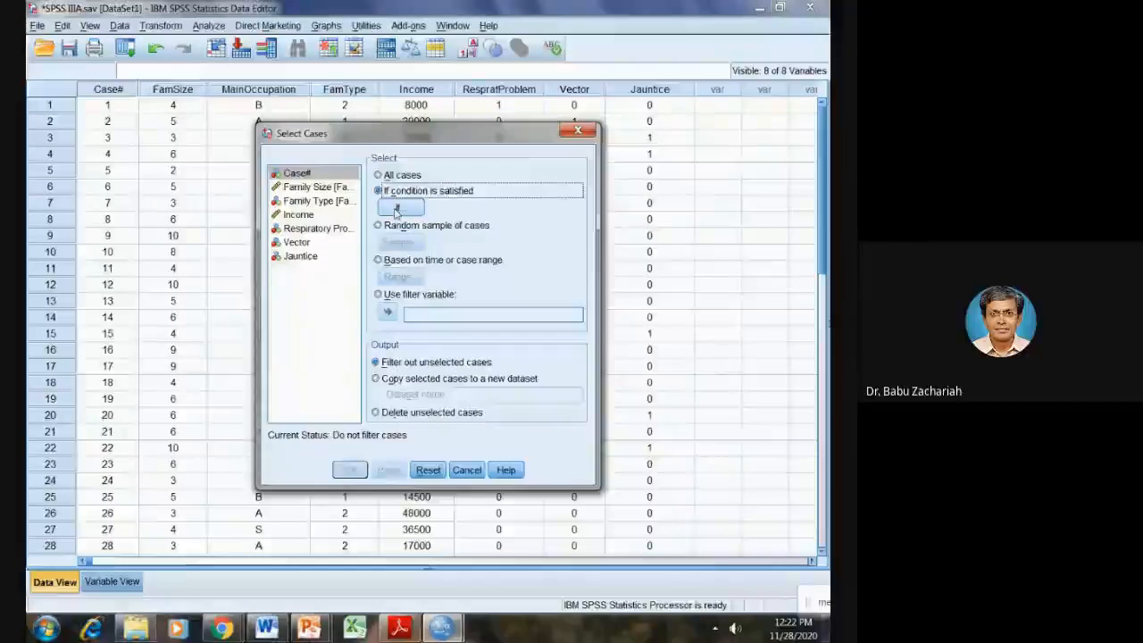
{"action": "left_click", "coordinate": [396, 209]}
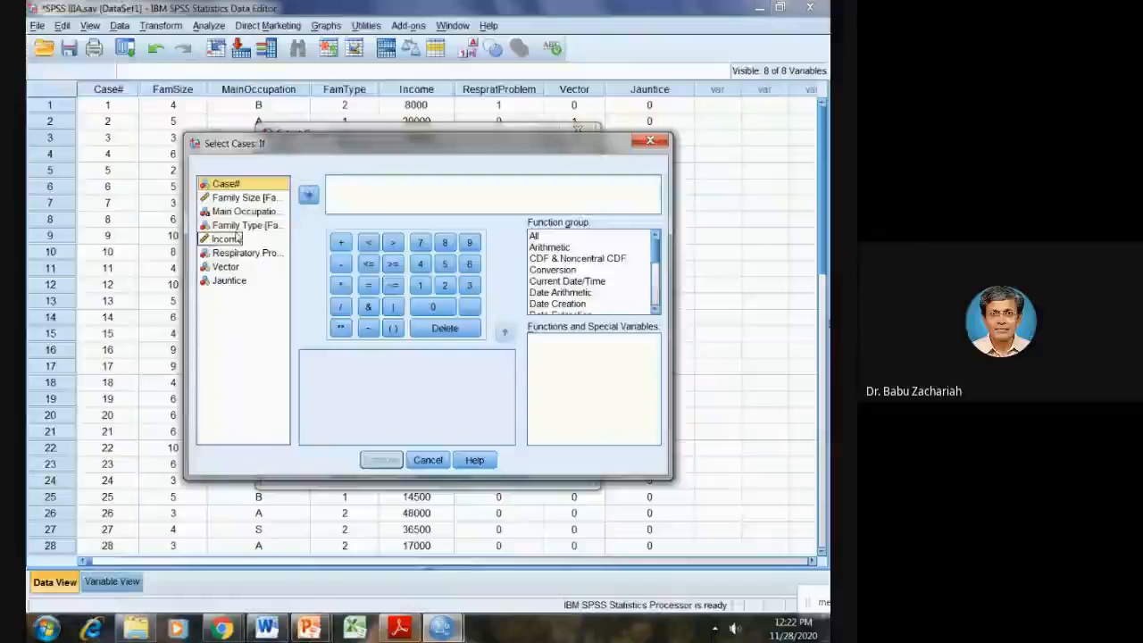
Try to set the case selection condition to FamType = "A"
{"action": "left_click", "coordinate": [243, 225]}
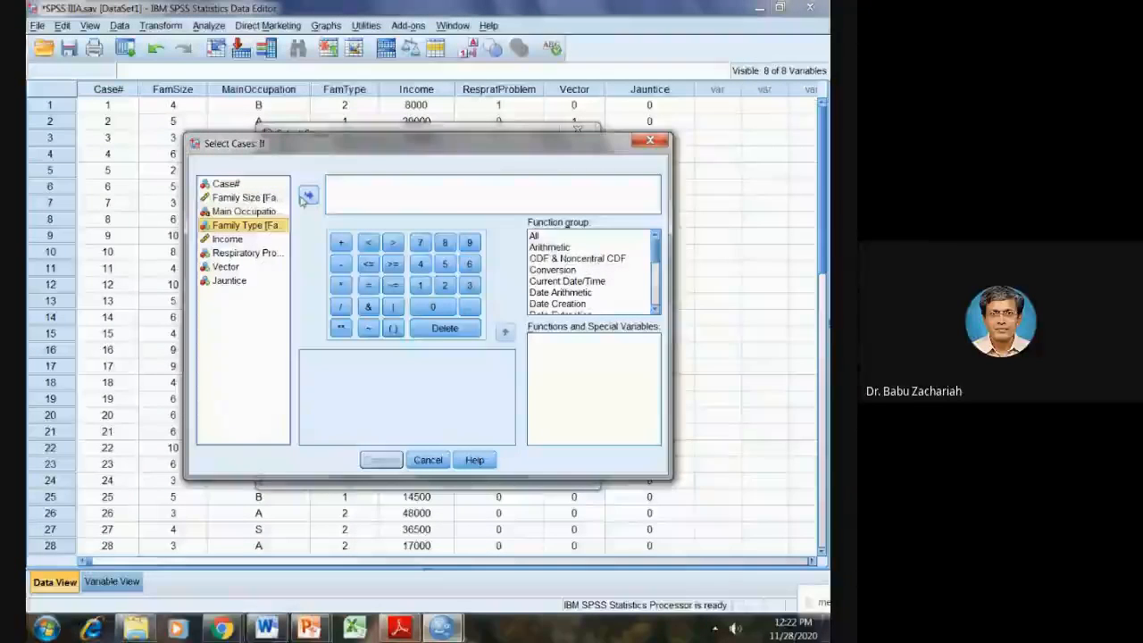
{"action": "left_click", "coordinate": [306, 196]}
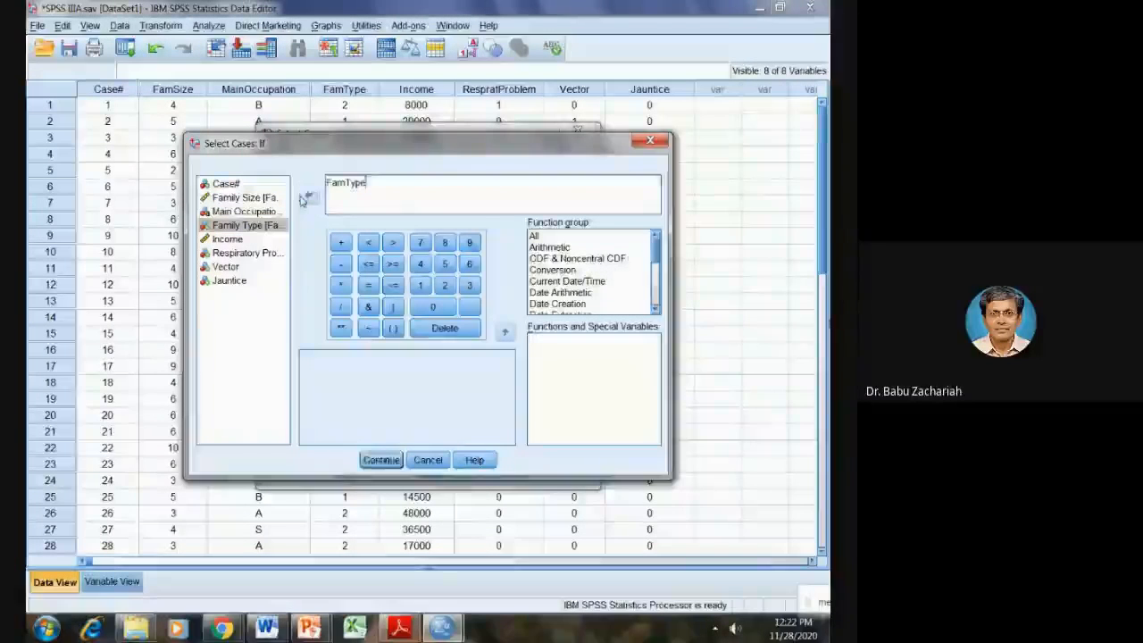
{"action": "left_click", "coordinate": [368, 286]}
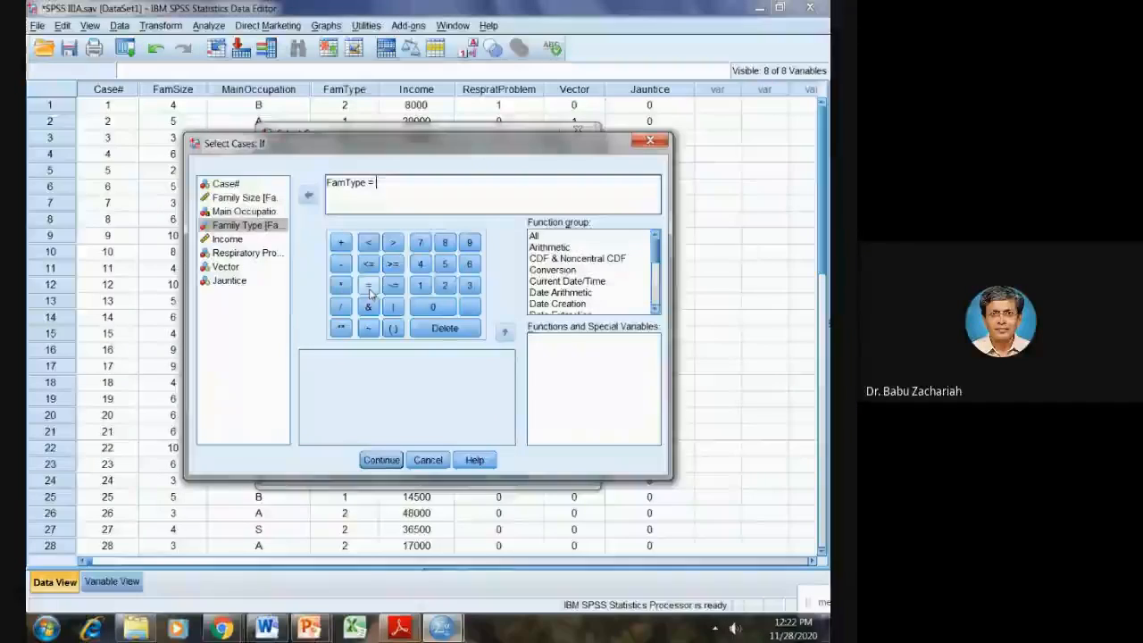
{"action": "type", "text": "\"A"}
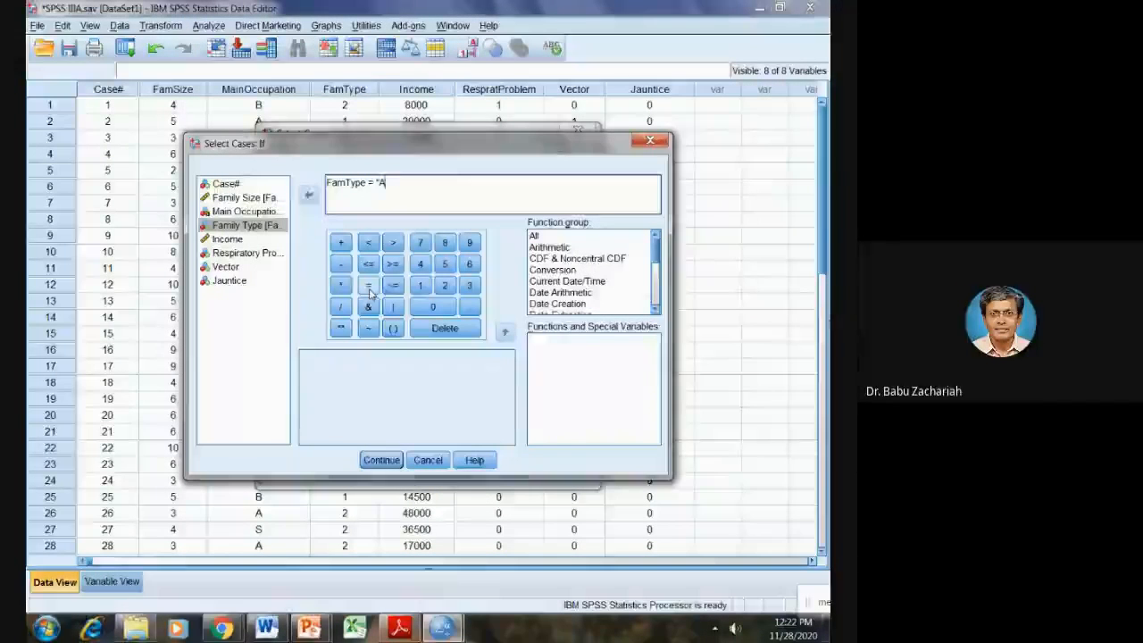
{"action": "type", "text": "\""}
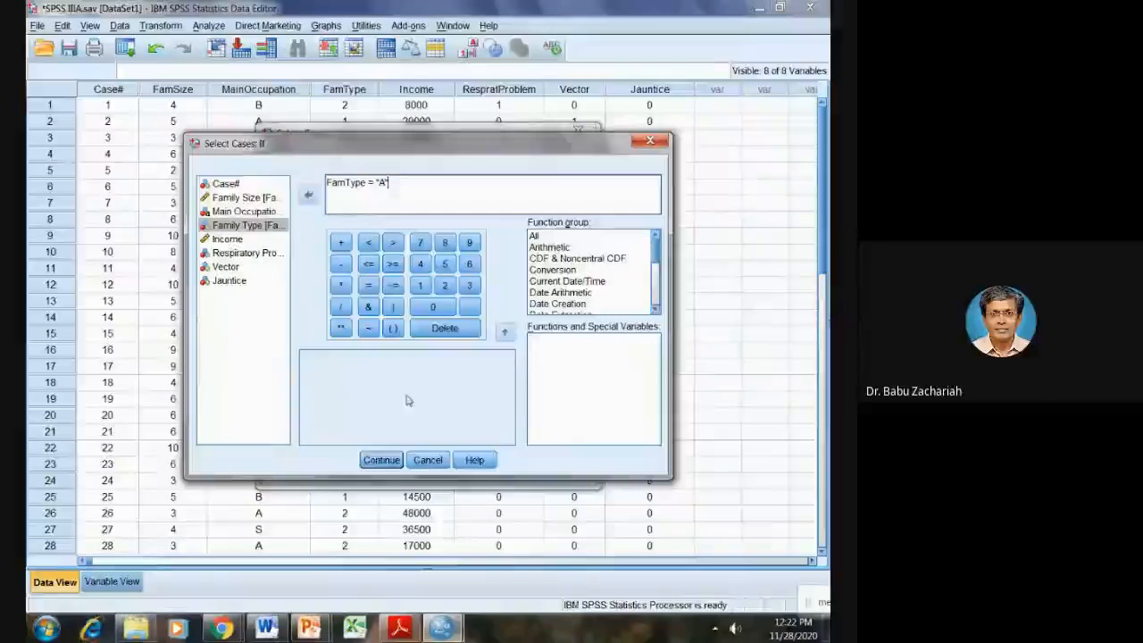
{"action": "left_click", "coordinate": [382, 463]}
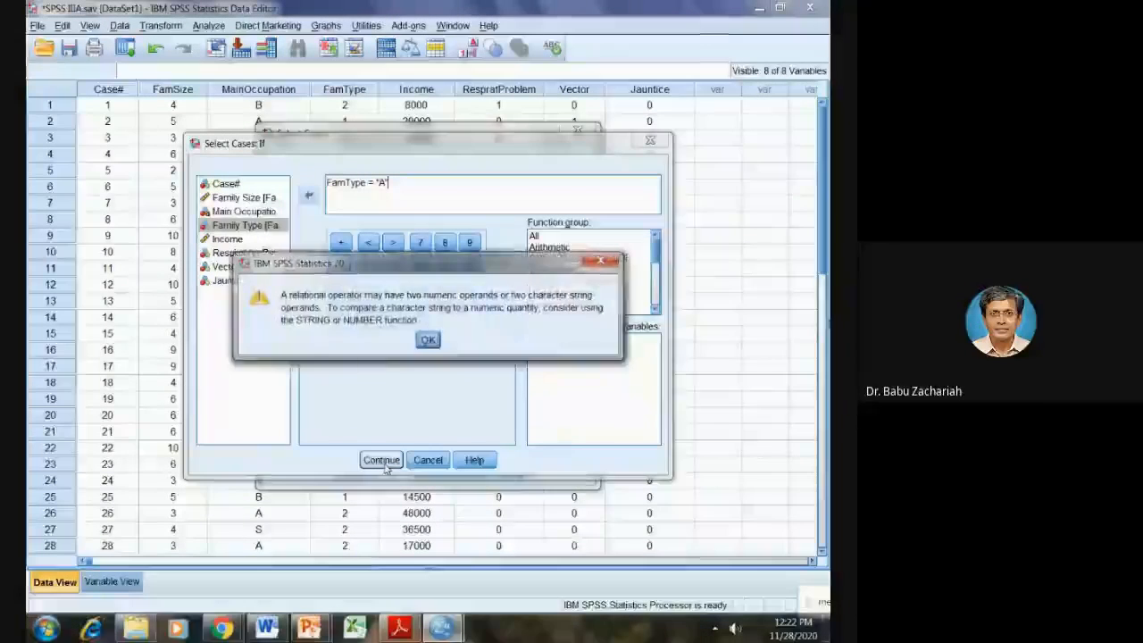
Try the case selection condition without quotation marks, as FamType =A
{"action": "left_click", "coordinate": [428, 340]}
{"action": "left_click", "coordinate": [406, 187]}
{"action": "key", "text": "BackSpace"}
{"action": "key", "text": "BackSpace"}
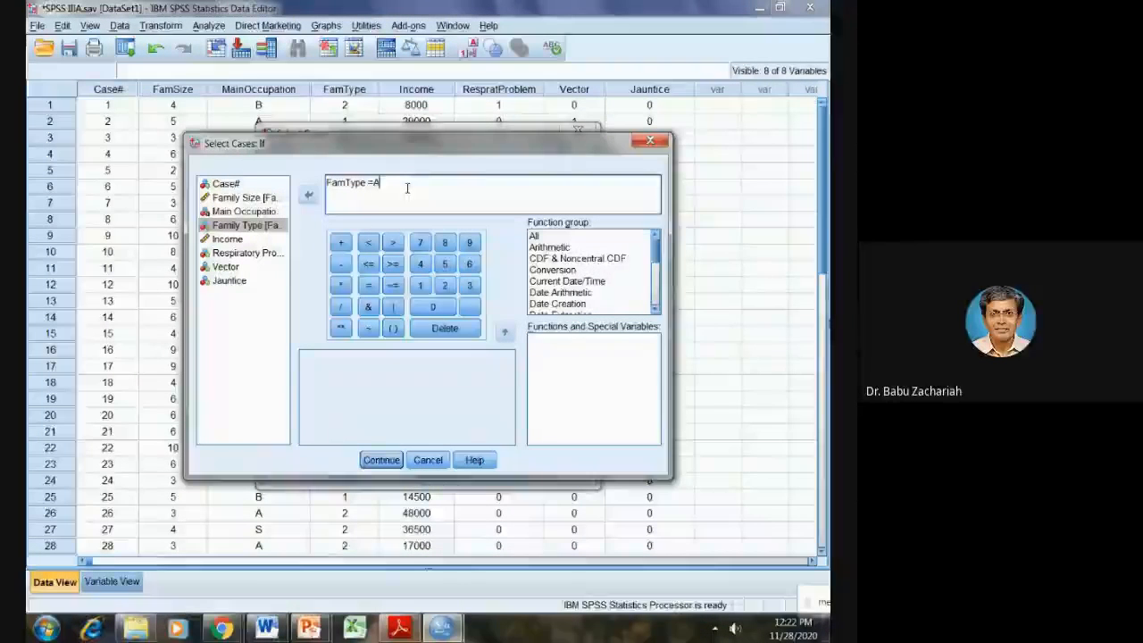
{"action": "left_click", "coordinate": [380, 459]}
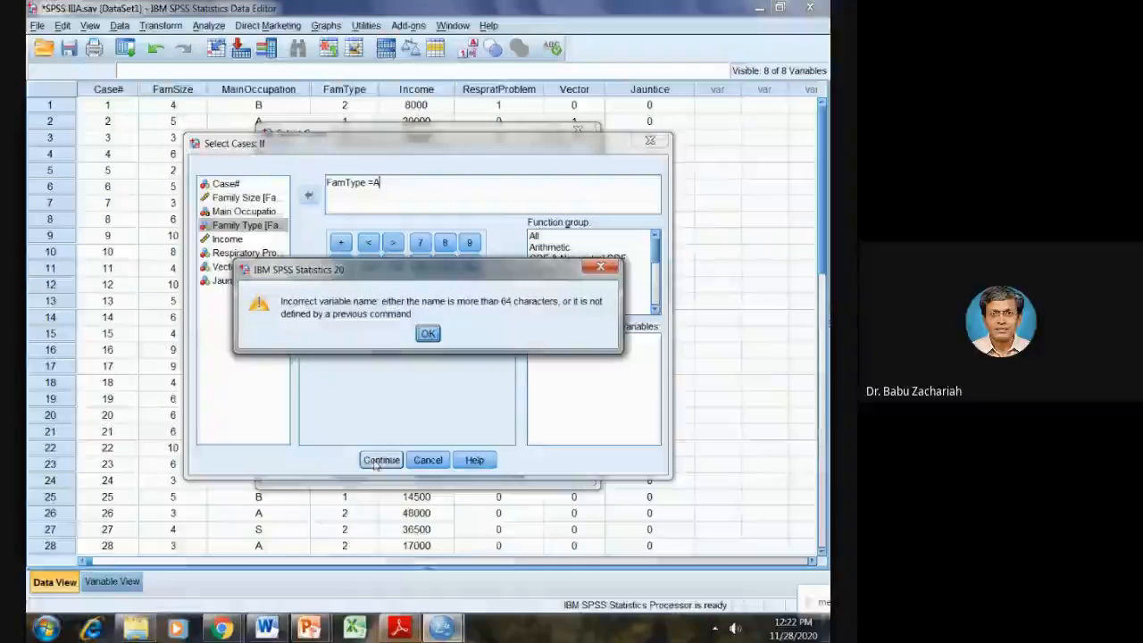
Try replacing the case selection condition with MainOccupation = A, without quotation marks
{"action": "left_click", "coordinate": [427, 334]}
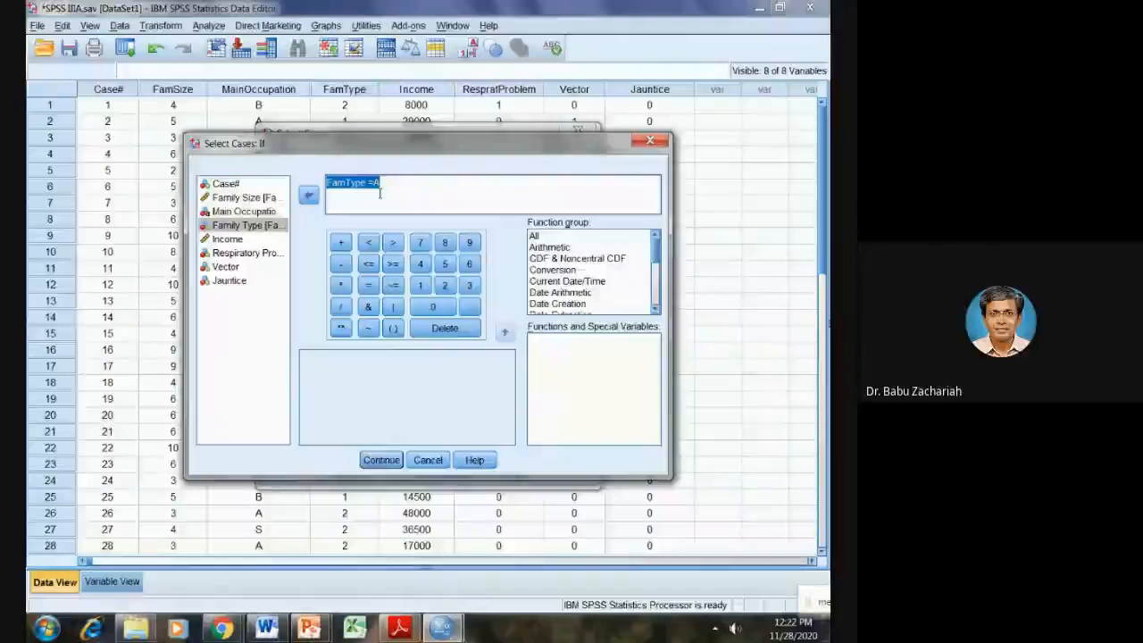
{"action": "left_click", "coordinate": [280, 210]}
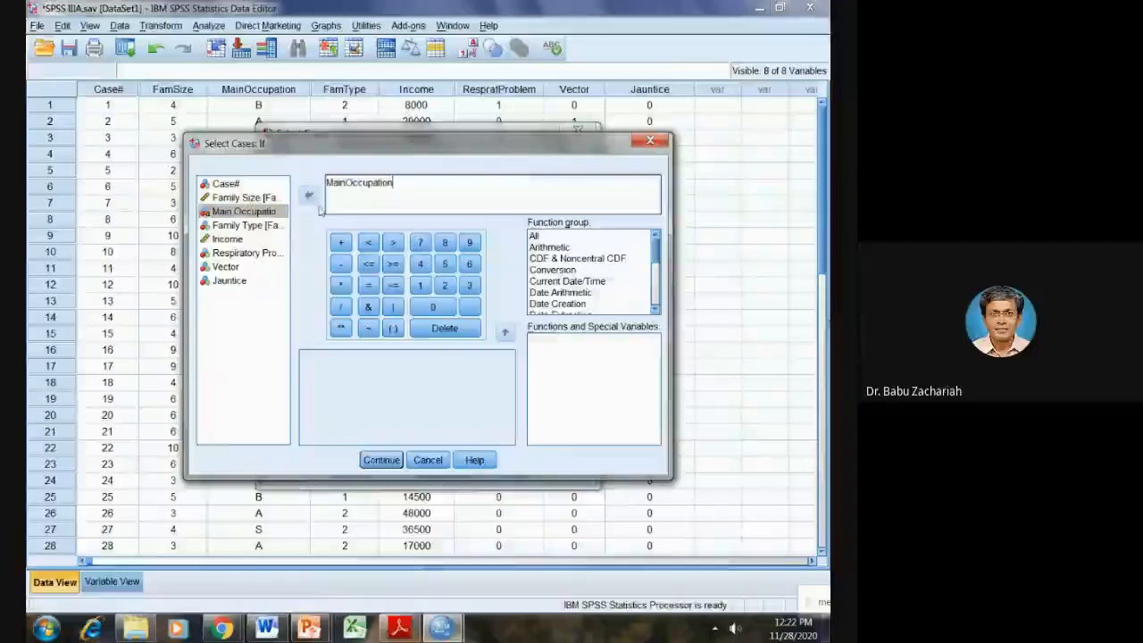
{"action": "left_click", "coordinate": [368, 291]}
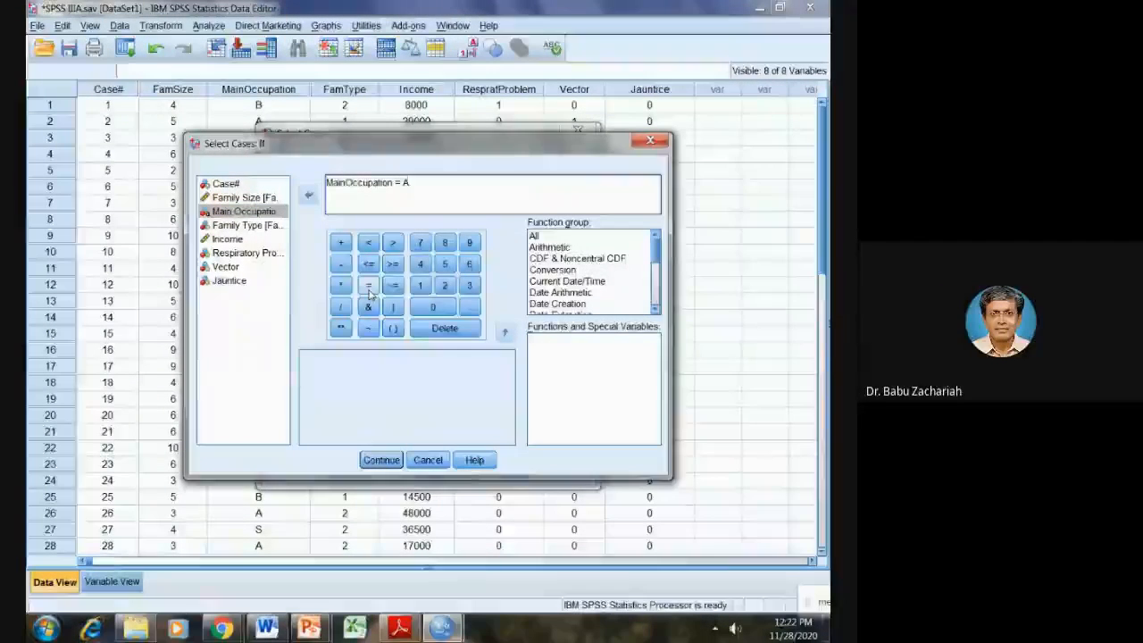
{"action": "left_click", "coordinate": [381, 460]}
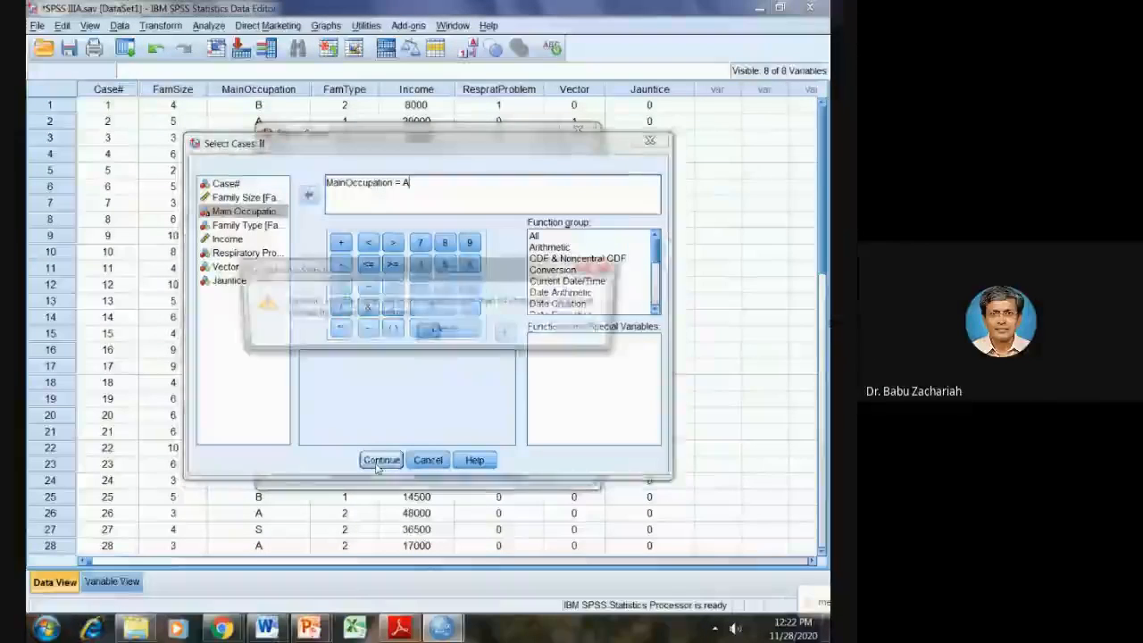
{"action": "left_click", "coordinate": [428, 333]}
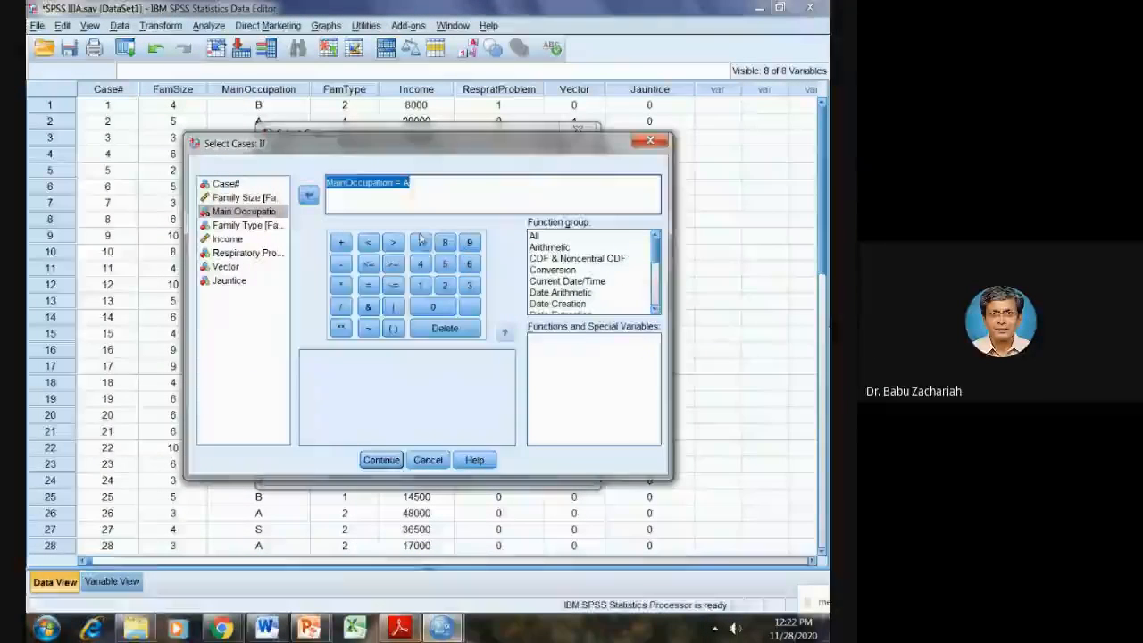
Put the A in quotation marks so the condition reads MainOccupation = "A", and apply the case filter
{"action": "left_click", "coordinate": [408, 185]}
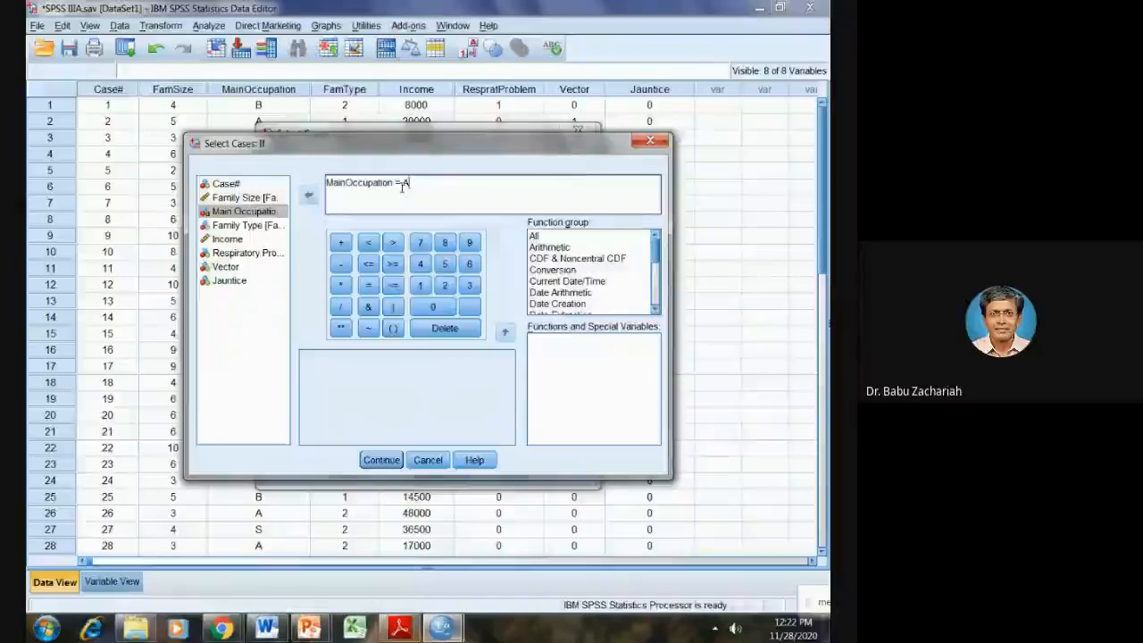
{"action": "key", "text": "Left"}
{"action": "type", "text": "\""}
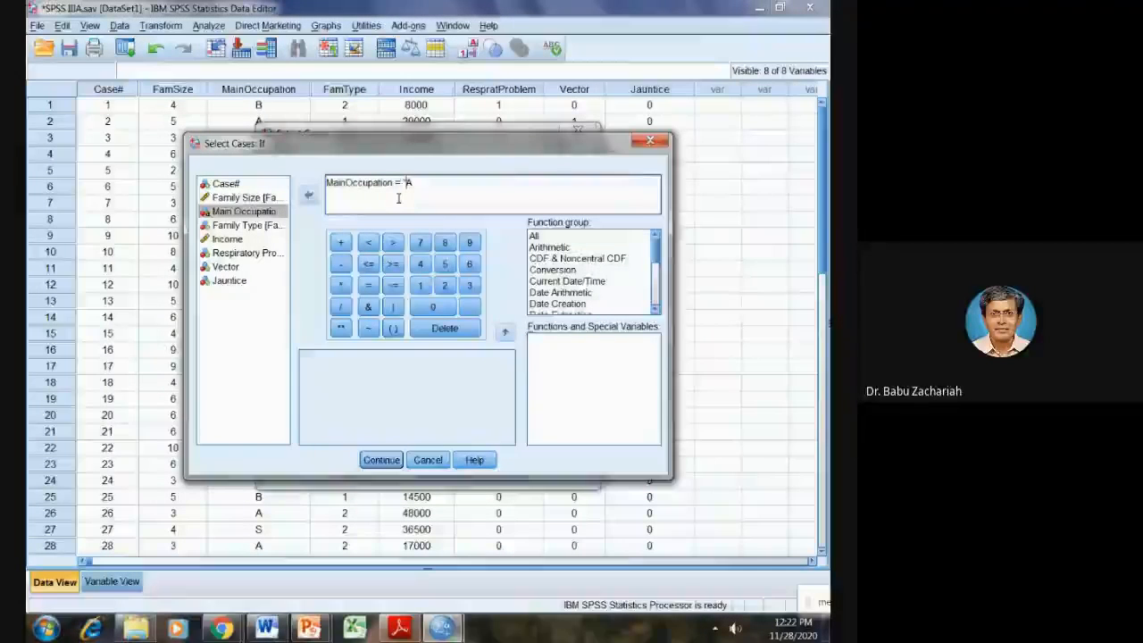
{"action": "left_click", "coordinate": [444, 184]}
{"action": "type", "text": "\""}
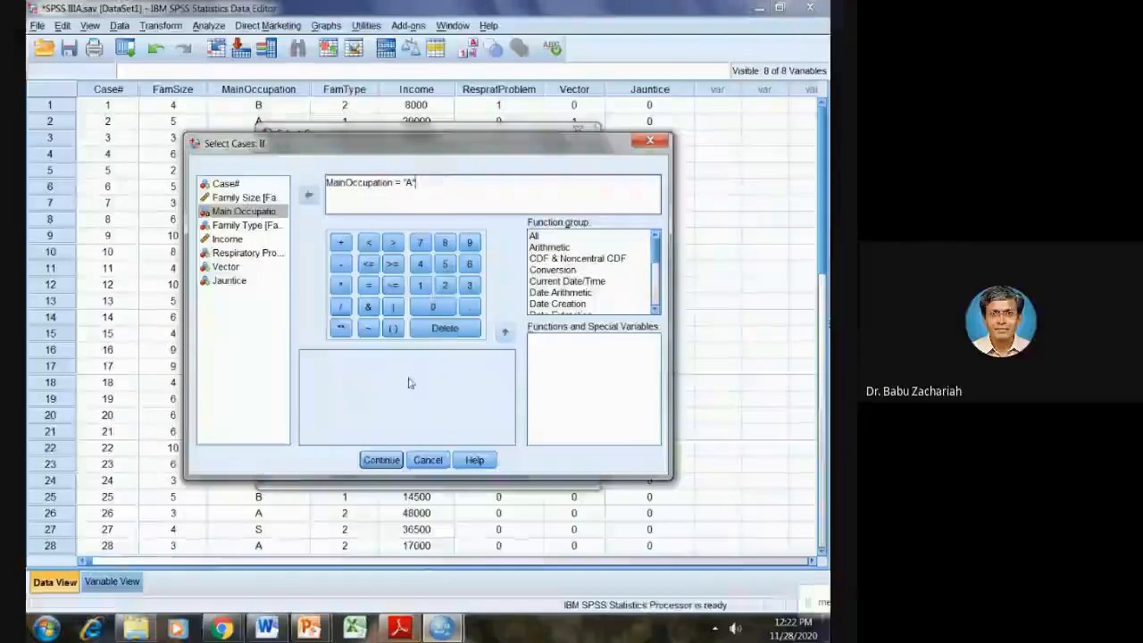
{"action": "left_click", "coordinate": [382, 460]}
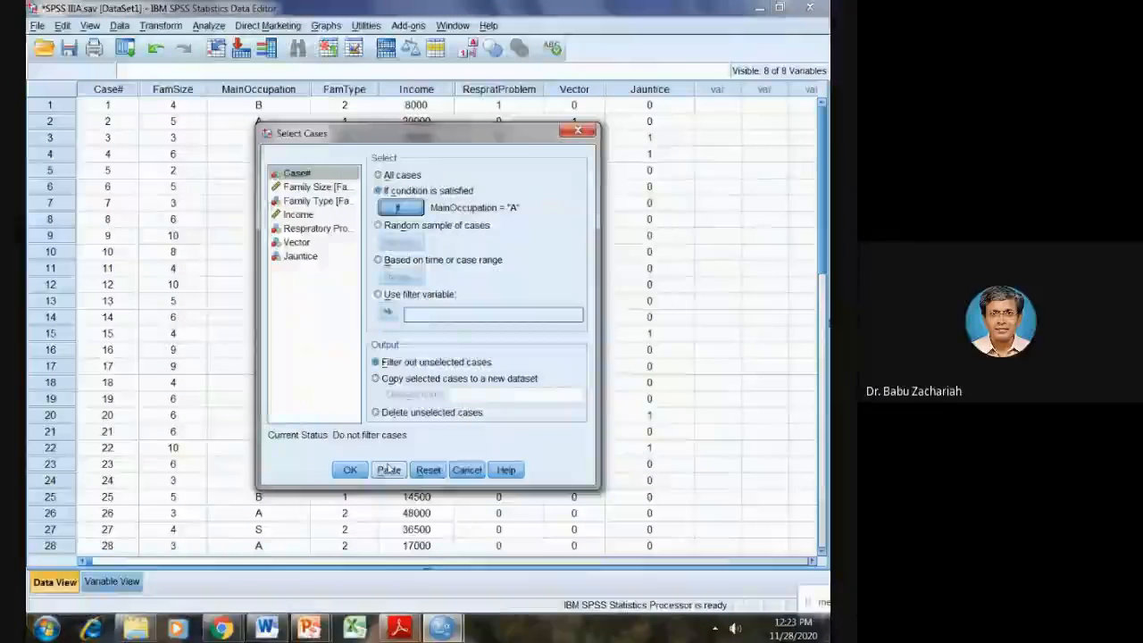
{"action": "left_click", "coordinate": [344, 469]}
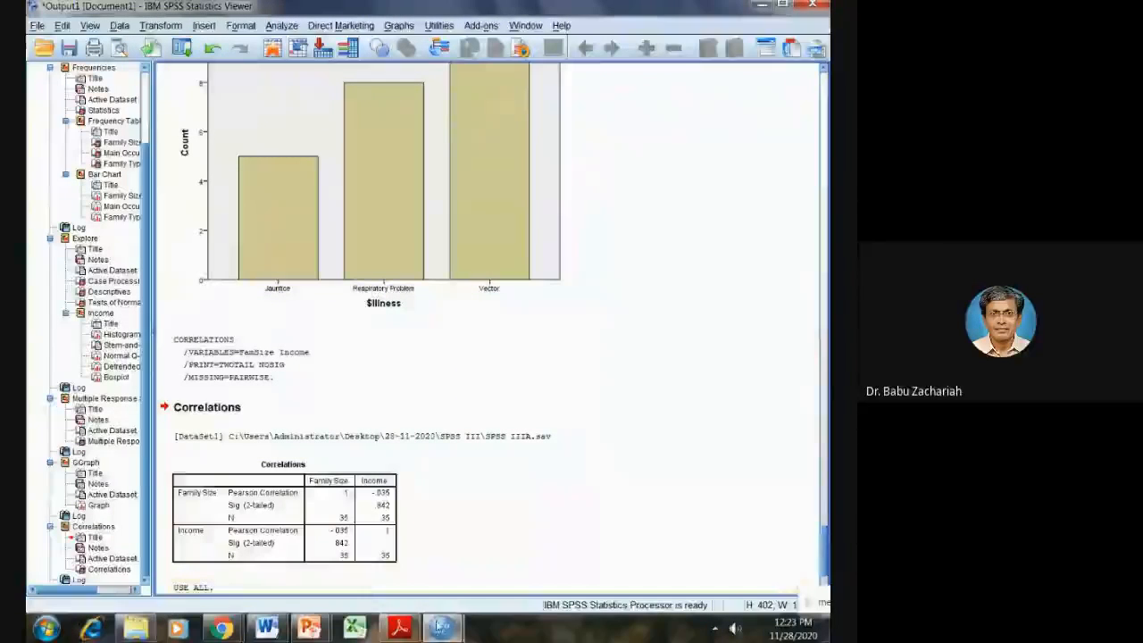
Examine the filtered cases in the dataset, recheck the task in SPSS IIIA.pdf in Adobe Reader, and return to the SPSS dataset
{"action": "mouse_move", "coordinate": [442, 628]}
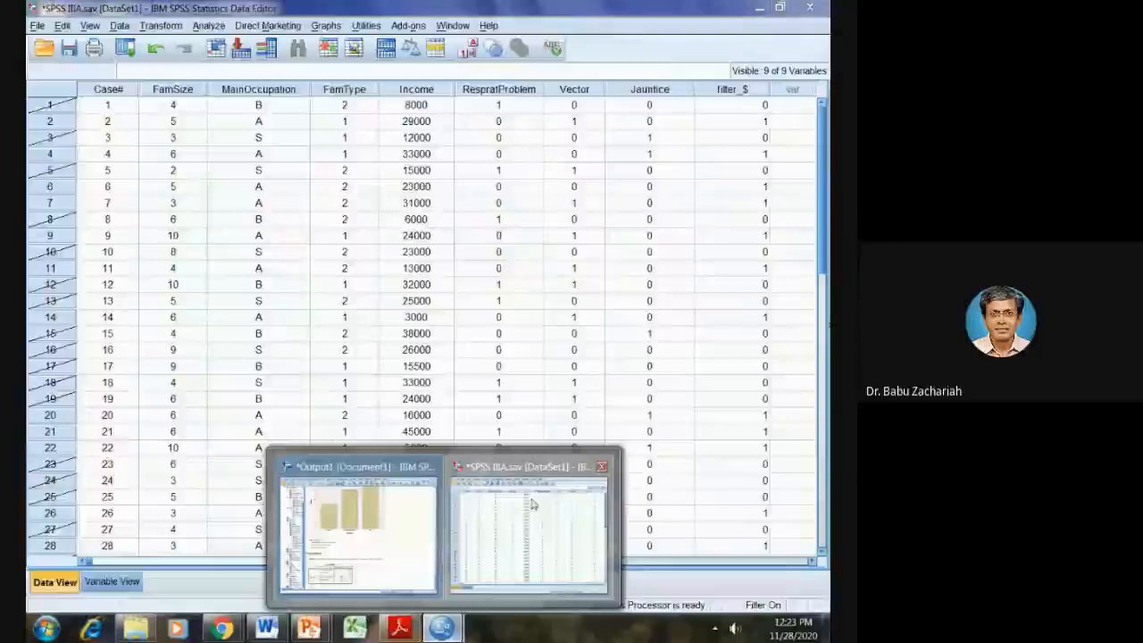
{"action": "left_click", "coordinate": [530, 505]}
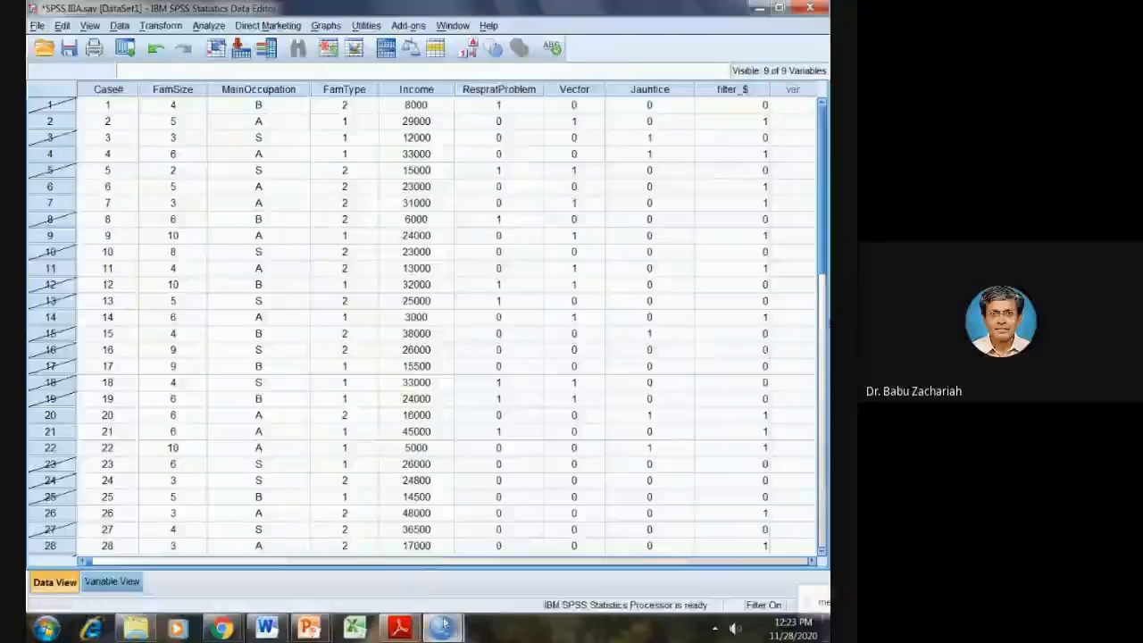
{"action": "left_click", "coordinate": [403, 628]}
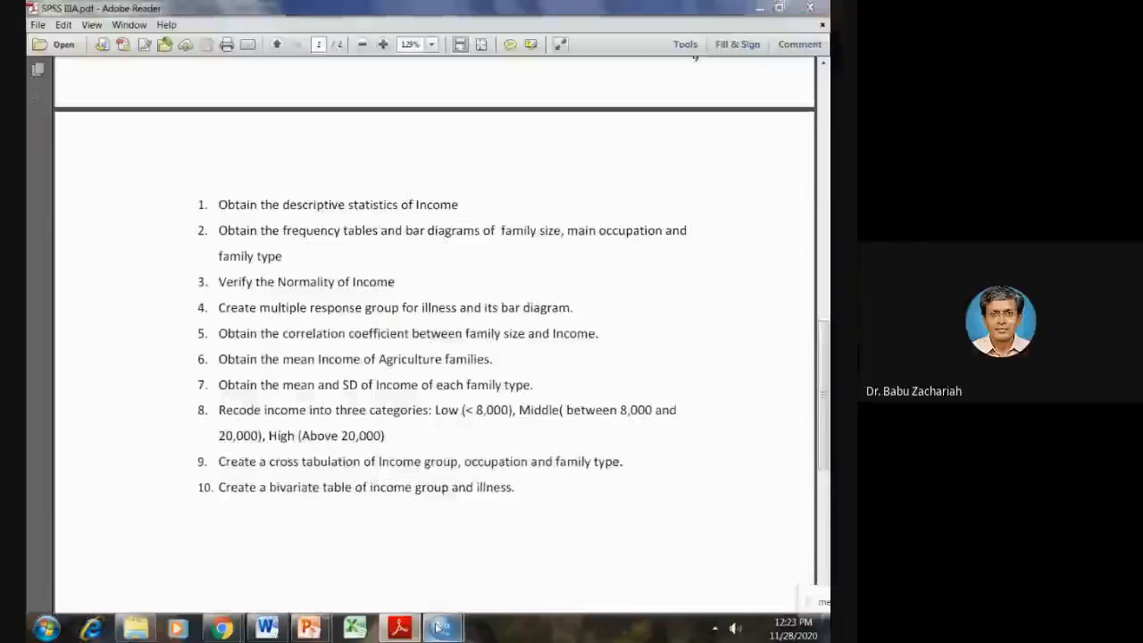
{"action": "mouse_move", "coordinate": [441, 629]}
{"action": "left_click", "coordinate": [471, 559]}
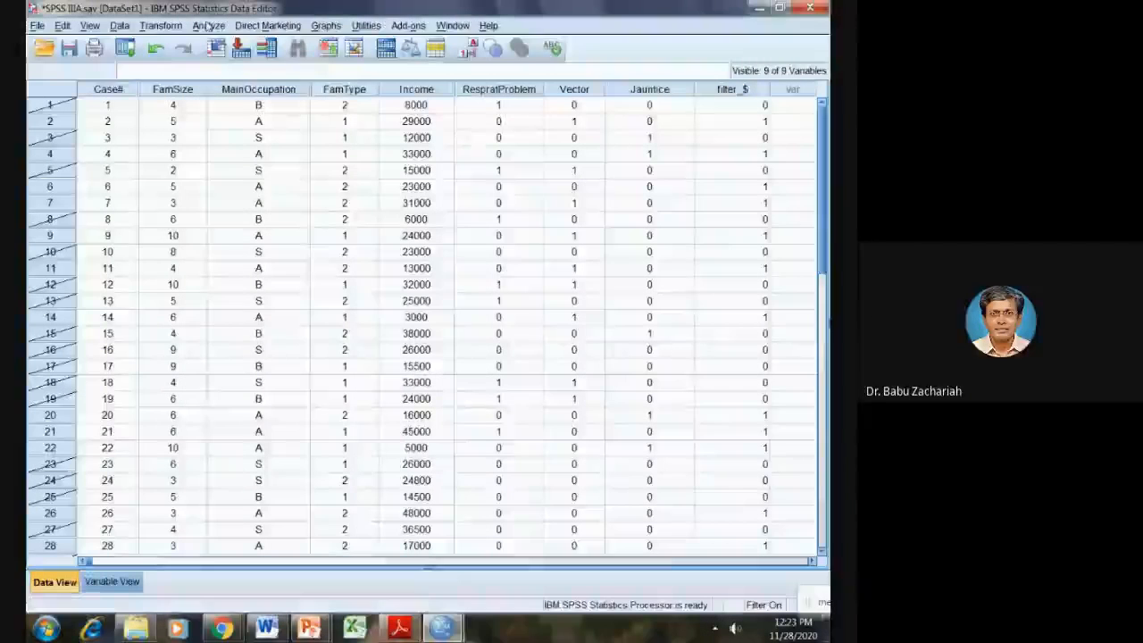
Set up a Frequencies analysis with Income as the only variable, removing Family Size, Main Occupation and Family Type
{"action": "left_click", "coordinate": [208, 25]}
{"action": "mouse_move", "coordinate": [267, 61]}
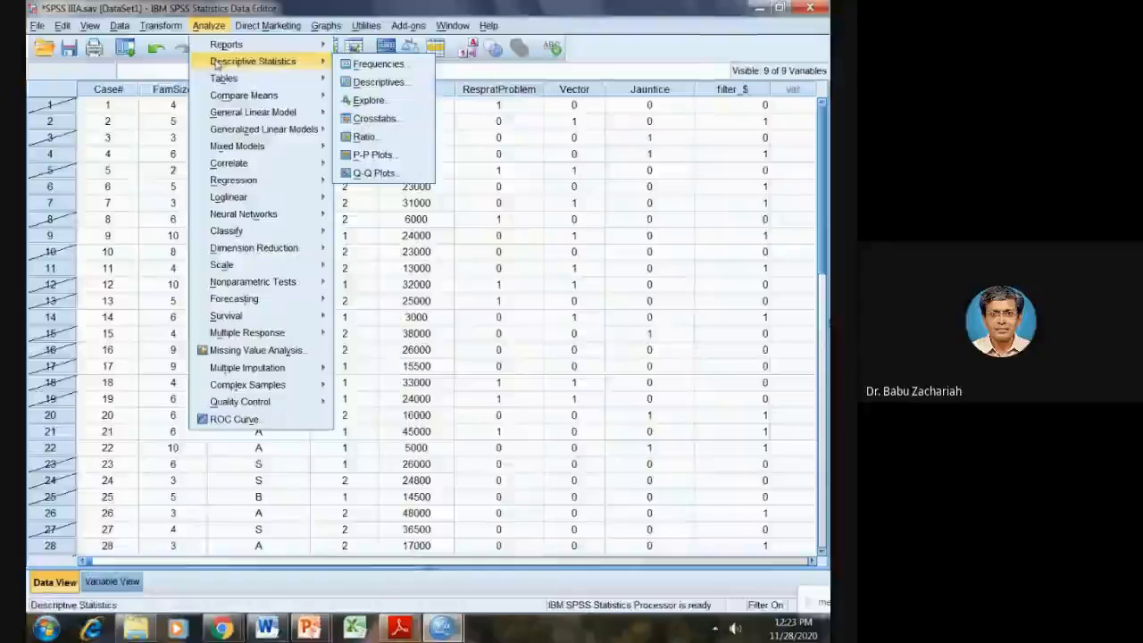
{"action": "left_click", "coordinate": [375, 64]}
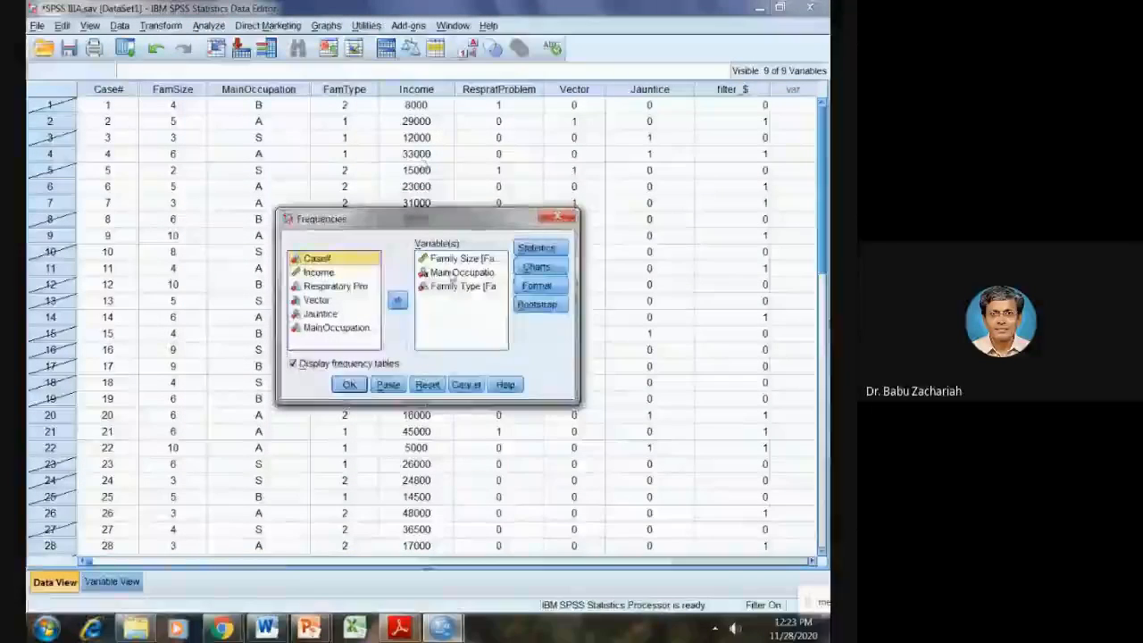
{"action": "left_click", "coordinate": [395, 302]}
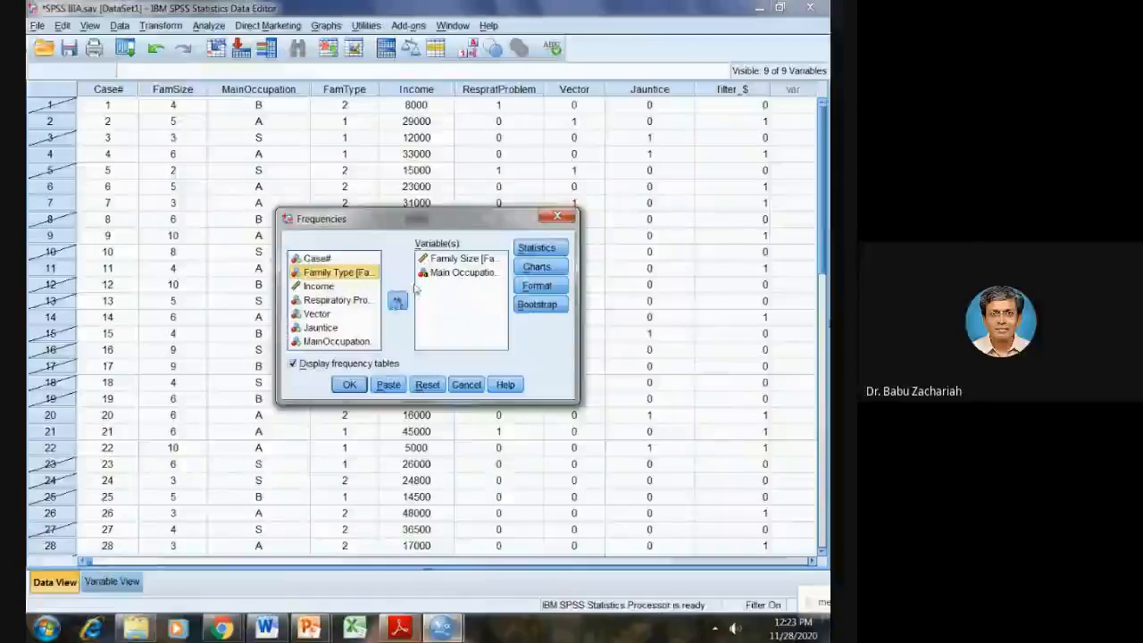
{"action": "double_click", "coordinate": [432, 273]}
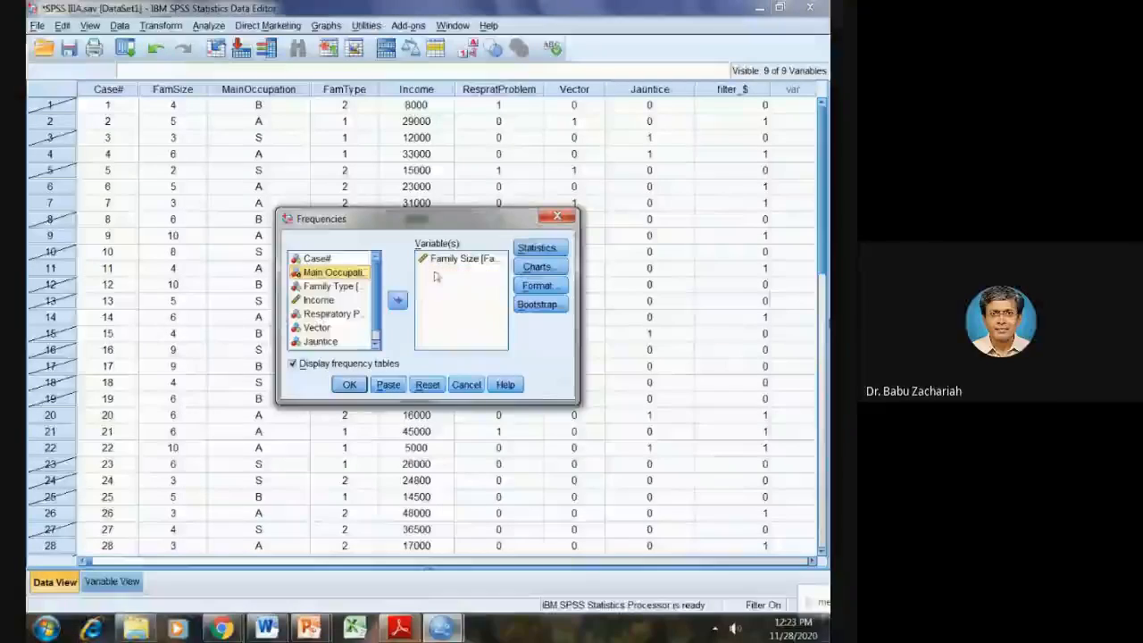
{"action": "left_click", "coordinate": [399, 299]}
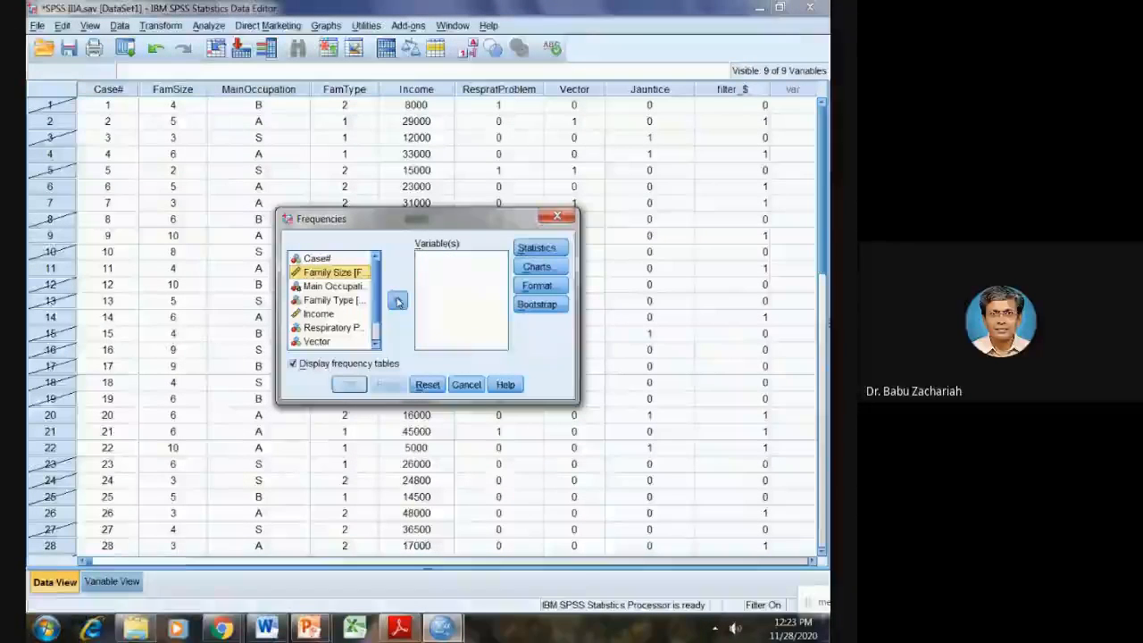
{"action": "left_click", "coordinate": [323, 314]}
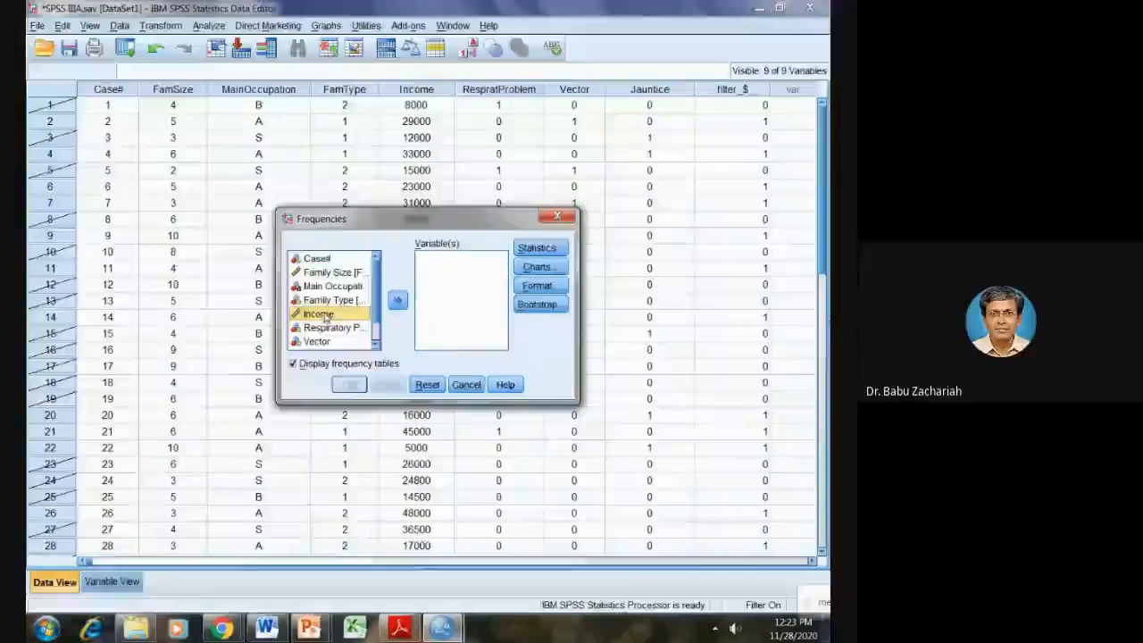
{"action": "left_click", "coordinate": [397, 300]}
Run the Income frequencies with only the mean as statistic, without charts or frequency tables
{"action": "left_click", "coordinate": [536, 247]}
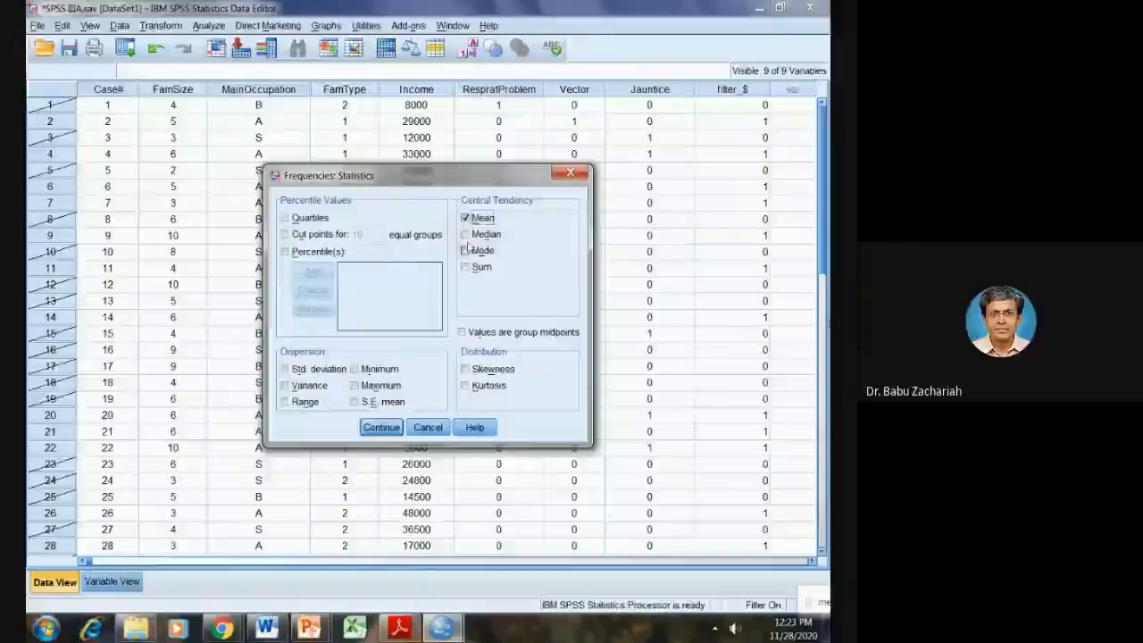
{"action": "left_click", "coordinate": [381, 427]}
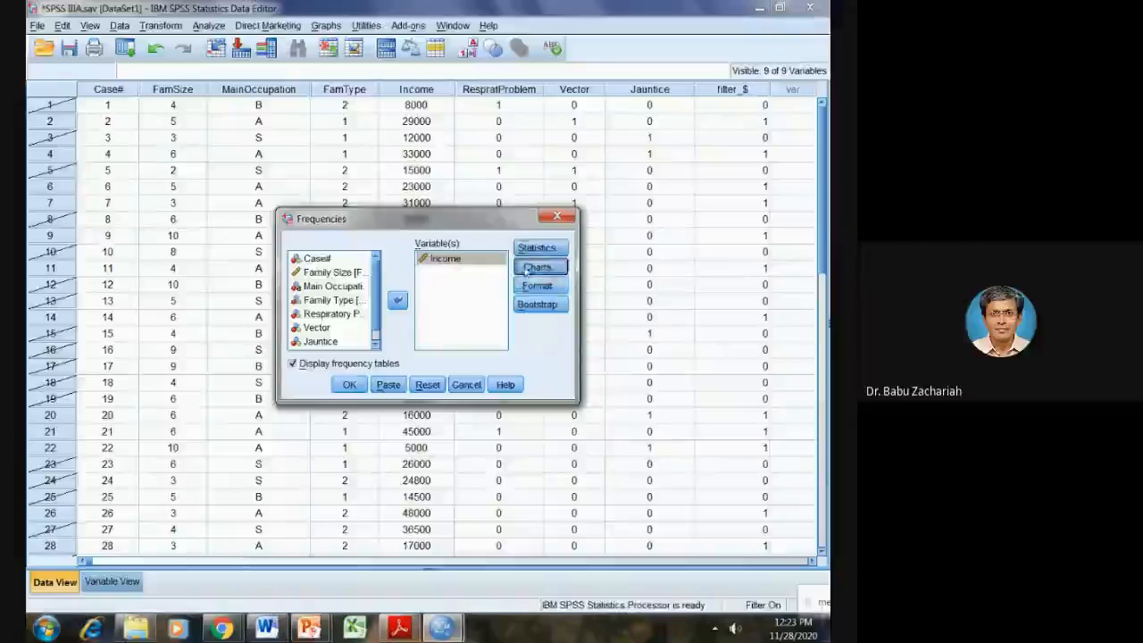
{"action": "left_click", "coordinate": [536, 267]}
{"action": "left_click", "coordinate": [370, 257]}
{"action": "left_click", "coordinate": [382, 389]}
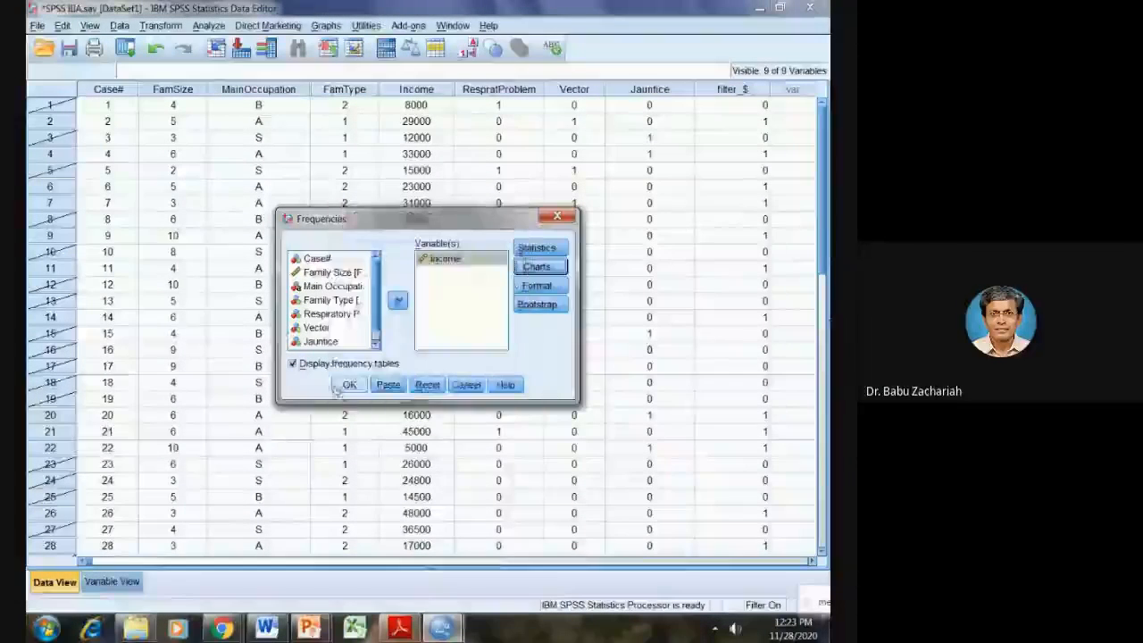
{"action": "left_click", "coordinate": [294, 363]}
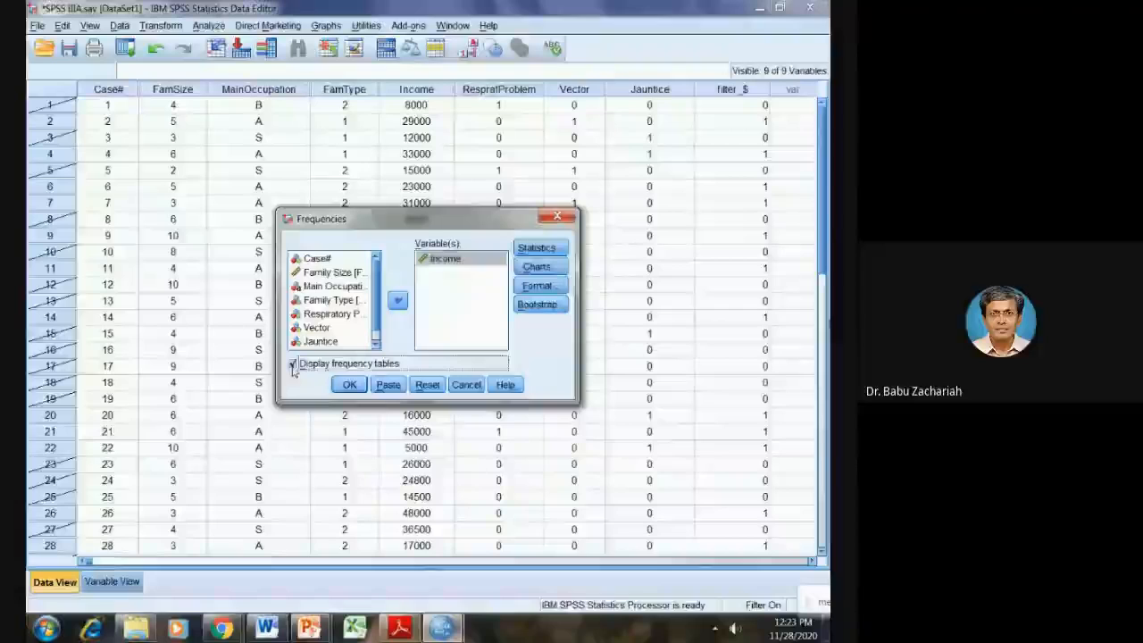
{"action": "left_click", "coordinate": [347, 387]}
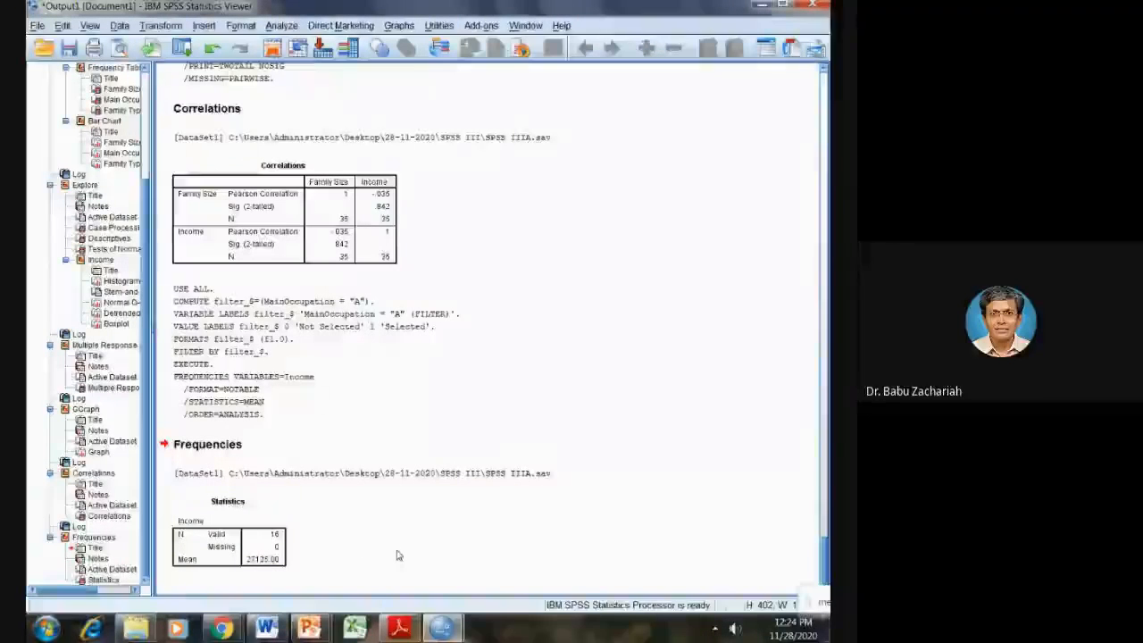
Read the task on mean and SD of Income in SPSS IIIA.pdf and switch back to the SPSS dataset
{"action": "key", "text": "alt+Tab"}
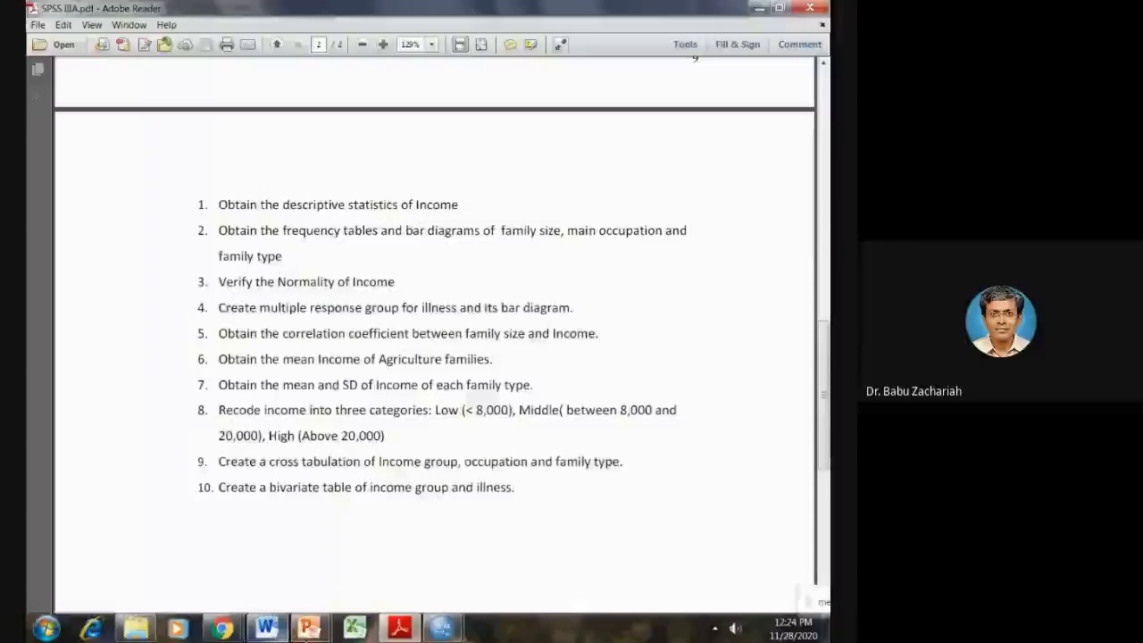
{"action": "mouse_move", "coordinate": [437, 629]}
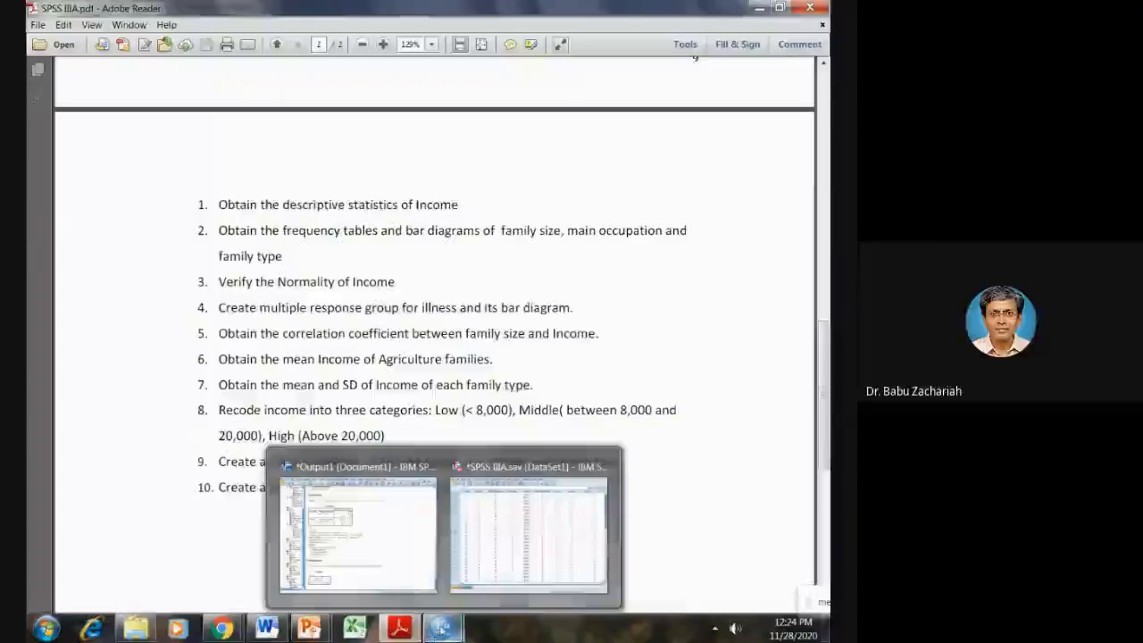
{"action": "left_click", "coordinate": [536, 571]}
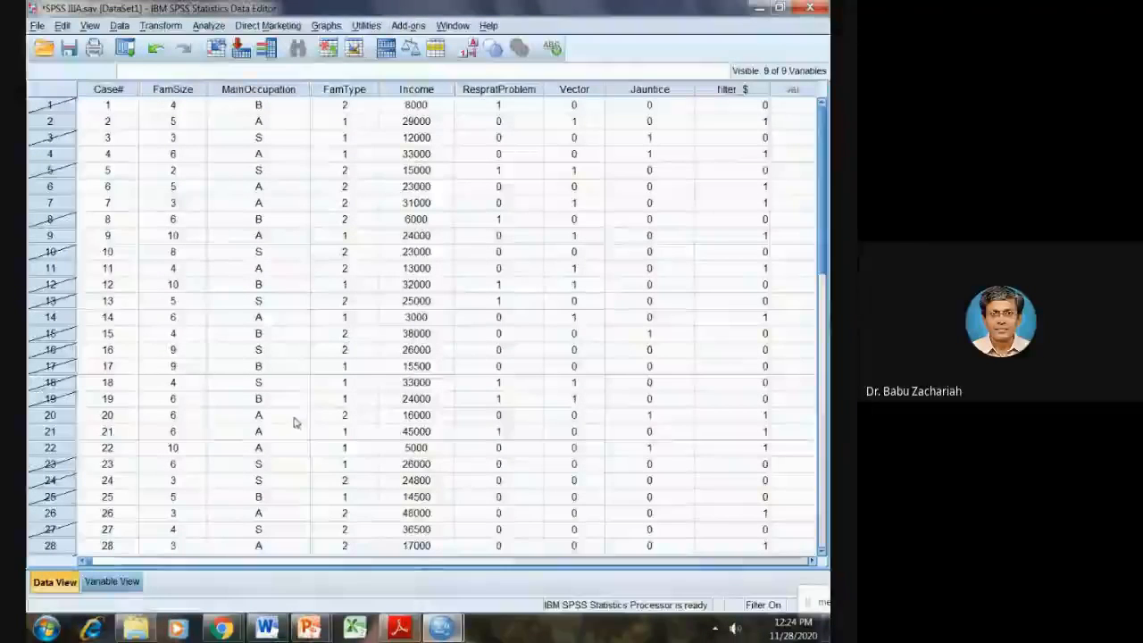
Turn off the case filter by selecting all cases of the dataset
{"action": "left_click", "coordinate": [117, 26]}
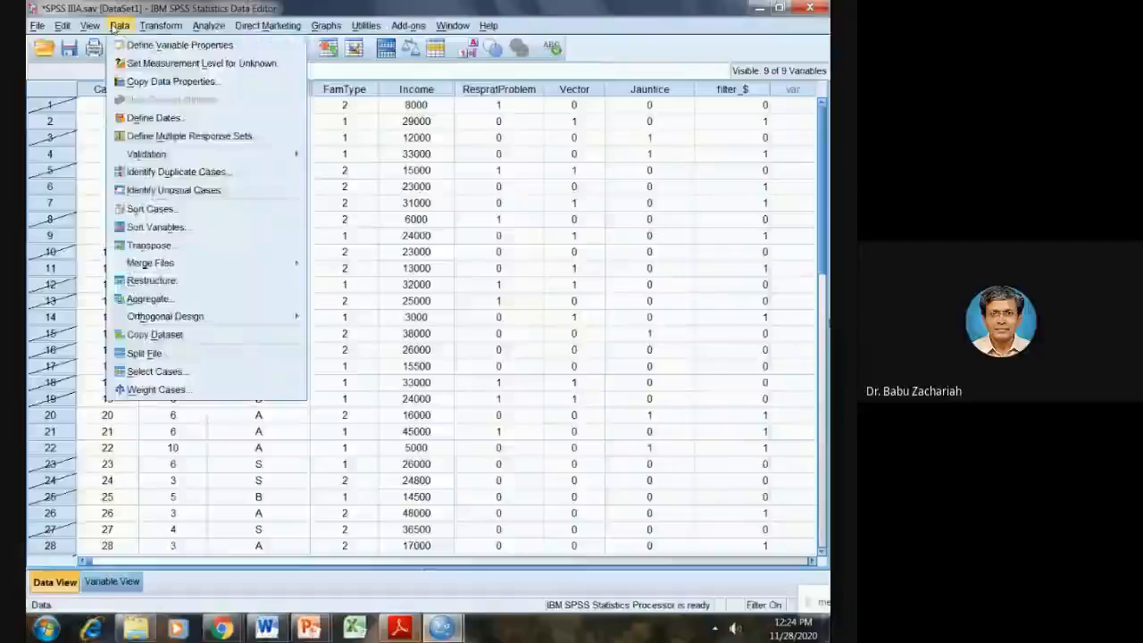
{"action": "left_click", "coordinate": [143, 371]}
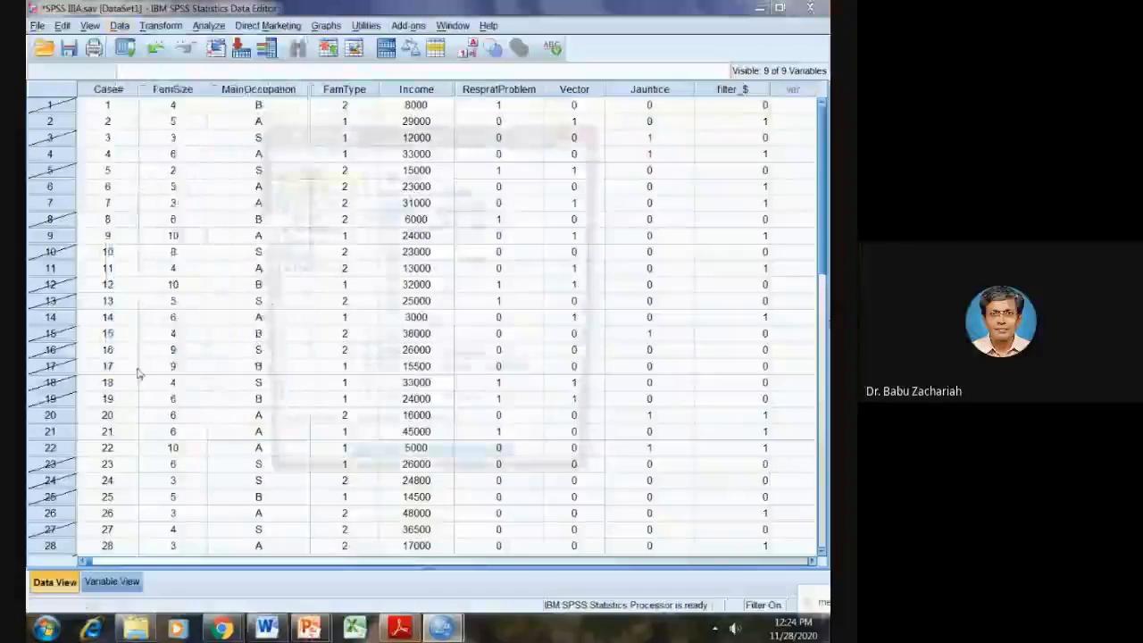
{"action": "left_click", "coordinate": [378, 176]}
{"action": "left_click", "coordinate": [349, 470]}
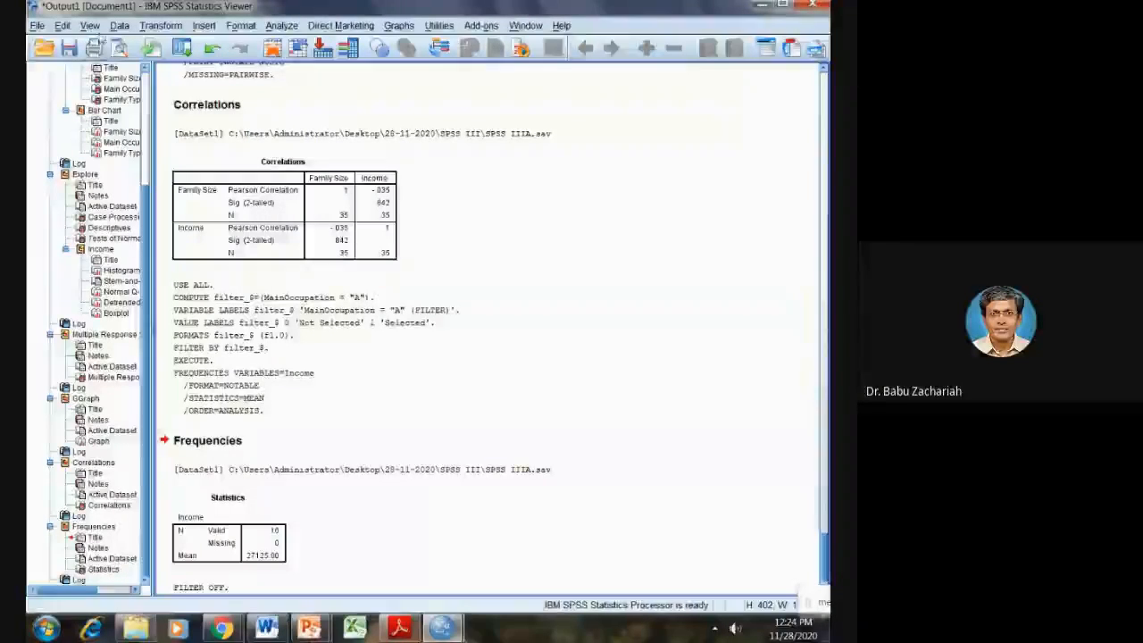
Split the file to compare groups based on Family Type, sorting the file by the grouping variable
{"action": "left_click", "coordinate": [117, 26]}
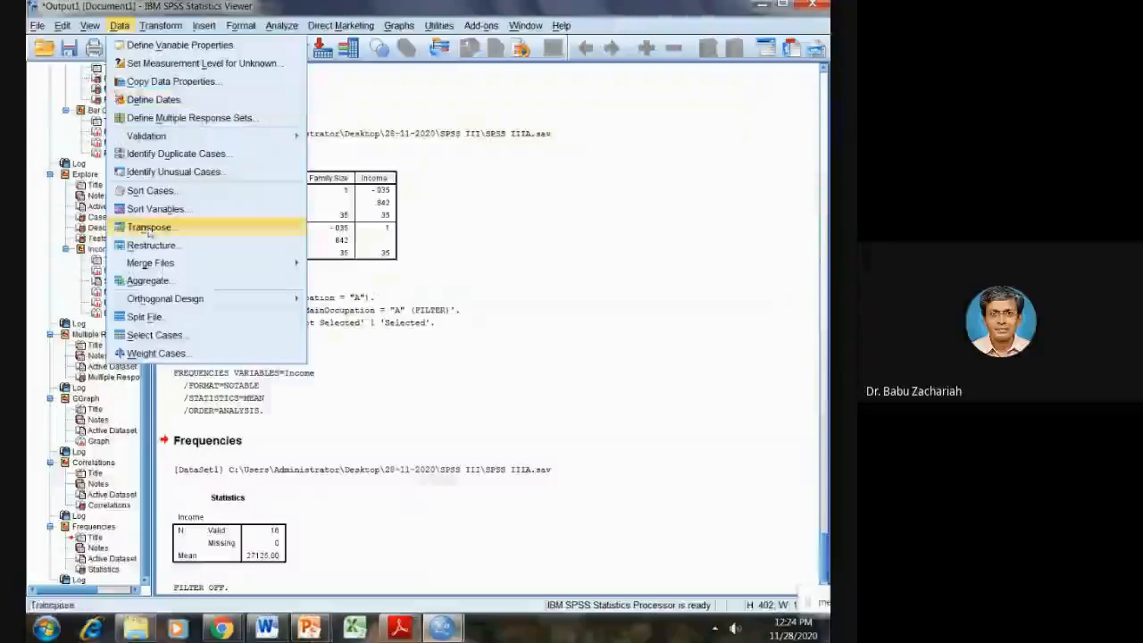
{"action": "left_click", "coordinate": [159, 317]}
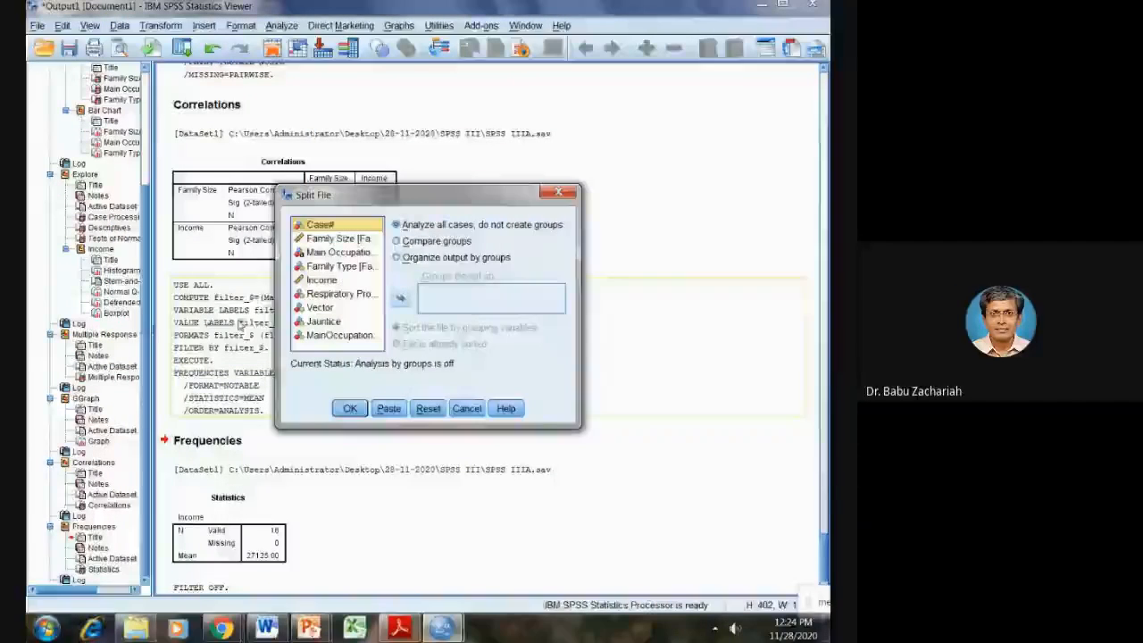
{"action": "left_click", "coordinate": [397, 242]}
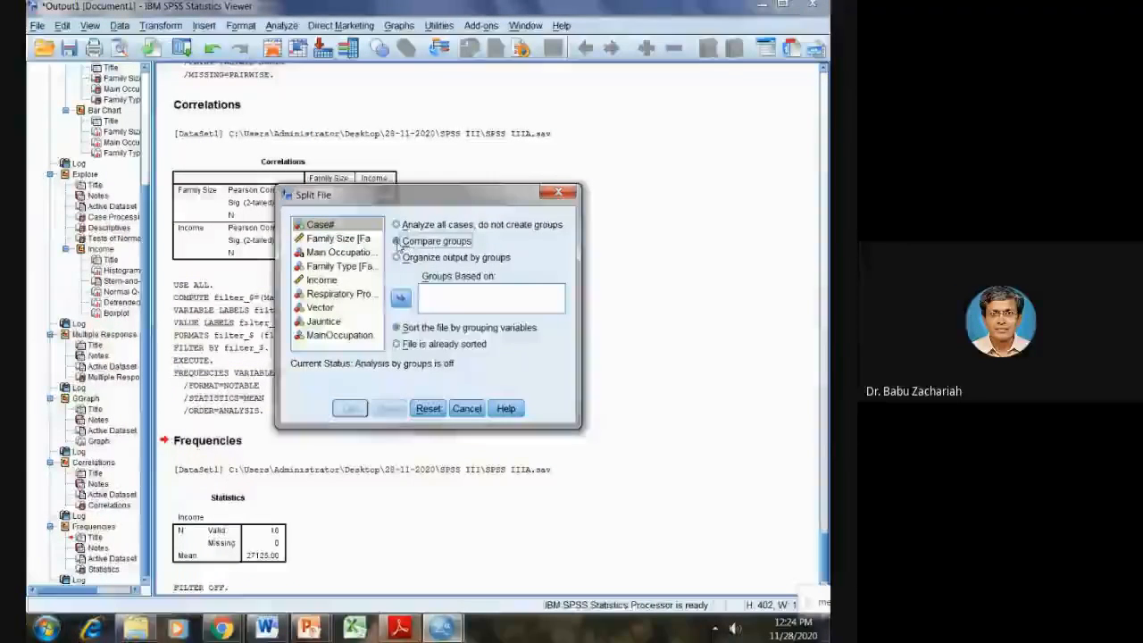
{"action": "left_click", "coordinate": [341, 267]}
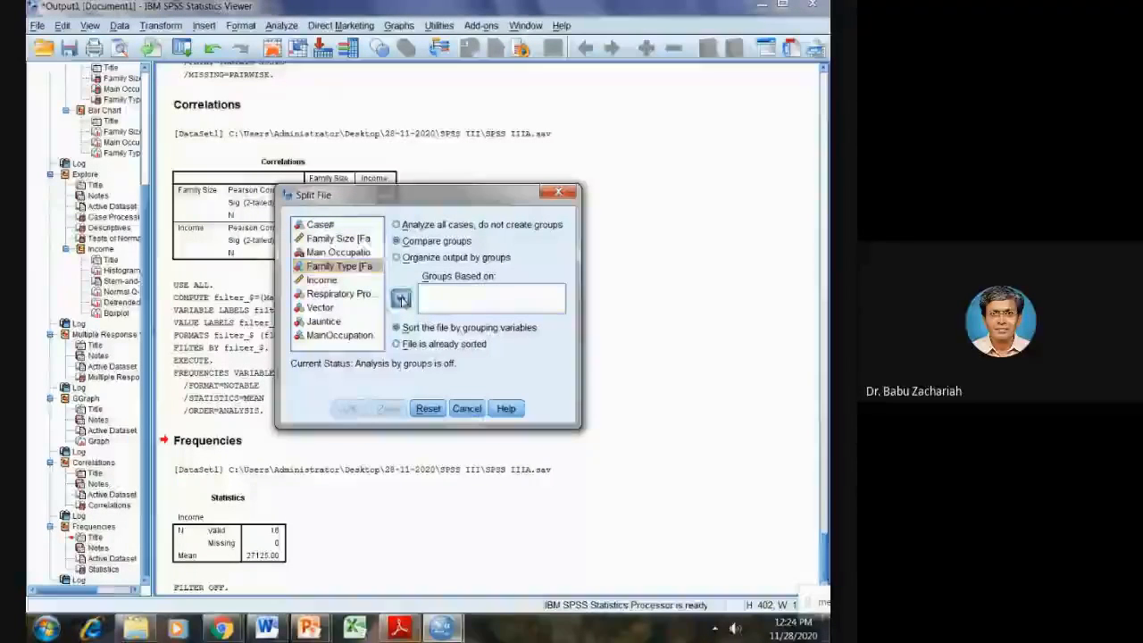
{"action": "left_click", "coordinate": [401, 299]}
{"action": "left_click", "coordinate": [351, 409]}
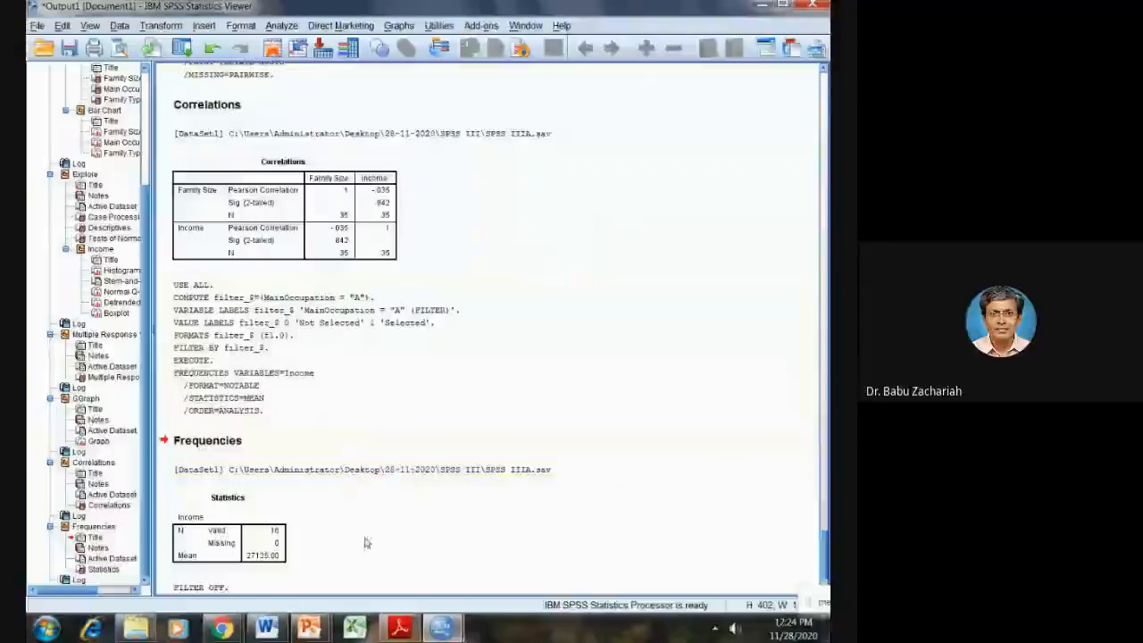
Check the task on Income by family type in SPSS IIIA.pdf, then run Income frequencies in SPSS with mean and standard deviation
{"action": "left_click", "coordinate": [399, 627]}
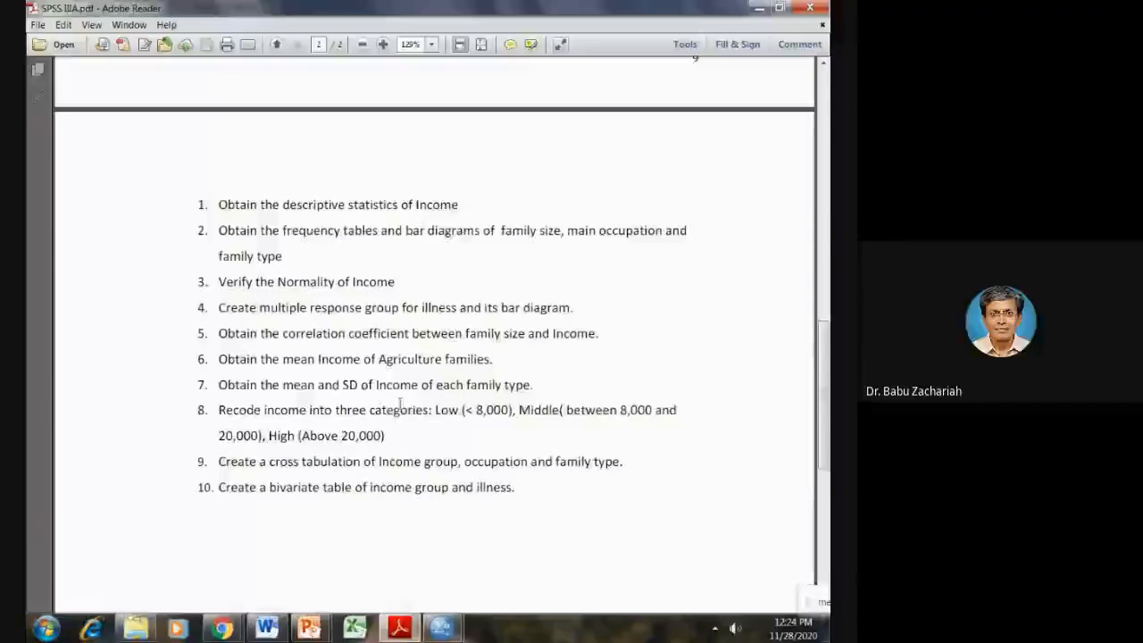
{"action": "left_click", "coordinate": [399, 627]}
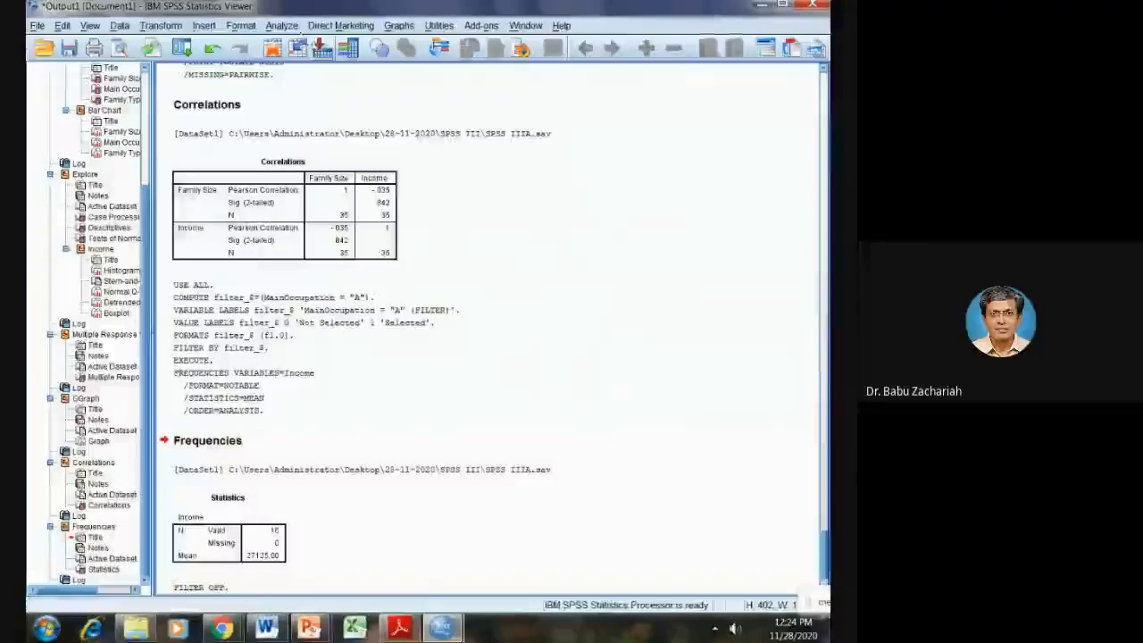
{"action": "left_click", "coordinate": [281, 25]}
{"action": "mouse_move", "coordinate": [297, 93]}
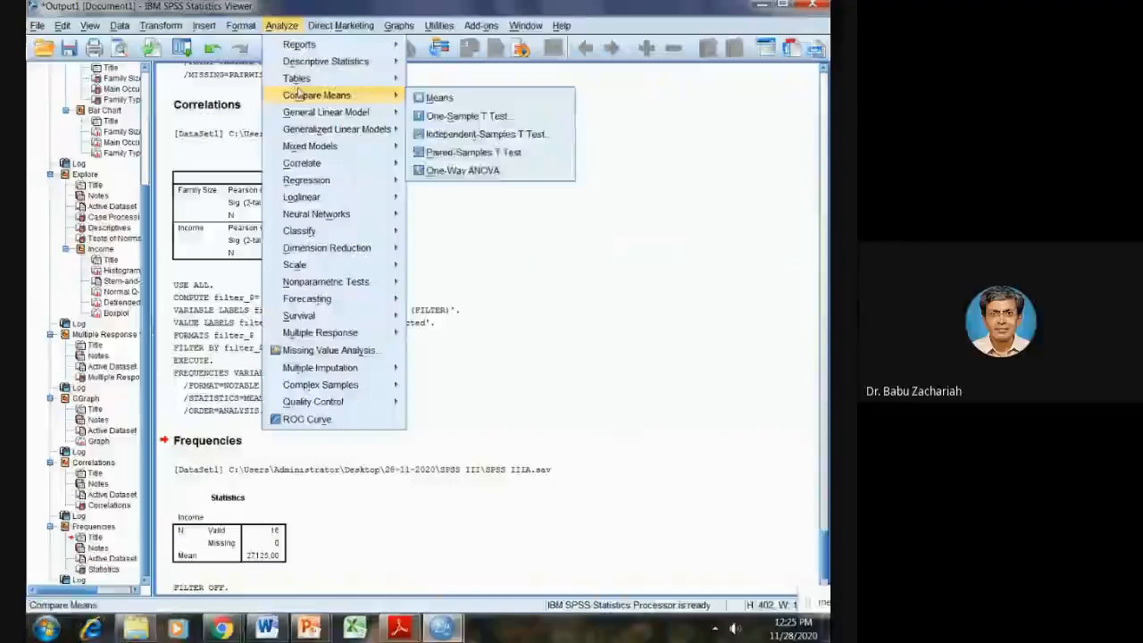
{"action": "mouse_move", "coordinate": [296, 52]}
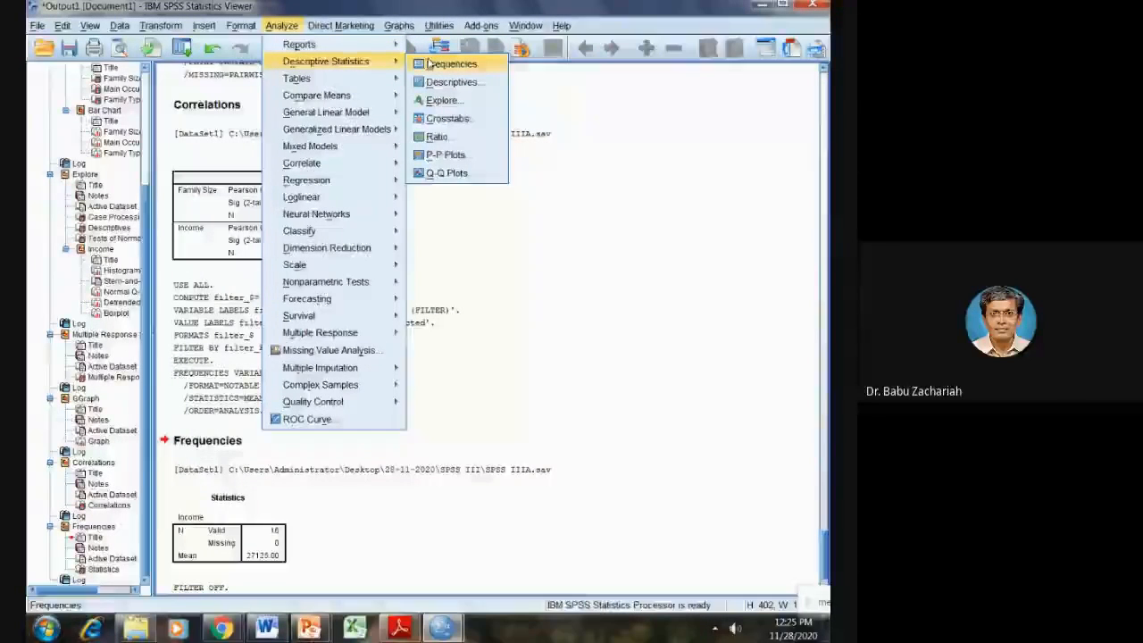
{"action": "left_click", "coordinate": [443, 64]}
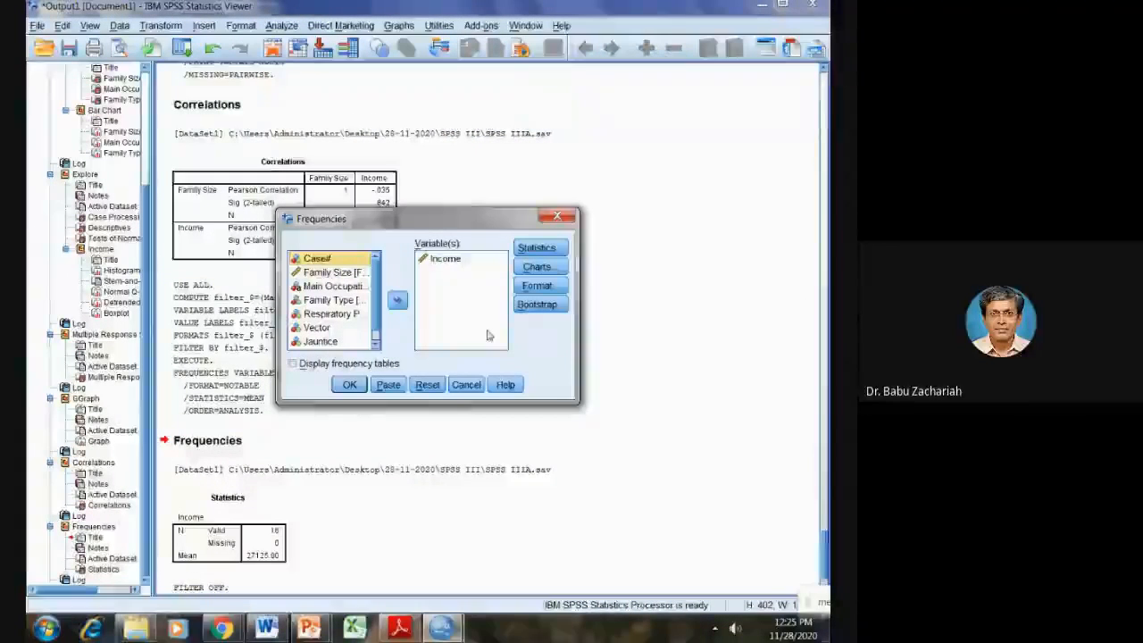
{"action": "left_click", "coordinate": [536, 249]}
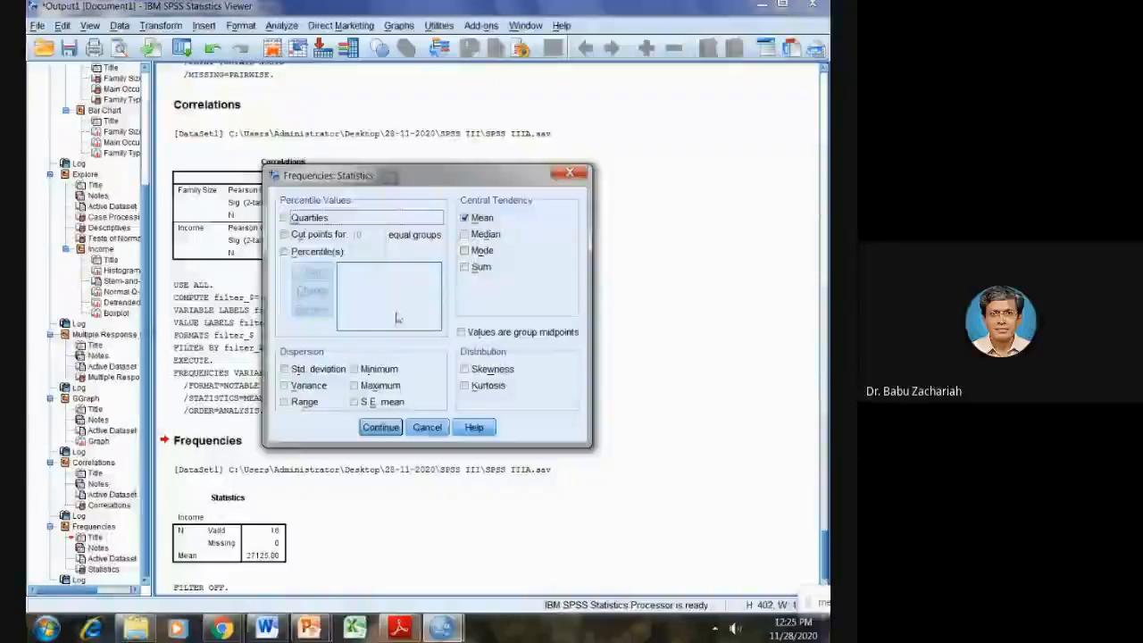
{"action": "left_click", "coordinate": [318, 368]}
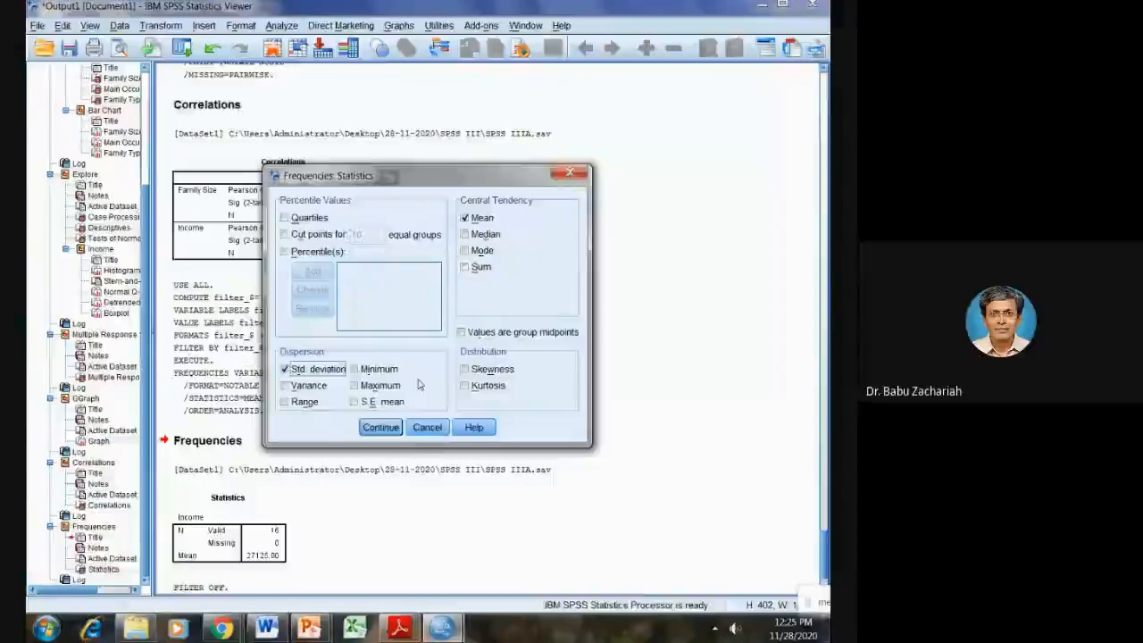
{"action": "left_click", "coordinate": [387, 427]}
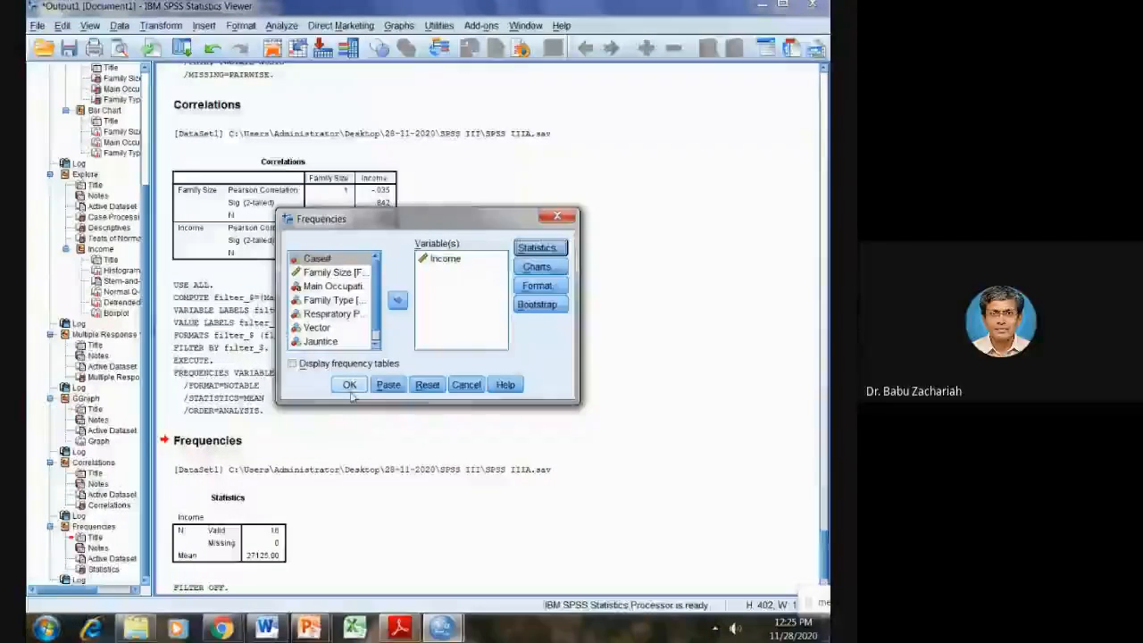
{"action": "left_click", "coordinate": [349, 385]}
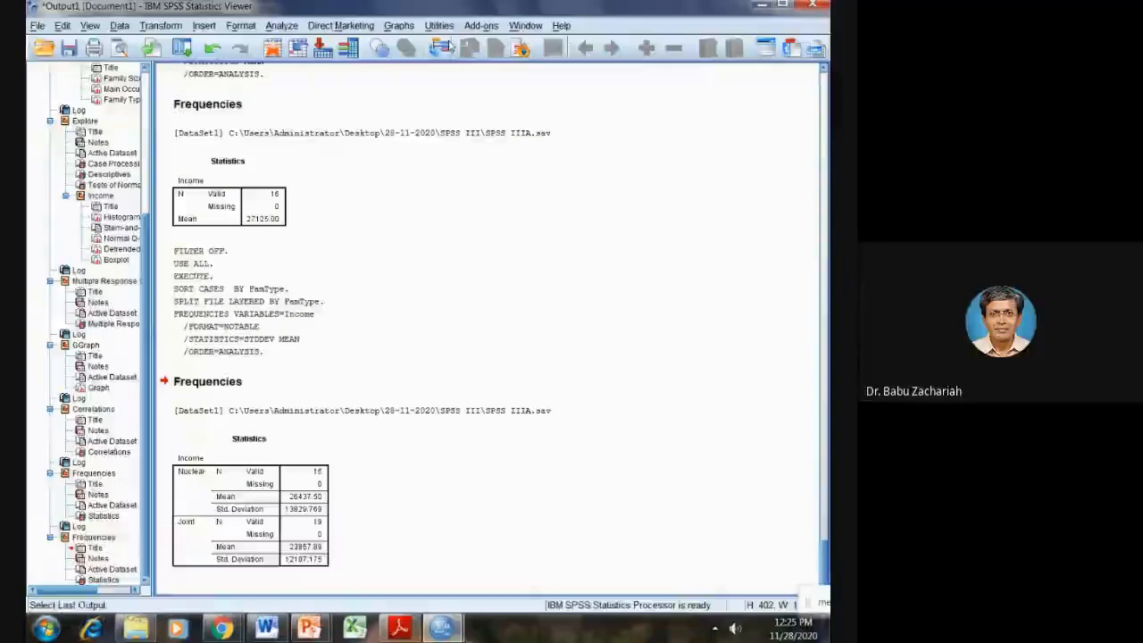
Turn off the file split so that all cases are analyzed without creating groups
{"action": "left_click", "coordinate": [119, 25]}
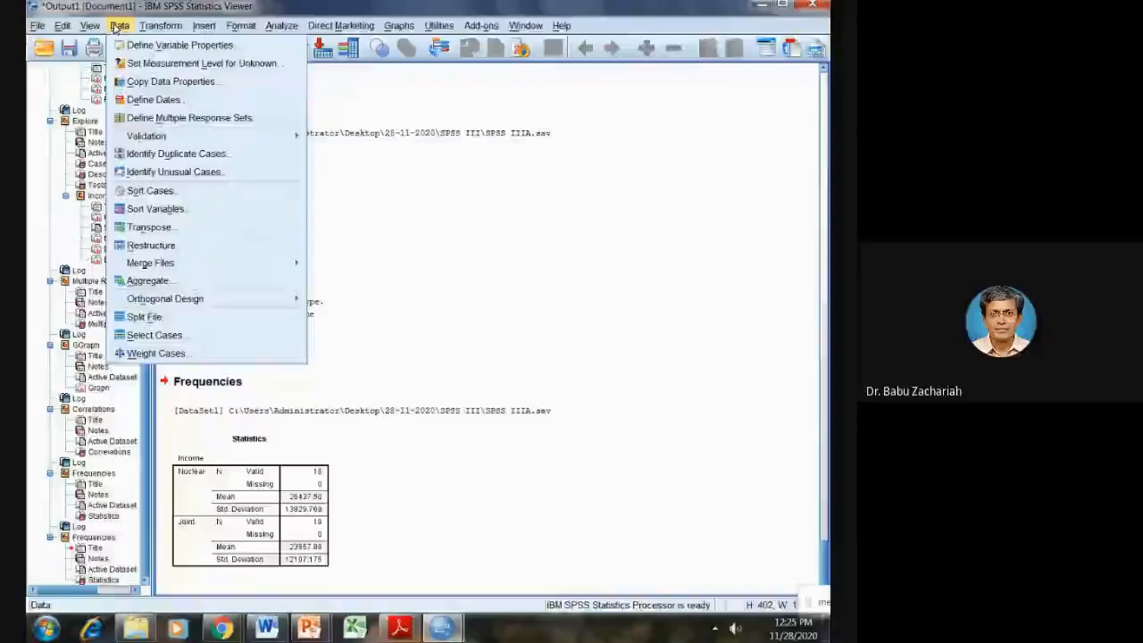
{"action": "left_click", "coordinate": [152, 318]}
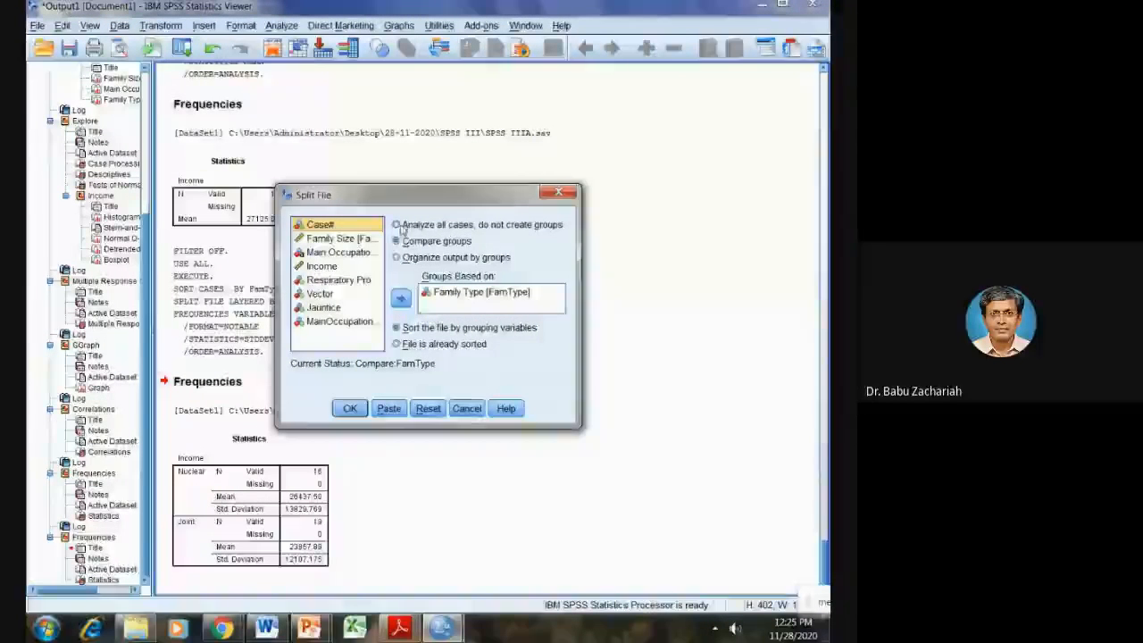
{"action": "left_click", "coordinate": [402, 227]}
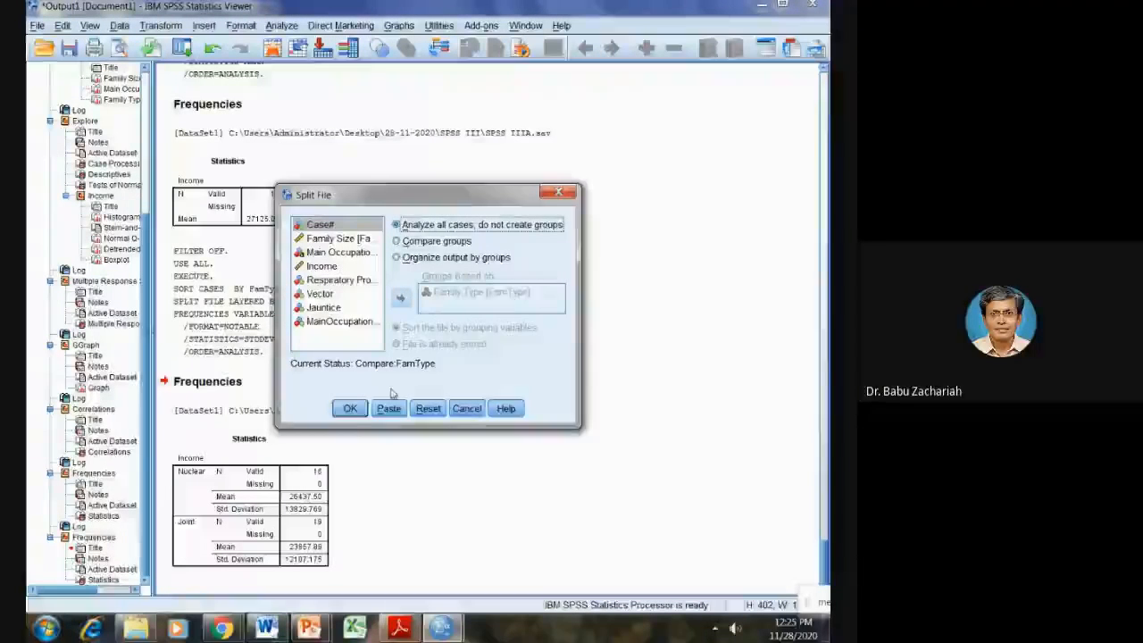
{"action": "left_click", "coordinate": [349, 409]}
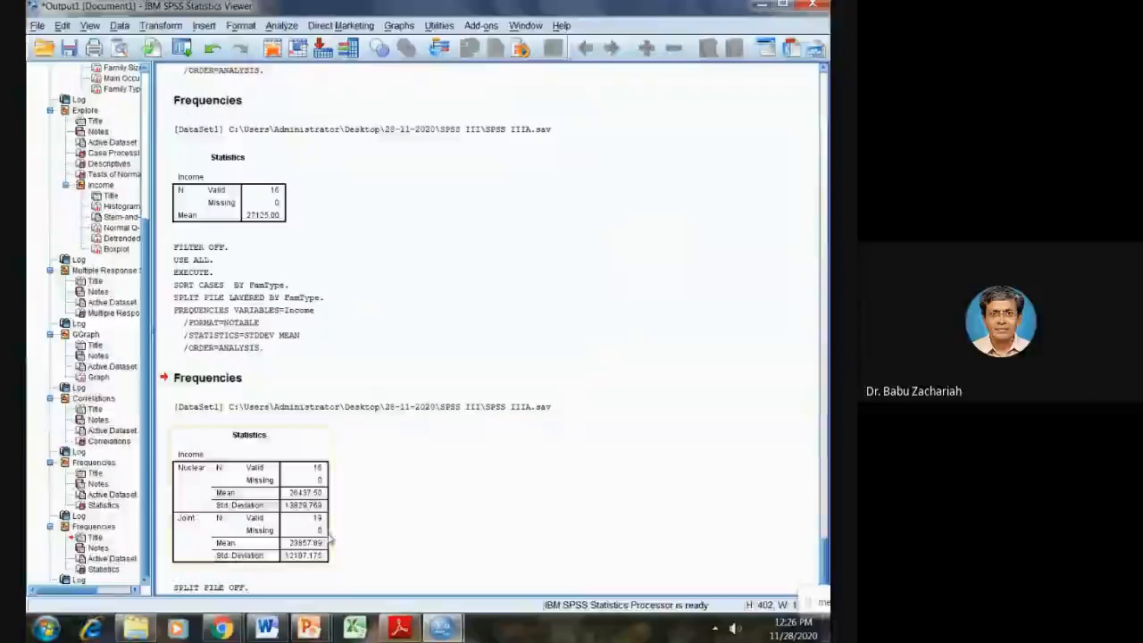
Read the income recoding task in SPSS IIIA.pdf and switch to the SPSS dataset
{"action": "scroll", "coordinate": [352, 477], "scroll_direction": "down", "scroll_amount": 1}
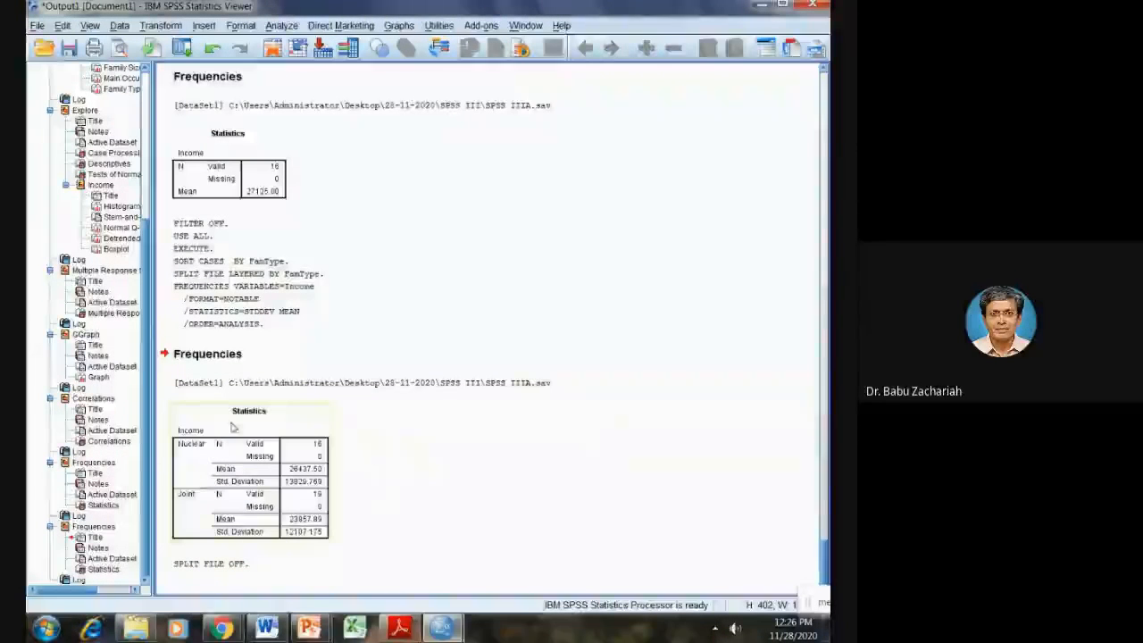
{"action": "mouse_move", "coordinate": [221, 628]}
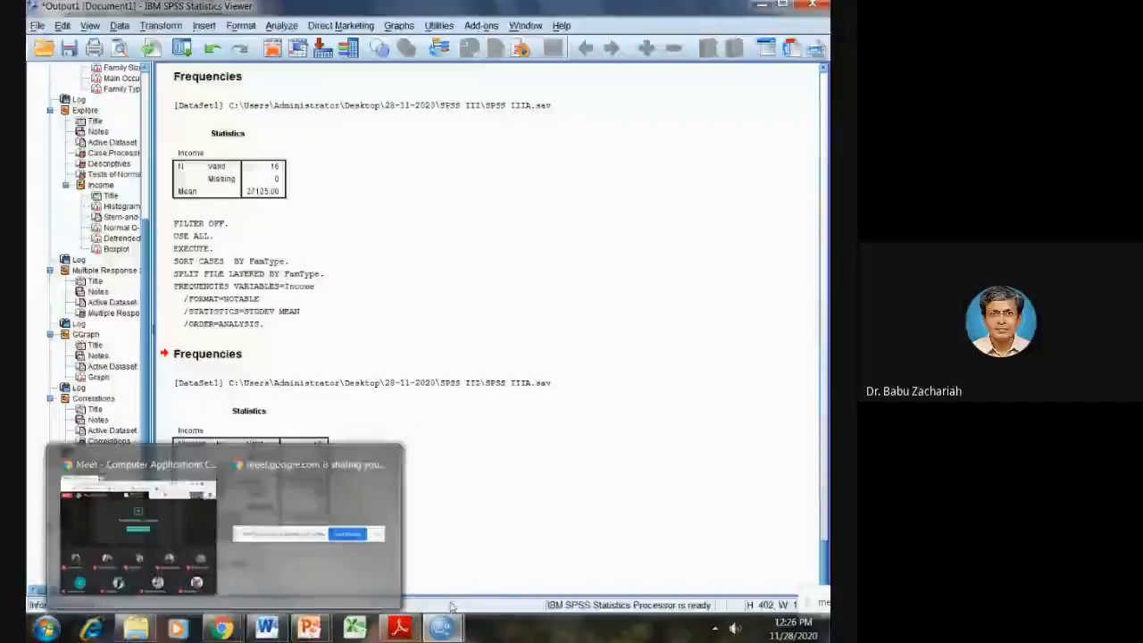
{"action": "left_click", "coordinate": [403, 628]}
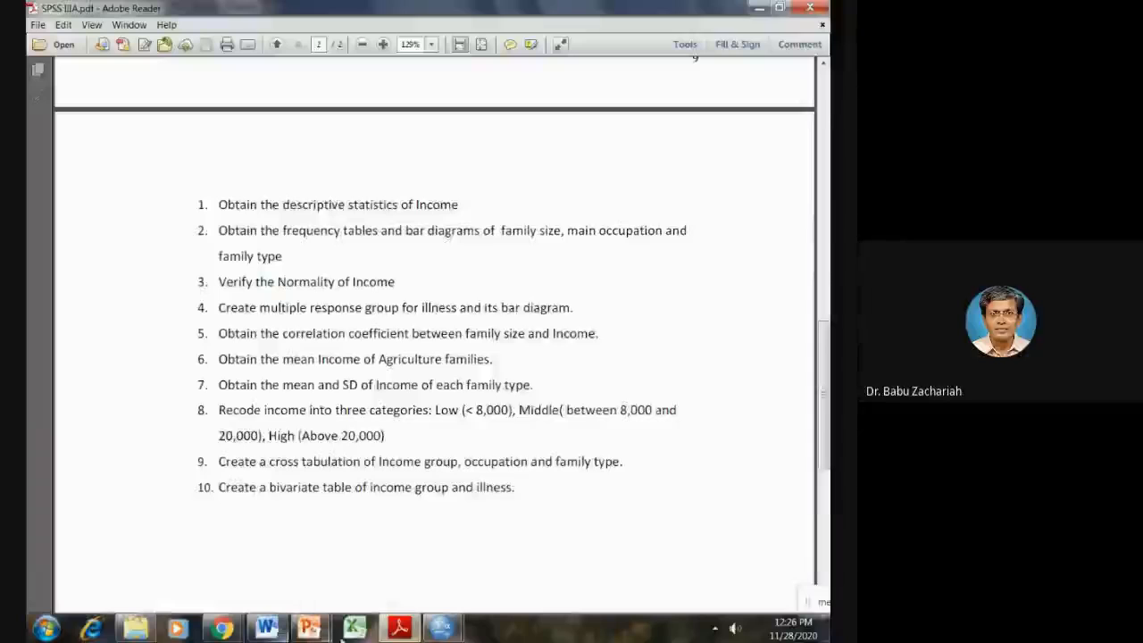
{"action": "mouse_move", "coordinate": [437, 630]}
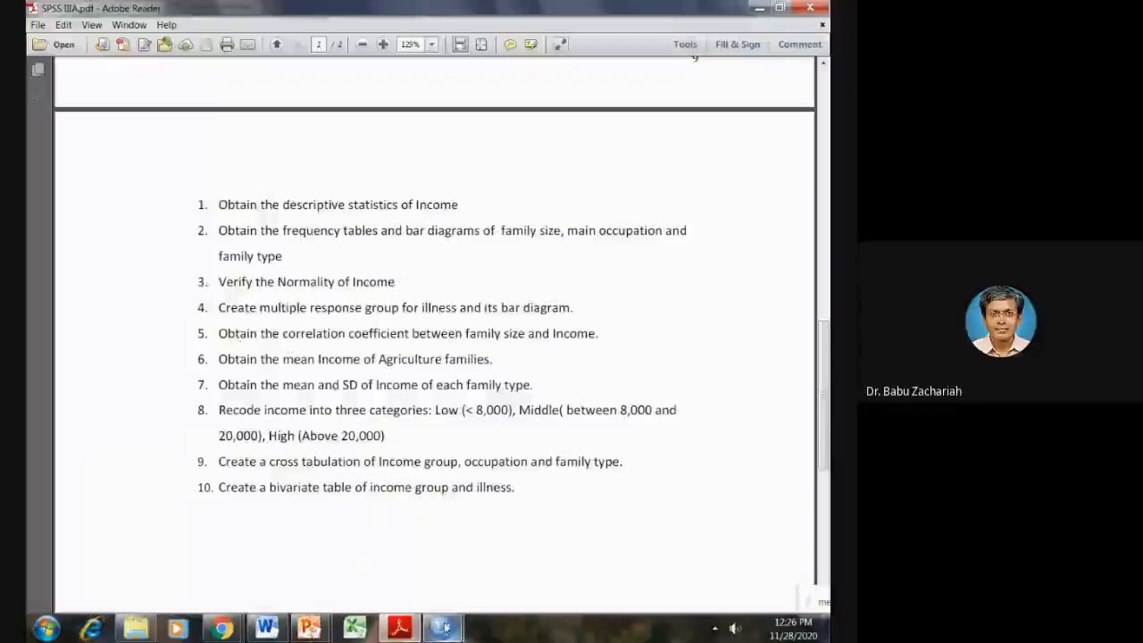
{"action": "left_click", "coordinate": [495, 543]}
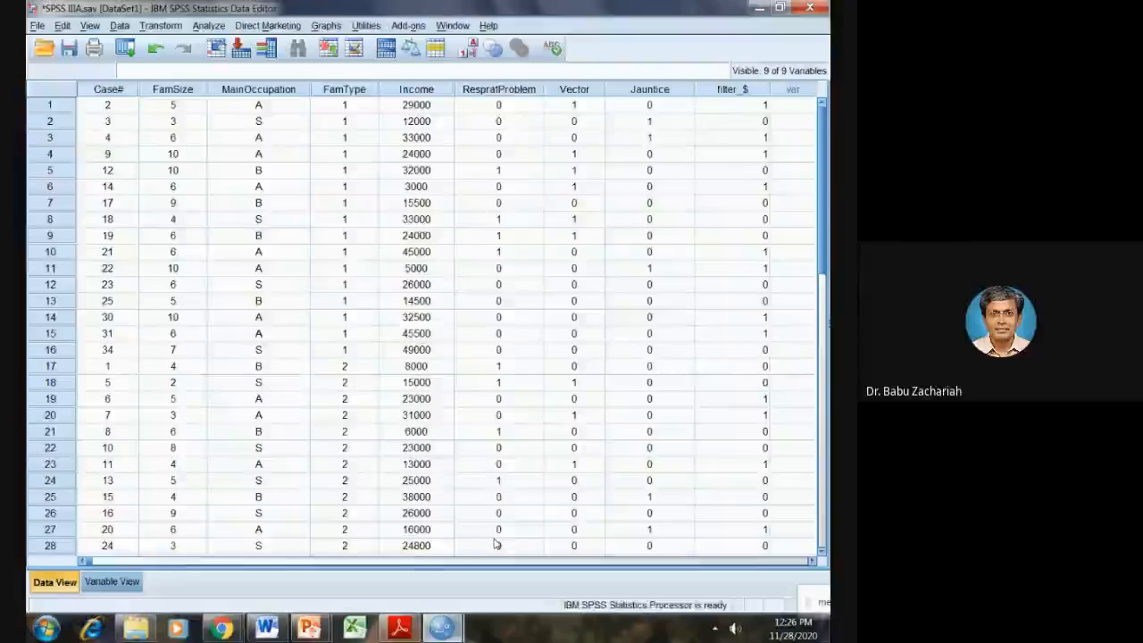
Set up a recode of Income into a different variable with the output name IncomeGroup
{"action": "left_click", "coordinate": [169, 26]}
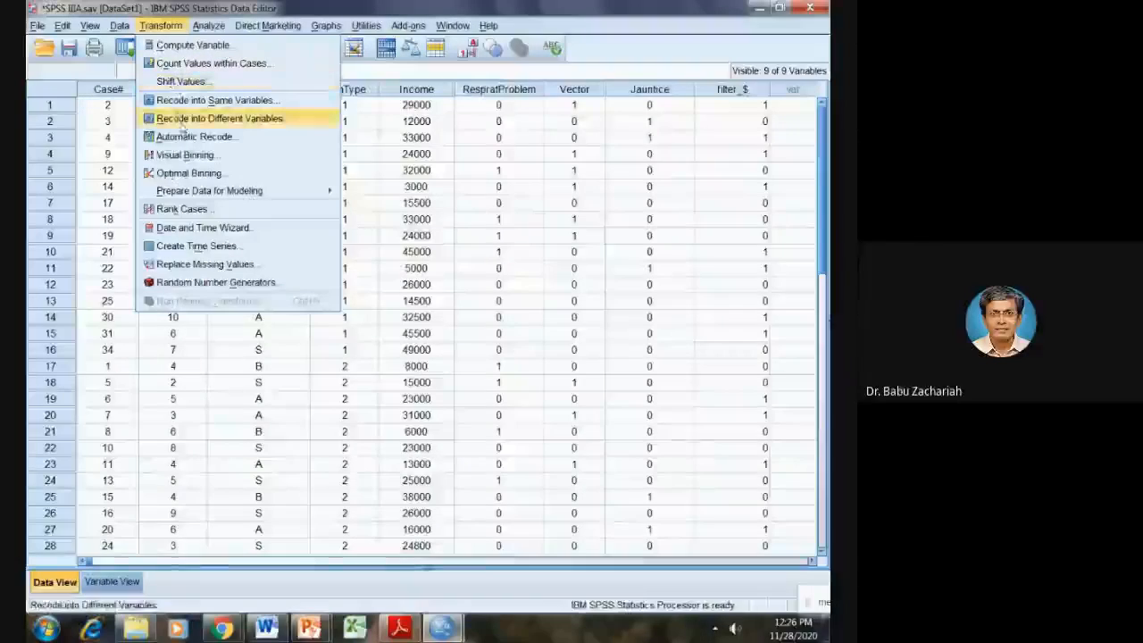
{"action": "left_click", "coordinate": [186, 122]}
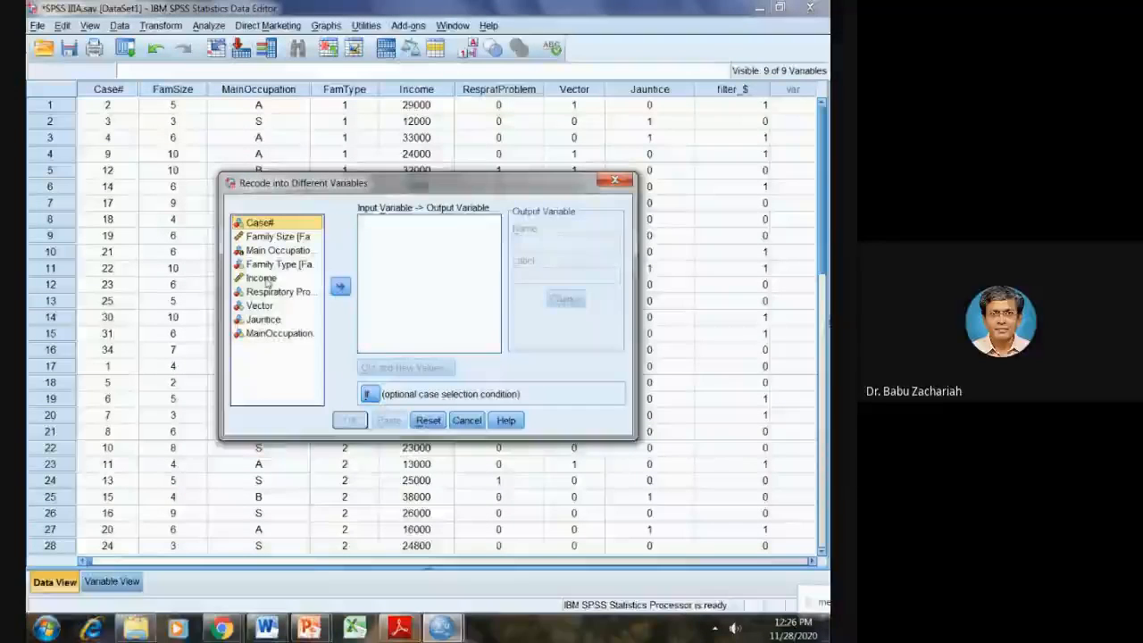
{"action": "left_click", "coordinate": [264, 279]}
{"action": "left_click", "coordinate": [340, 287]}
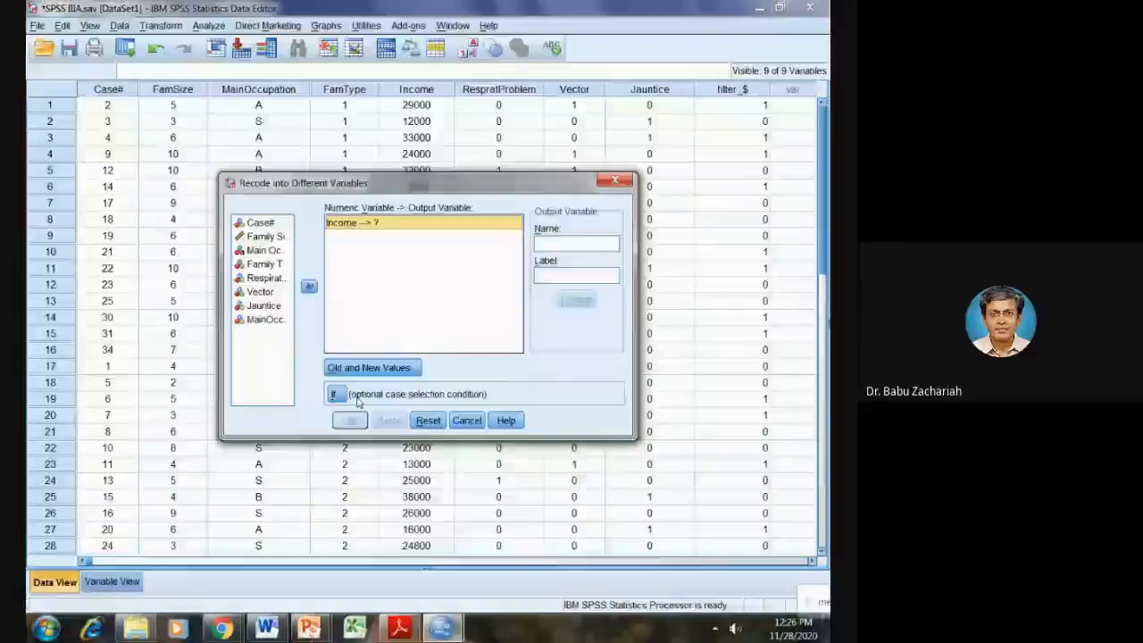
{"action": "left_click", "coordinate": [552, 242]}
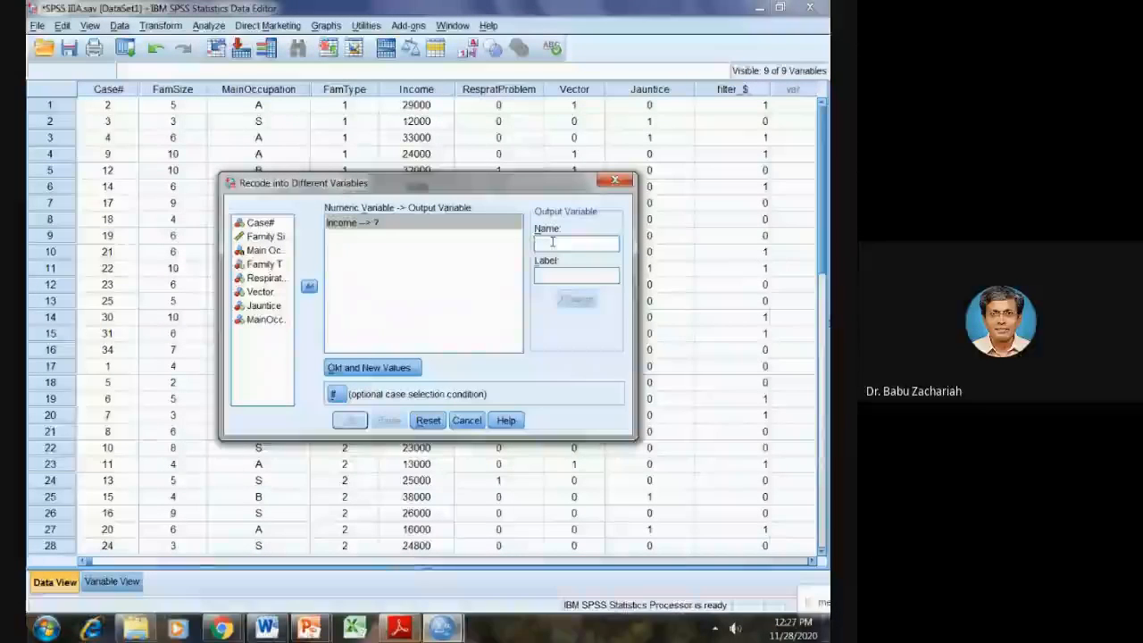
{"action": "type", "text": "come"}
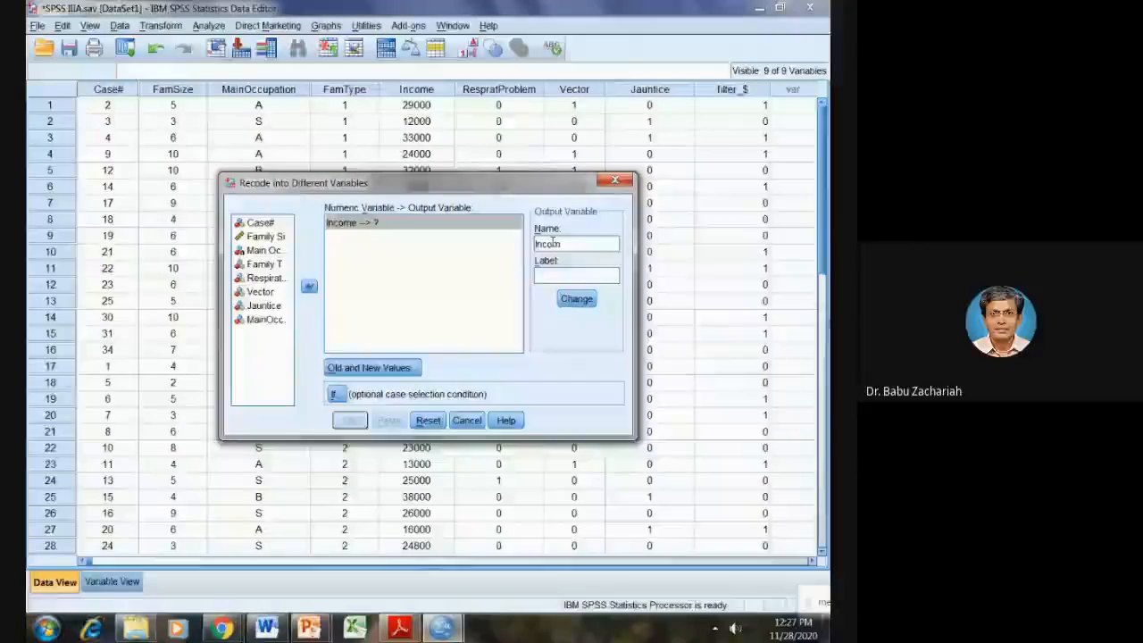
{"action": "type", "text": "Group"}
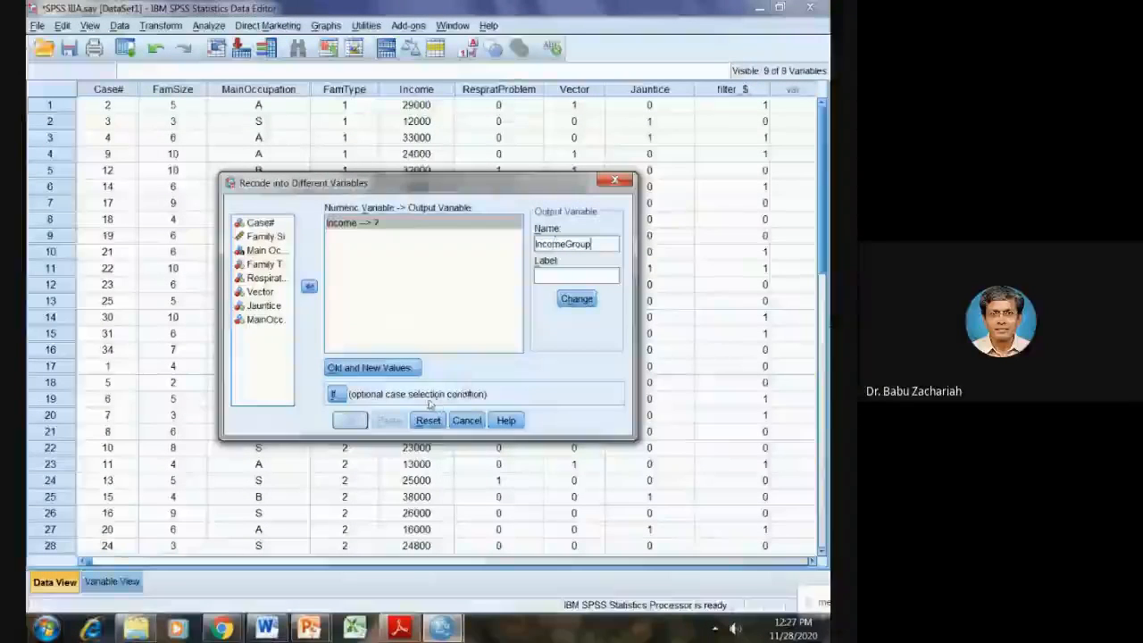
{"action": "left_click", "coordinate": [578, 301]}
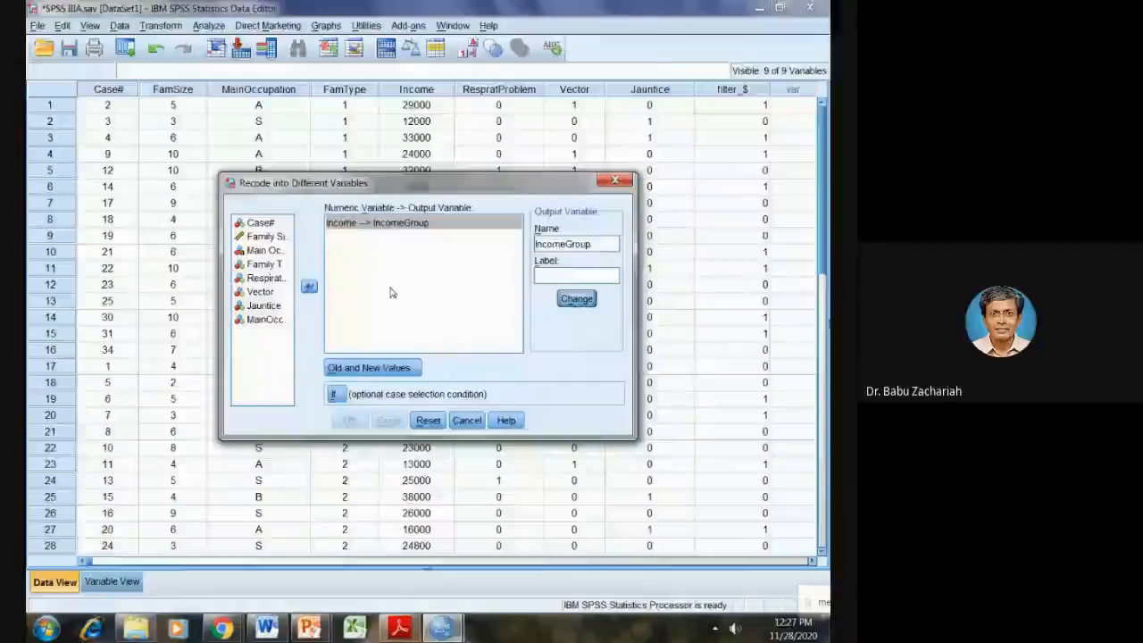
Define string output for the recode and add a rule mapping Income 0 through 7999 to Low
{"action": "left_click", "coordinate": [391, 370]}
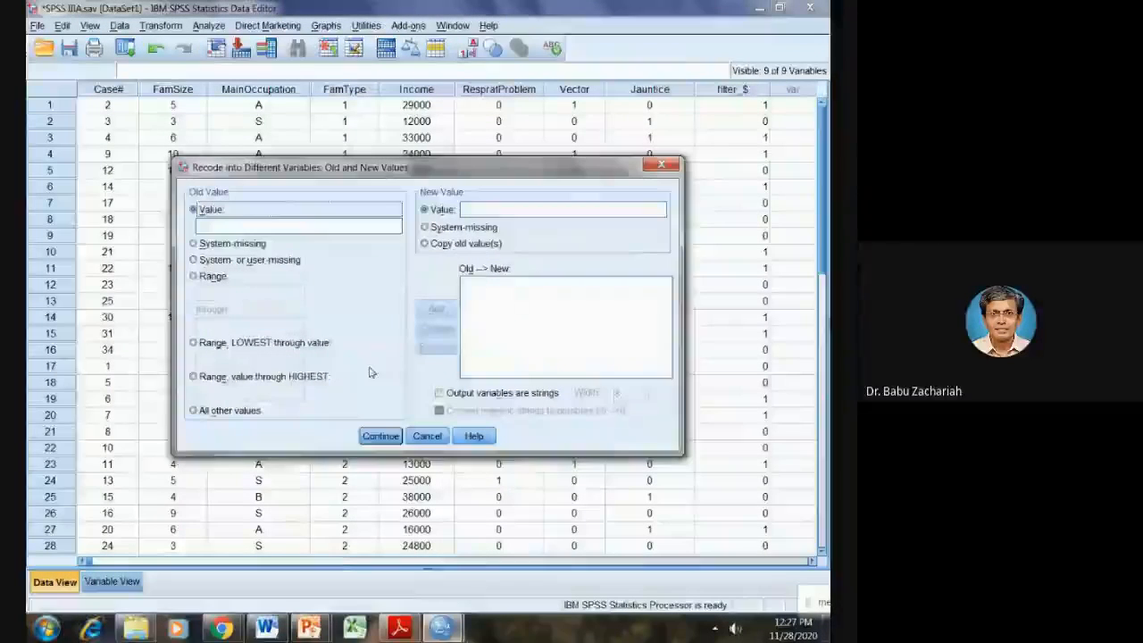
{"action": "left_click", "coordinate": [194, 277]}
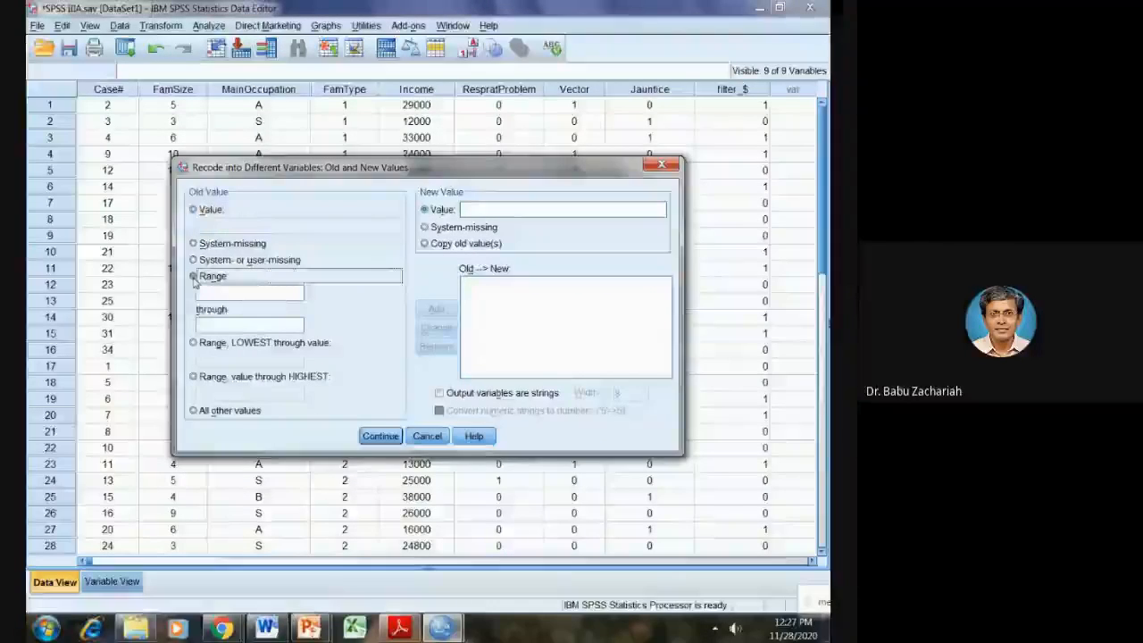
{"action": "type", "text": "0"}
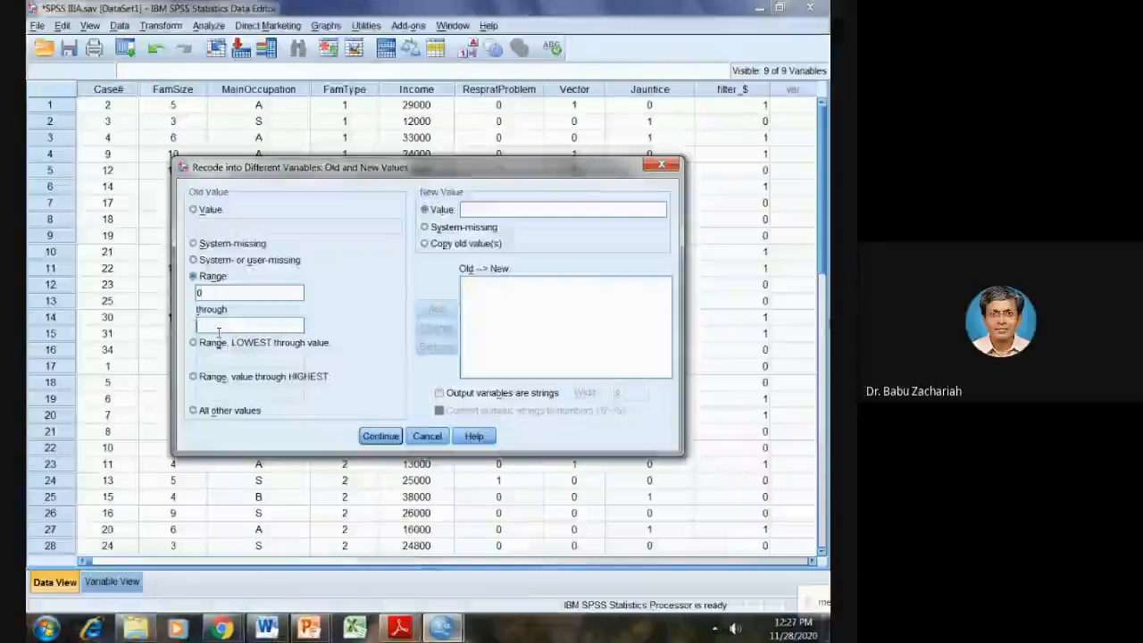
{"action": "left_click", "coordinate": [217, 326]}
{"action": "type", "text": "7999"}
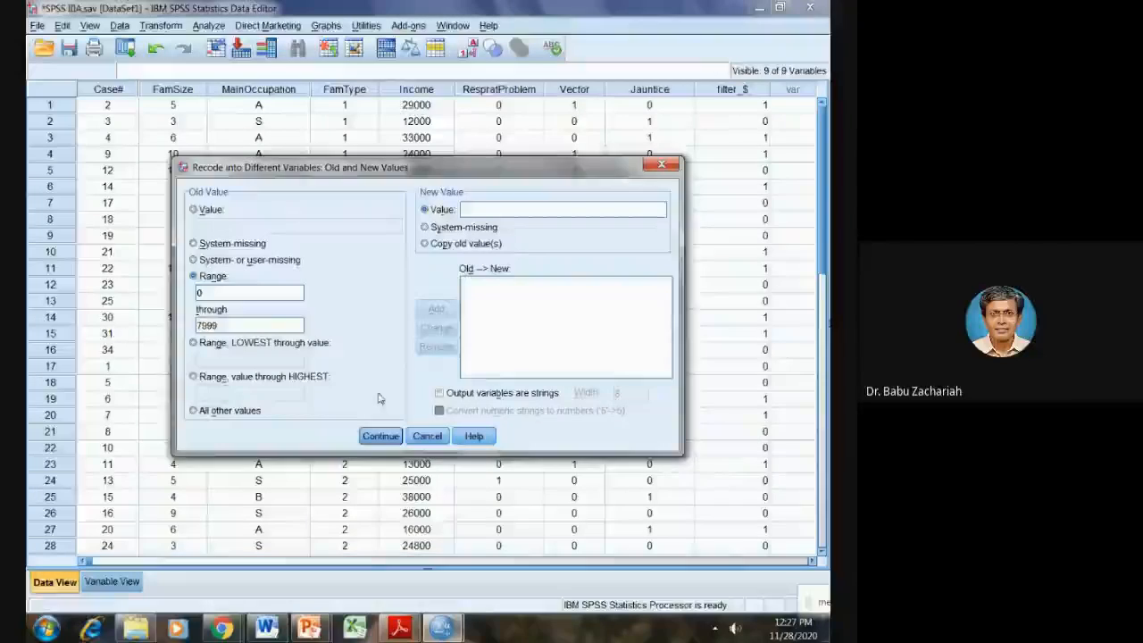
{"action": "left_click", "coordinate": [439, 394]}
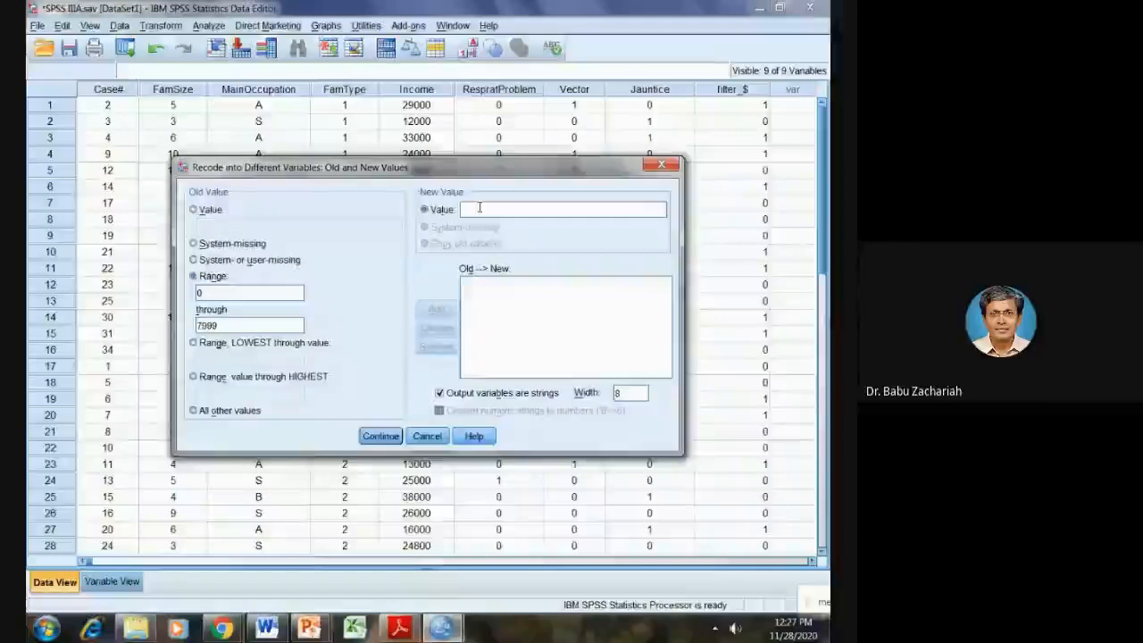
{"action": "type", "text": "Low"}
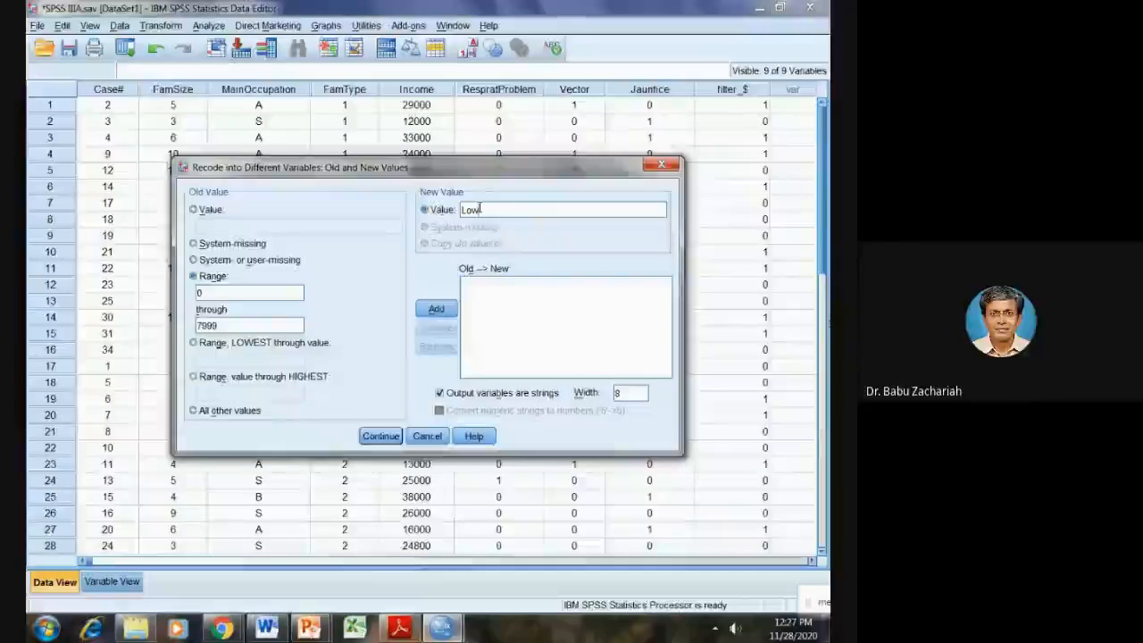
{"action": "left_click", "coordinate": [436, 308]}
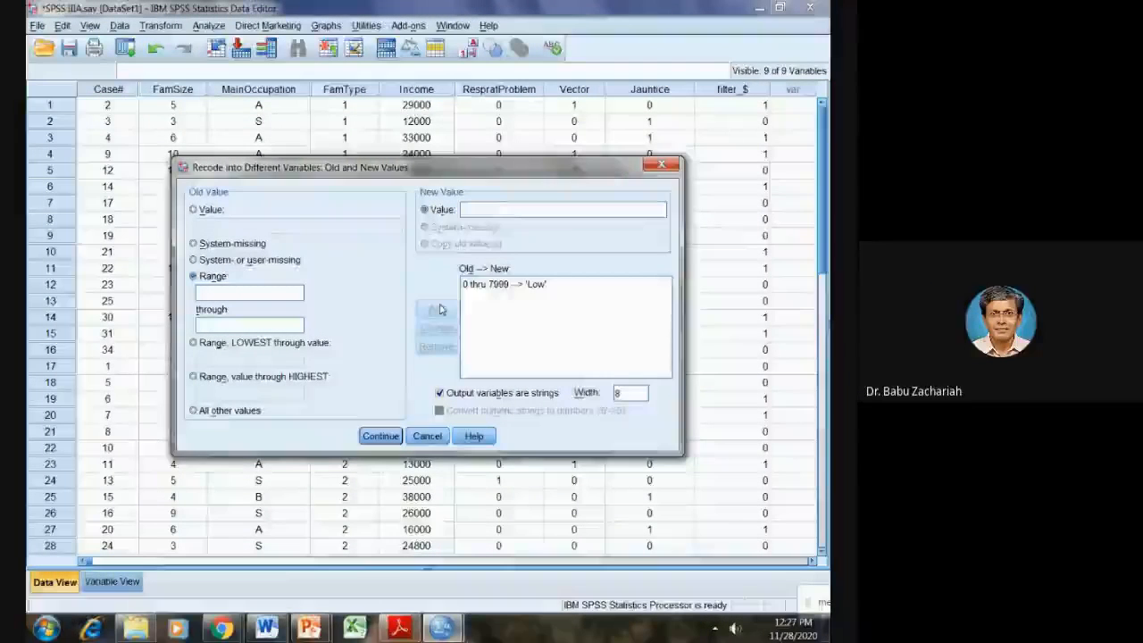
Add a recode rule mapping the Income range 8000 through 20000 to Middle
{"action": "left_click", "coordinate": [246, 295]}
{"action": "type", "text": "8000"}
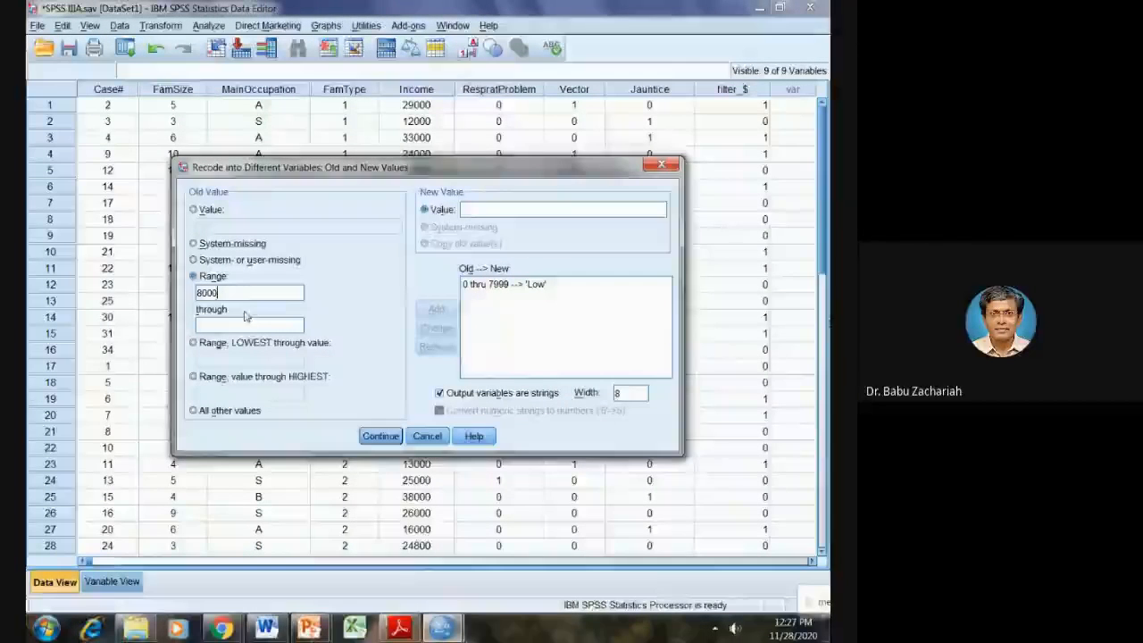
{"action": "left_click", "coordinate": [242, 327]}
{"action": "type", "text": "1"}
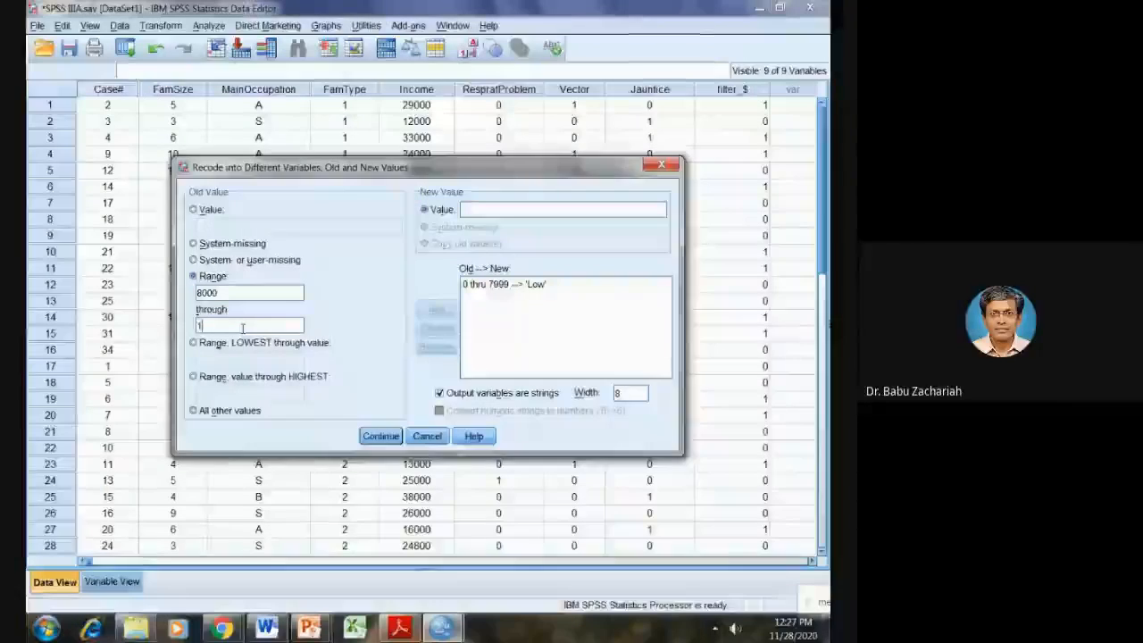
{"action": "type", "text": "0"}
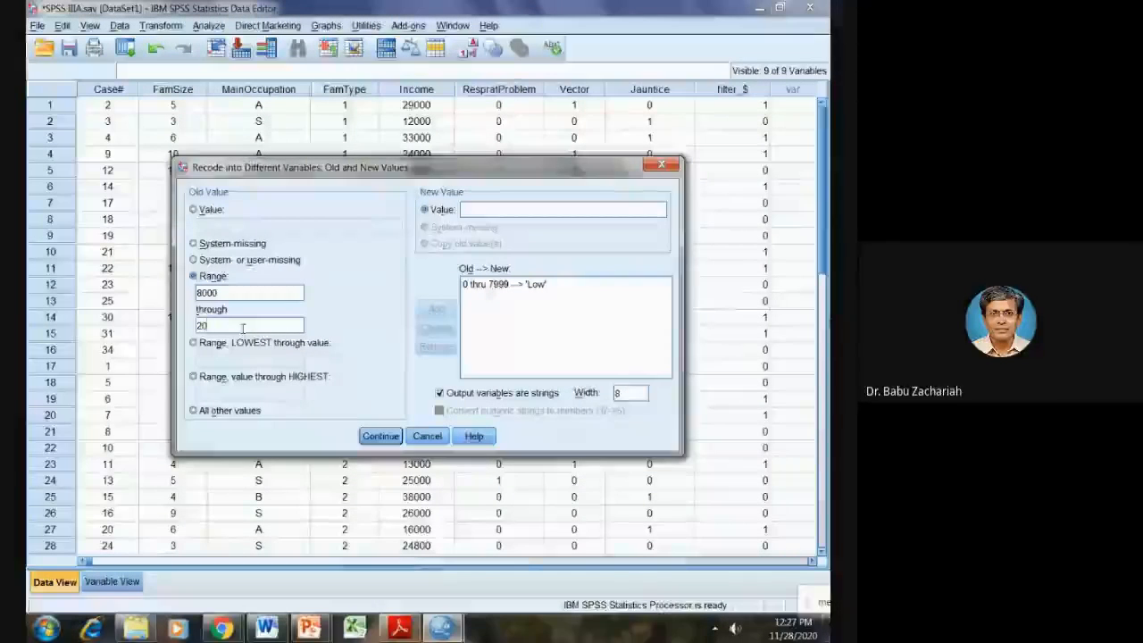
{"action": "type", "text": "000"}
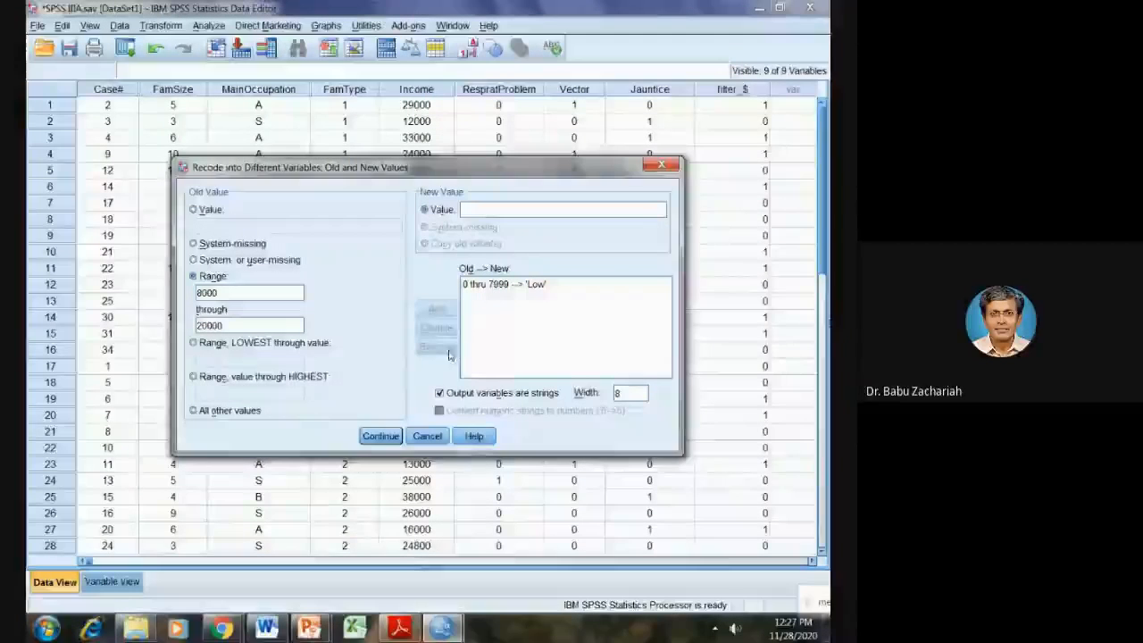
{"action": "left_click", "coordinate": [476, 209]}
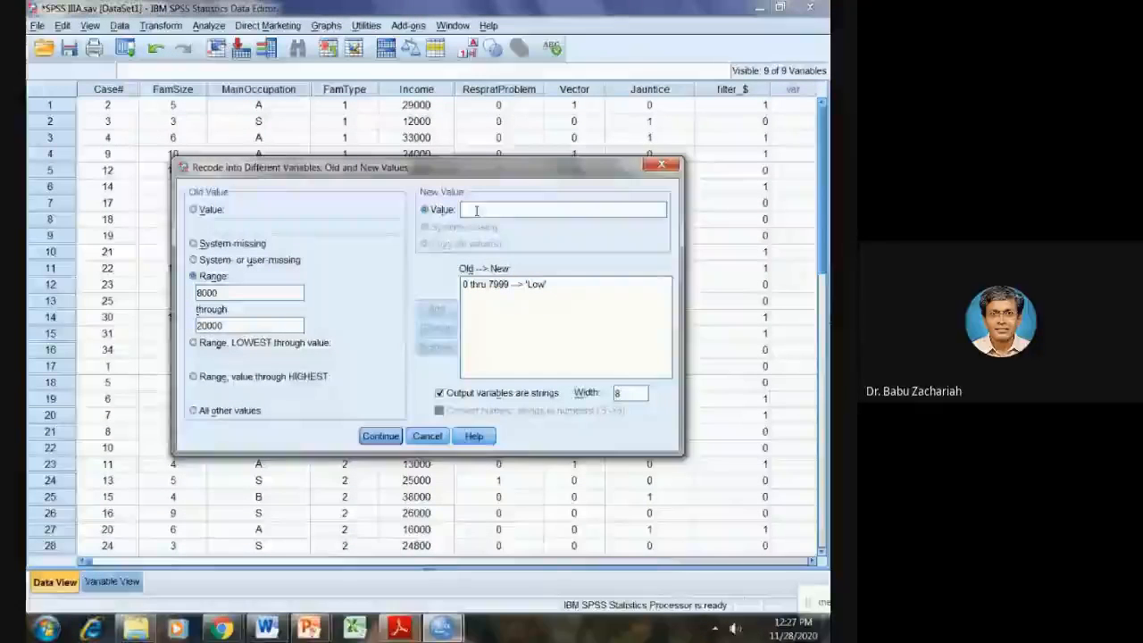
{"action": "type", "text": "Middle"}
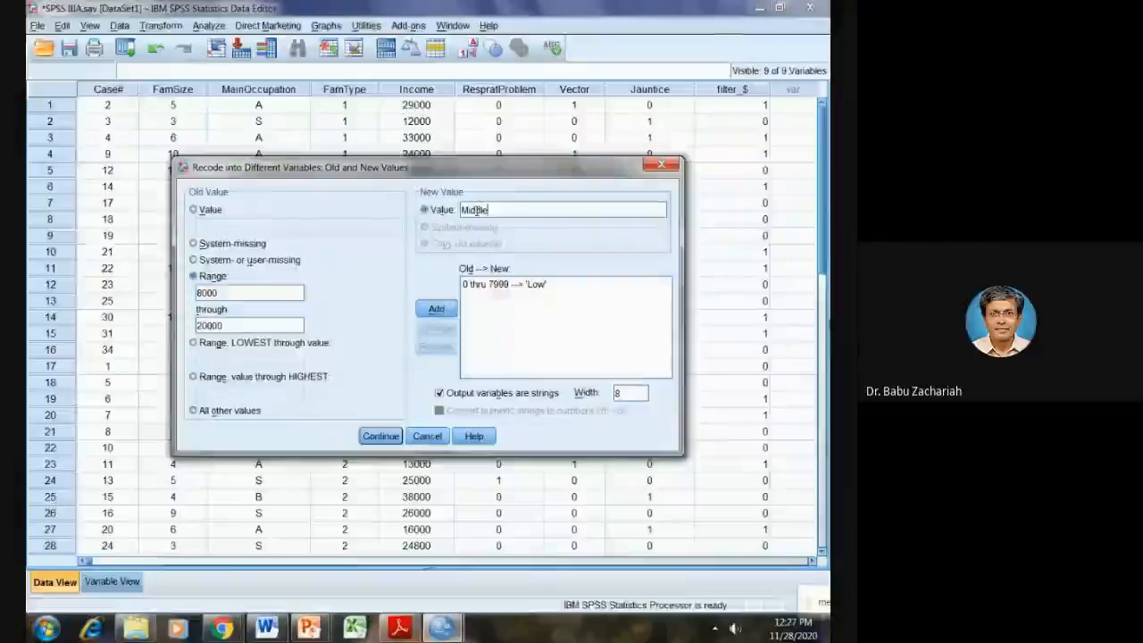
{"action": "left_click", "coordinate": [444, 310]}
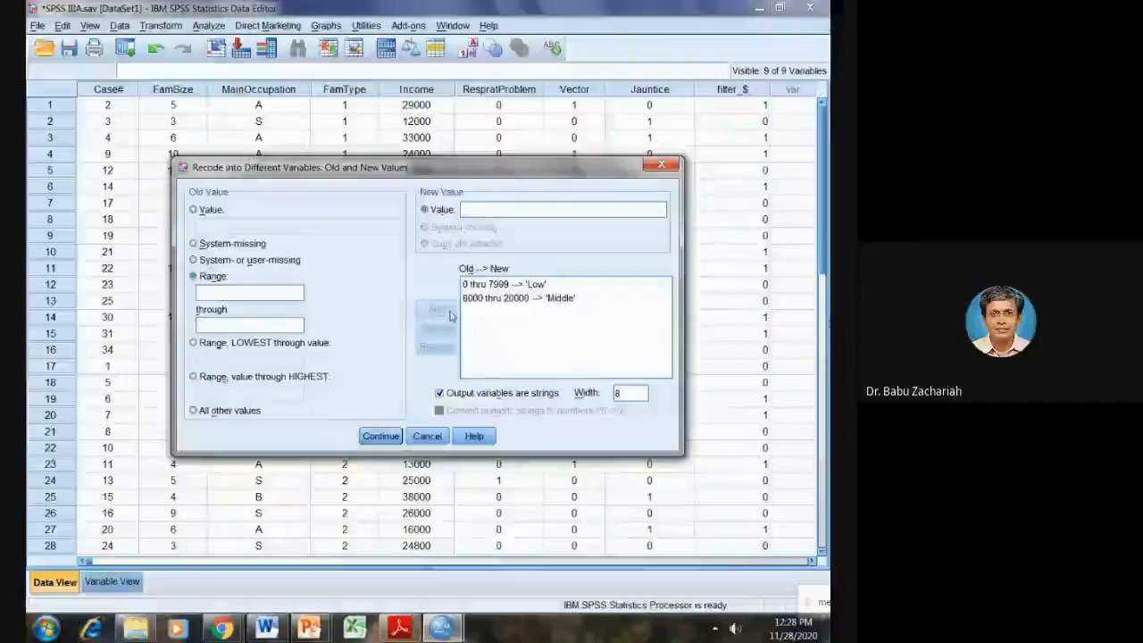
Add a recode rule mapping the Income range 20001 through 200000 to High
{"action": "left_click", "coordinate": [218, 291]}
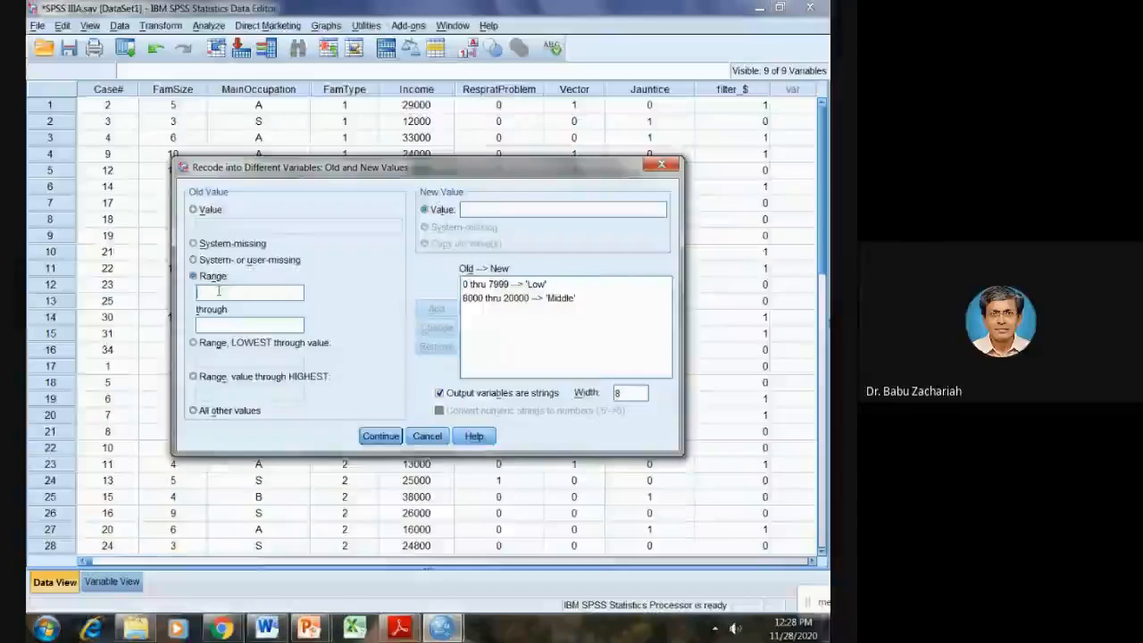
{"action": "type", "text": "2000"}
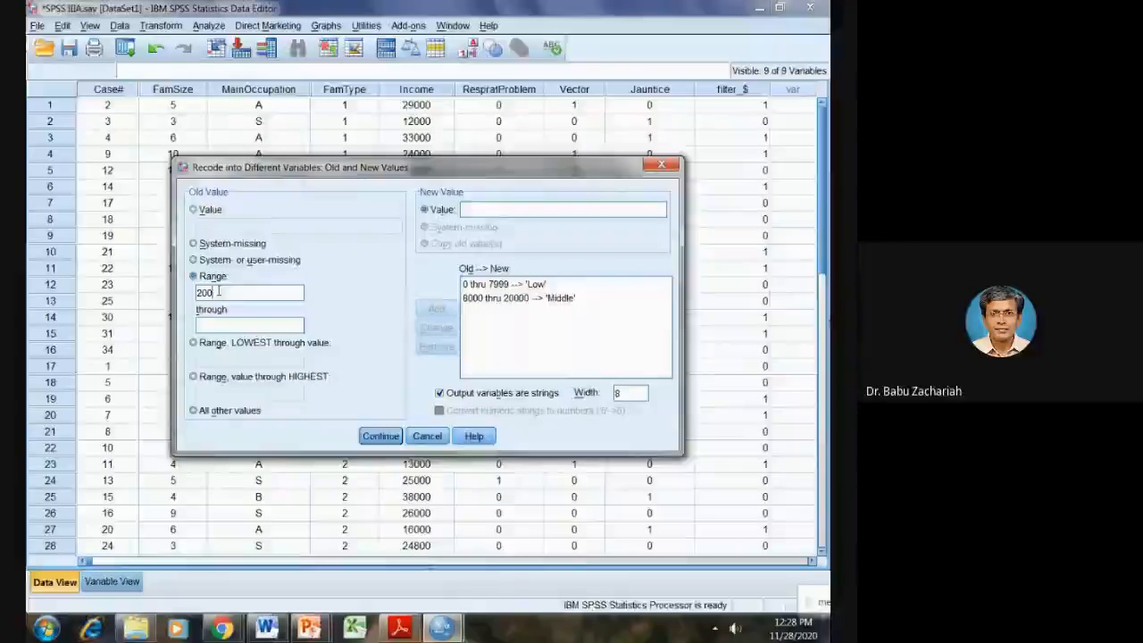
{"action": "type", "text": "1"}
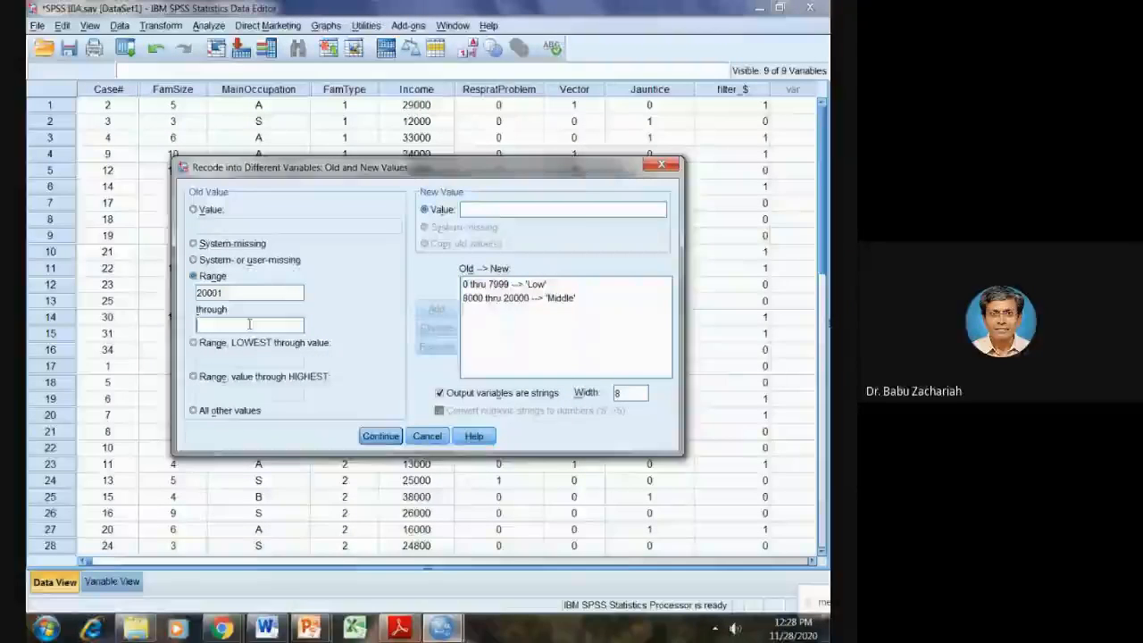
{"action": "type", "text": "20000000"}
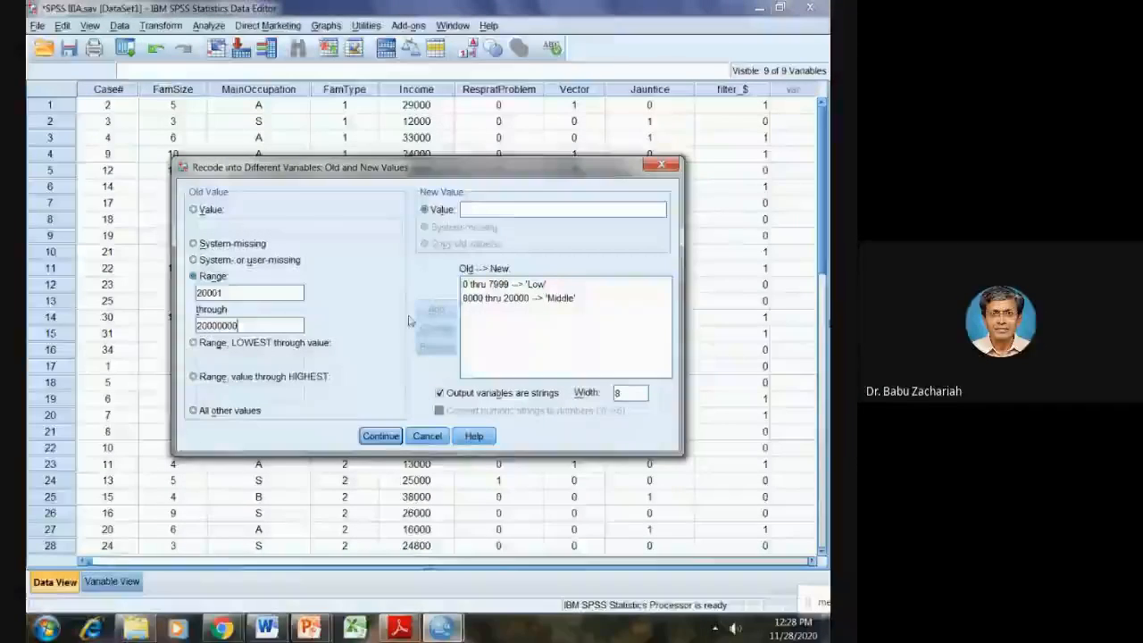
{"action": "key", "text": "BackSpace"}
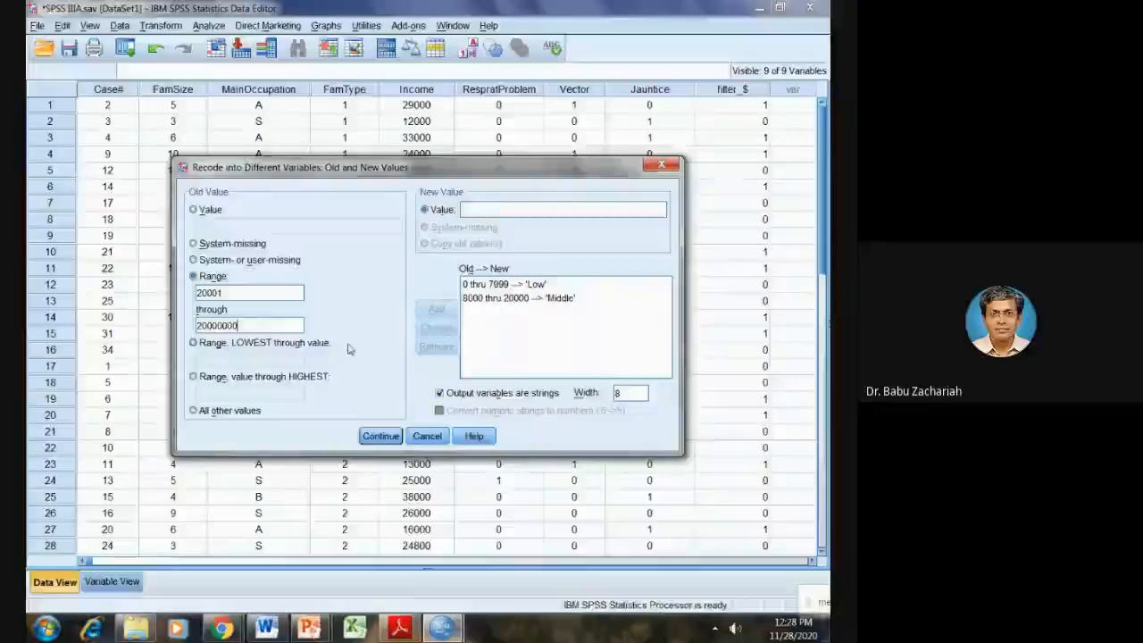
{"action": "key", "text": "BackSpace"}
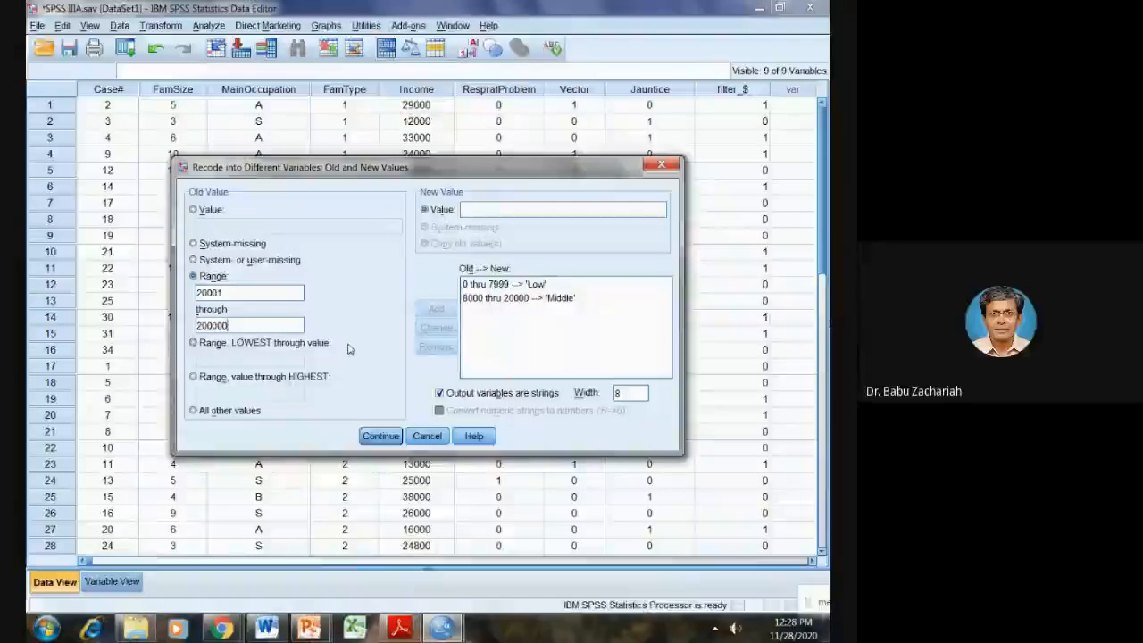
{"action": "left_click", "coordinate": [481, 210]}
{"action": "type", "text": "high"}
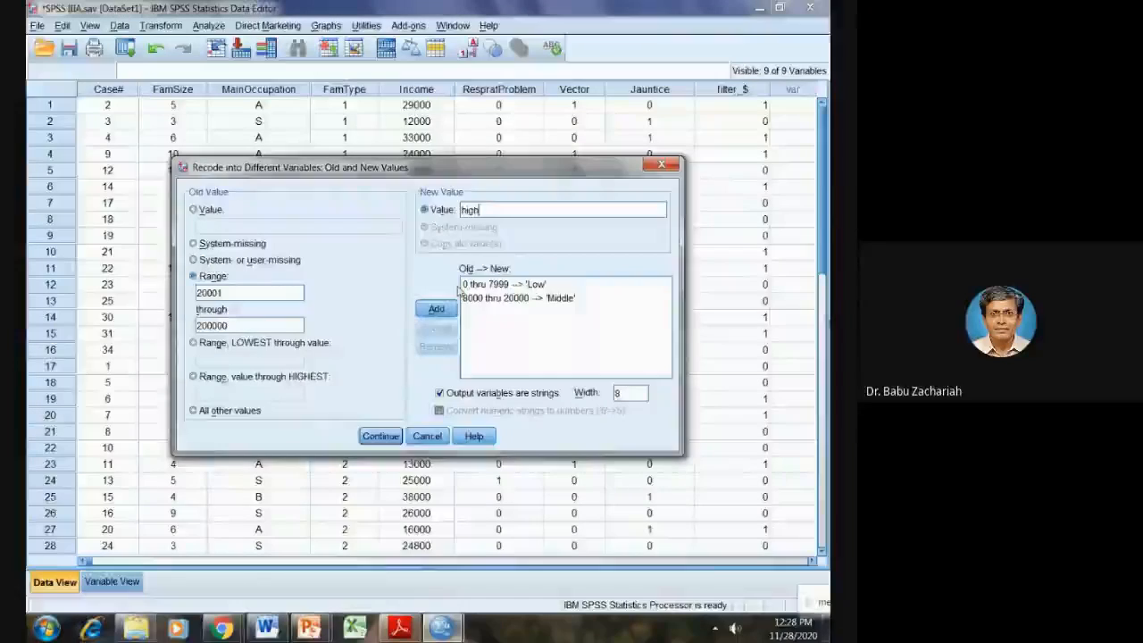
{"action": "key", "text": "BackSpace"}
{"action": "key", "text": "BackSpace"}
{"action": "key", "text": "BackSpace"}
{"action": "key", "text": "BackSpace"}
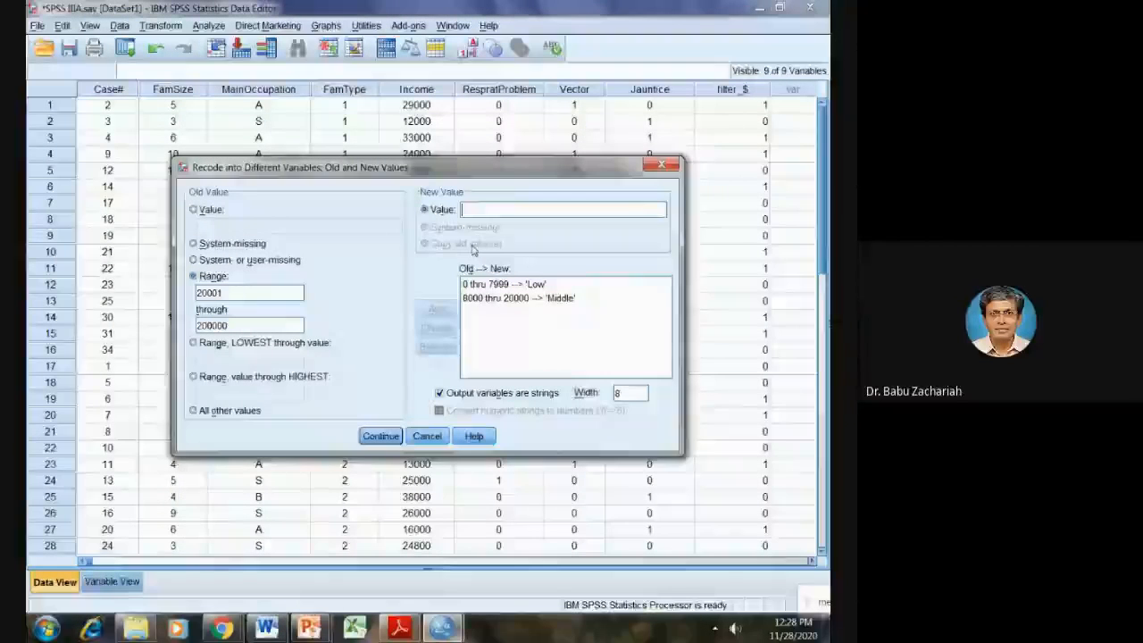
{"action": "type", "text": "High"}
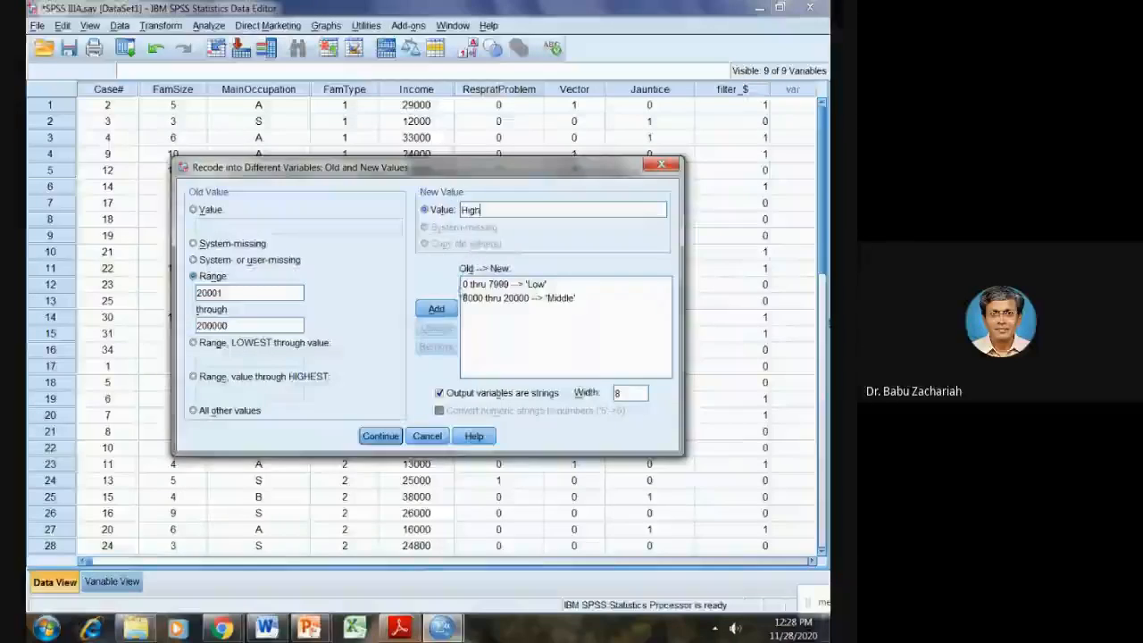
{"action": "left_click", "coordinate": [435, 309]}
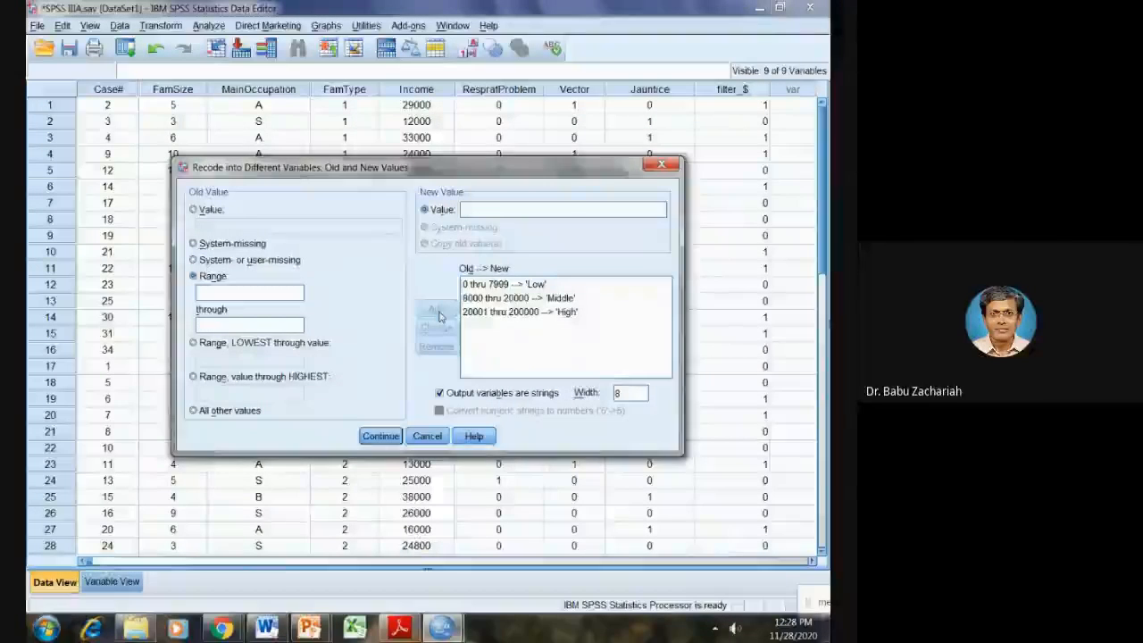
Run the Income recode and bring the new IncomeGroup column into view in the dataset
{"action": "left_click", "coordinate": [380, 435]}
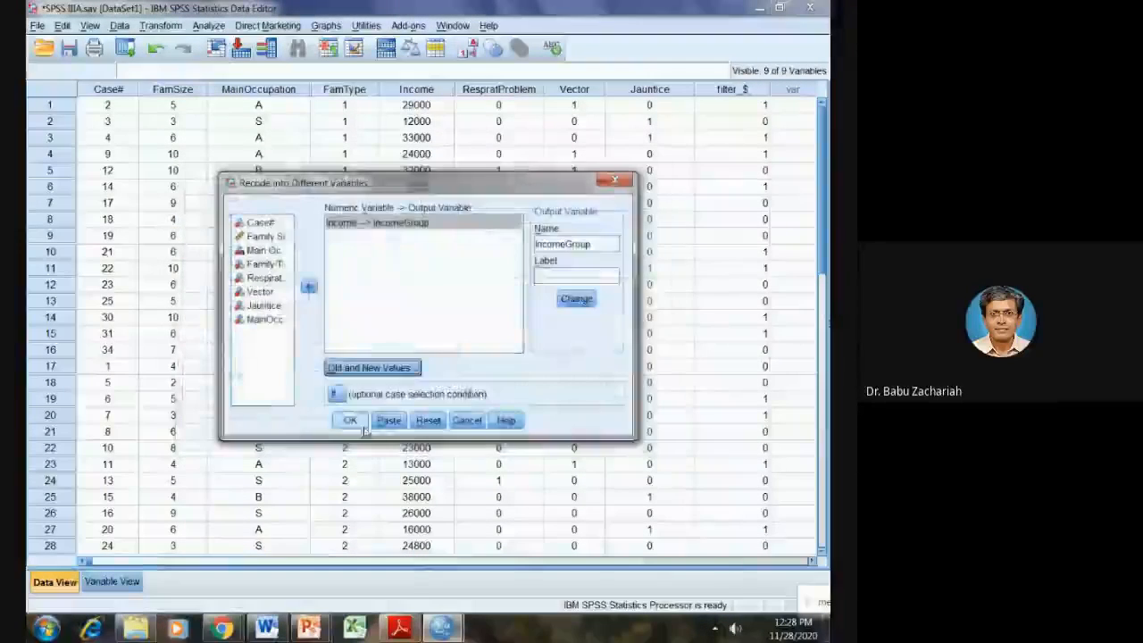
{"action": "left_click", "coordinate": [364, 424]}
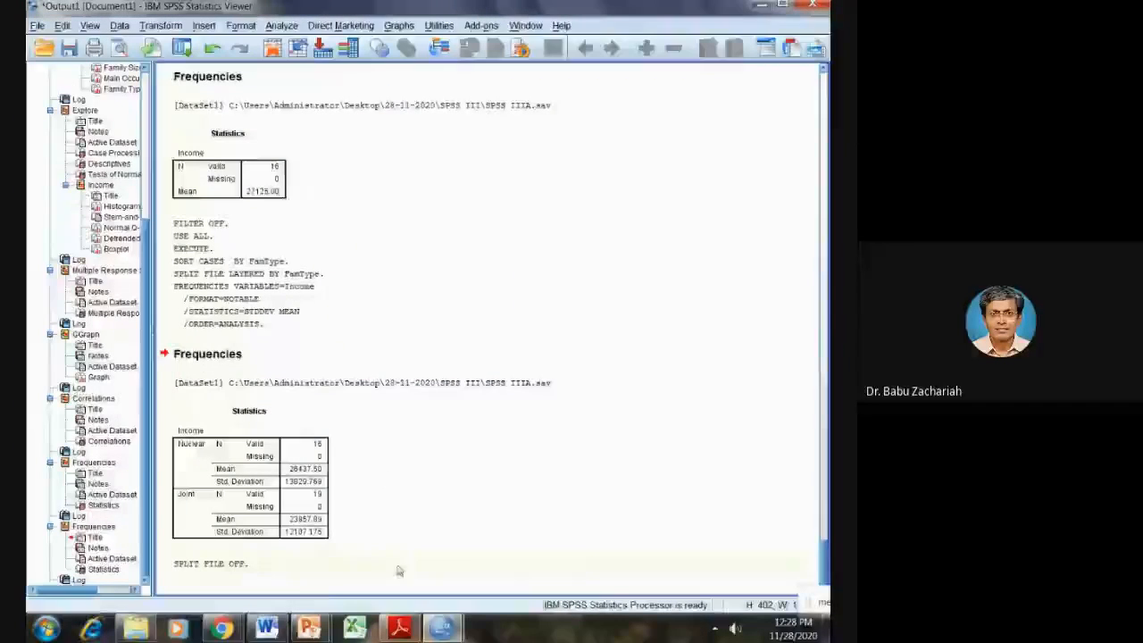
{"action": "mouse_move", "coordinate": [441, 629]}
{"action": "left_click", "coordinate": [532, 550]}
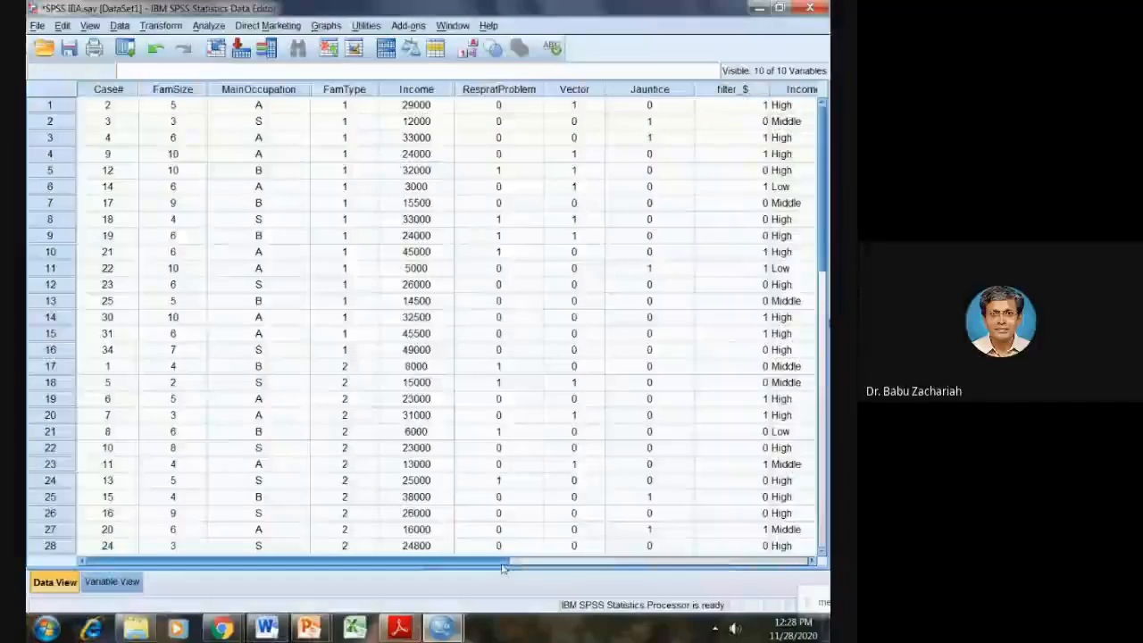
{"action": "scroll", "coordinate": [696, 342], "scroll_direction": "right", "scroll_amount": 4}
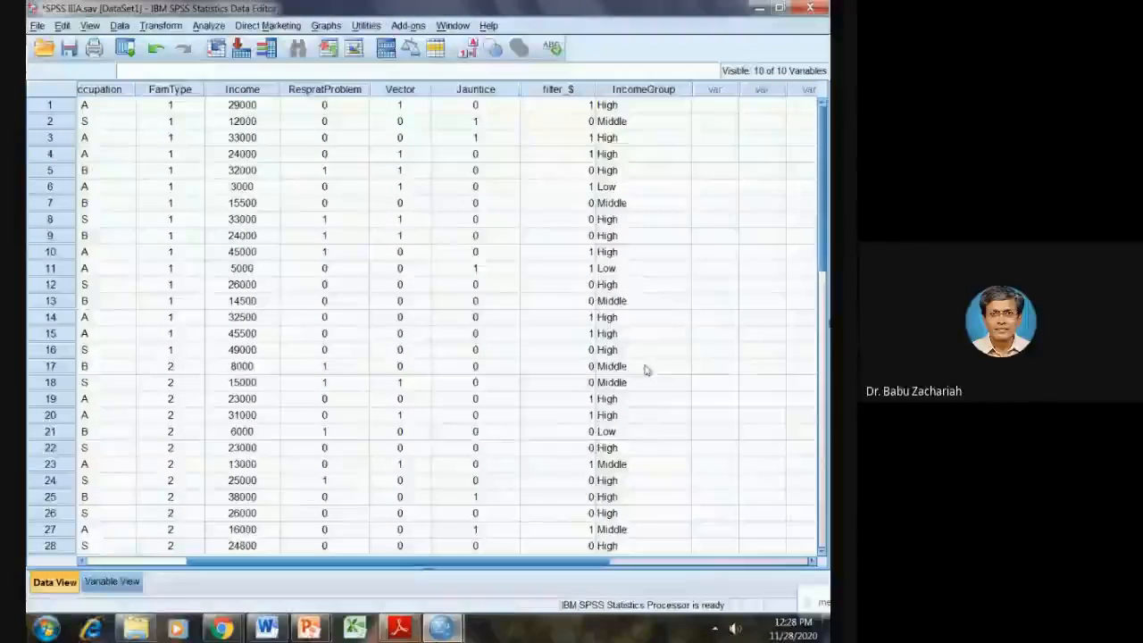
Set the alignment of the IncomeGroup variable to Center and return to the data rows
{"action": "left_click", "coordinate": [113, 581]}
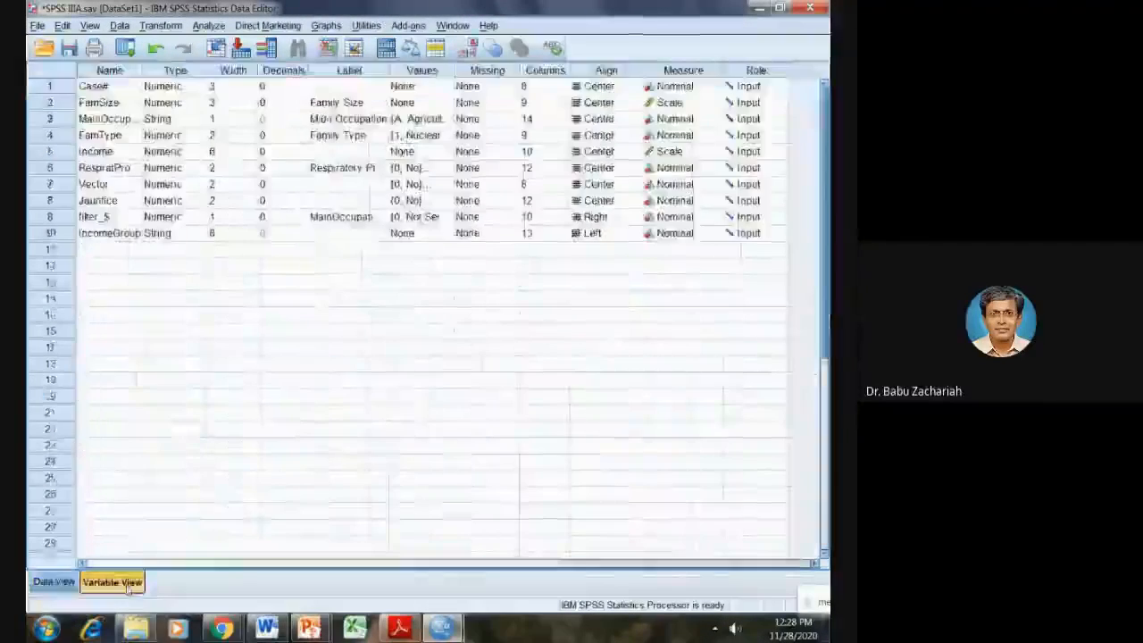
{"action": "left_click", "coordinate": [632, 233]}
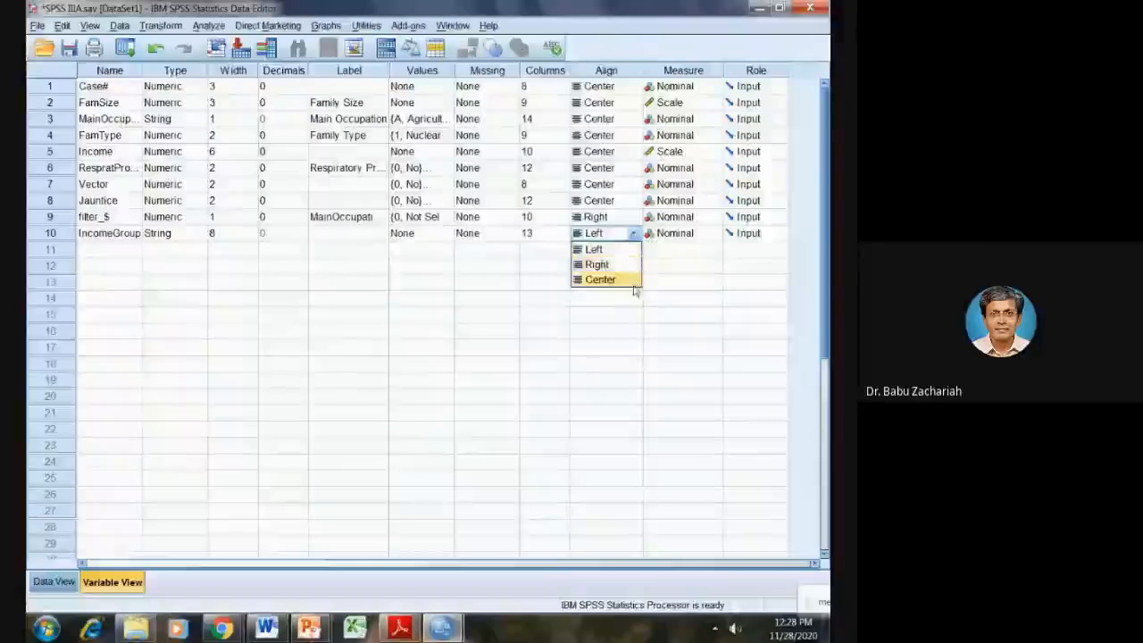
{"action": "left_click", "coordinate": [634, 280]}
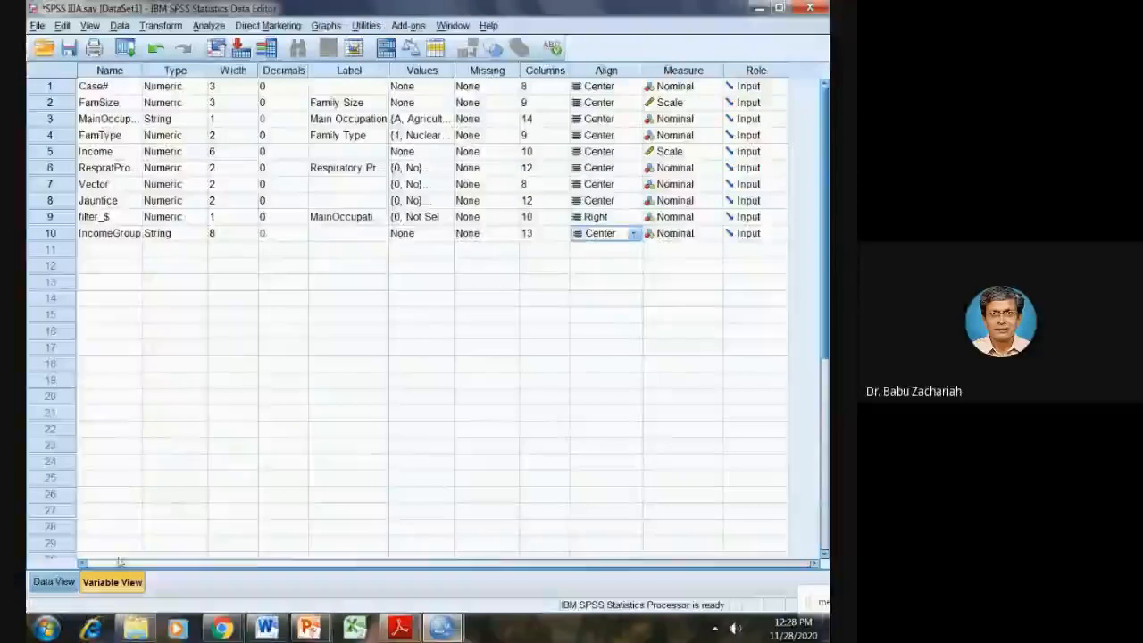
{"action": "left_click", "coordinate": [54, 581]}
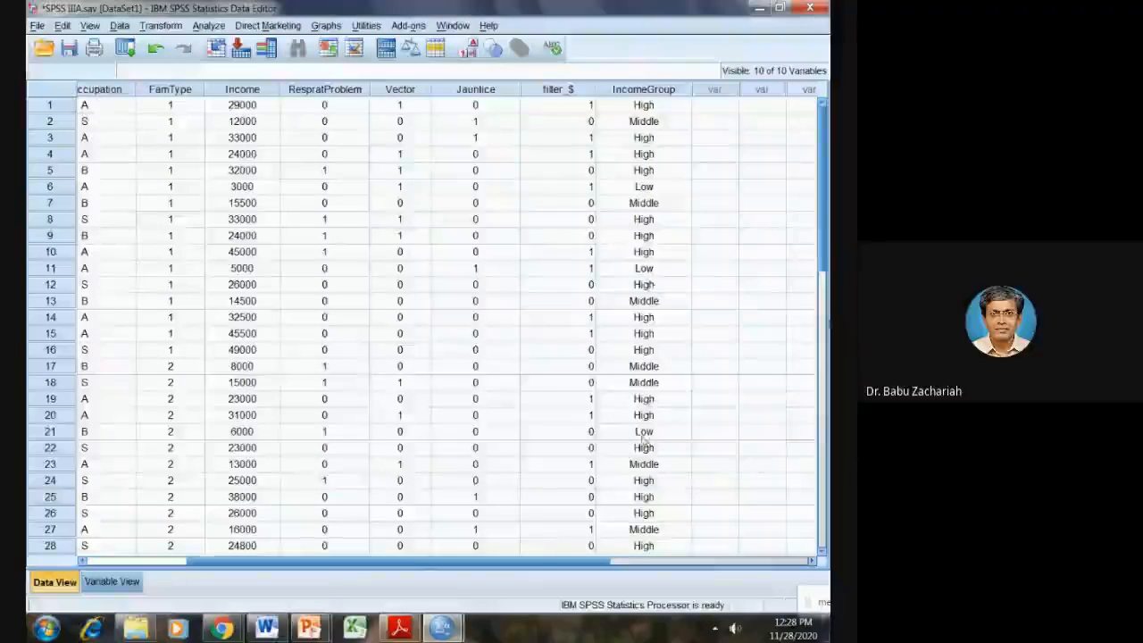
Review the IncomeGroup values down the dataset and switch to SPSS IIIA.pdf to read the next task
{"action": "scroll", "coordinate": [642, 439], "scroll_direction": "down", "scroll_amount": 5}
{"action": "scroll", "coordinate": [642, 441], "scroll_direction": "up", "scroll_amount": 2}
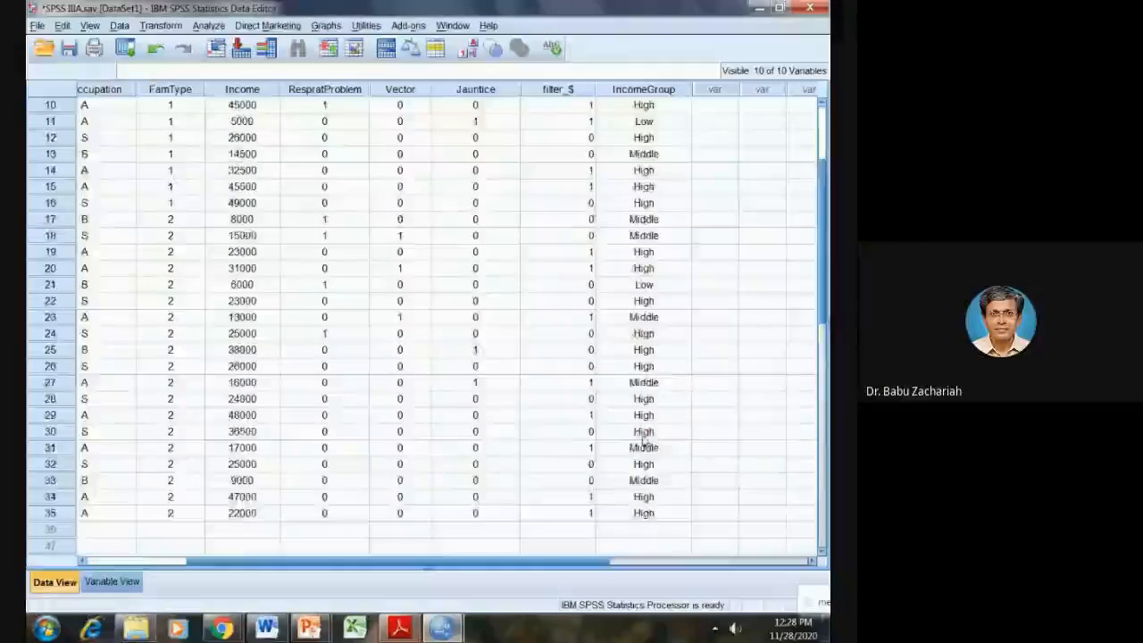
{"action": "left_click", "coordinate": [398, 630]}
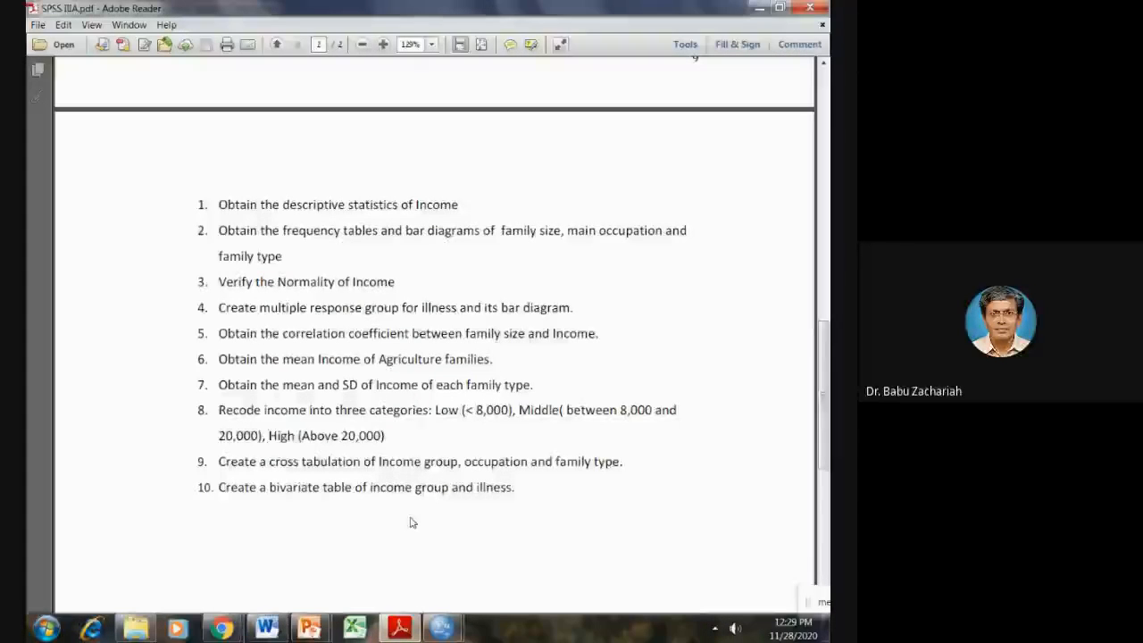
{"action": "mouse_move", "coordinate": [440, 628]}
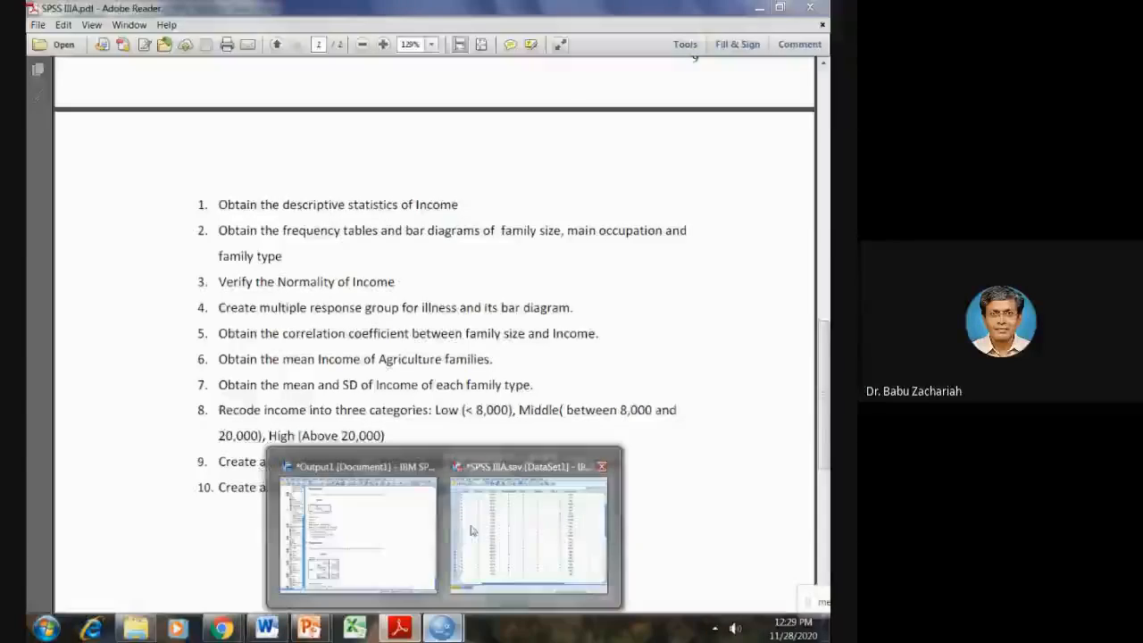
Return to the dataset and set up Crosstabs with IncomeGroup in the rows and Main Occupation in the columns
{"action": "left_click", "coordinate": [528, 547]}
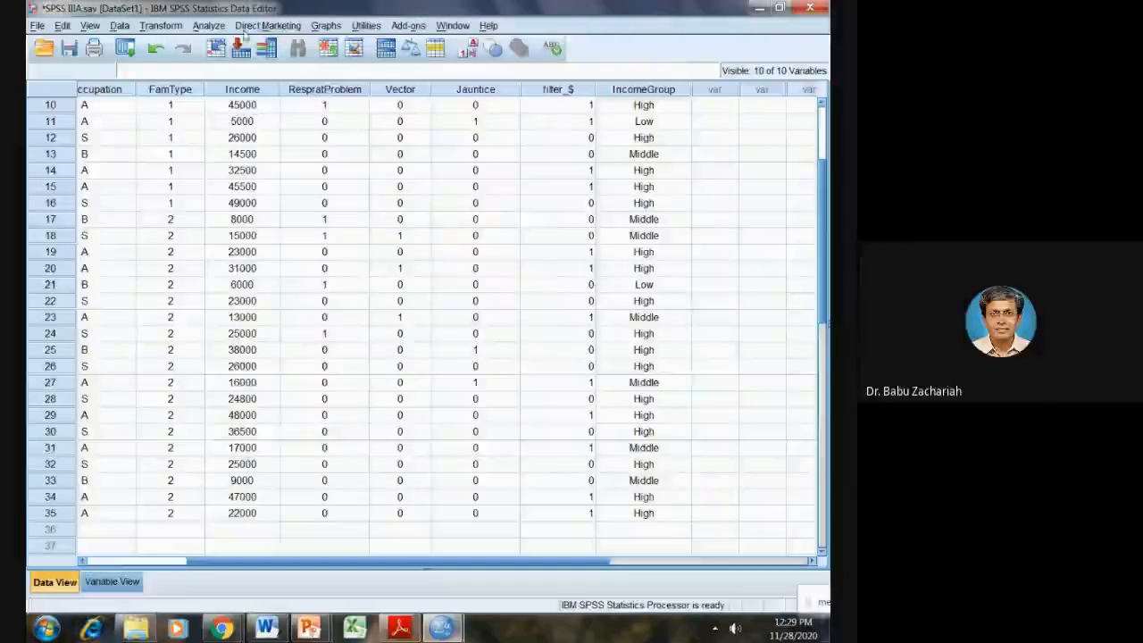
{"action": "left_click", "coordinate": [220, 29]}
{"action": "mouse_move", "coordinate": [268, 60]}
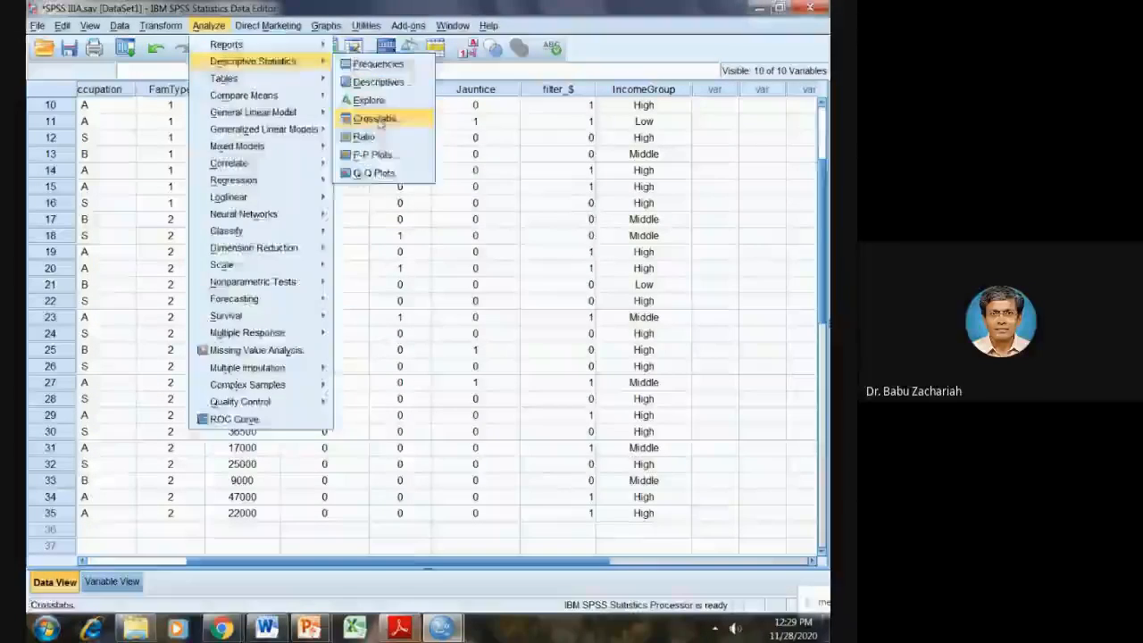
{"action": "left_click", "coordinate": [373, 118]}
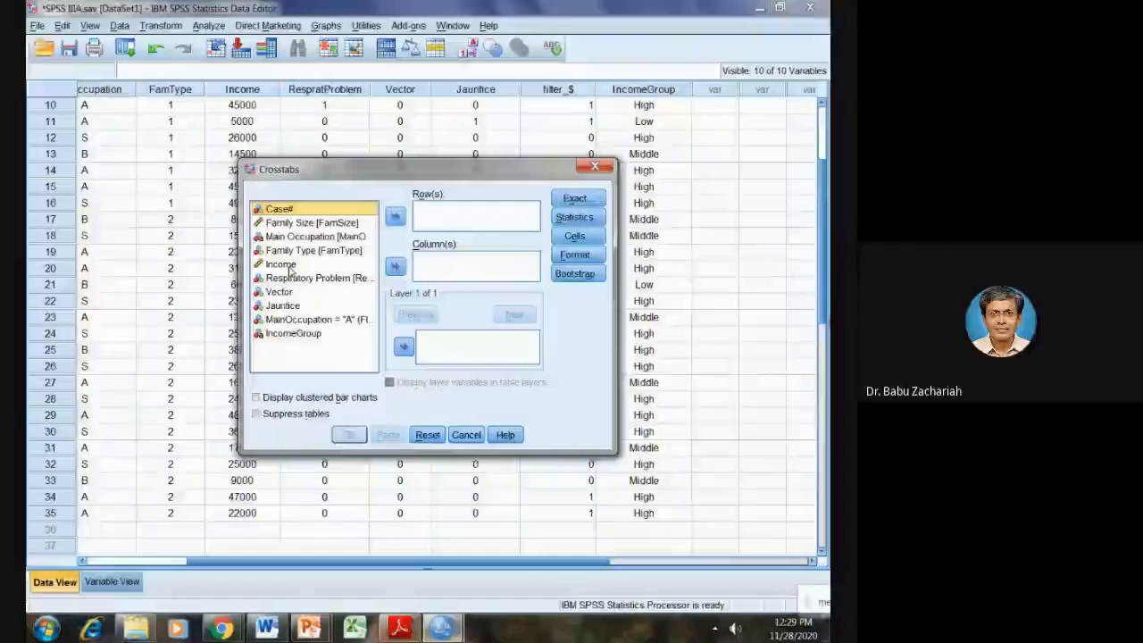
{"action": "left_click", "coordinate": [314, 336]}
{"action": "left_click", "coordinate": [395, 216]}
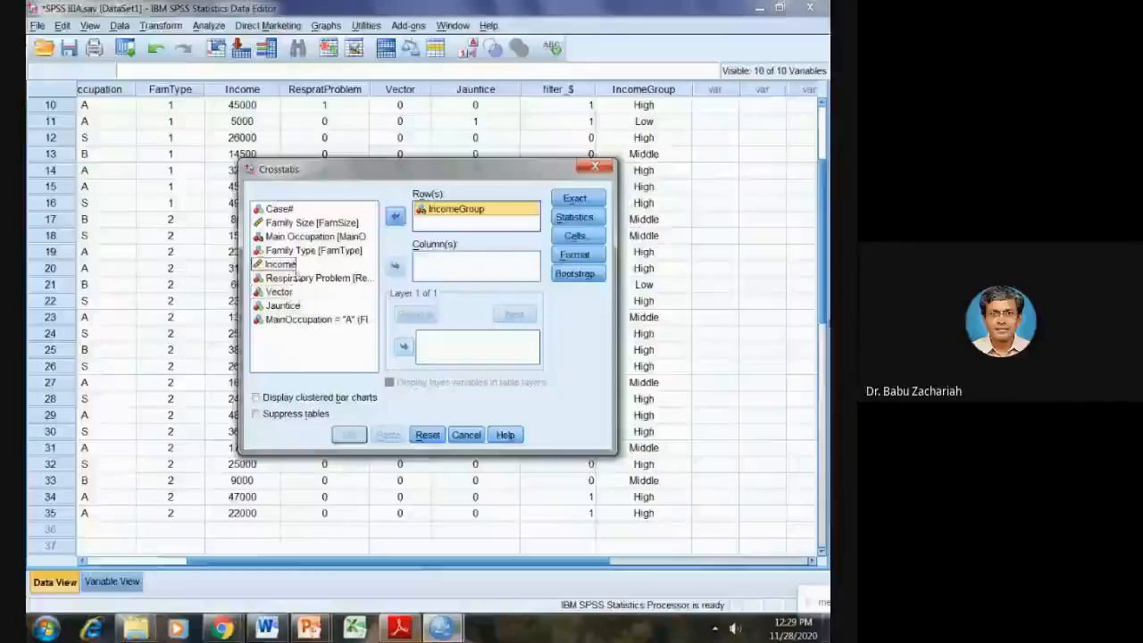
{"action": "left_click", "coordinate": [291, 237]}
{"action": "left_click", "coordinate": [395, 266]}
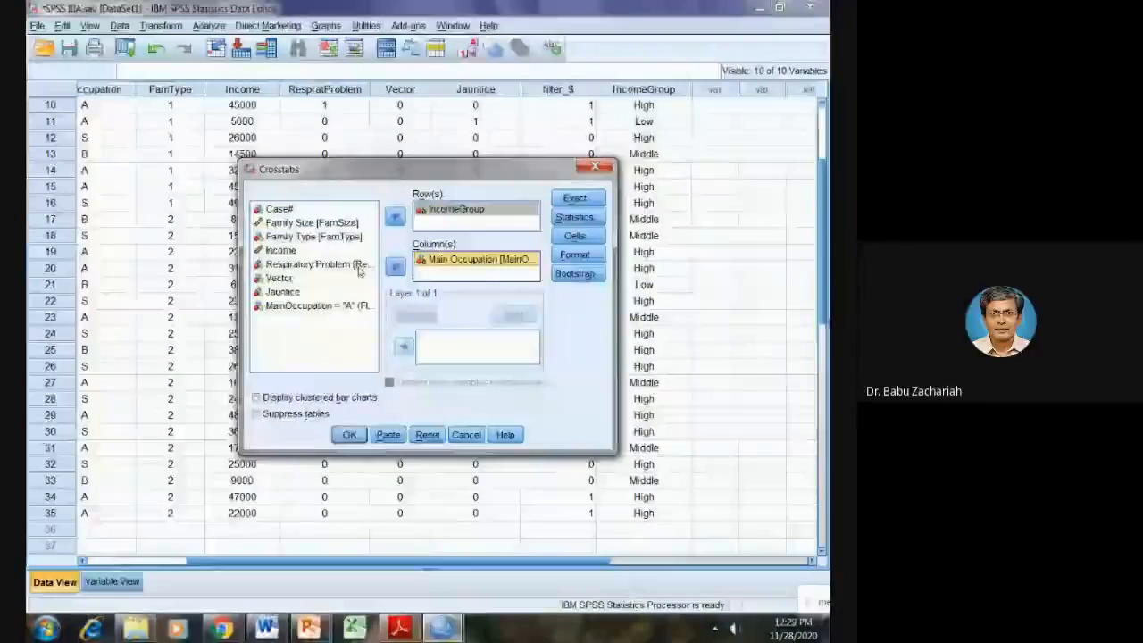
Generate the cross tabulation with Family Type as the layer variable, and switch to SPSS IIIA.pdf to read the next task
{"action": "left_click", "coordinate": [312, 236]}
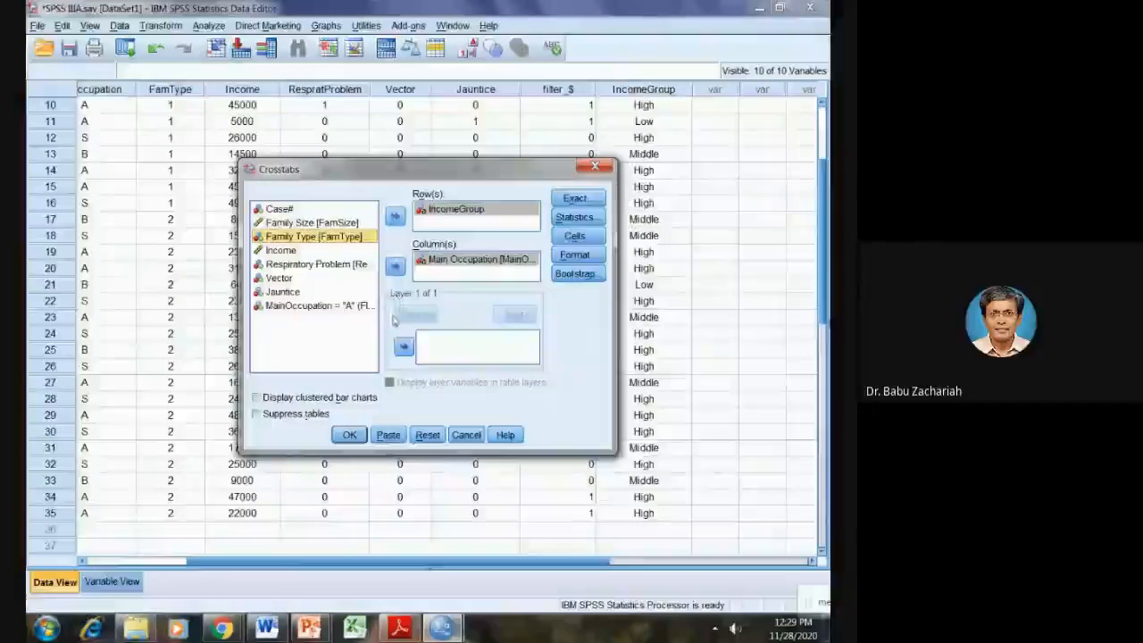
{"action": "left_click", "coordinate": [403, 347]}
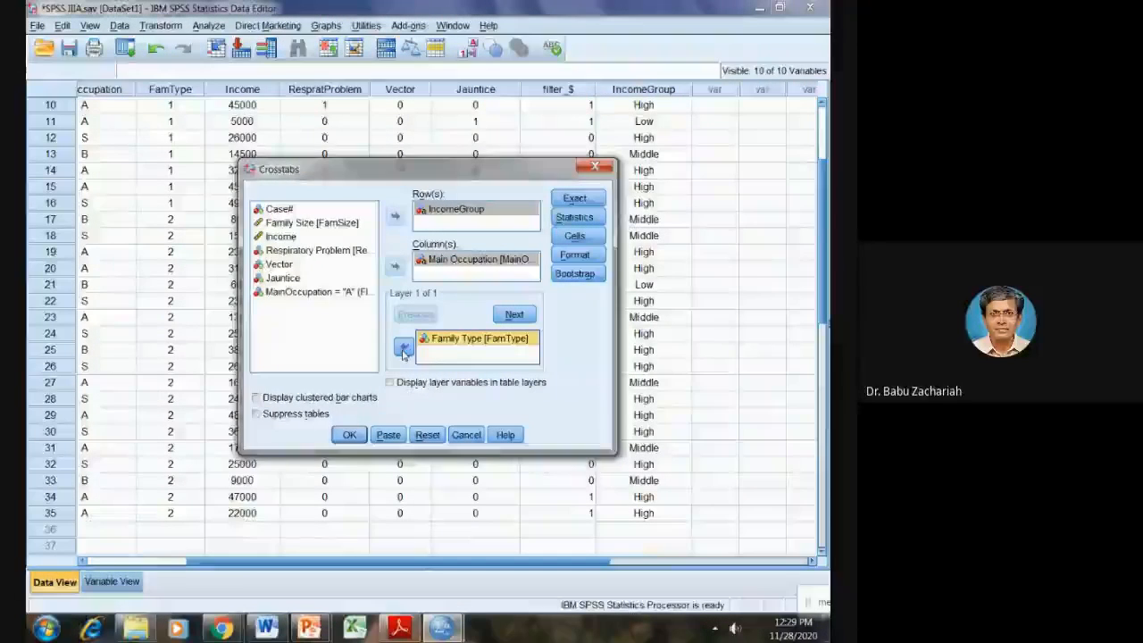
{"action": "left_click", "coordinate": [355, 434]}
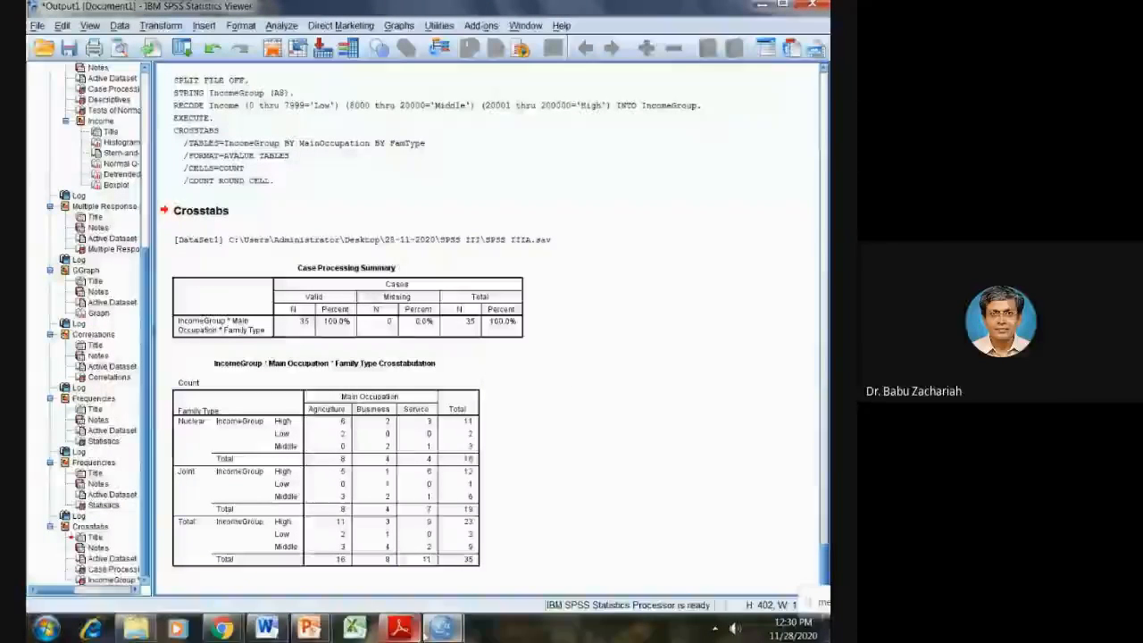
{"action": "key", "text": "alt+Tab"}
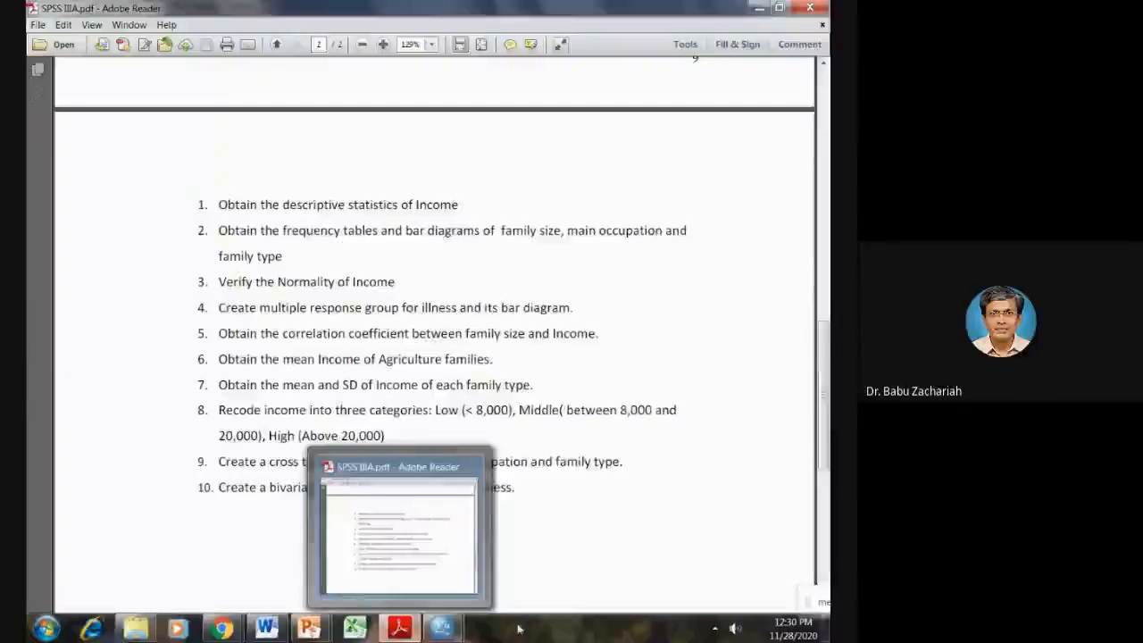
{"action": "left_click", "coordinate": [528, 527]}
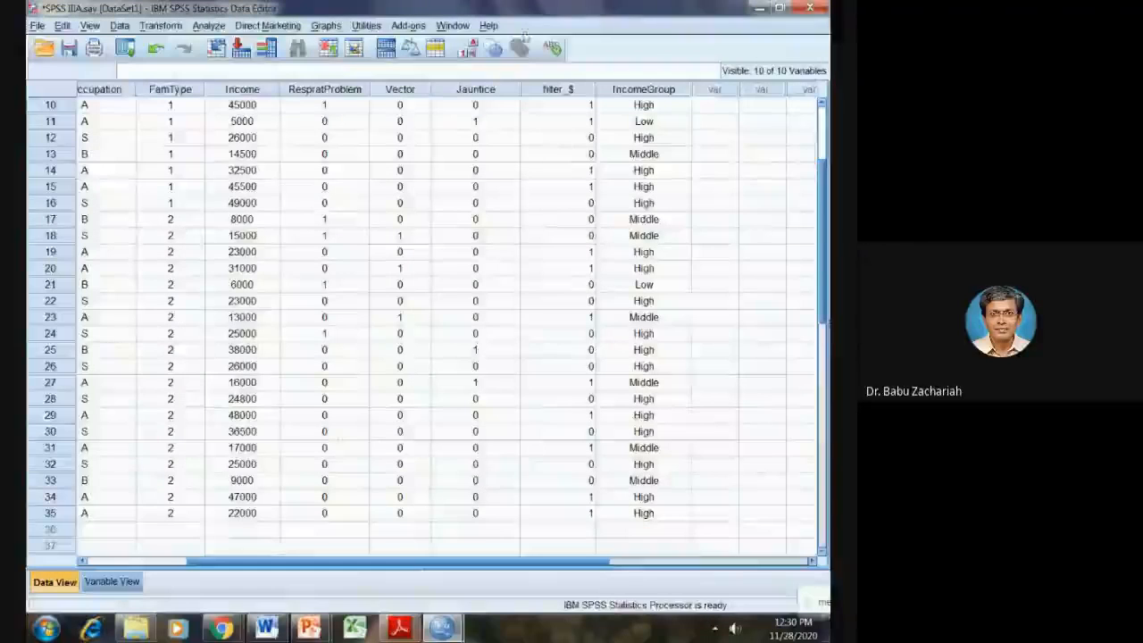
{"action": "left_click", "coordinate": [214, 26]}
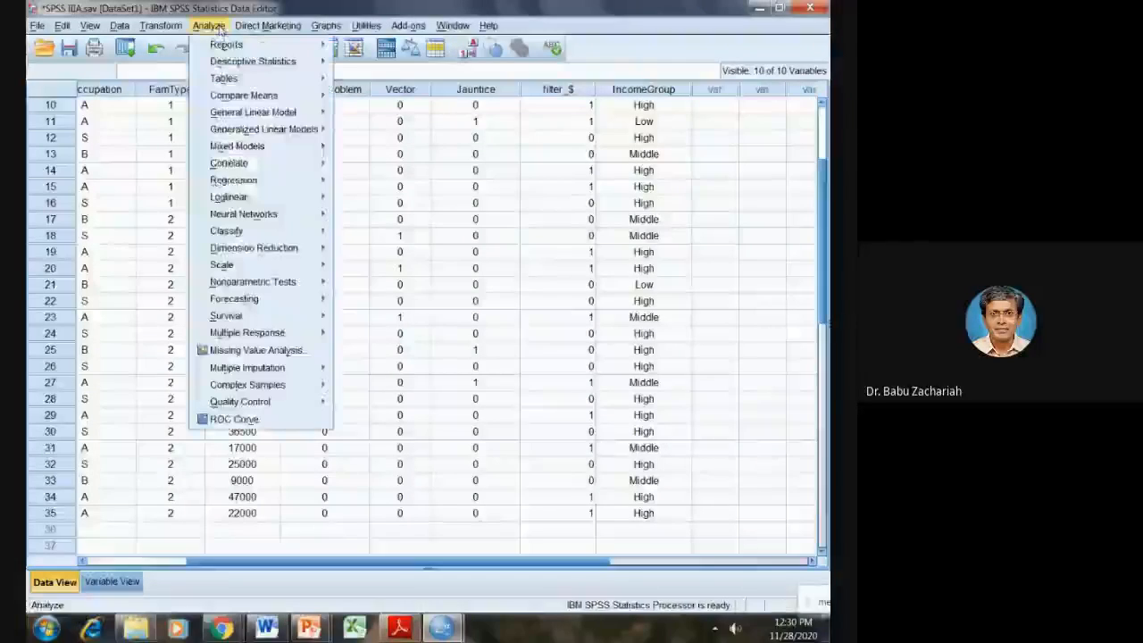
{"action": "mouse_move", "coordinate": [268, 77]}
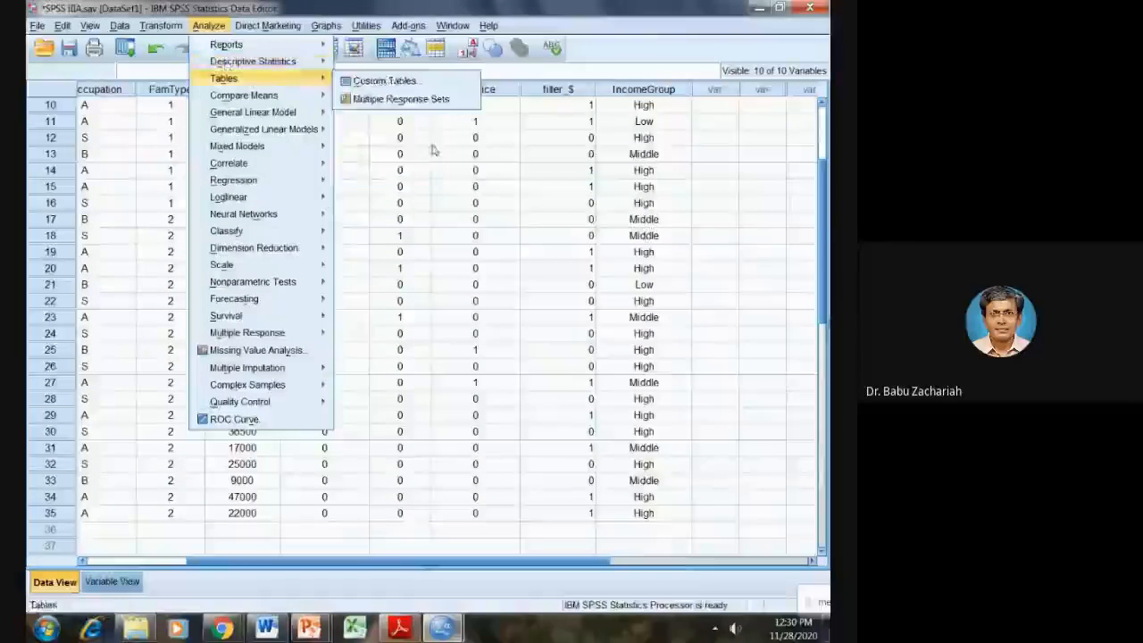
{"action": "left_click", "coordinate": [431, 148]}
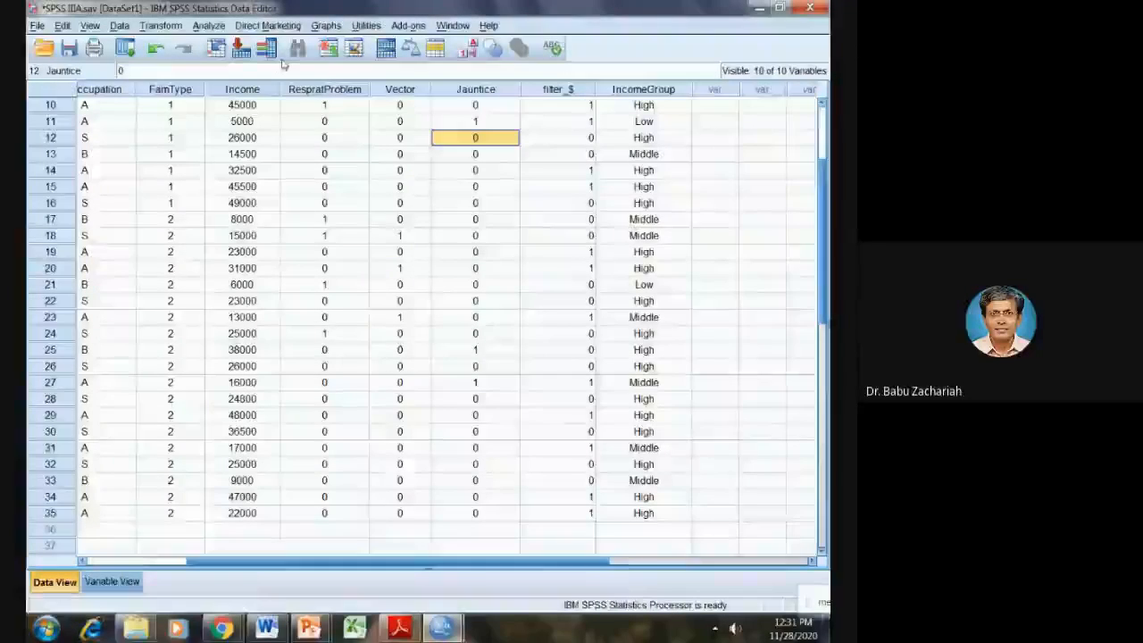
{"action": "left_click", "coordinate": [210, 27]}
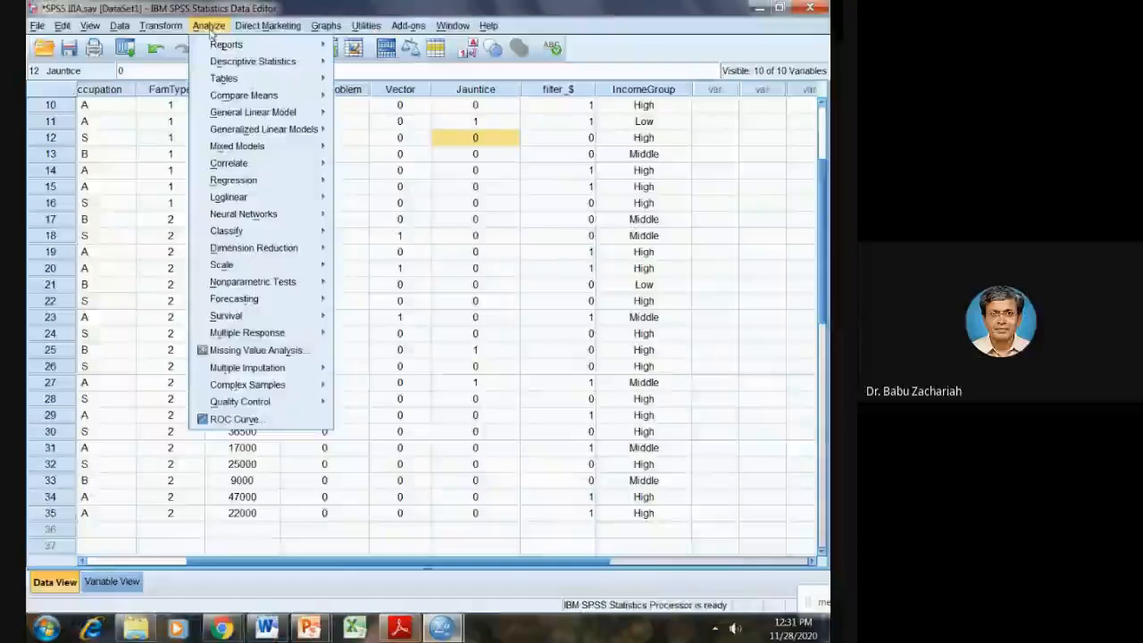
{"action": "mouse_move", "coordinate": [268, 78]}
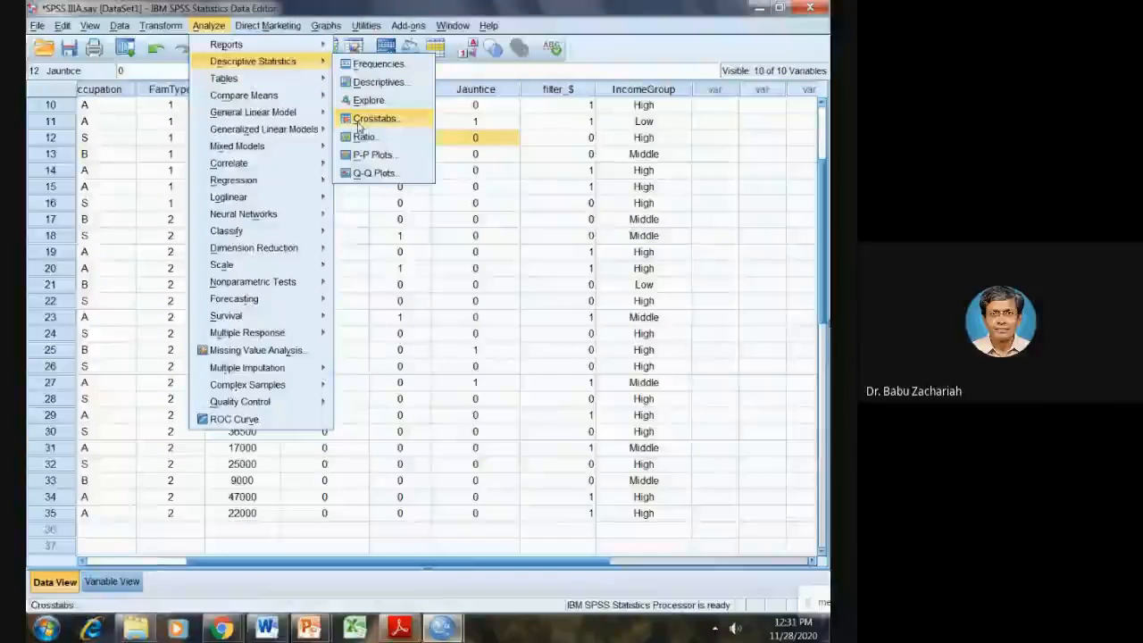
{"action": "left_click", "coordinate": [362, 120]}
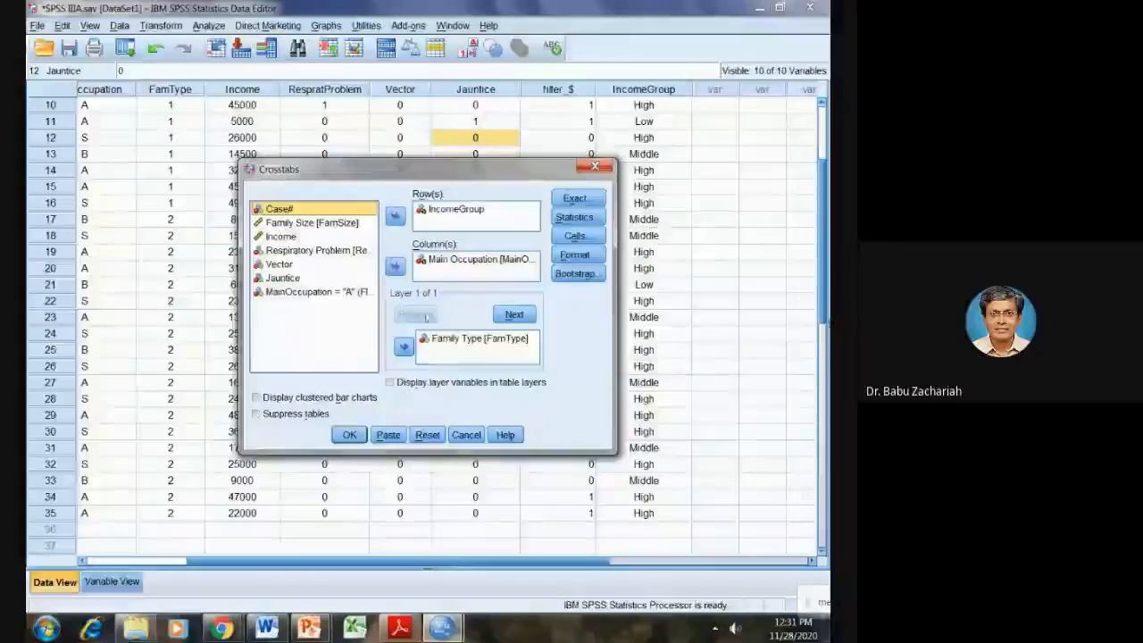
{"action": "left_click", "coordinate": [593, 166]}
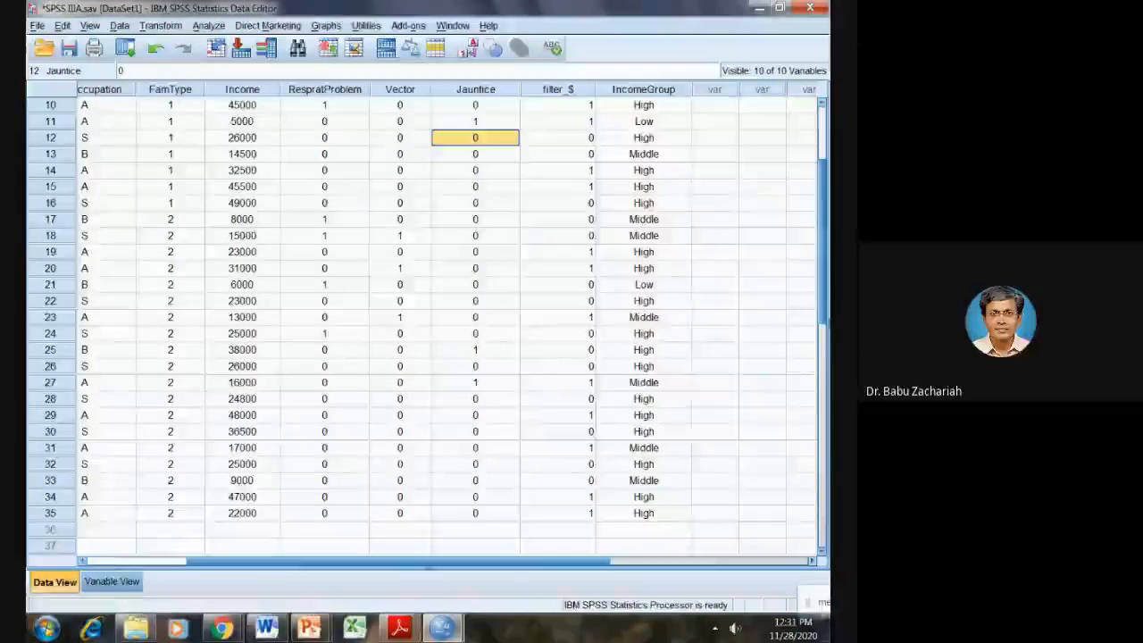
Check the bivariate table task in SPSS IIIA.pdf, and open Custom Tables for the SPSS dataset
{"action": "left_click", "coordinate": [398, 629]}
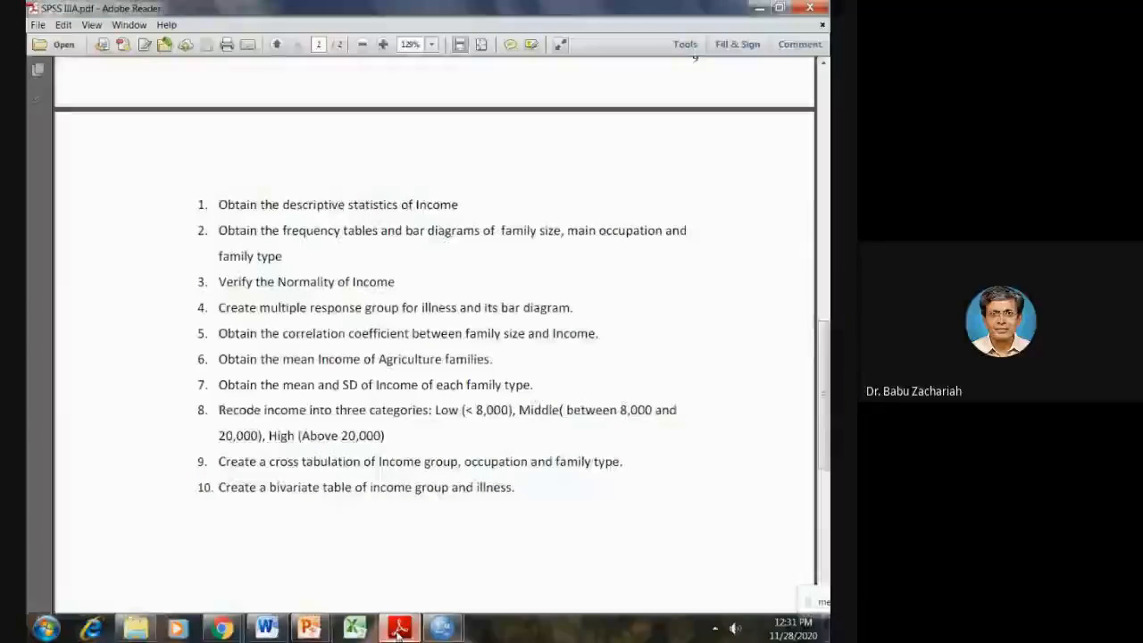
{"action": "left_click", "coordinate": [398, 629]}
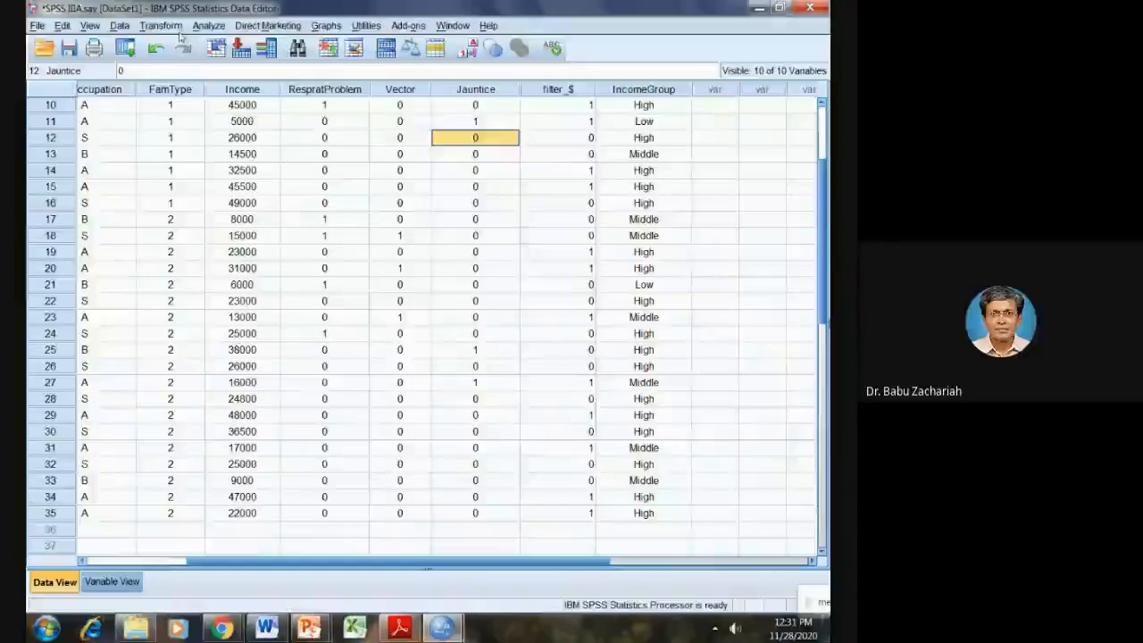
{"action": "left_click", "coordinate": [208, 25]}
{"action": "mouse_move", "coordinate": [224, 80]}
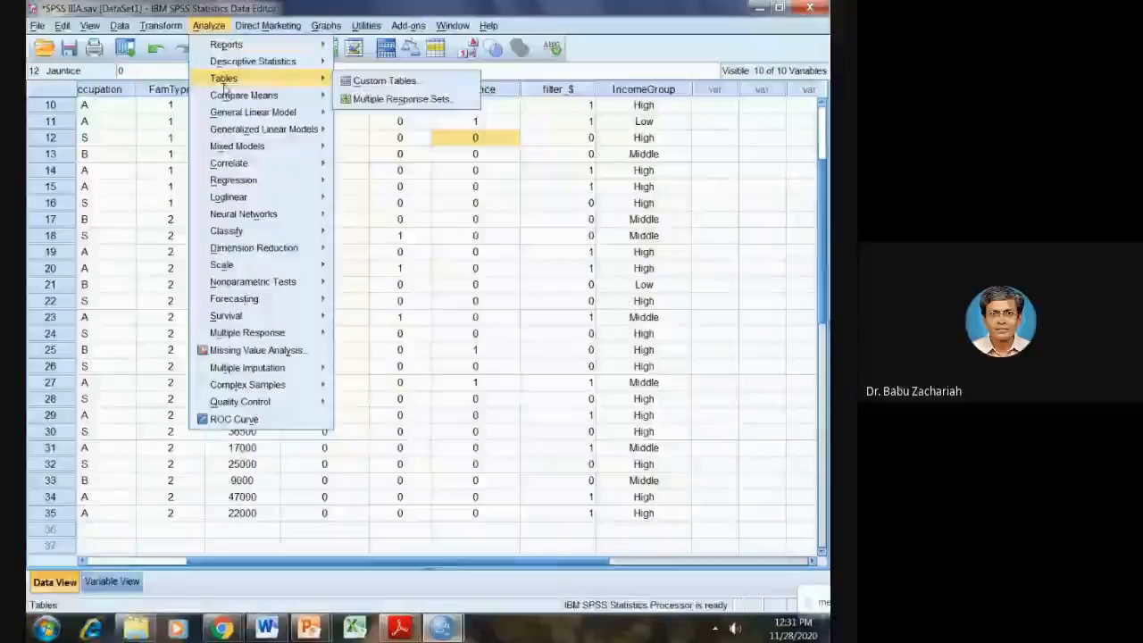
{"action": "left_click", "coordinate": [364, 83]}
{"action": "left_click", "coordinate": [392, 364]}
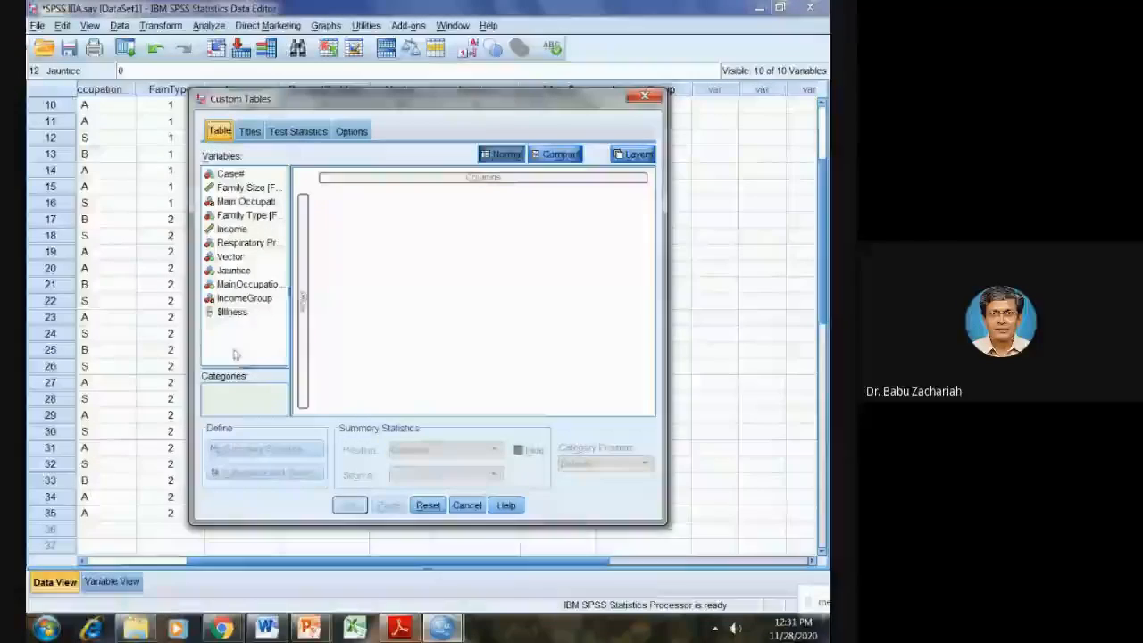
Generate a custom table with $Illness in the rows and IncomeGroup in the columns, and switch back to SPSS IIIA.pdf
{"action": "left_click_drag", "start_coordinate": [232, 312], "coordinate": [294, 308]}
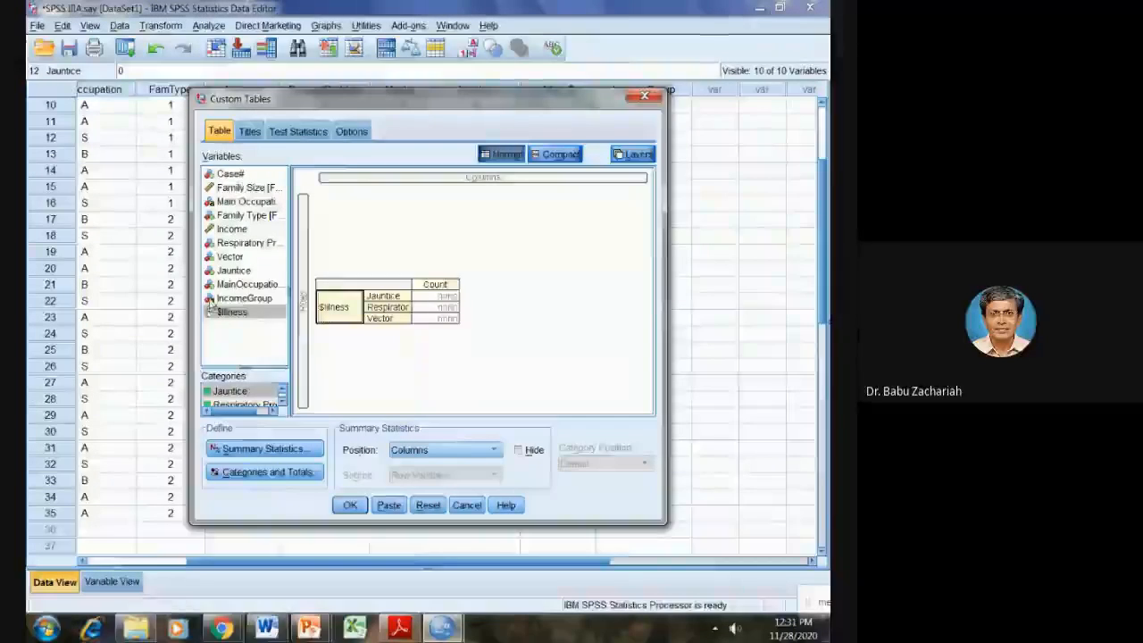
{"action": "left_click_drag", "start_coordinate": [210, 298], "coordinate": [449, 183]}
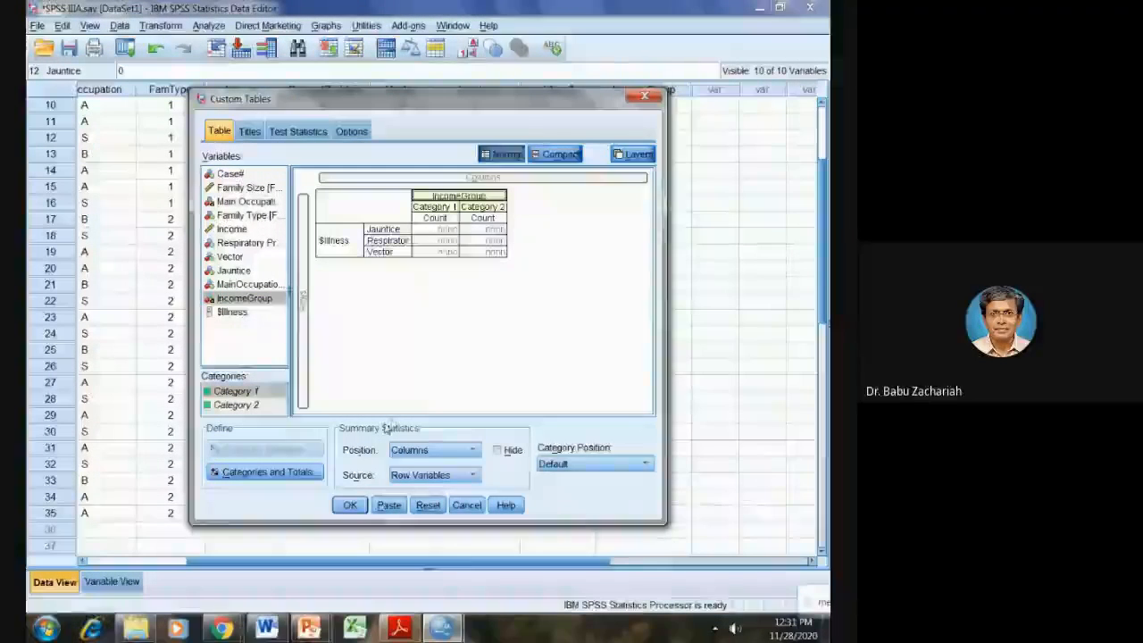
{"action": "left_click", "coordinate": [349, 504]}
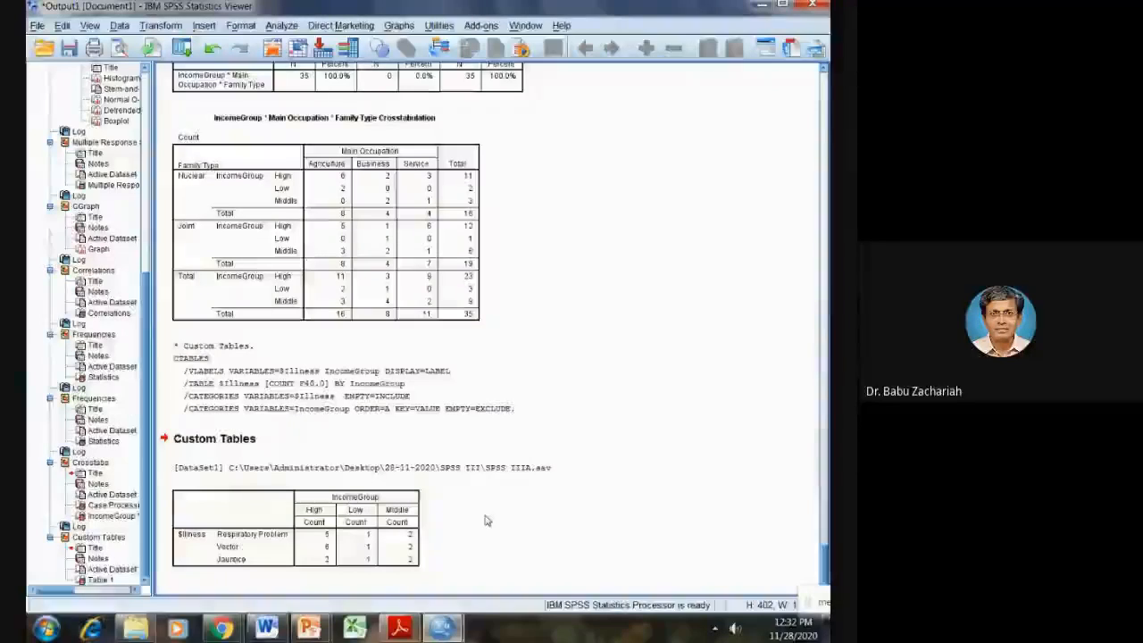
{"action": "left_click", "coordinate": [399, 628]}
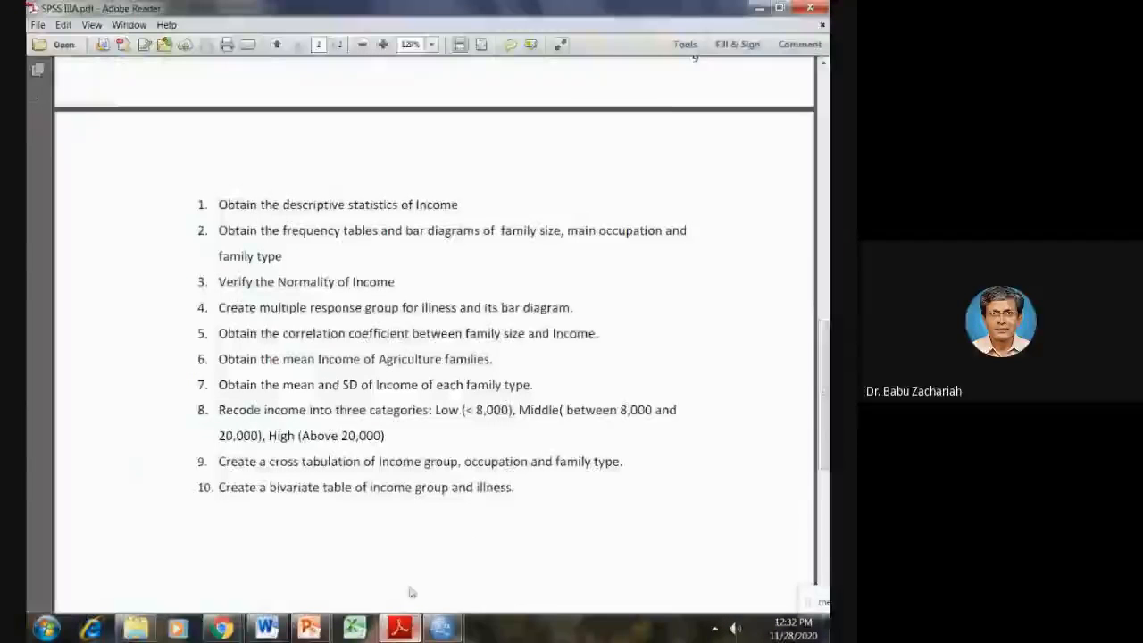